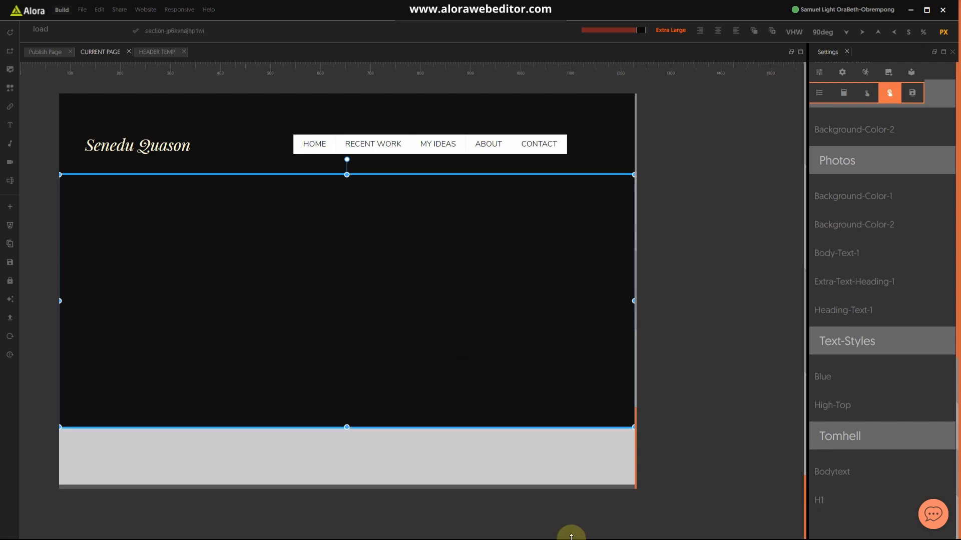
Step: Switch to the design.jpg reference in the image viewer and examine the header, Photographer heading and photo layout
{"action": "key", "text": "super"}
{"action": "left_click", "coordinate": [604, 531]}
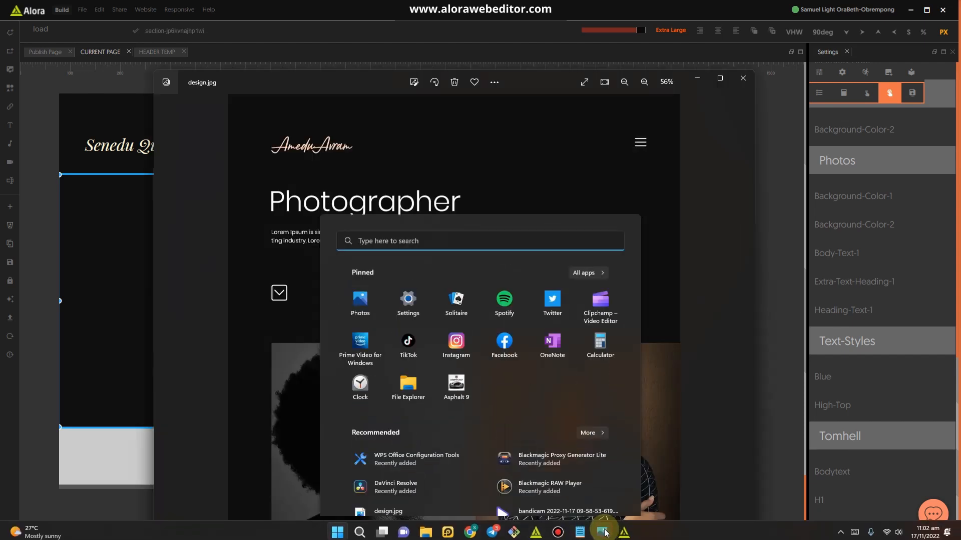
{"action": "left_click_drag", "start_coordinate": [386, 285], "coordinate": [343, 315]}
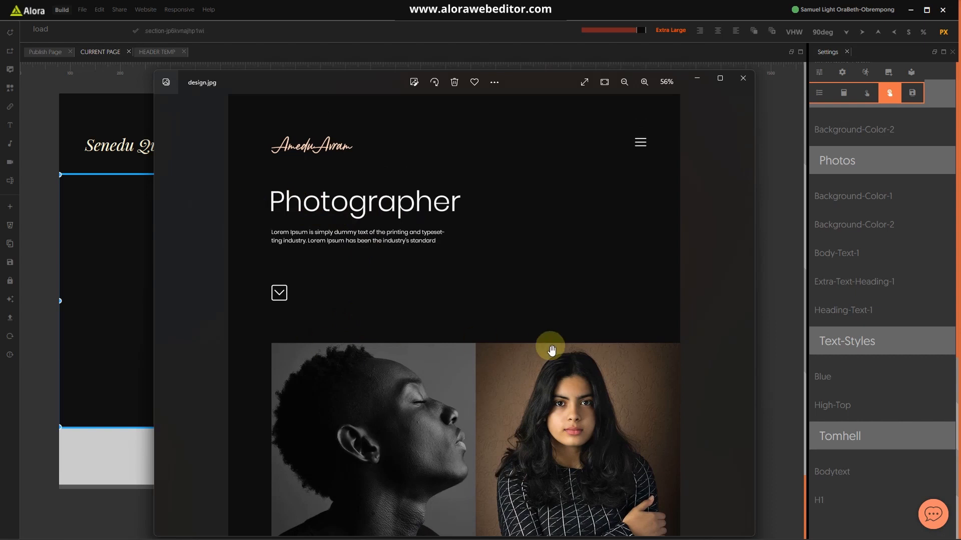
{"action": "scroll", "coordinate": [423, 315], "scroll_direction": "down", "scroll_amount": 3}
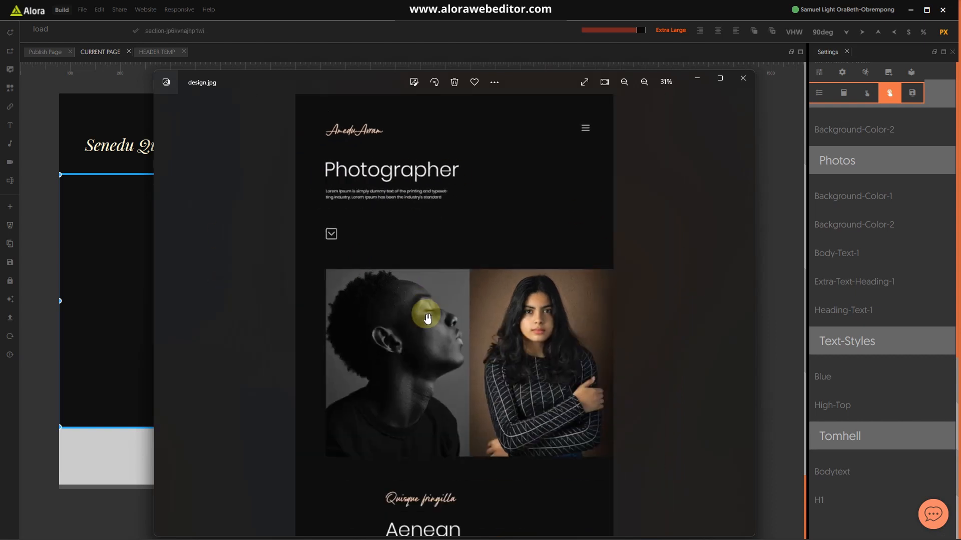
{"action": "mouse_move", "coordinate": [454, 401]}
{"action": "left_mouse_down"}
{"action": "mouse_move", "coordinate": [450, 217]}
{"action": "mouse_move", "coordinate": [453, 417]}
{"action": "left_mouse_up"}
{"action": "scroll", "coordinate": [435, 277], "scroll_direction": "up", "scroll_amount": 4}
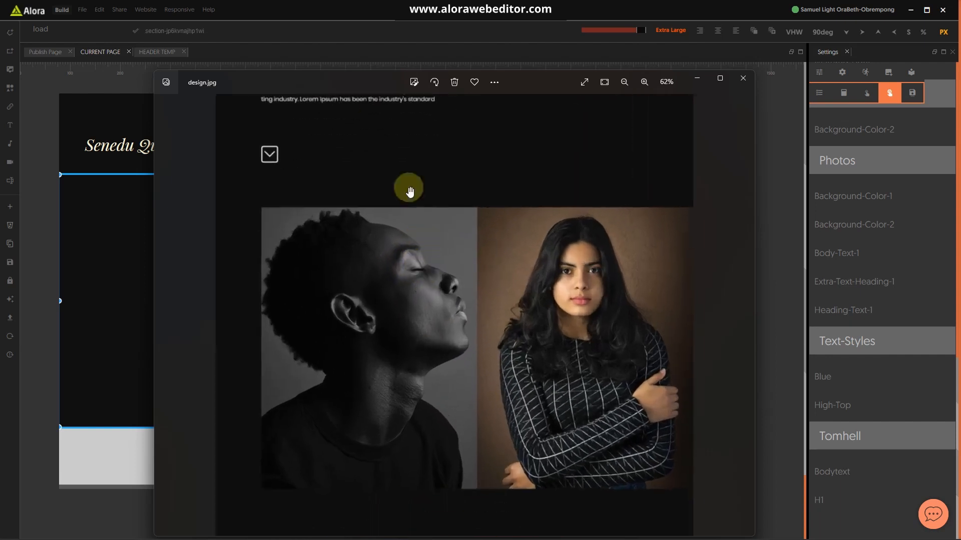
{"action": "left_click_drag", "start_coordinate": [372, 135], "coordinate": [402, 404]}
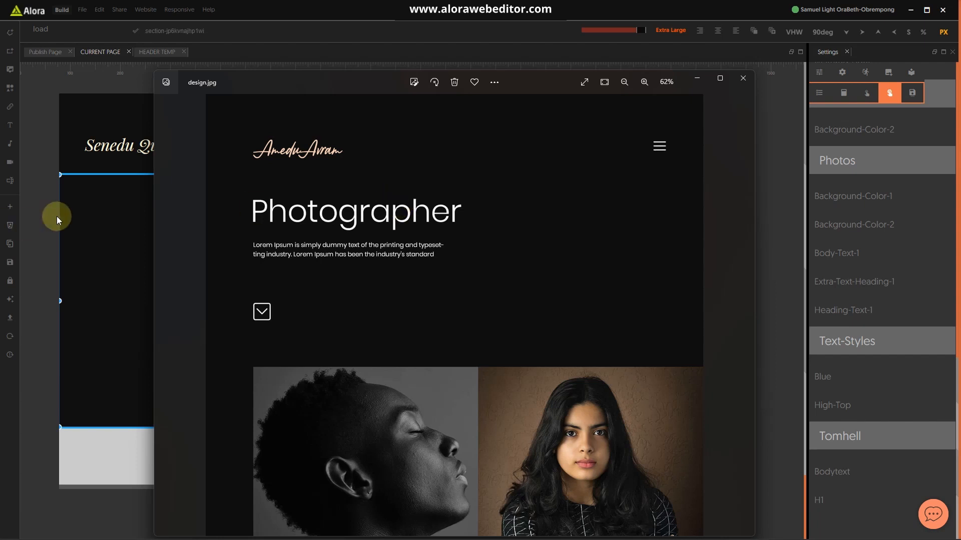
Step: Return to the Alora editor, add a block to the empty section and apply the Photos Background-Color-1 style to it
{"action": "left_click", "coordinate": [86, 271]}
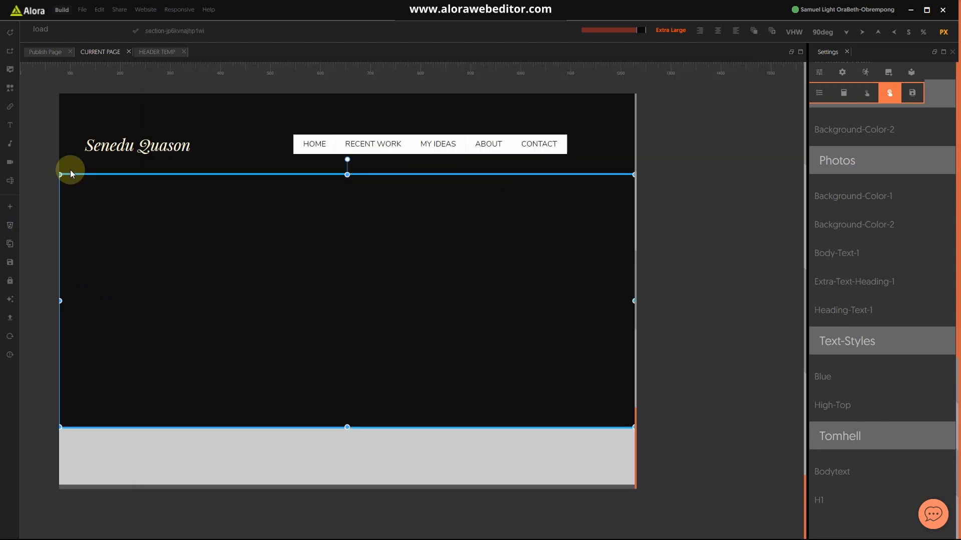
{"action": "left_click", "coordinate": [10, 55]}
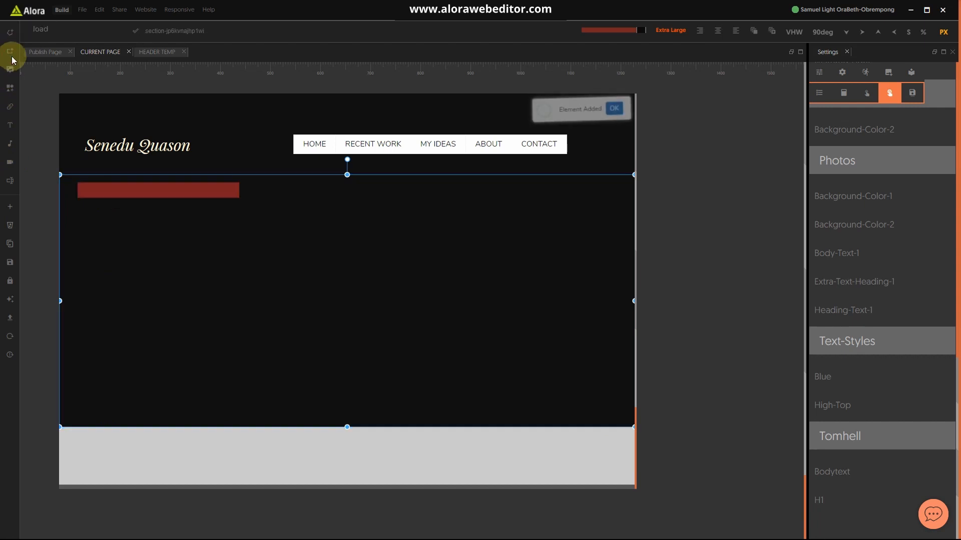
{"action": "left_click", "coordinate": [205, 191]}
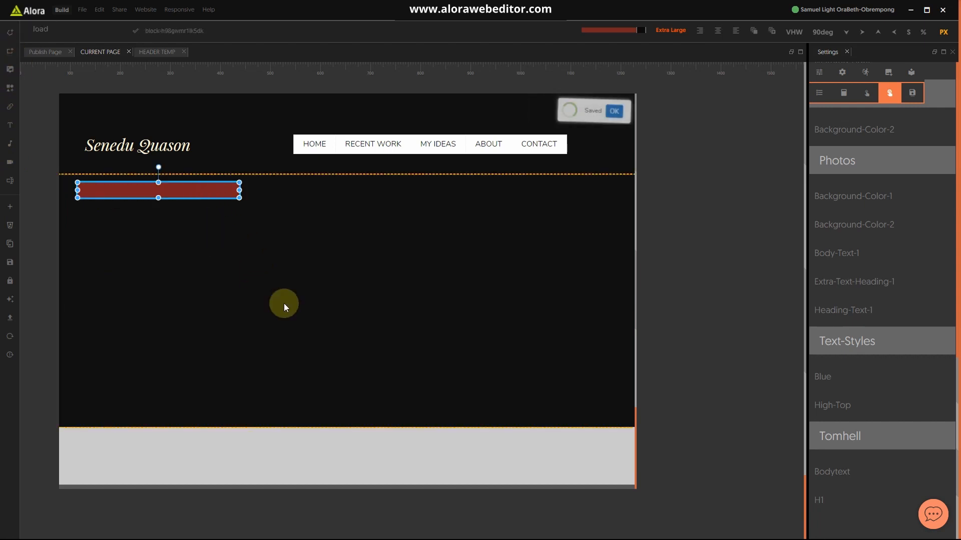
{"action": "left_click", "coordinate": [859, 197]}
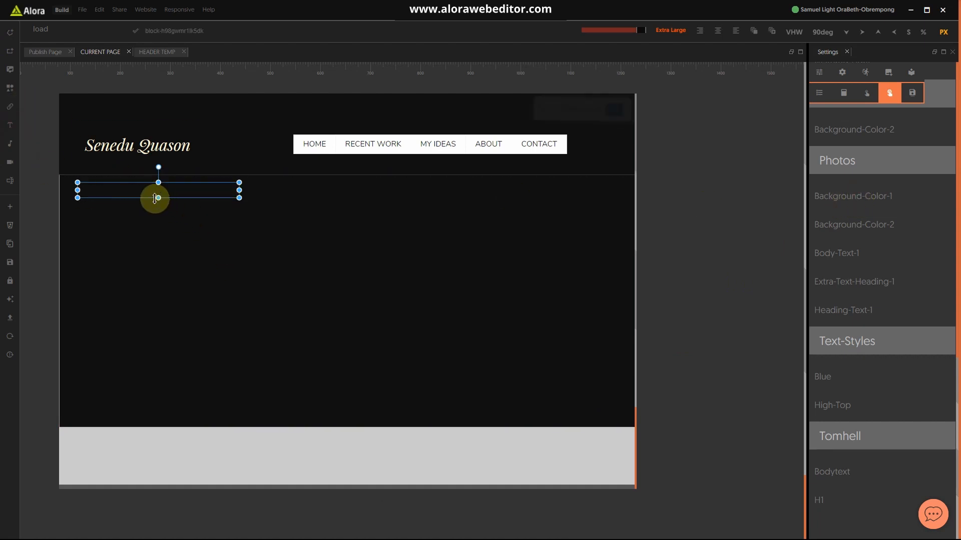
Step: Add two text elements, one below the other, inside the new block
{"action": "left_click", "coordinate": [125, 189]}
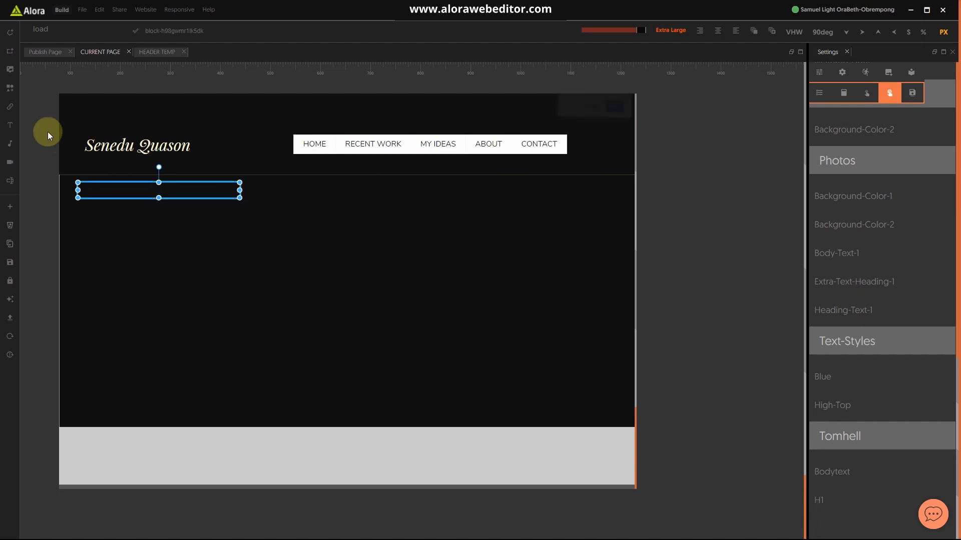
{"action": "left_click", "coordinate": [8, 129]}
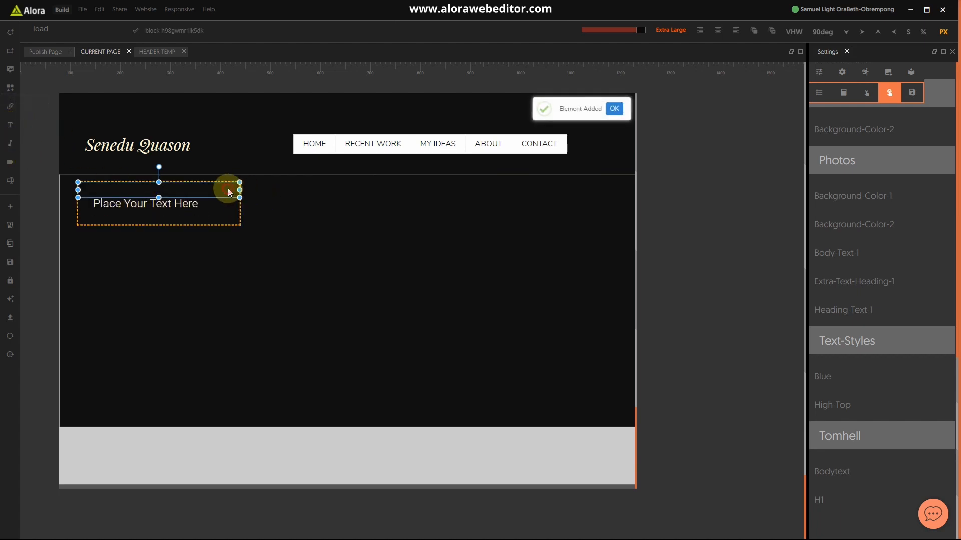
{"action": "left_click", "coordinate": [347, 279]}
{"action": "left_click", "coordinate": [240, 198]}
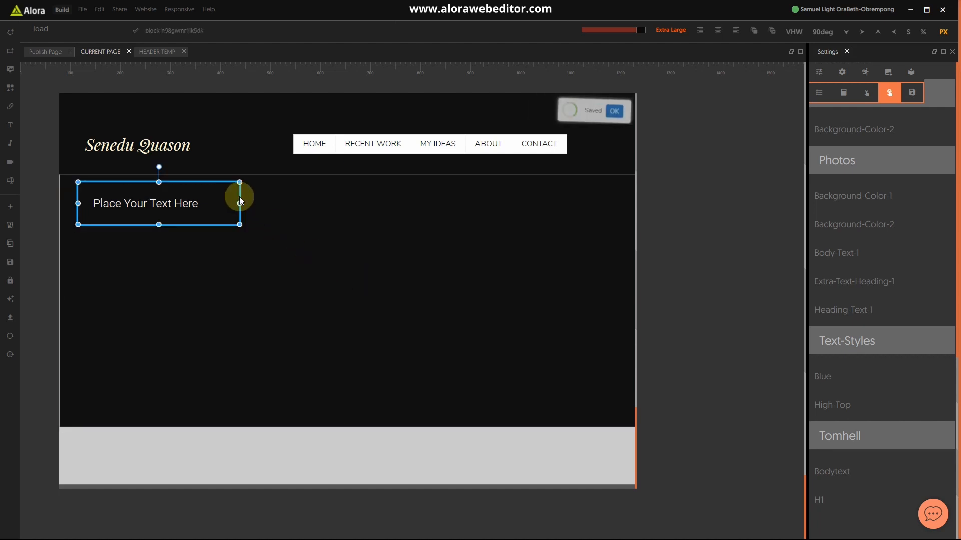
{"action": "left_click", "coordinate": [9, 125]}
{"action": "left_click", "coordinate": [233, 241]}
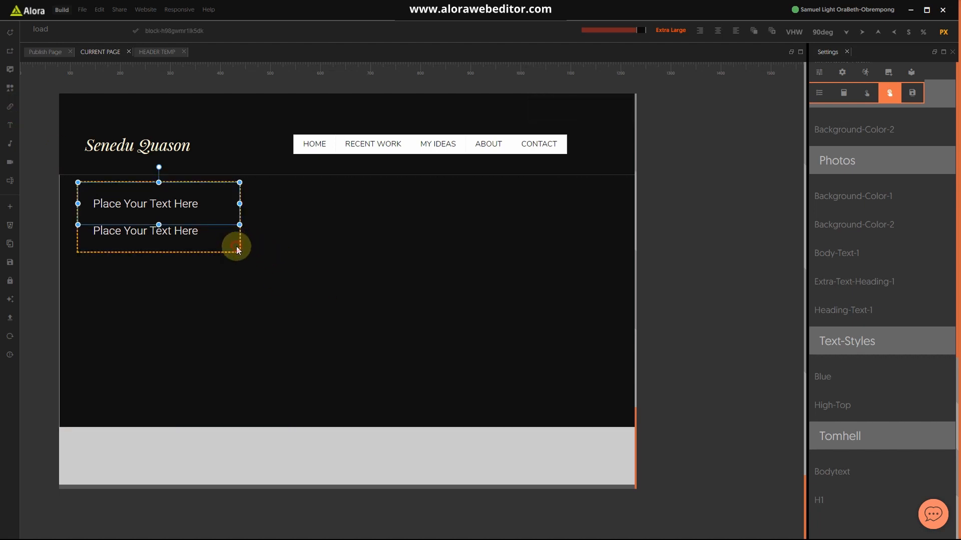
{"action": "left_click", "coordinate": [269, 314]}
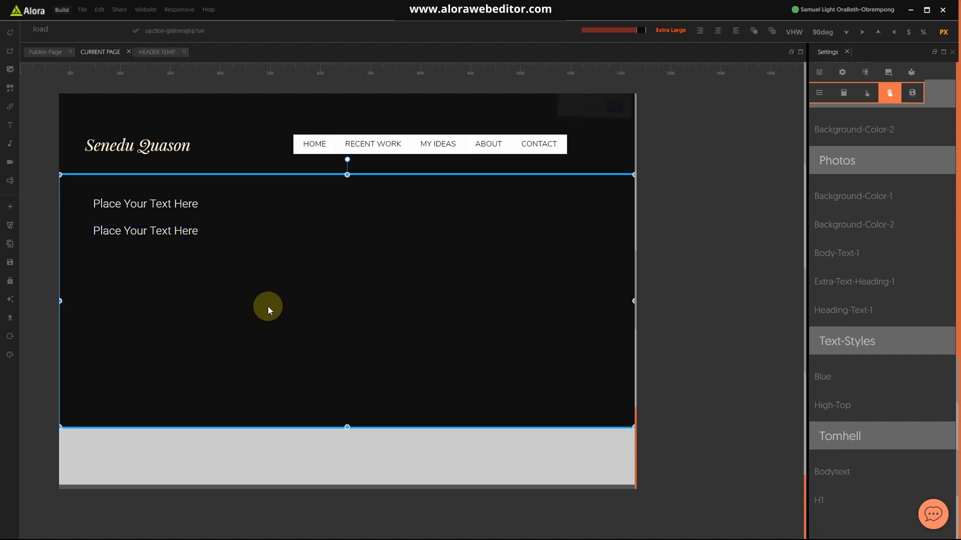
Step: Add a Get Started button to the block, below the two text elements
{"action": "left_click", "coordinate": [239, 243]}
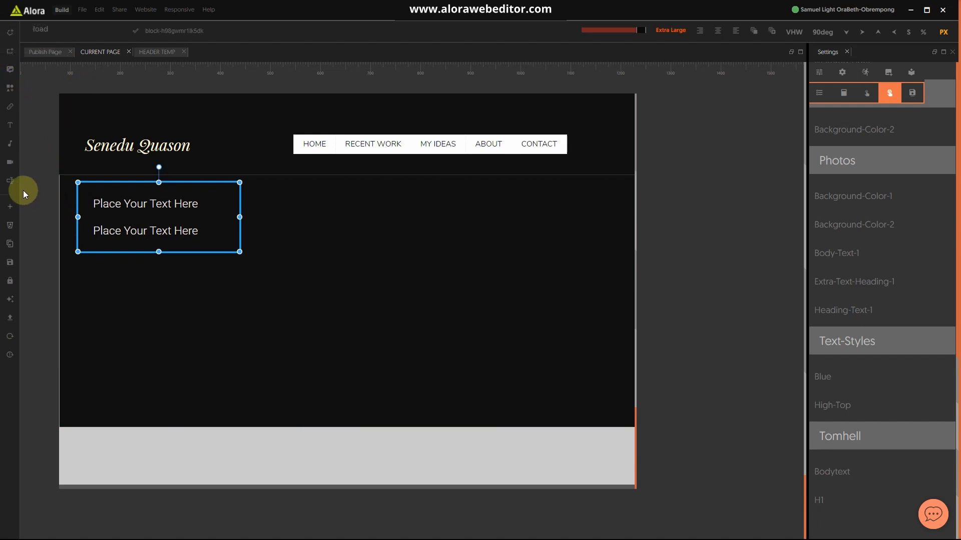
{"action": "left_click", "coordinate": [10, 108]}
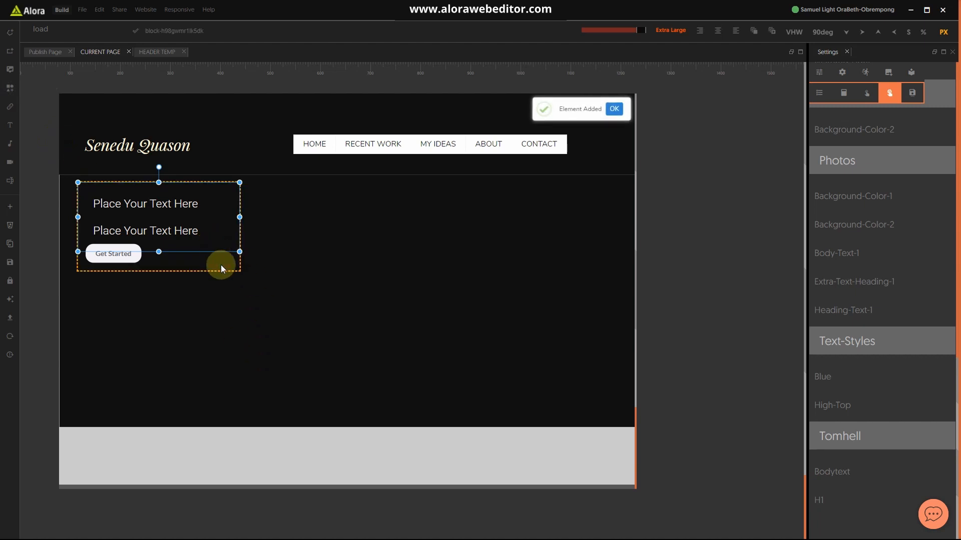
{"action": "left_click", "coordinate": [292, 300]}
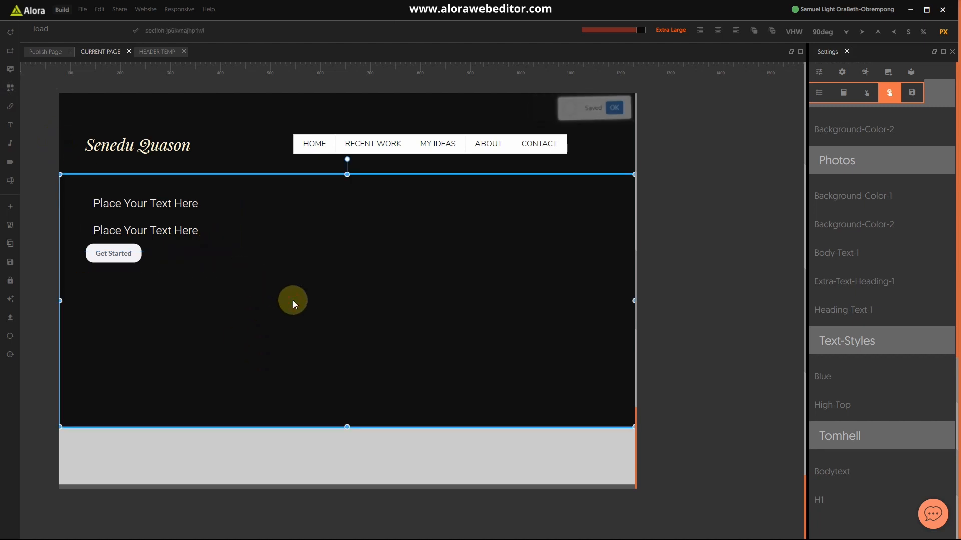
Step: Set the block's Display property to table and save the page
{"action": "left_click", "coordinate": [223, 256]}
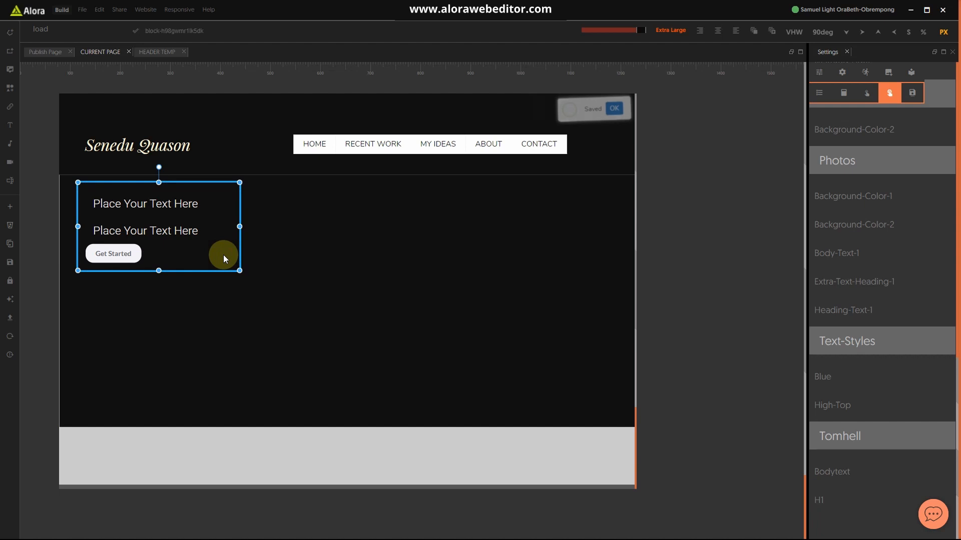
{"action": "left_click", "coordinate": [821, 75]}
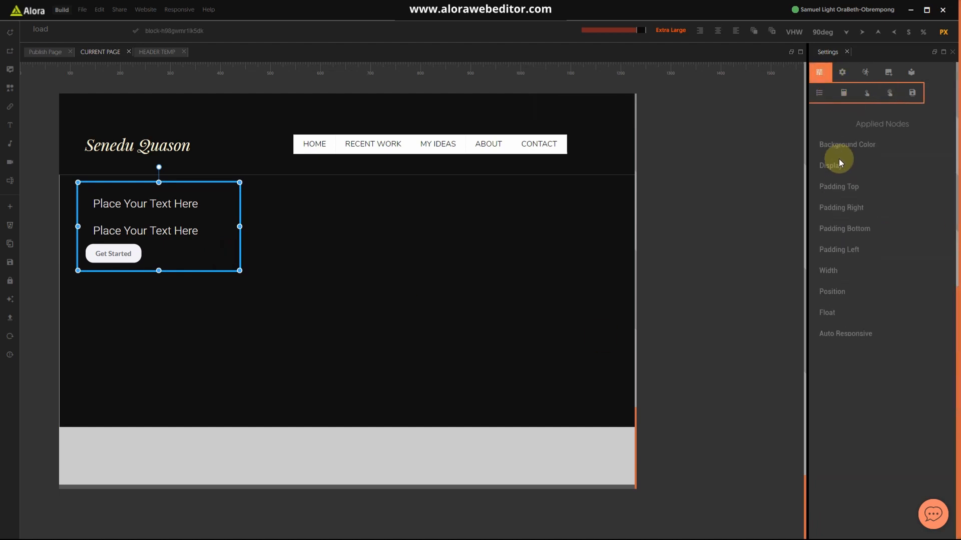
{"action": "left_click", "coordinate": [836, 167]}
{"action": "left_click", "coordinate": [857, 187]}
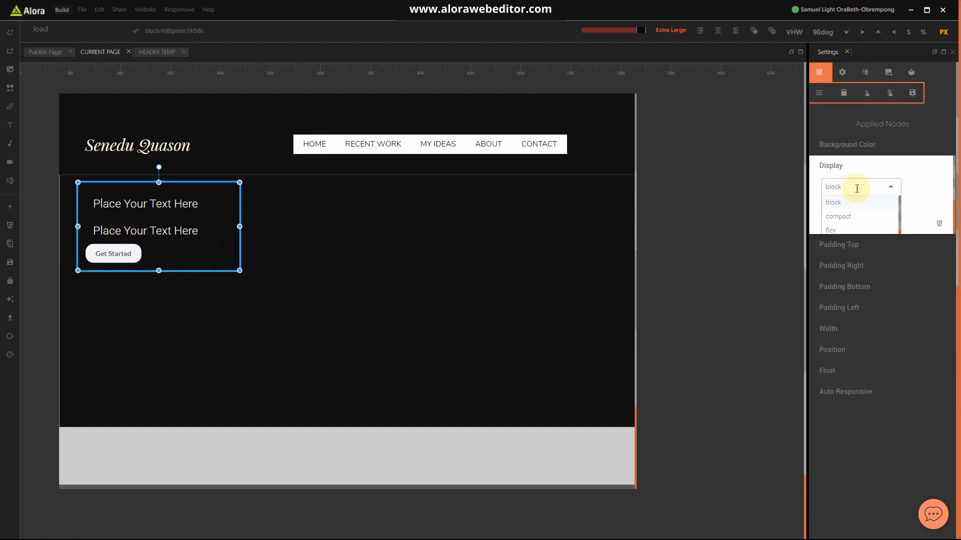
{"action": "type", "text": "ta"}
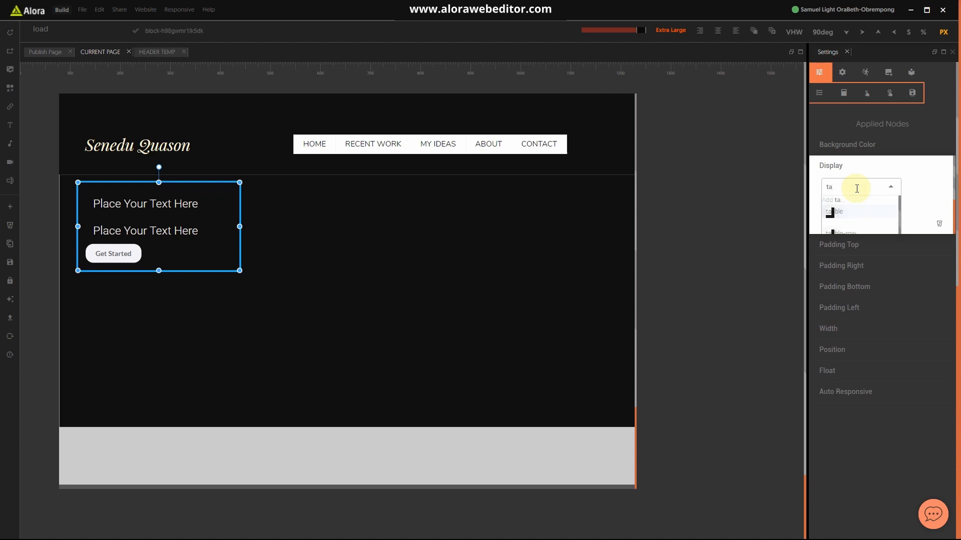
{"action": "left_click", "coordinate": [845, 211]}
{"action": "left_click", "coordinate": [854, 168]}
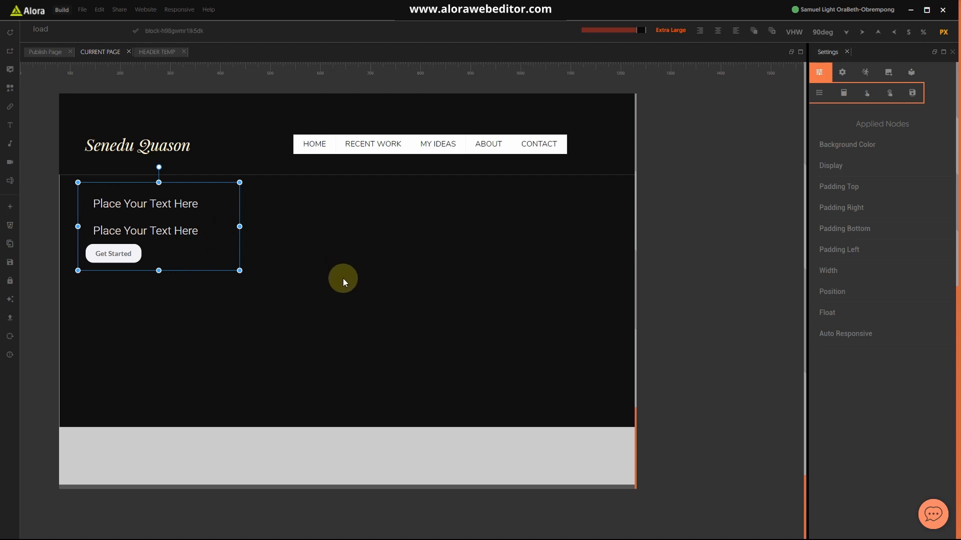
{"action": "key", "text": "ctrl+s"}
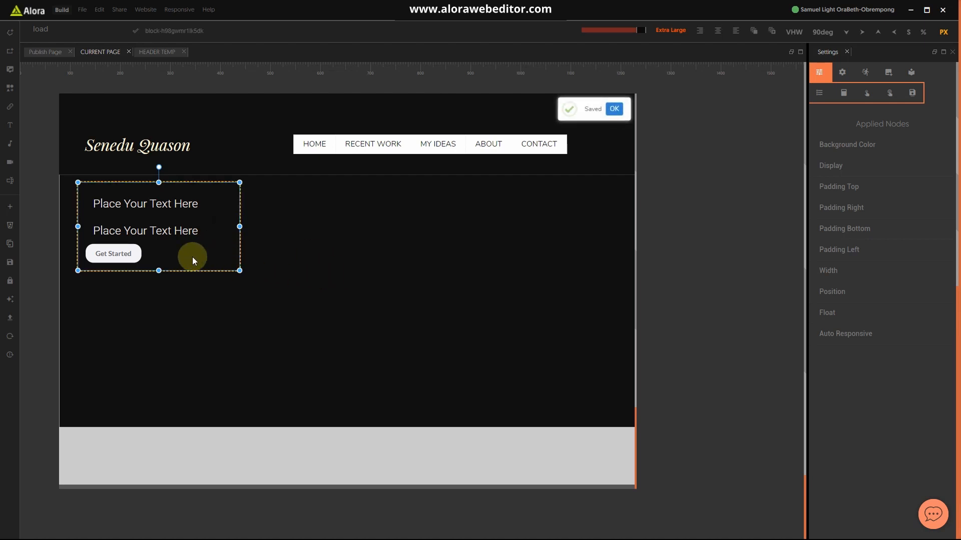
Step: Apply the Photos Heading-Text-1 style to the first text element and Body-Text-1 to the second
{"action": "left_click", "coordinate": [172, 204]}
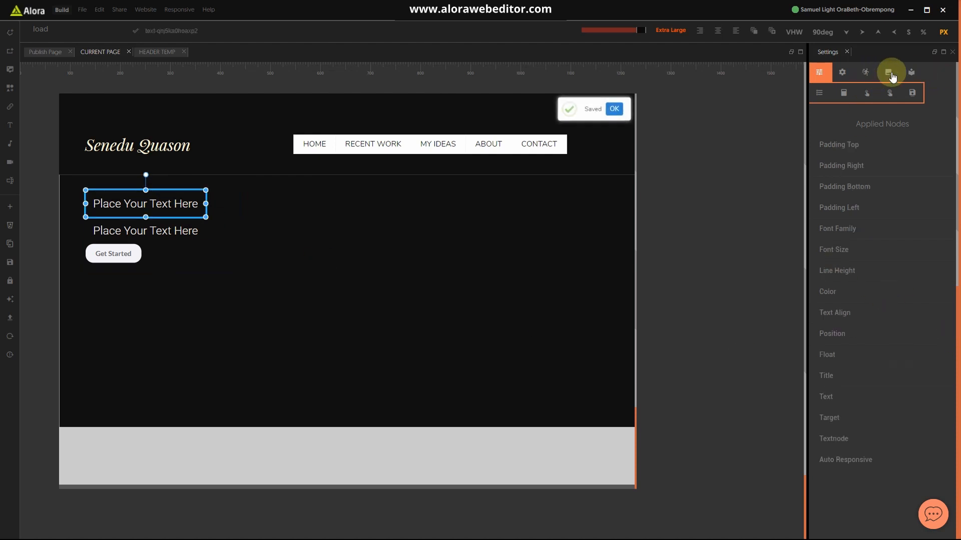
{"action": "left_click", "coordinate": [891, 96]}
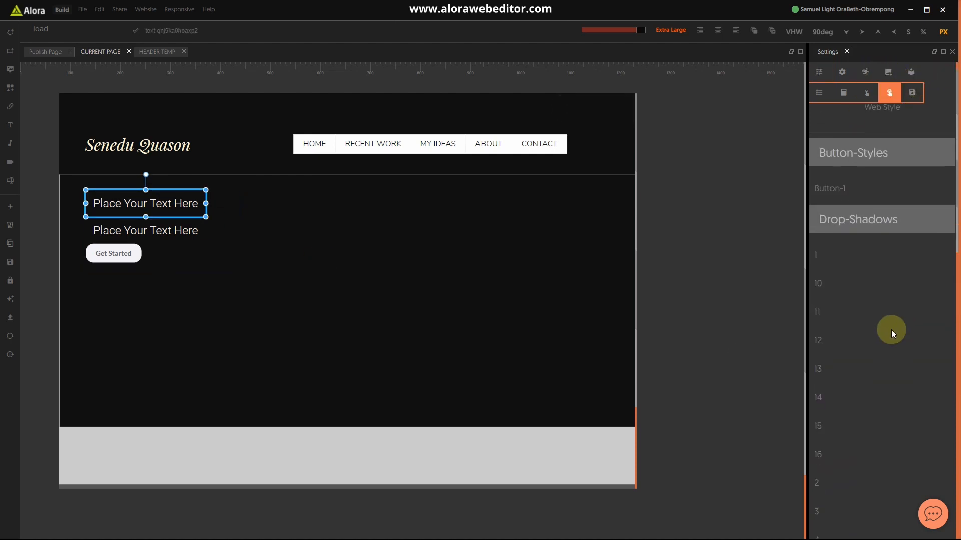
{"action": "scroll", "coordinate": [891, 329], "scroll_direction": "down", "scroll_amount": 5}
{"action": "scroll", "coordinate": [891, 330], "scroll_direction": "down", "scroll_amount": 8}
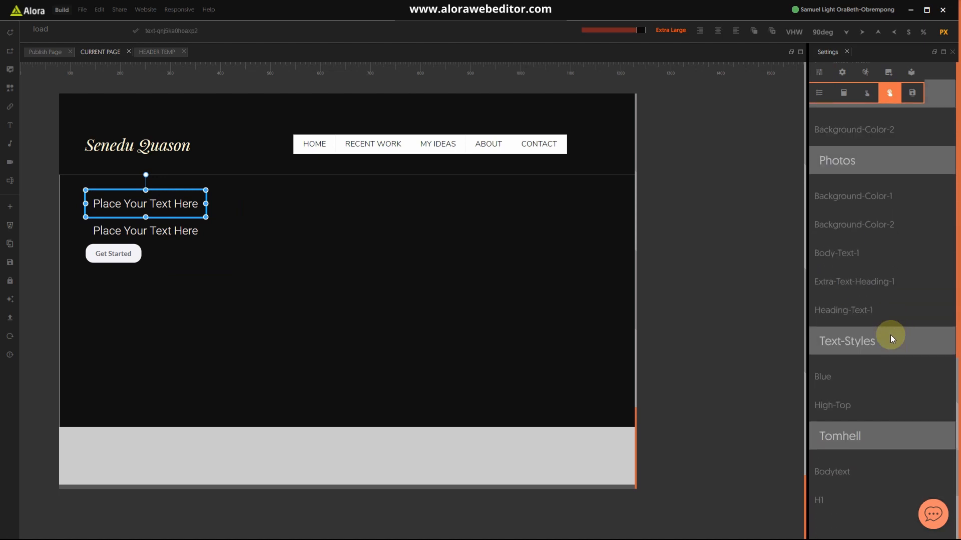
{"action": "left_click", "coordinate": [862, 314]}
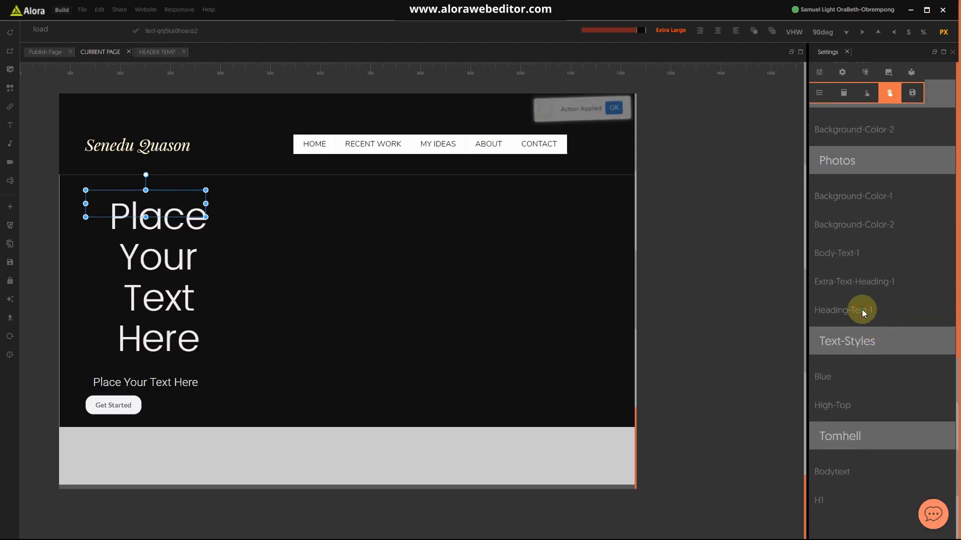
{"action": "left_click", "coordinate": [178, 383]}
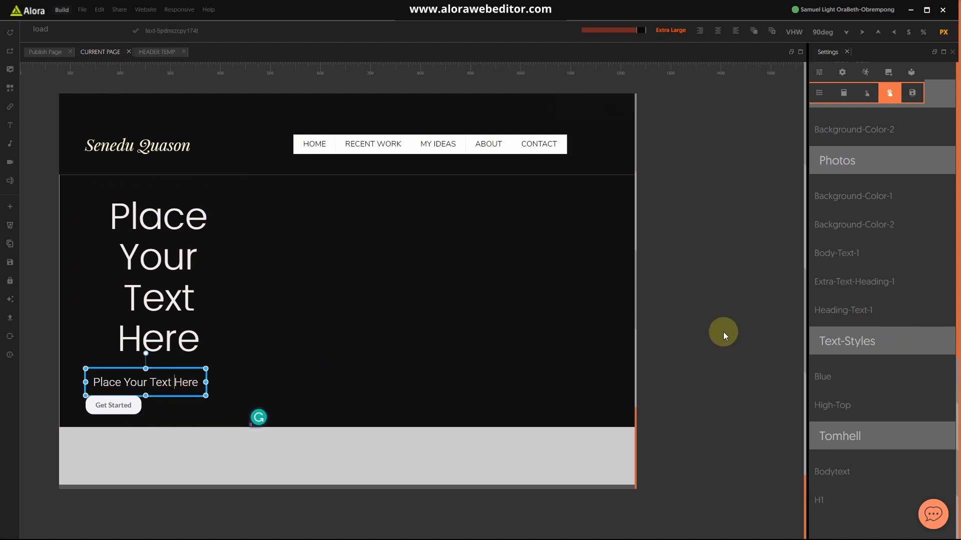
{"action": "left_click", "coordinate": [834, 252]}
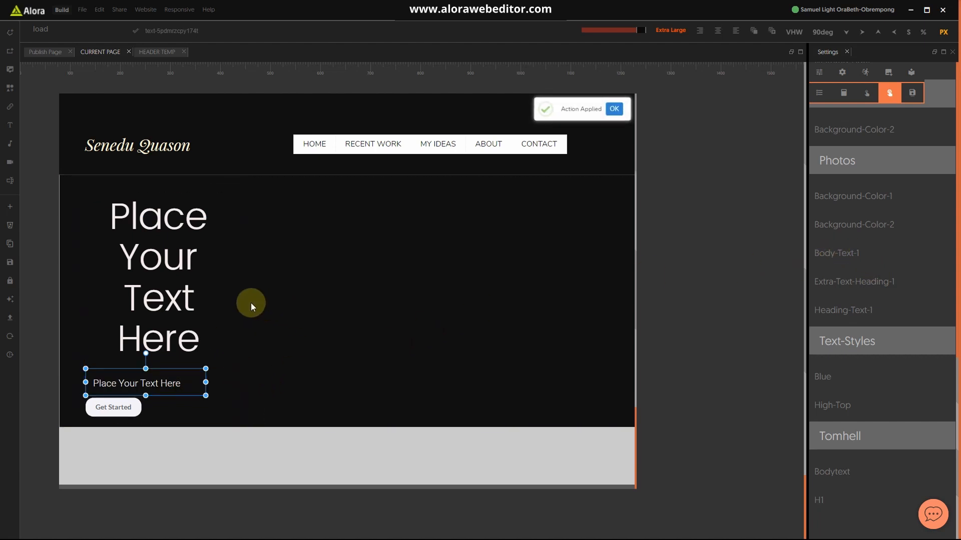
Step: Widen the block containing the texts and button to span most of the section's width
{"action": "left_click", "coordinate": [234, 299]}
{"action": "left_click_drag", "start_coordinate": [240, 302], "coordinate": [537, 274]}
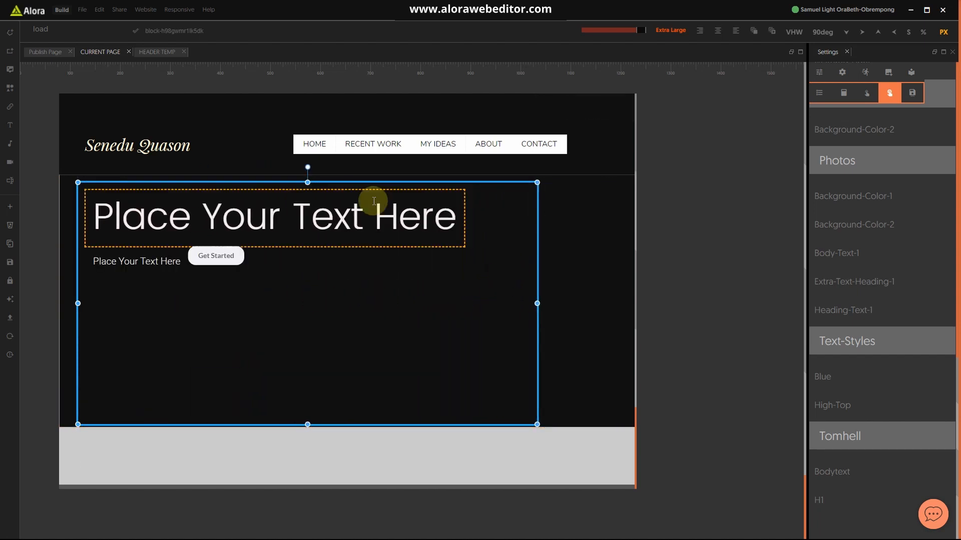
Step: Set the large heading's Text Align property to left
{"action": "left_click", "coordinate": [335, 204]}
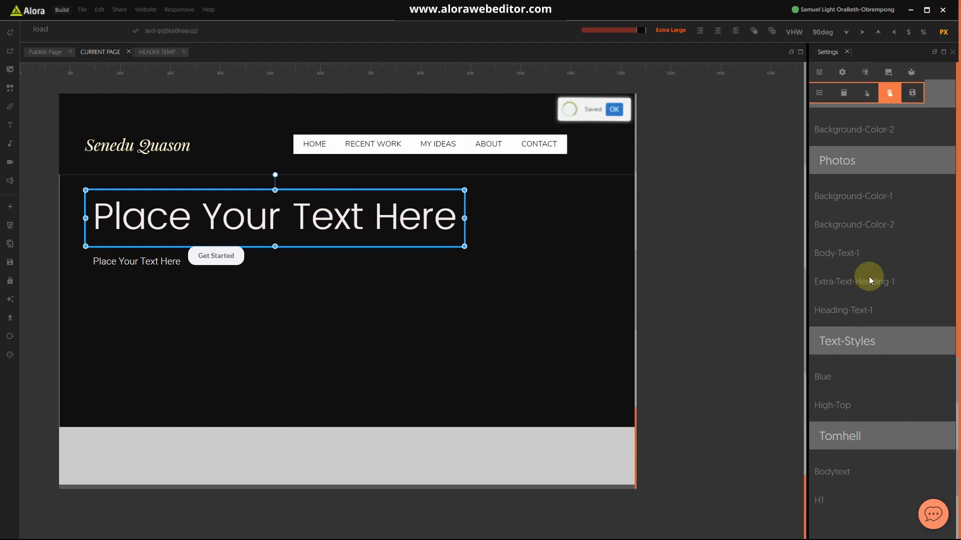
{"action": "left_click", "coordinate": [819, 72]}
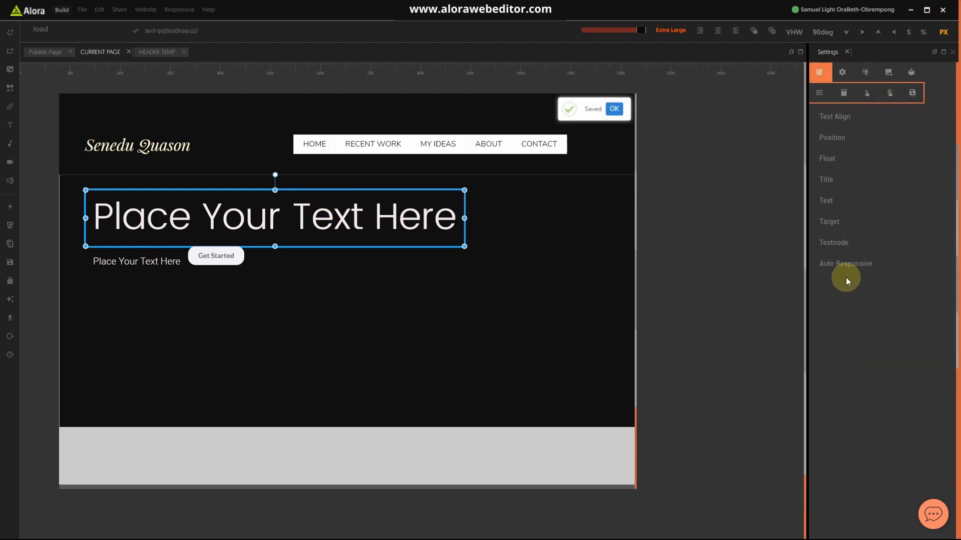
{"action": "left_click", "coordinate": [841, 122]}
{"action": "left_click", "coordinate": [843, 138]}
{"action": "left_click", "coordinate": [846, 136]}
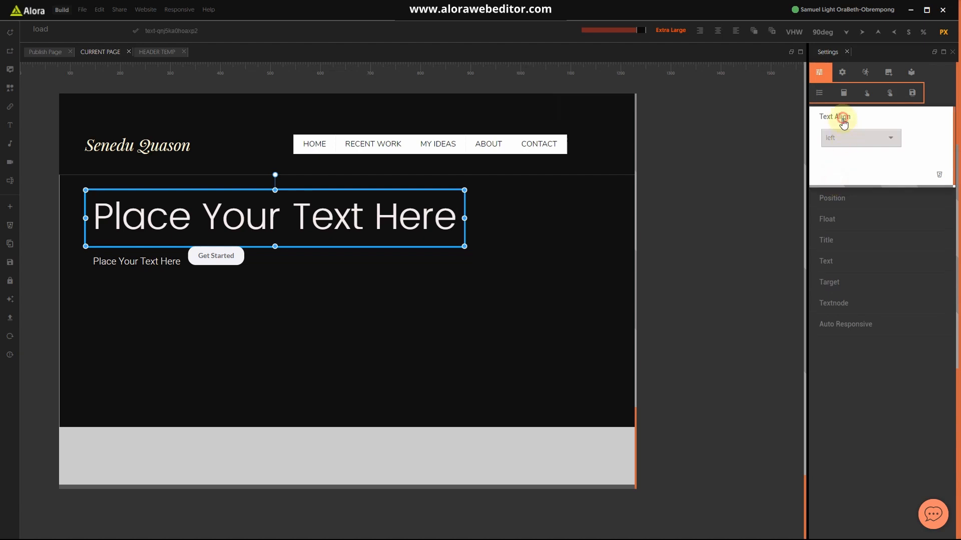
{"action": "left_click", "coordinate": [841, 118]}
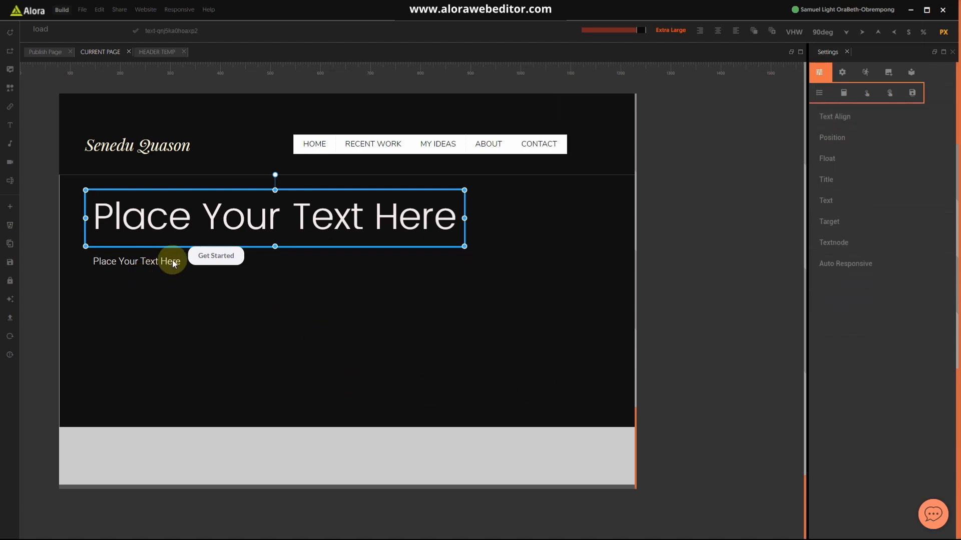
Step: Add the Clear property to the Get Started button so it sits below the body text
{"action": "left_click", "coordinate": [209, 262]}
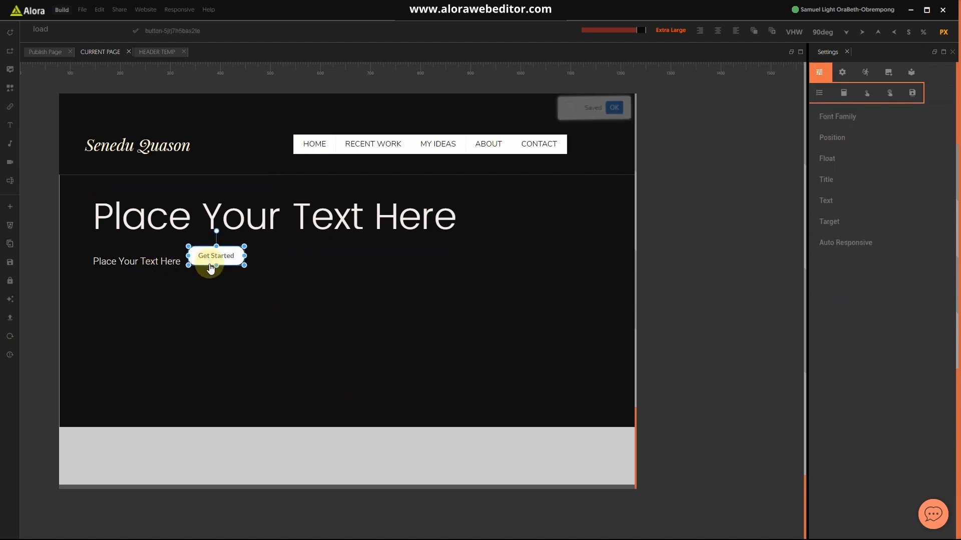
{"action": "left_click", "coordinate": [55, 30]}
{"action": "type", "text": "cl"}
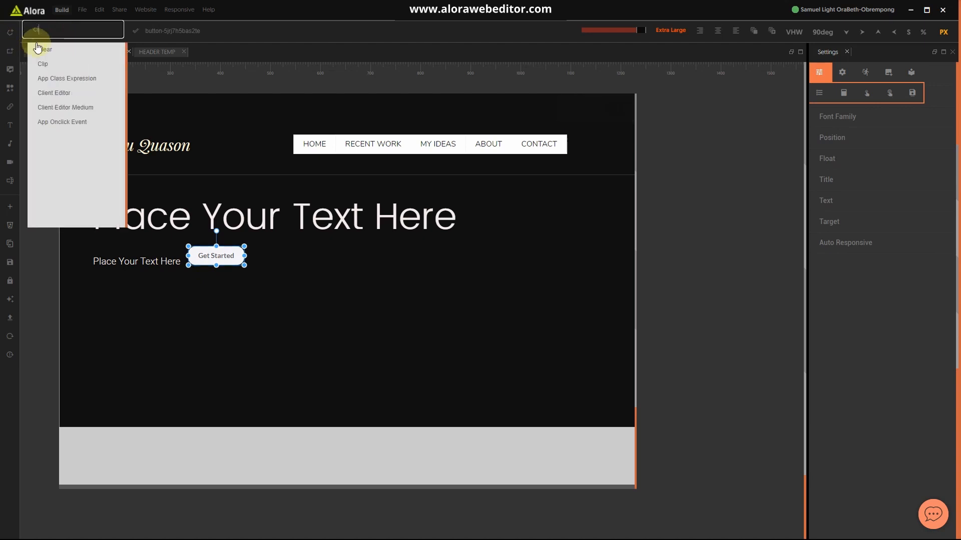
{"action": "left_click", "coordinate": [43, 51]}
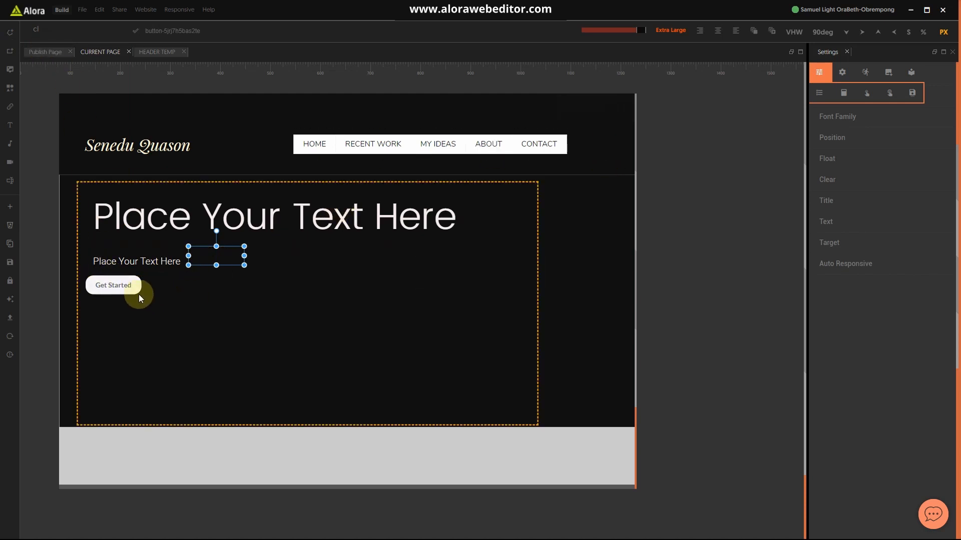
Step: Add the Margin Left and Margin Top properties to the Get Started button
{"action": "left_click", "coordinate": [133, 285]}
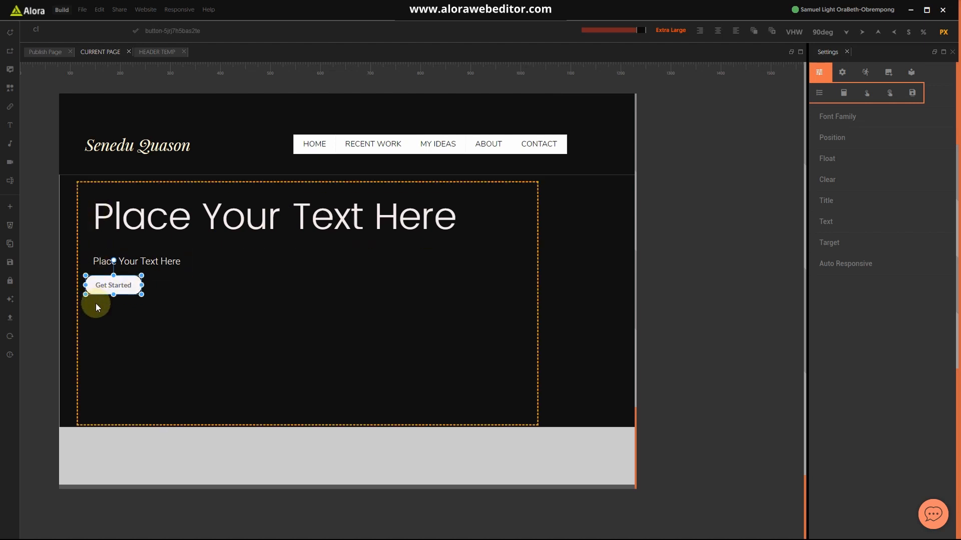
{"action": "left_click", "coordinate": [57, 28]}
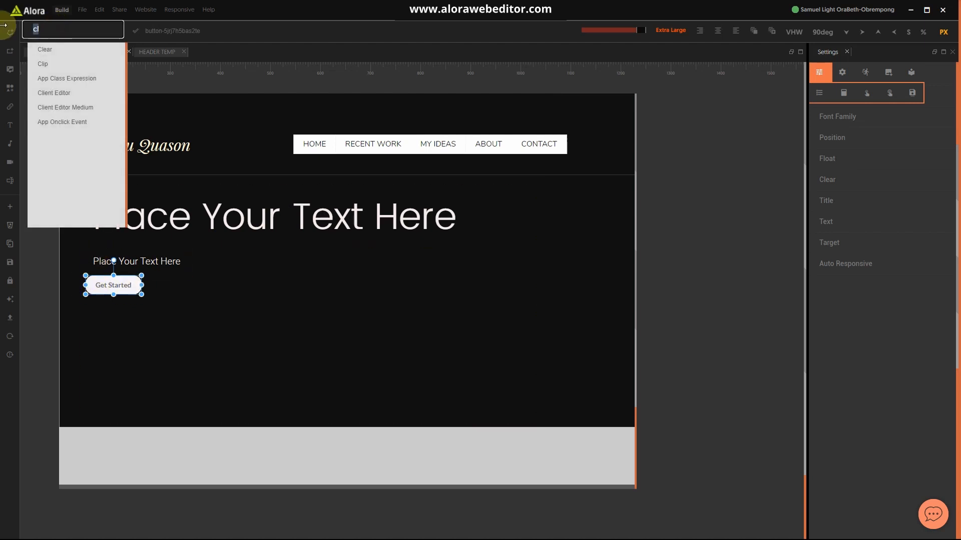
{"action": "type", "text": "mar"}
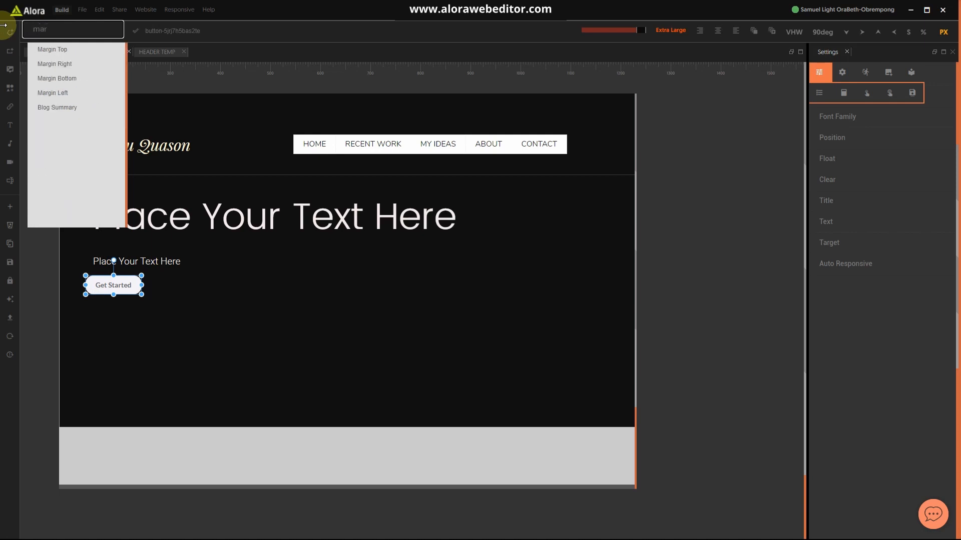
{"action": "left_click", "coordinate": [70, 94]}
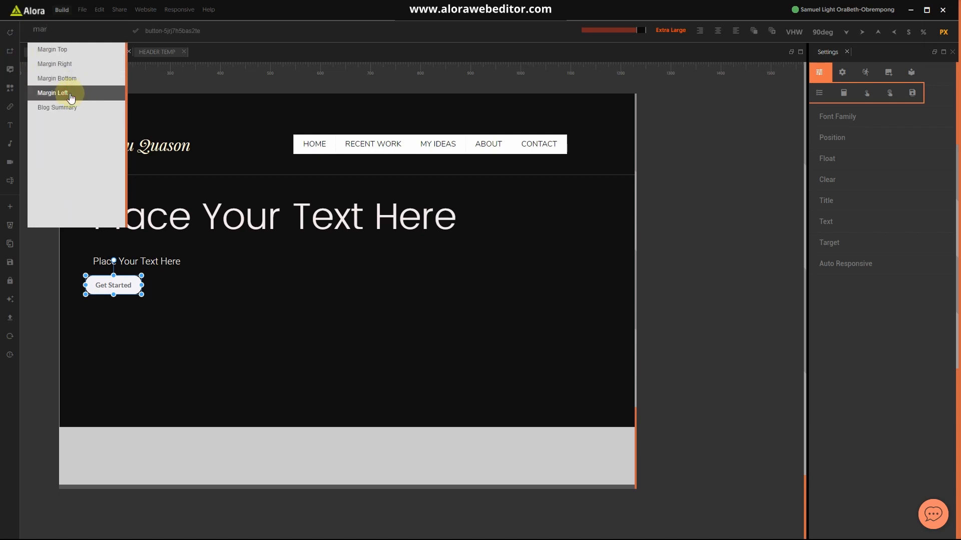
{"action": "left_click", "coordinate": [70, 30]}
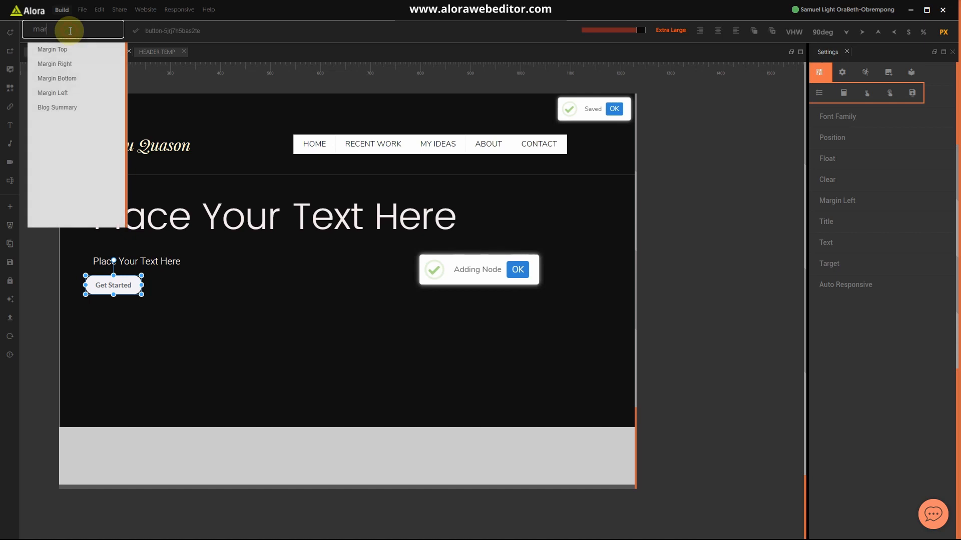
{"action": "left_click", "coordinate": [59, 49]}
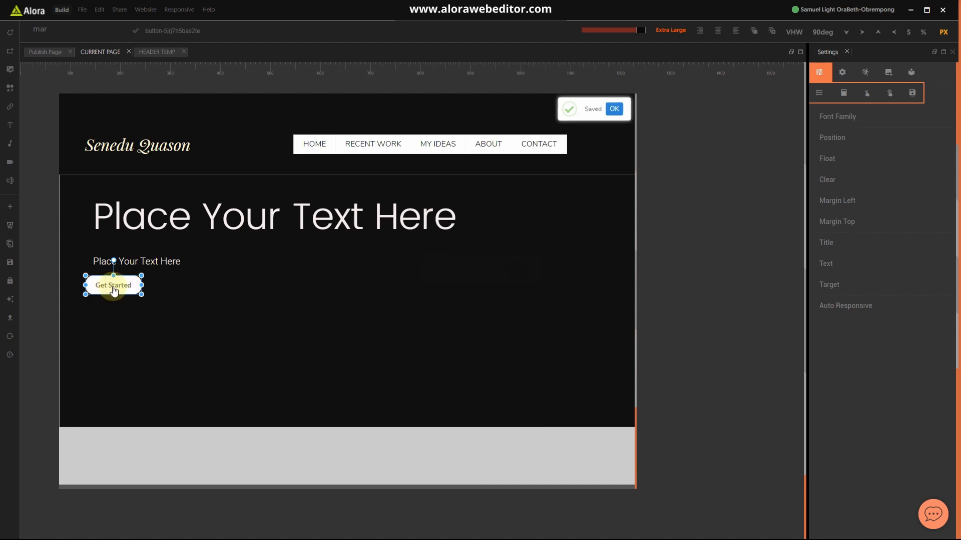
Step: Set the Get Started button's Background Color to the light purple #C8C1F0
{"action": "scroll", "coordinate": [868, 264], "scroll_direction": "up", "scroll_amount": 5}
{"action": "left_click", "coordinate": [857, 145]}
{"action": "left_click", "coordinate": [853, 161]}
{"action": "left_click_drag", "start_coordinate": [849, 186], "coordinate": [832, 205]}
{"action": "left_click", "coordinate": [855, 151]}
{"action": "left_click", "coordinate": [851, 167]}
{"action": "left_click_drag", "start_coordinate": [854, 171], "coordinate": [844, 161]}
{"action": "left_click", "coordinate": [876, 296]}
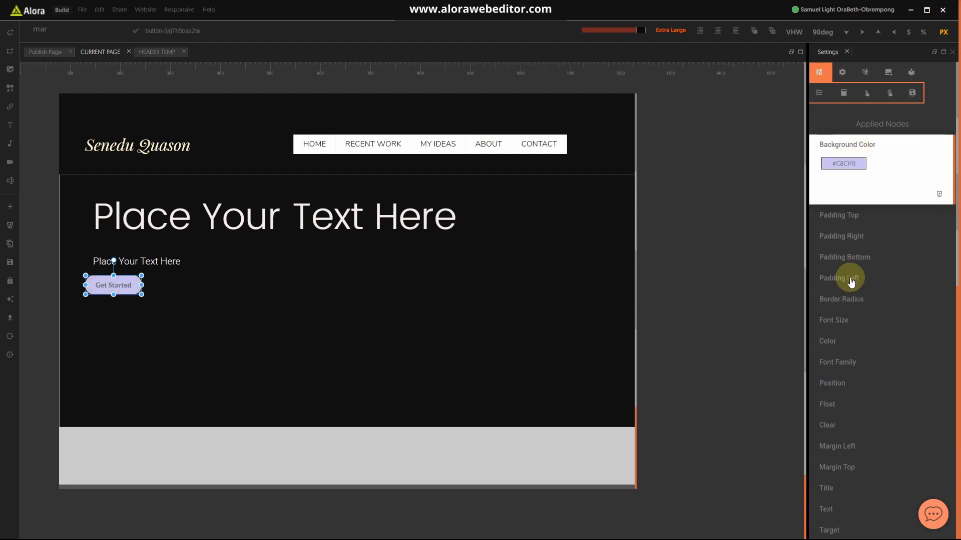
Step: Set the Get Started button's text Color to a light blue and collapse the Background Color setting
{"action": "left_click", "coordinate": [834, 341]}
{"action": "left_click", "coordinate": [841, 356]}
{"action": "left_click", "coordinate": [845, 386]}
{"action": "left_click", "coordinate": [893, 424]}
{"action": "left_click", "coordinate": [874, 361]}
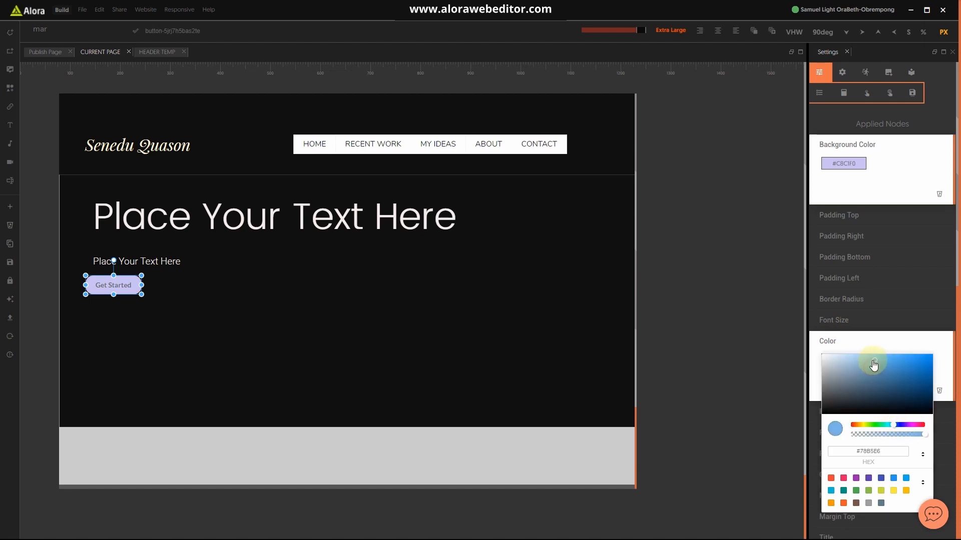
{"action": "left_click", "coordinate": [813, 500]}
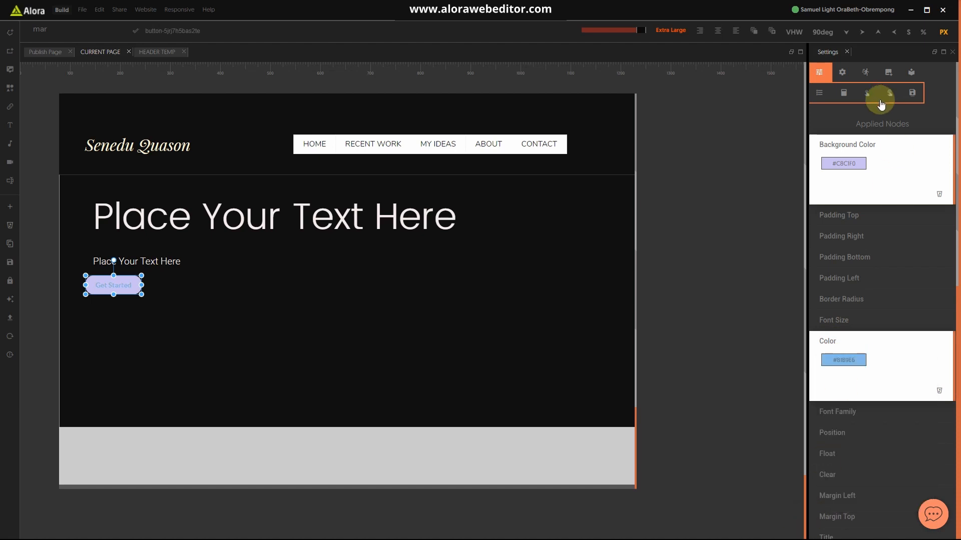
{"action": "left_click", "coordinate": [874, 147]}
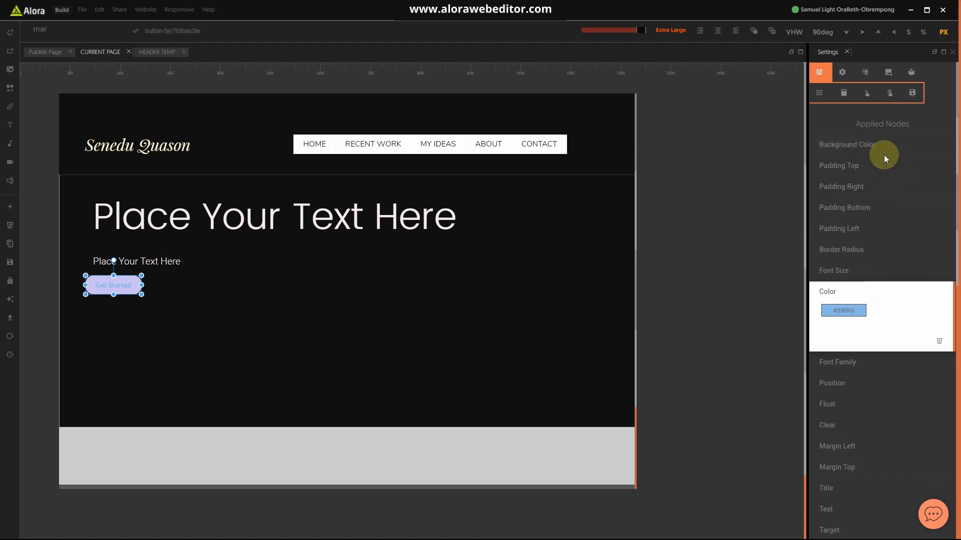
Step: Open the Spring Buttons collection in the library of ready-made elements
{"action": "left_click", "coordinate": [911, 71]}
{"action": "scroll", "coordinate": [896, 311], "scroll_direction": "down", "scroll_amount": 5}
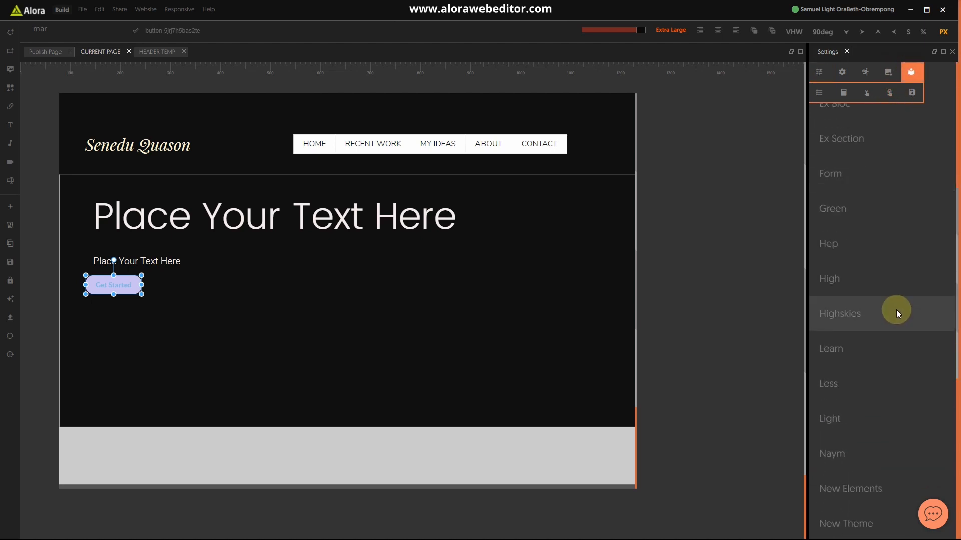
{"action": "scroll", "coordinate": [896, 312], "scroll_direction": "down", "scroll_amount": 3}
{"action": "scroll", "coordinate": [896, 315], "scroll_direction": "down", "scroll_amount": 5}
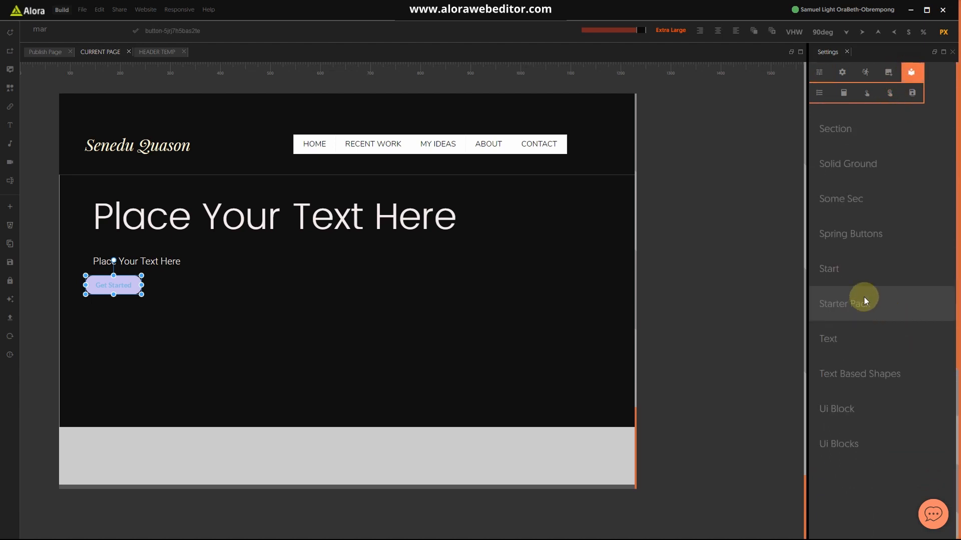
{"action": "left_click", "coordinate": [869, 245]}
Step: Compare the Spring Buttons styles and apply Simple-3 to the Get Started button
{"action": "scroll", "coordinate": [880, 340], "scroll_direction": "down", "scroll_amount": 5}
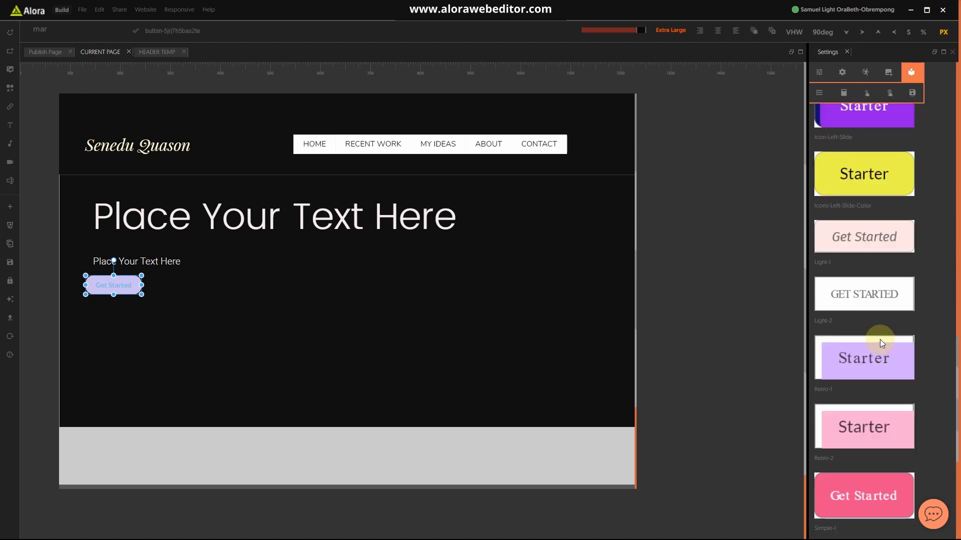
{"action": "scroll", "coordinate": [882, 343], "scroll_direction": "down", "scroll_amount": 4}
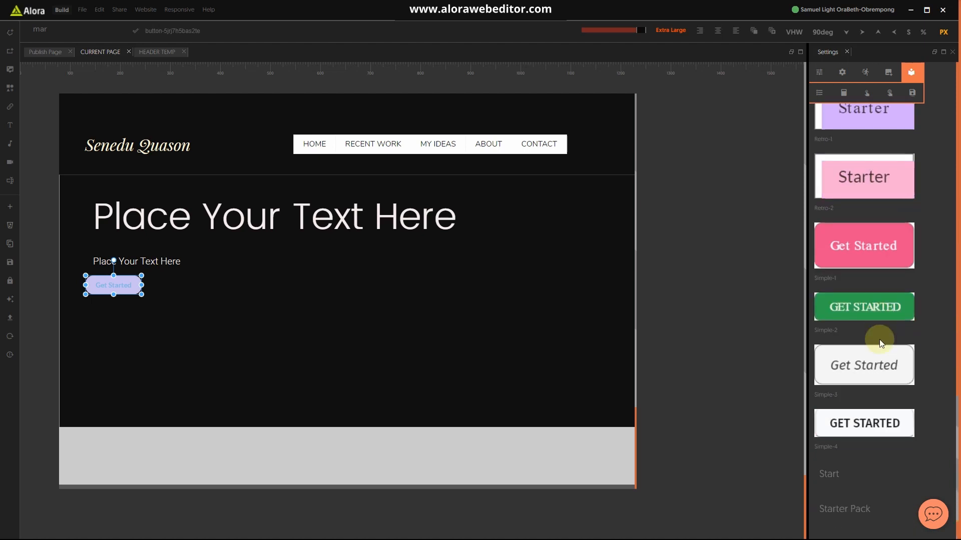
{"action": "scroll", "coordinate": [880, 342], "scroll_direction": "up", "scroll_amount": 2}
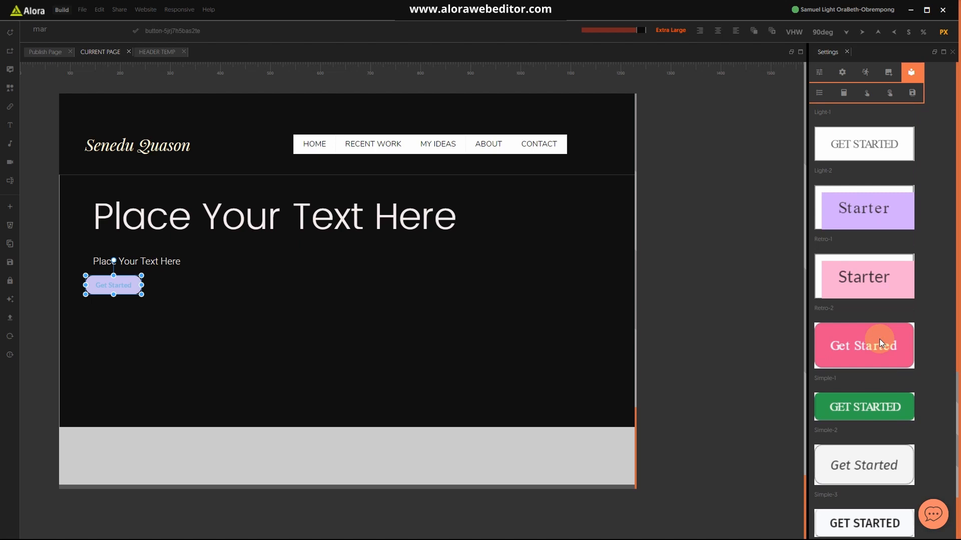
{"action": "scroll", "coordinate": [879, 338], "scroll_direction": "up", "scroll_amount": 5}
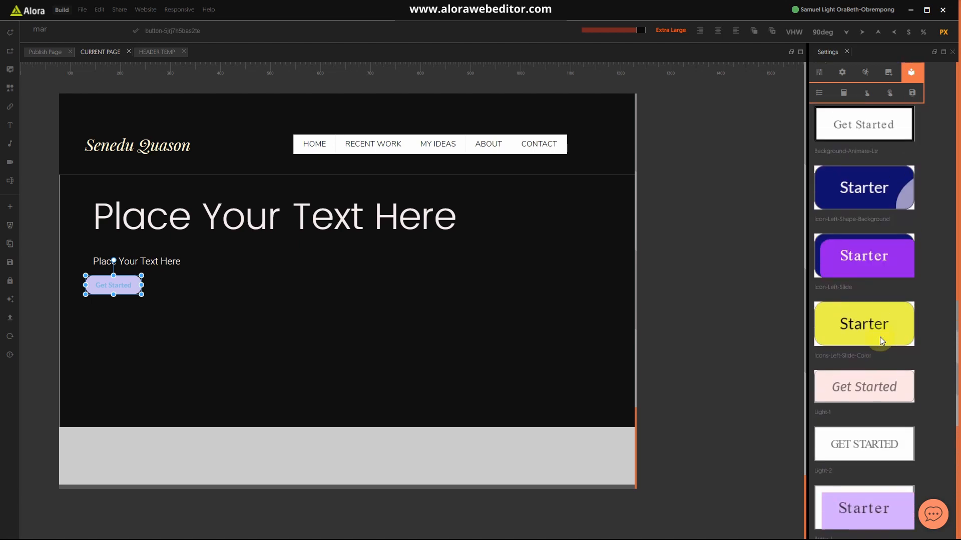
{"action": "scroll", "coordinate": [879, 337], "scroll_direction": "down", "scroll_amount": 3}
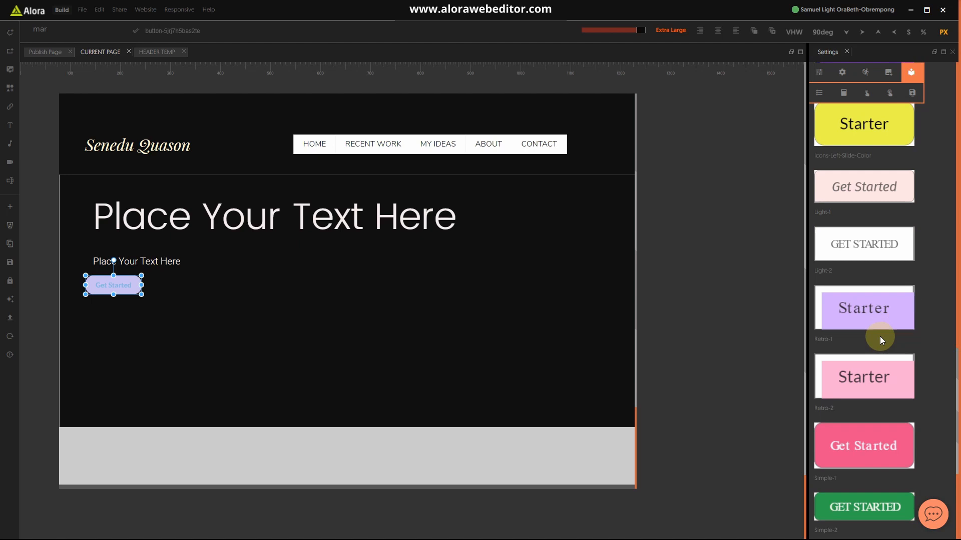
{"action": "scroll", "coordinate": [880, 336], "scroll_direction": "down", "scroll_amount": 3}
{"action": "left_click", "coordinate": [880, 407]}
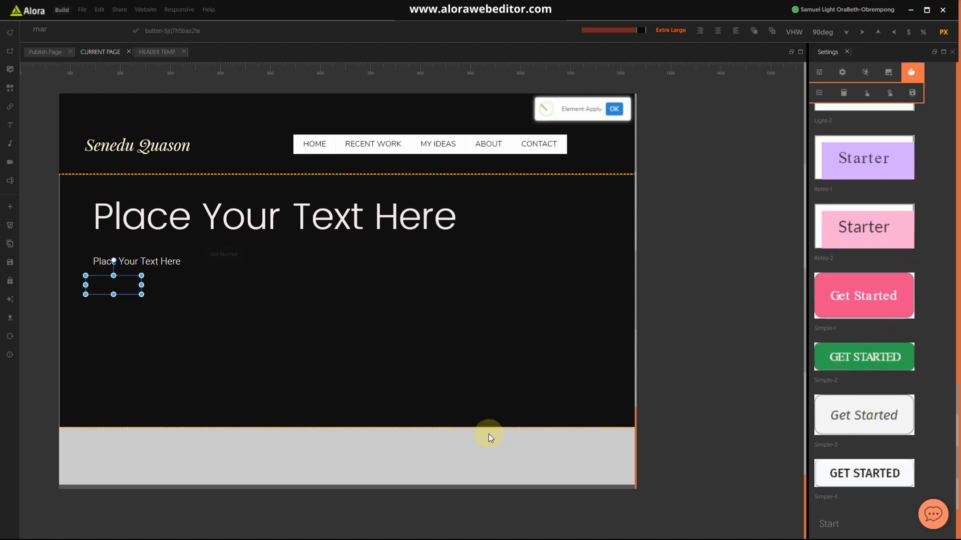
{"action": "left_click", "coordinate": [495, 316]}
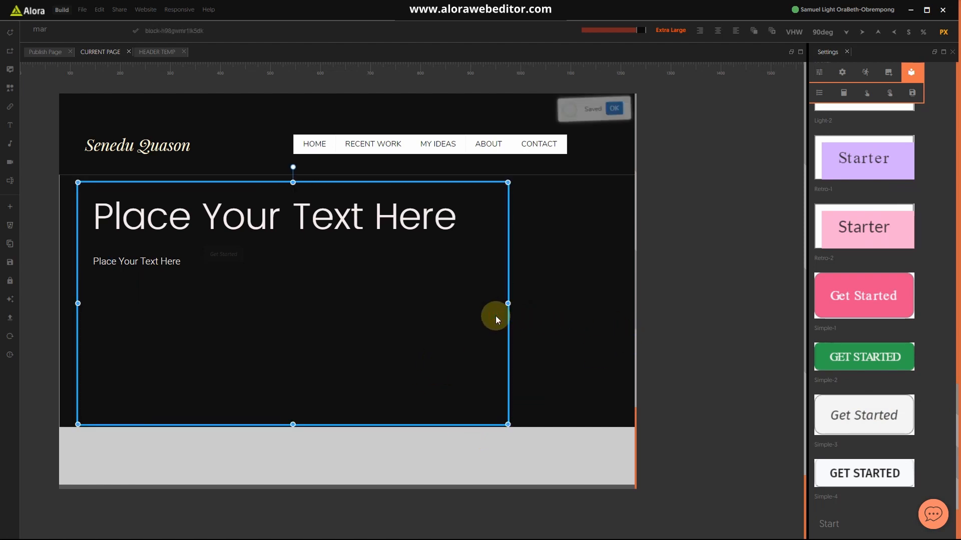
{"action": "left_click", "coordinate": [606, 307]}
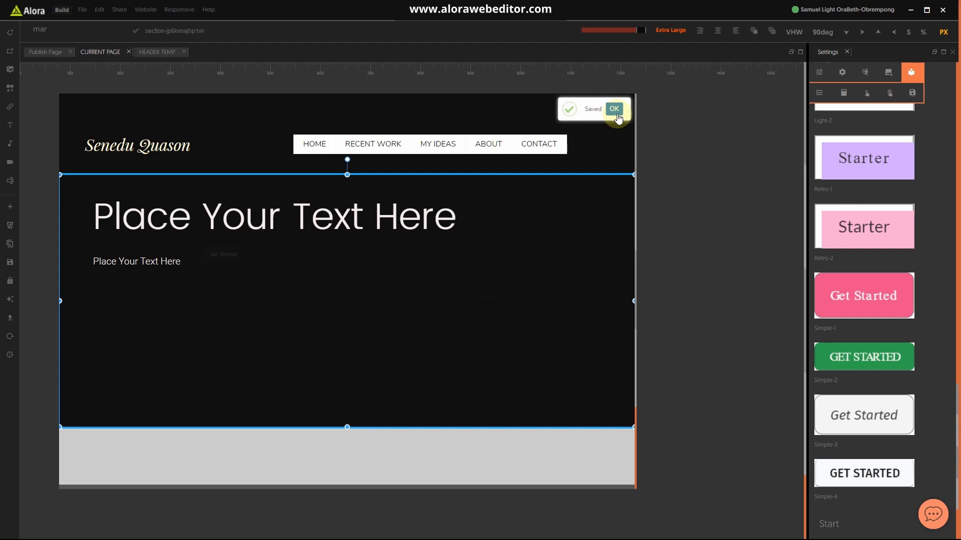
Step: Apply the Light-1 style from Spring Buttons to the button beside the body text
{"action": "left_click", "coordinate": [230, 263]}
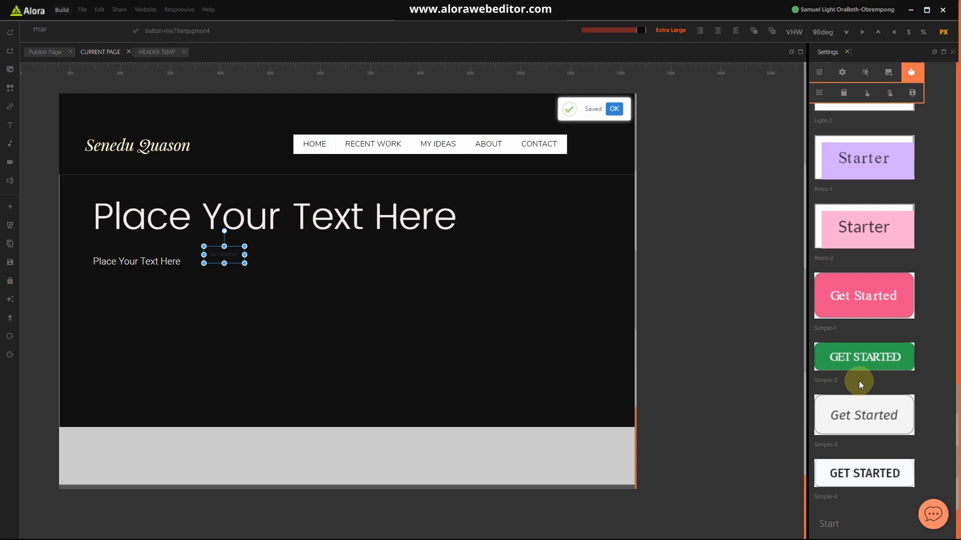
{"action": "scroll", "coordinate": [874, 385], "scroll_direction": "up", "scroll_amount": 4}
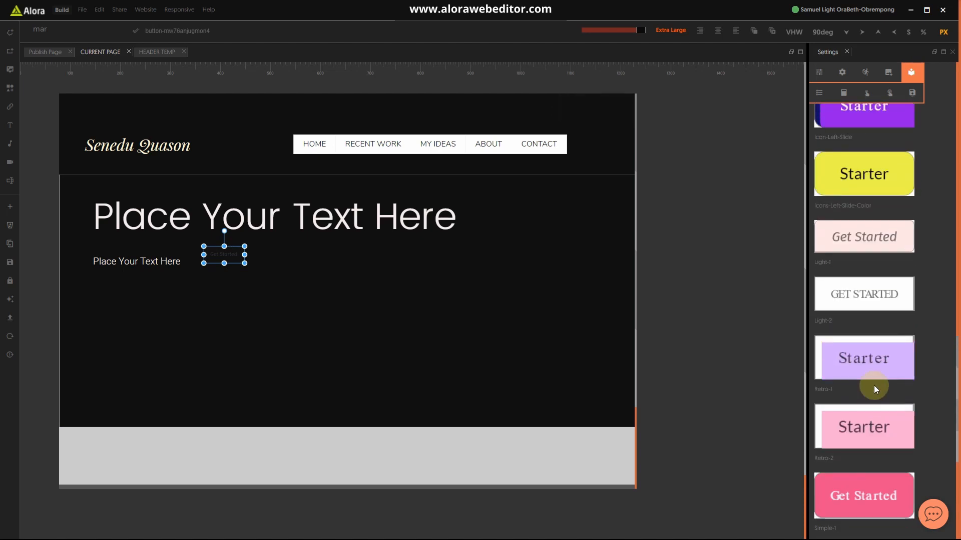
{"action": "left_click", "coordinate": [864, 236]}
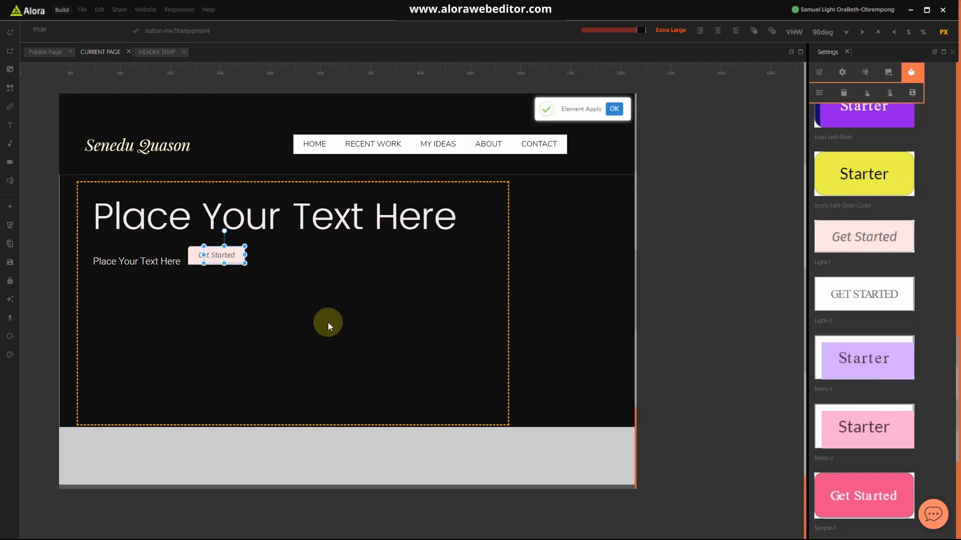
{"action": "left_click", "coordinate": [329, 349]}
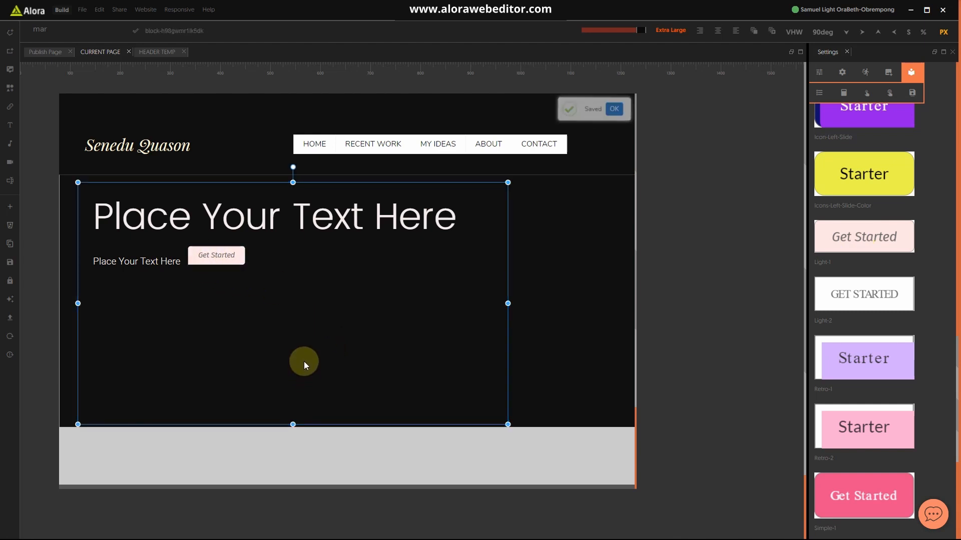
Step: Replace the button's style with Icon-Left-Shape-Background from Spring Buttons
{"action": "left_click", "coordinate": [219, 260]}
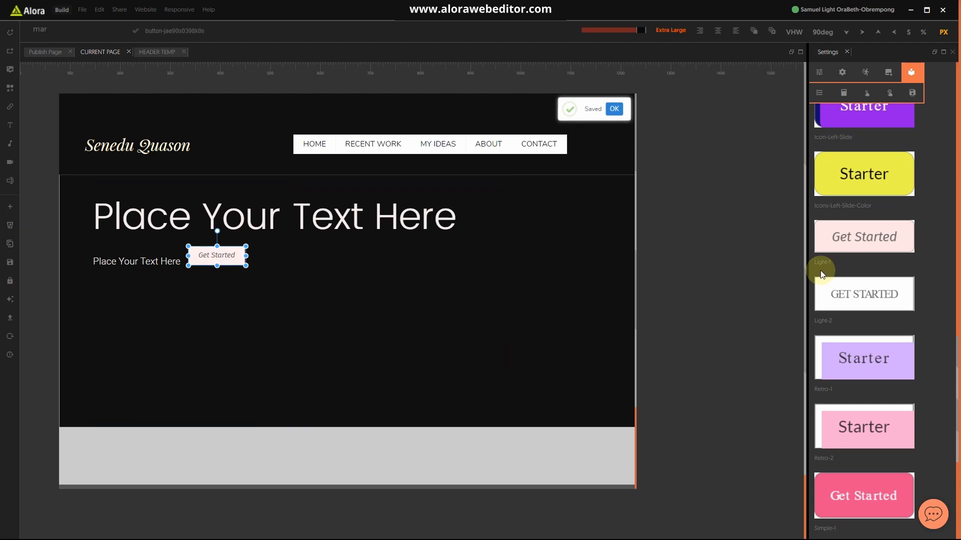
{"action": "scroll", "coordinate": [899, 314], "scroll_direction": "up", "scroll_amount": 3}
{"action": "scroll", "coordinate": [900, 314], "scroll_direction": "up", "scroll_amount": 1}
{"action": "left_click", "coordinate": [860, 231]}
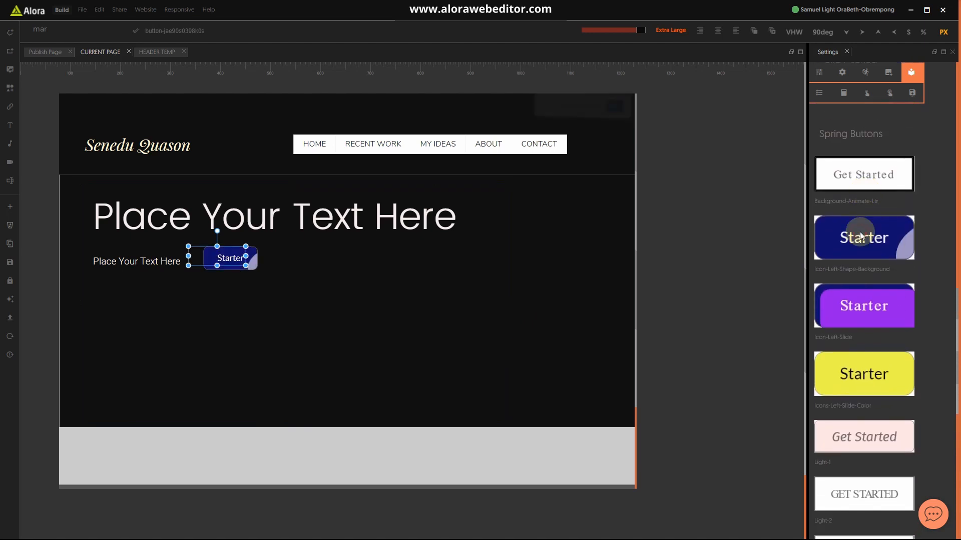
{"action": "left_click", "coordinate": [315, 326]}
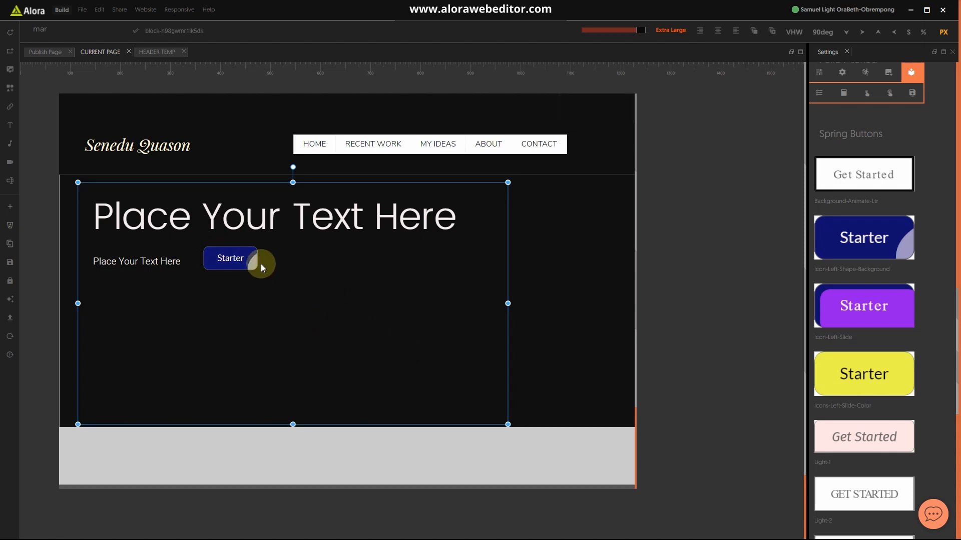
Step: Add the Clear property to the Starter button
{"action": "left_click", "coordinate": [236, 261]}
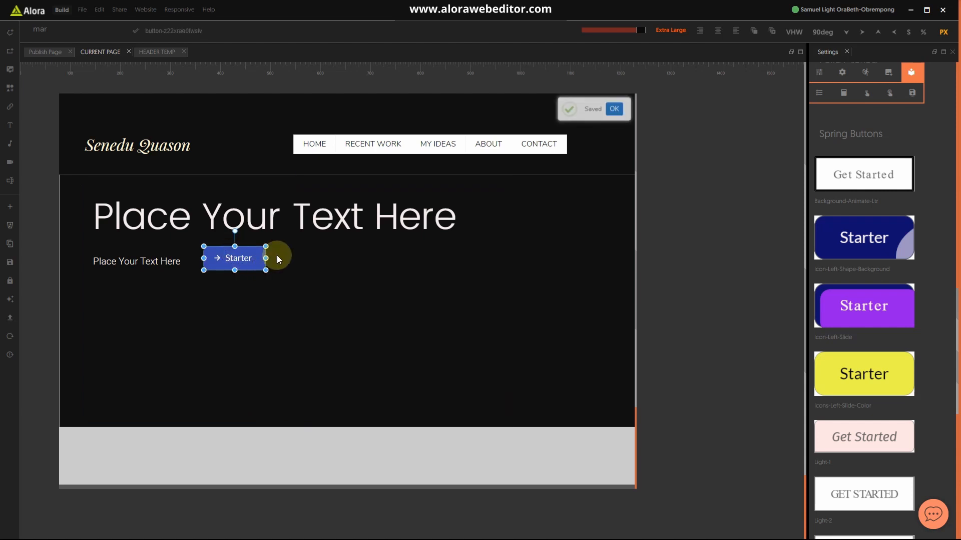
{"action": "left_click", "coordinate": [36, 29]}
{"action": "type", "text": "cl"}
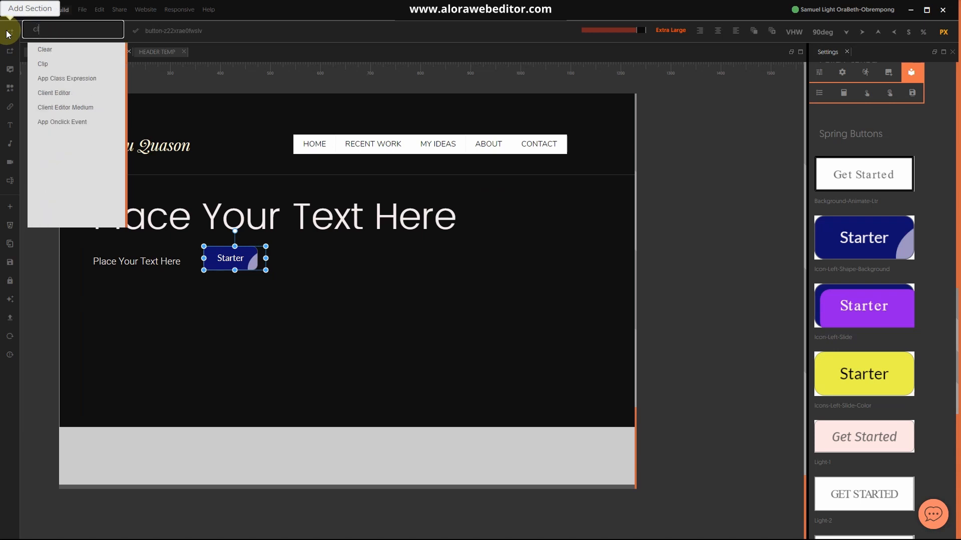
{"action": "left_click", "coordinate": [50, 53]}
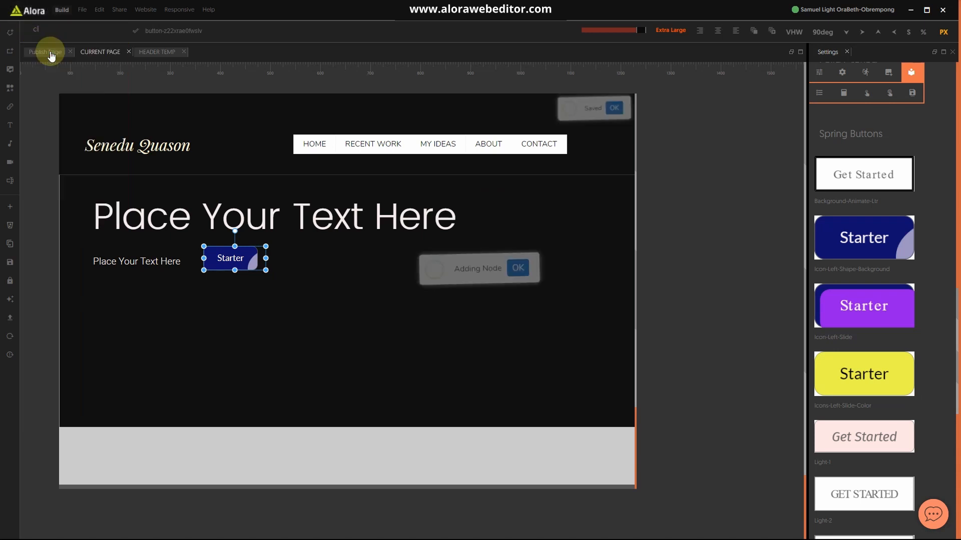
Step: Add the Margin Left, Margin Top and Float properties to the Starter button
{"action": "left_click", "coordinate": [75, 29]}
{"action": "type", "text": "ma"}
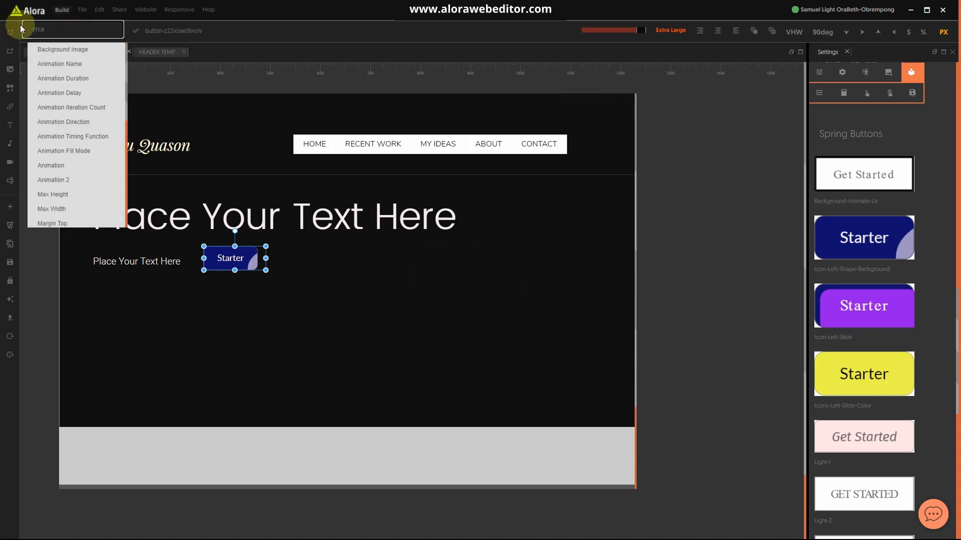
{"action": "type", "text": "r"}
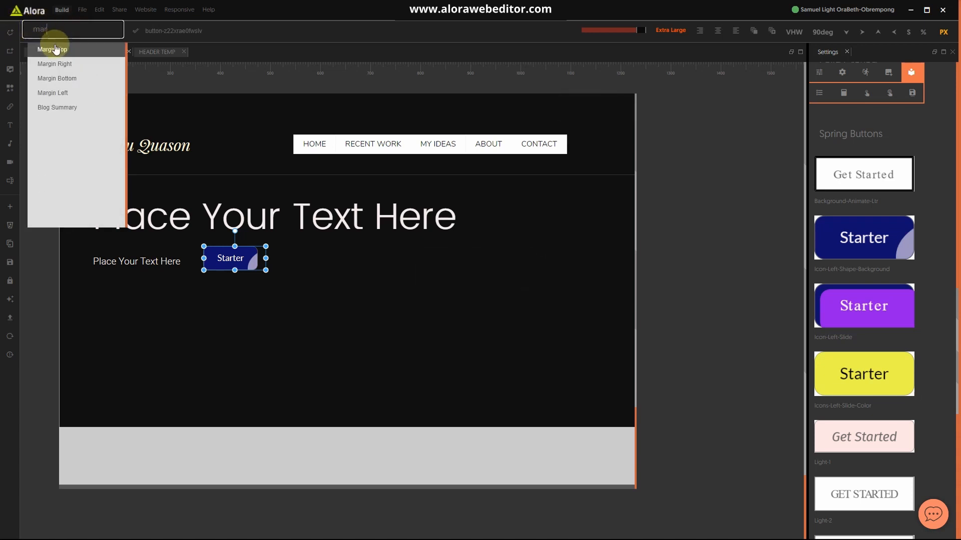
{"action": "left_click", "coordinate": [58, 92]}
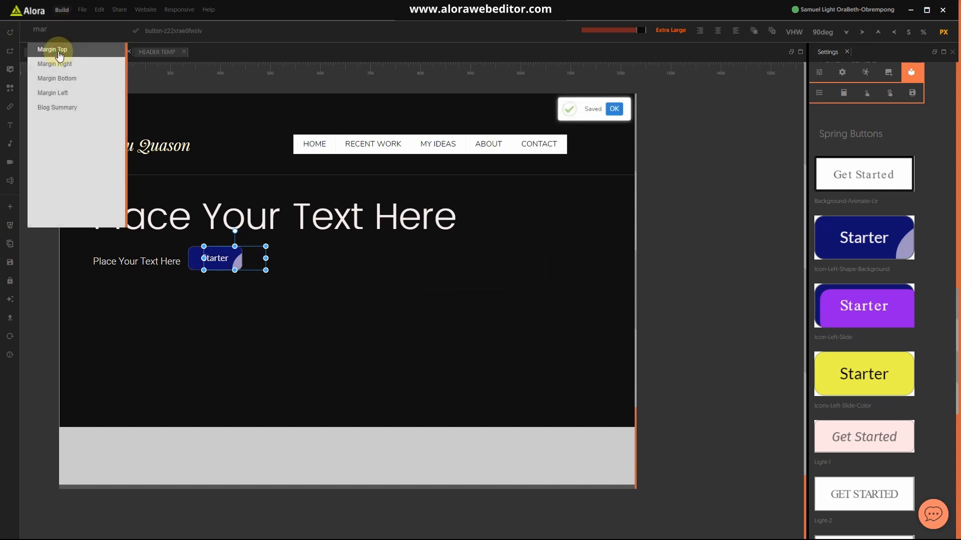
{"action": "left_click", "coordinate": [60, 50]}
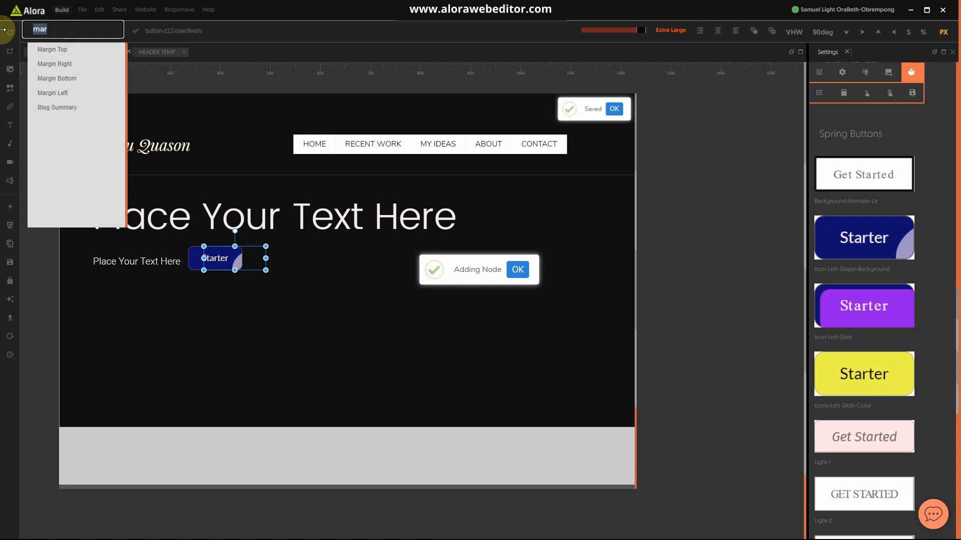
{"action": "type", "text": "floa"}
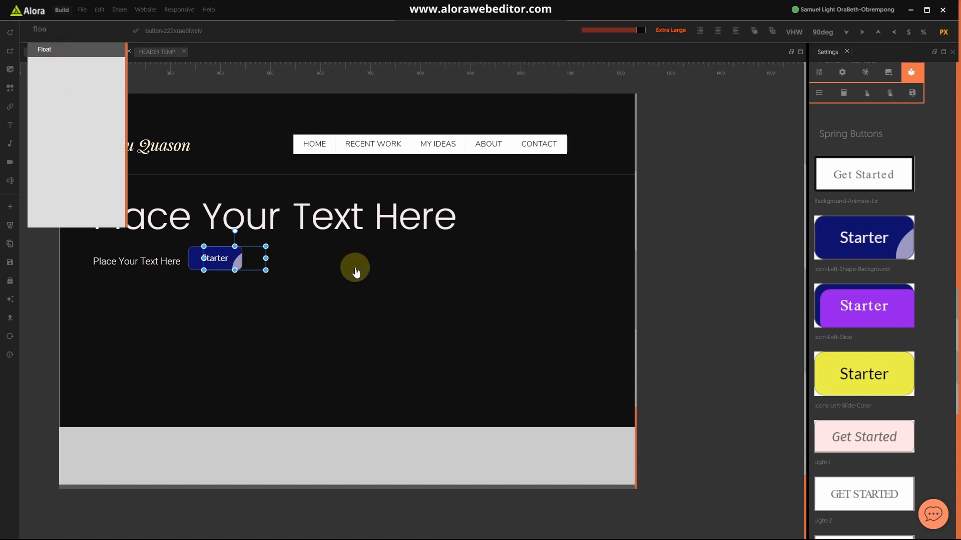
{"action": "key", "text": "Return"}
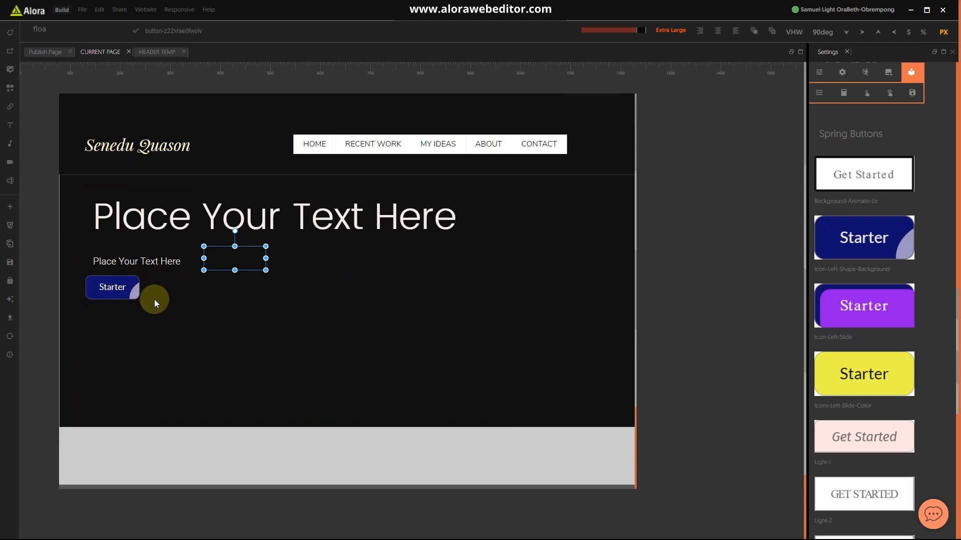
Step: Increase the Starter button's Margin Top to leave more space beneath the body text
{"action": "left_click", "coordinate": [109, 293]}
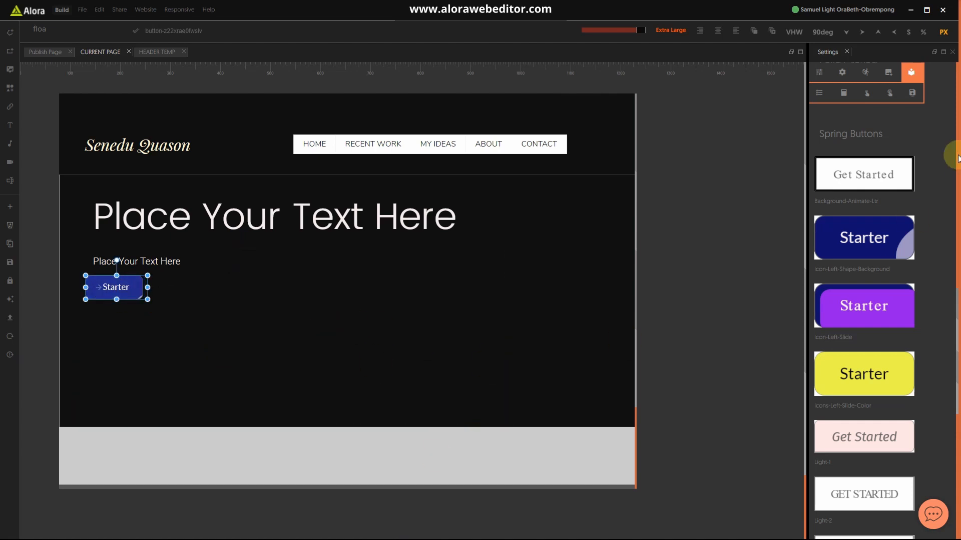
{"action": "left_click", "coordinate": [819, 72]}
{"action": "scroll", "coordinate": [880, 250], "scroll_direction": "up", "scroll_amount": 5}
{"action": "left_click", "coordinate": [833, 211]}
{"action": "left_click_drag", "start_coordinate": [866, 230], "coordinate": [820, 232]}
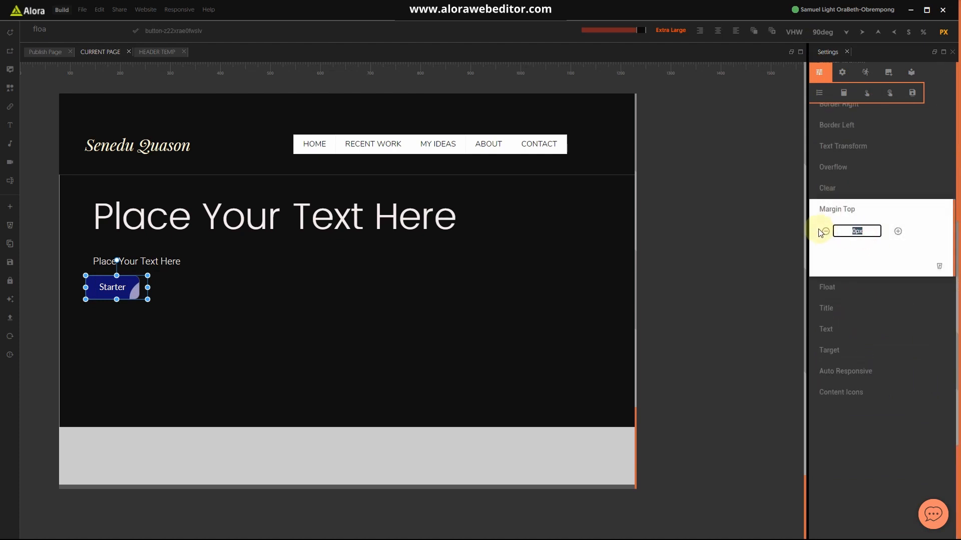
{"action": "left_click", "coordinate": [864, 214]}
{"action": "scroll", "coordinate": [866, 217], "scroll_direction": "up", "scroll_amount": 2}
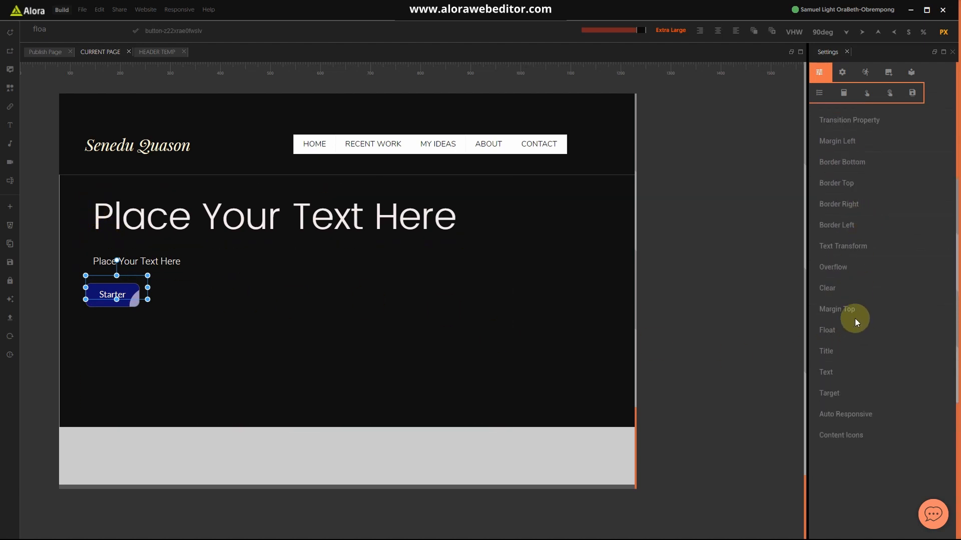
Step: Add Margin Left to the Starter button again and set it to 20 px
{"action": "left_click", "coordinate": [76, 28]}
{"action": "type", "text": "mar"}
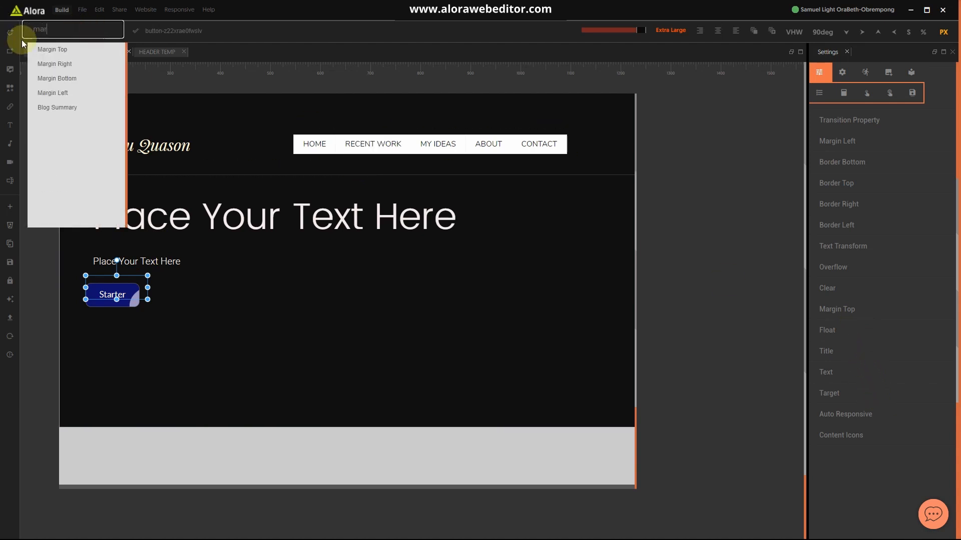
{"action": "left_click", "coordinate": [55, 94]}
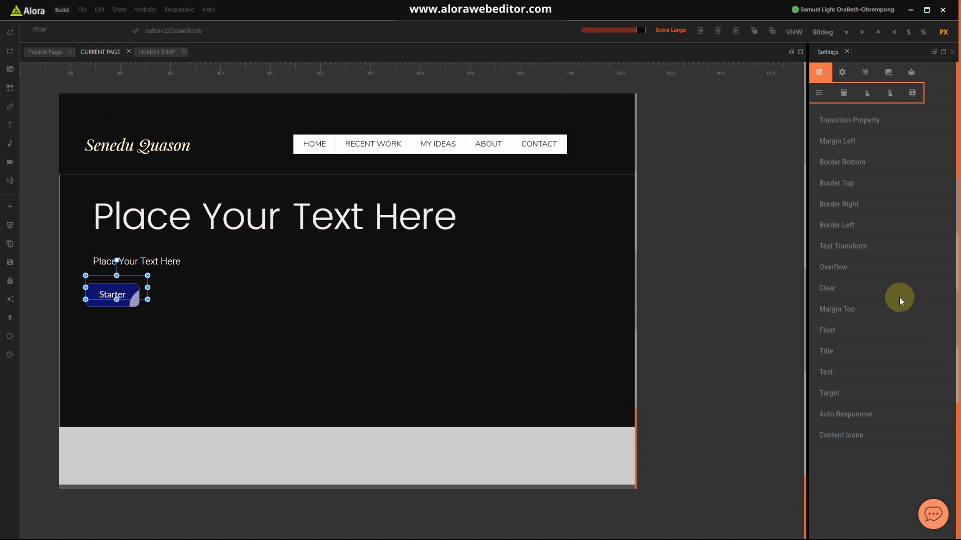
{"action": "scroll", "coordinate": [870, 398], "scroll_direction": "up", "scroll_amount": 3}
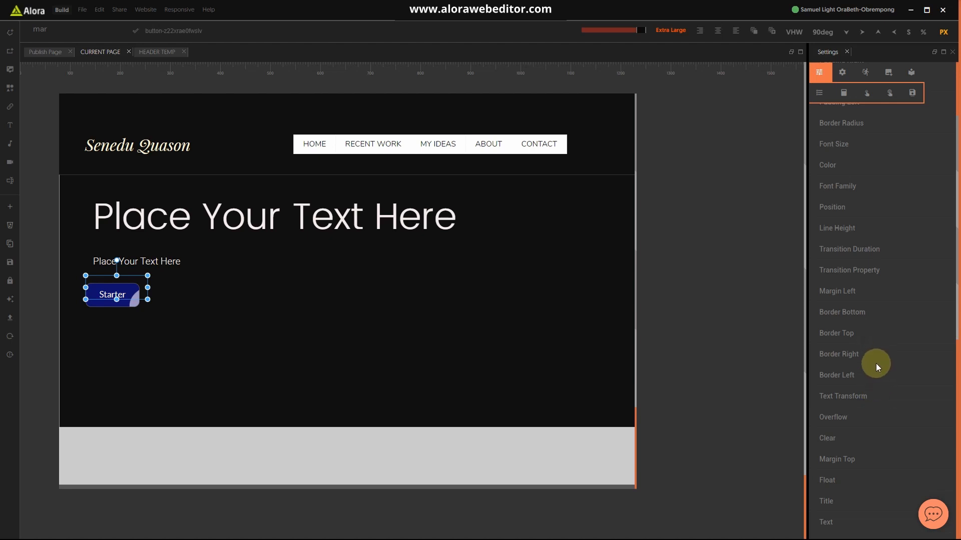
{"action": "scroll", "coordinate": [875, 366], "scroll_direction": "up", "scroll_amount": 3}
{"action": "scroll", "coordinate": [875, 366], "scroll_direction": "down", "scroll_amount": 3}
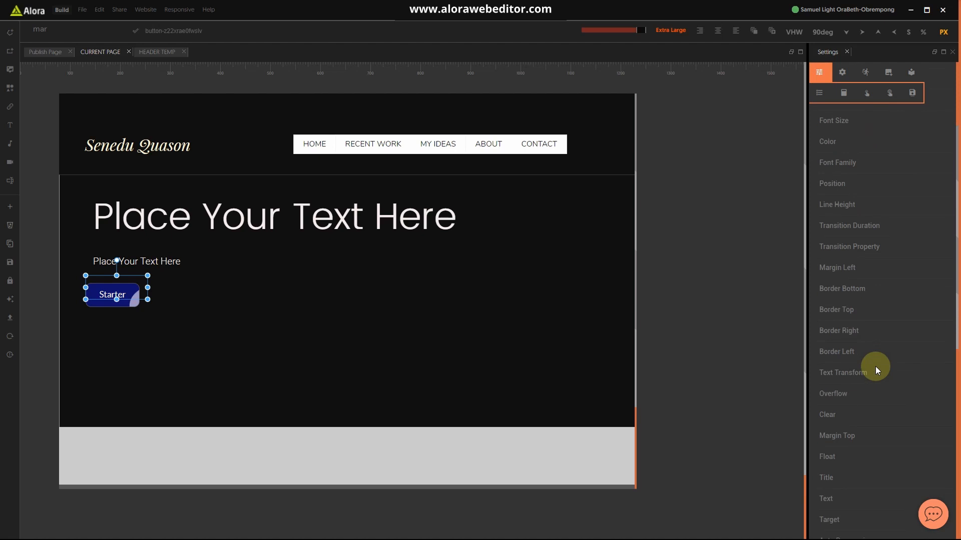
{"action": "scroll", "coordinate": [875, 366], "scroll_direction": "down", "scroll_amount": 2}
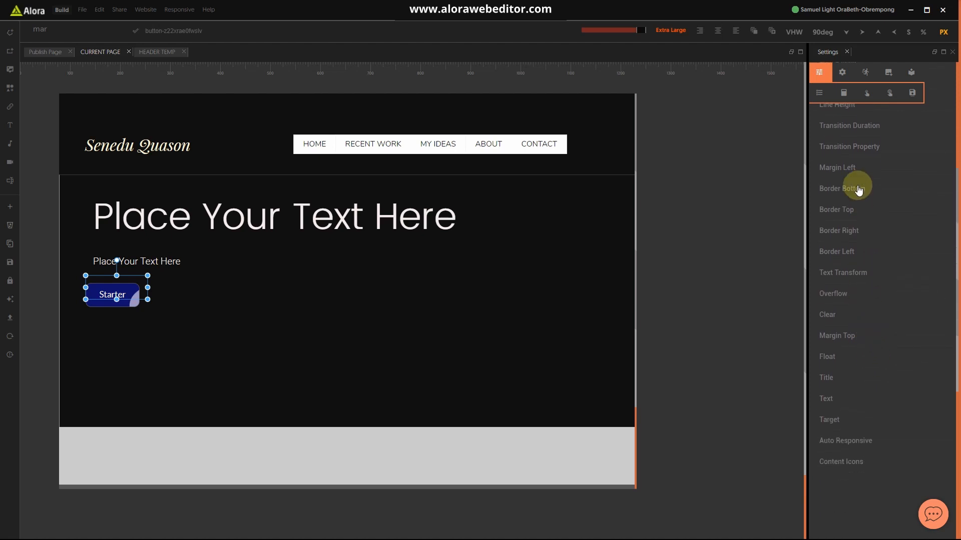
{"action": "left_click", "coordinate": [852, 164]}
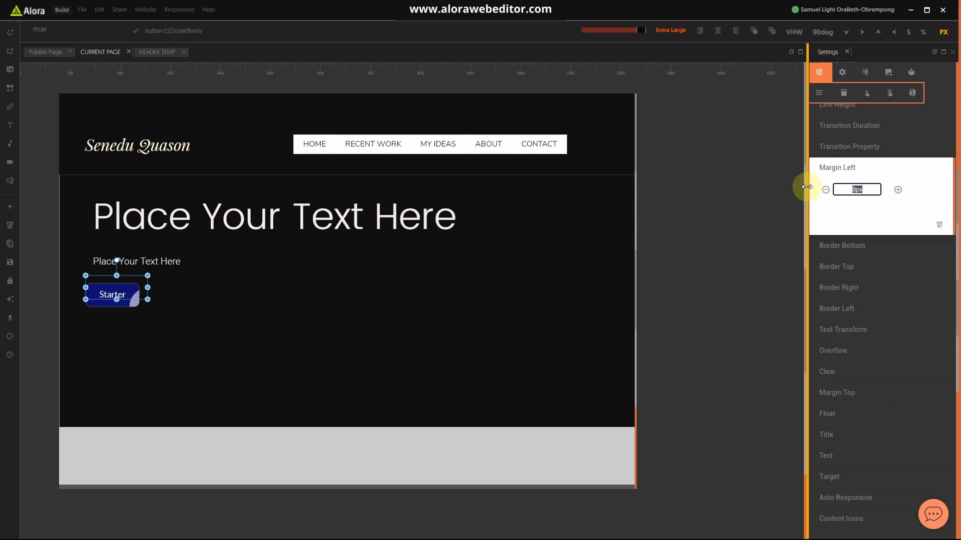
{"action": "type", "text": "20"}
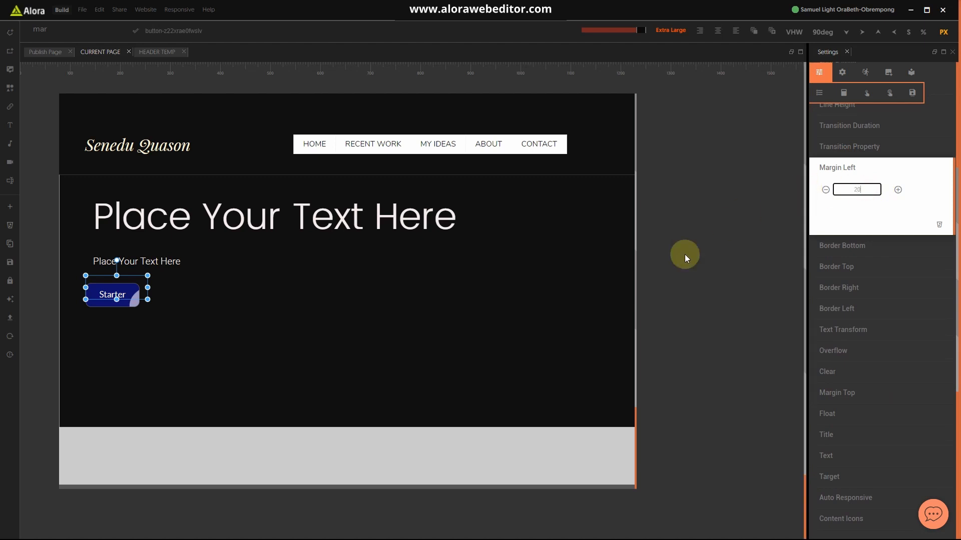
{"action": "left_click", "coordinate": [581, 308]}
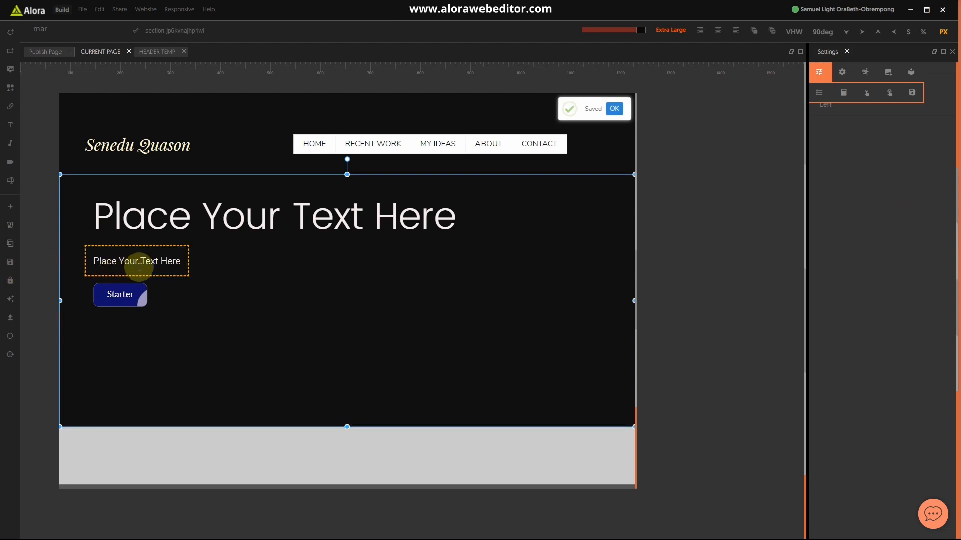
Step: Replace the large heading's placeholder text with "Photographer"
{"action": "left_click", "coordinate": [231, 210]}
{"action": "right_click", "coordinate": [232, 210]}
{"action": "left_click", "coordinate": [231, 210]}
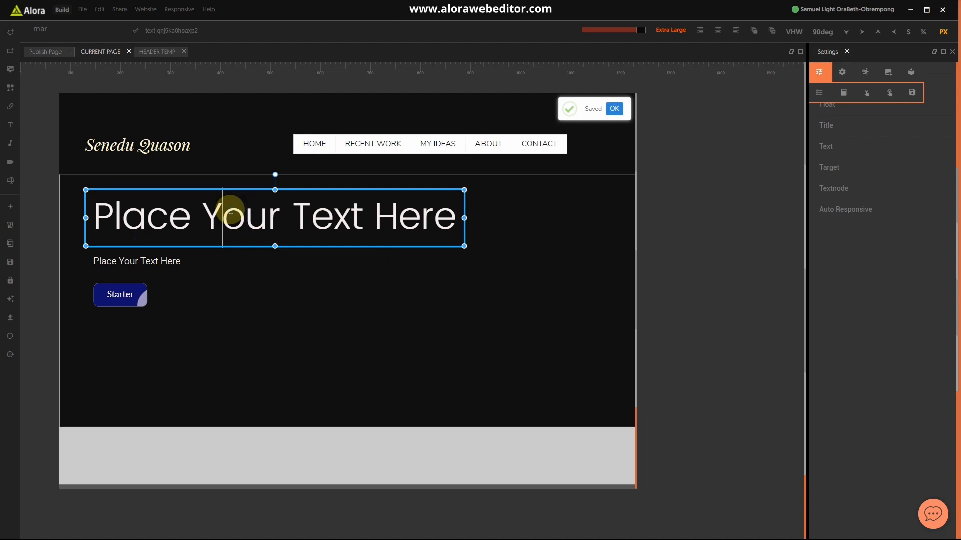
{"action": "key", "text": "ctrl+a"}
{"action": "type", "text": "Ph"}
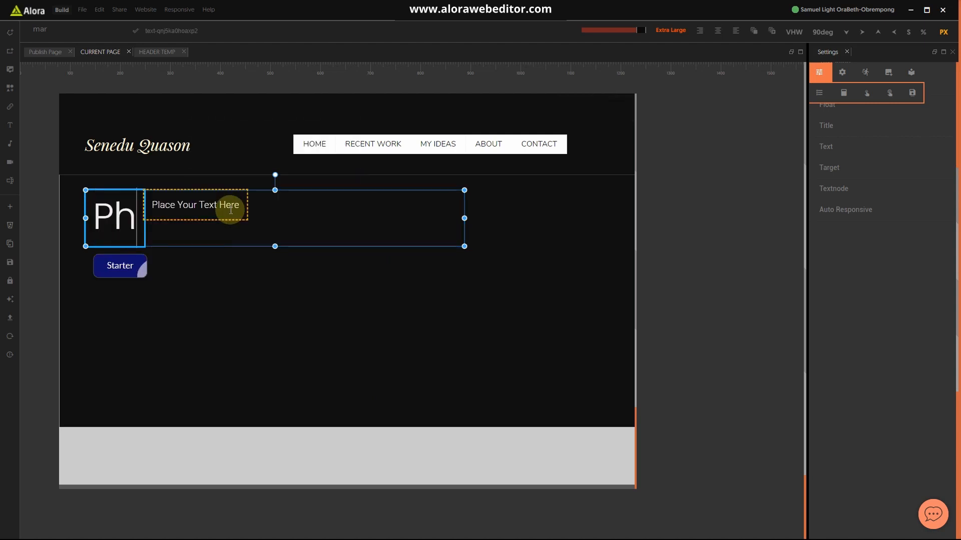
{"action": "type", "text": "ot"}
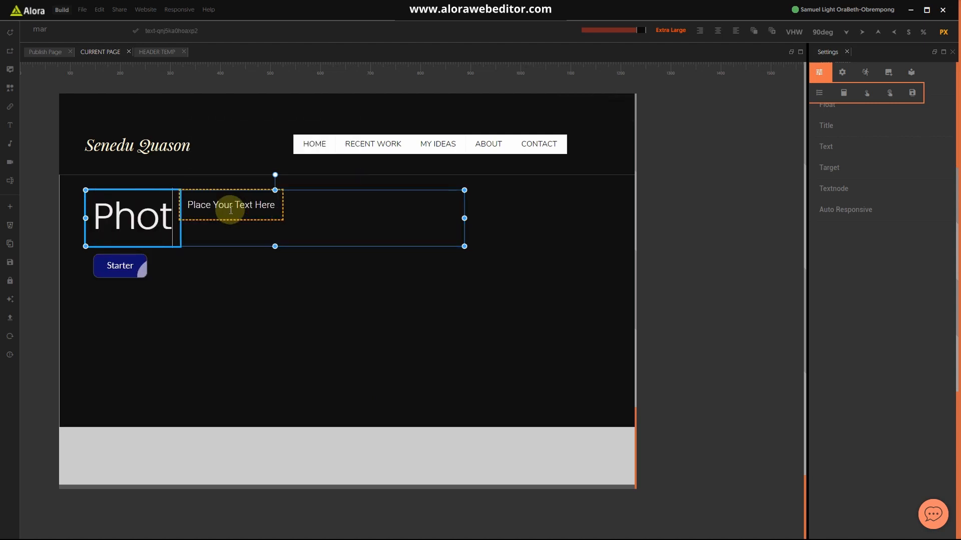
{"action": "type", "text": "ogra"}
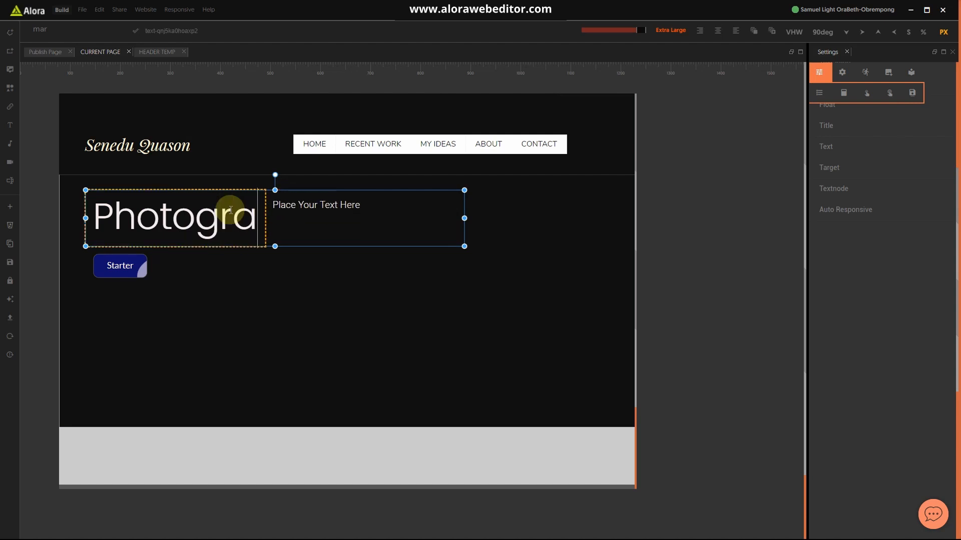
{"action": "type", "text": "pher"}
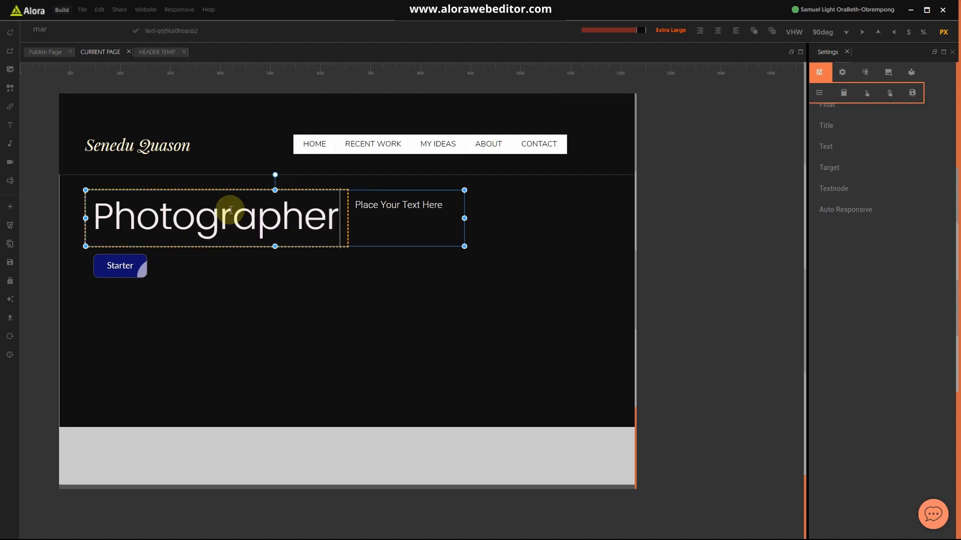
Step: Add the Clear property to the body text beside the Photographer heading
{"action": "left_click", "coordinate": [406, 217]}
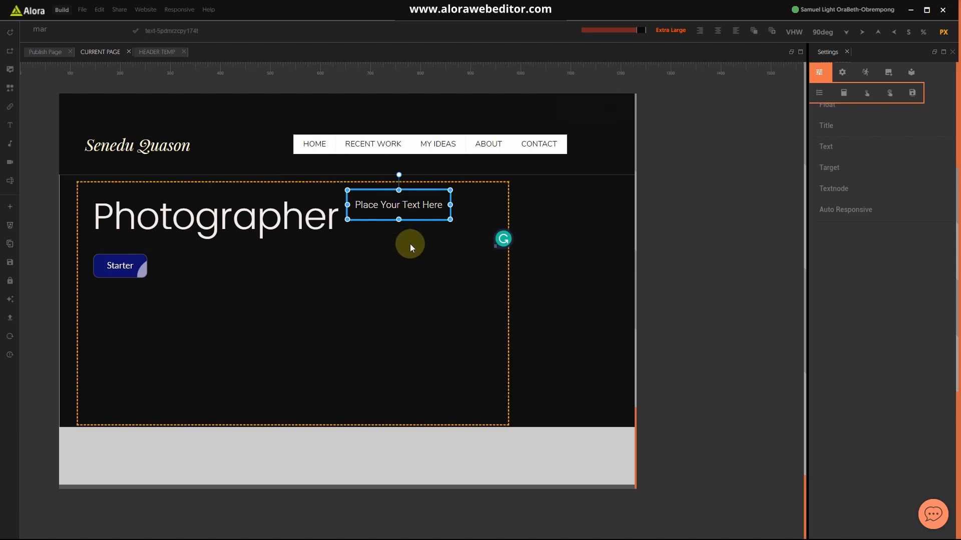
{"action": "left_click", "coordinate": [73, 28]}
{"action": "type", "text": "cle"}
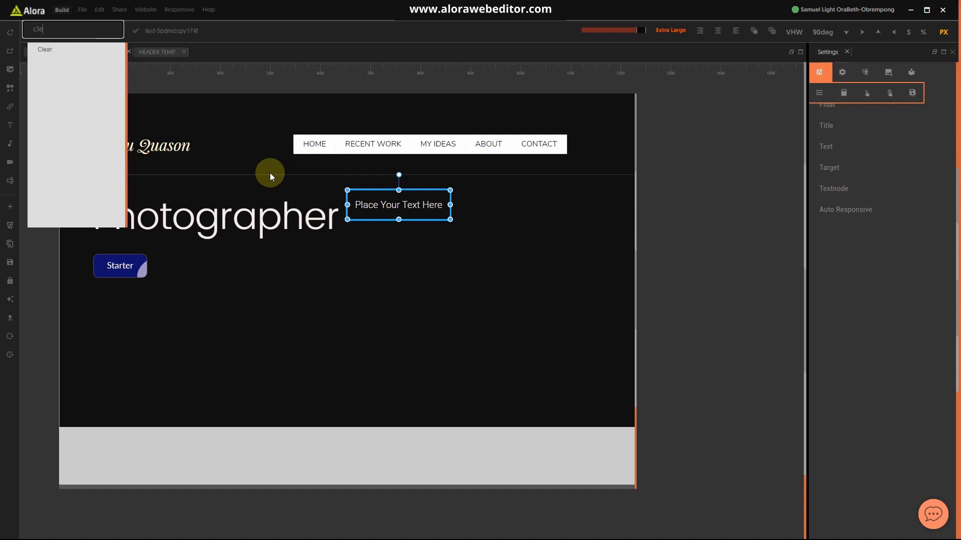
{"action": "left_click", "coordinate": [62, 50]}
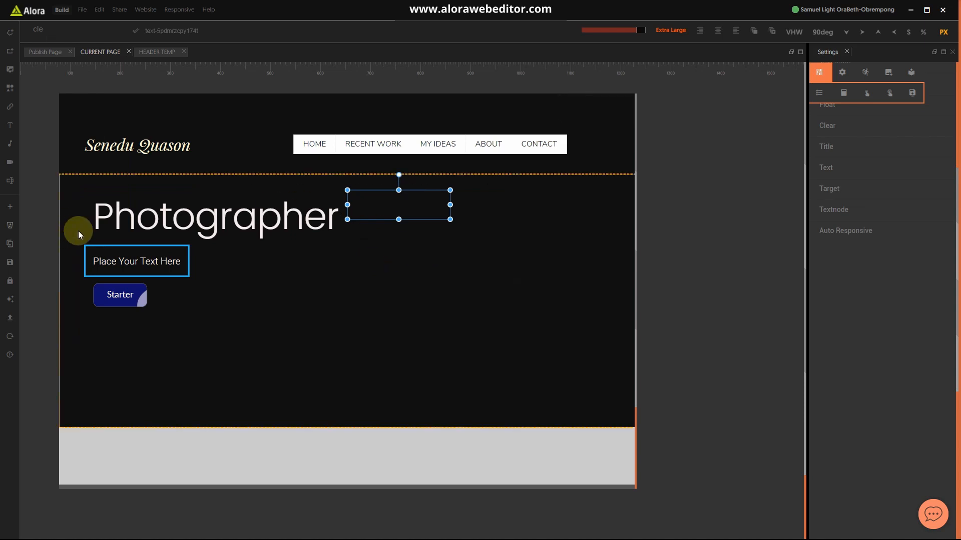
Step: Reduce the width and height of the block holding the heading, body text and button to fit its contents
{"action": "left_click", "coordinate": [496, 259]}
{"action": "left_click_drag", "start_coordinate": [508, 304], "coordinate": [374, 279]}
{"action": "left_click_drag", "start_coordinate": [236, 423], "coordinate": [238, 314]}
{"action": "left_click", "coordinate": [554, 334]}
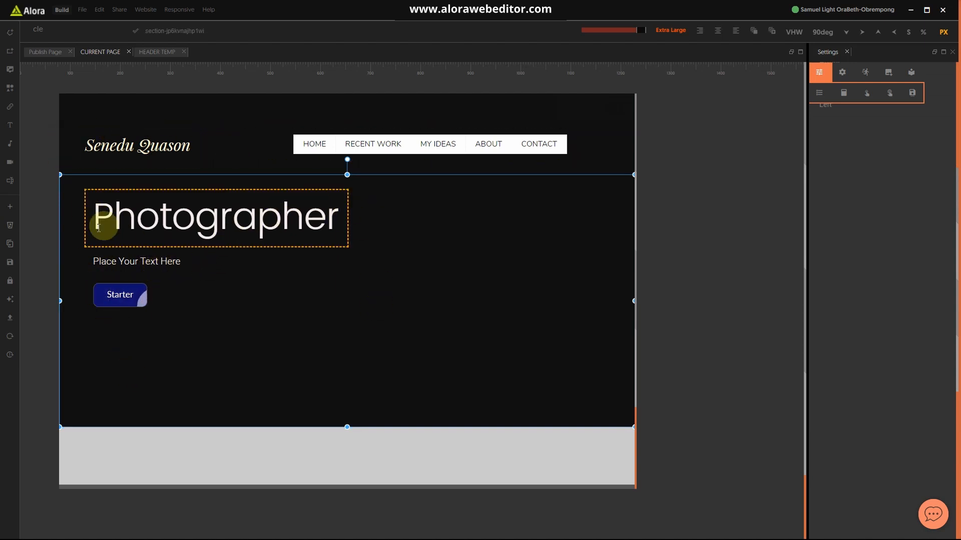
Step: Switch to the Lorem Ipsum Generator page in Chrome and copy the highlighted opening passage ending in "dignissim"
{"action": "key", "text": "super"}
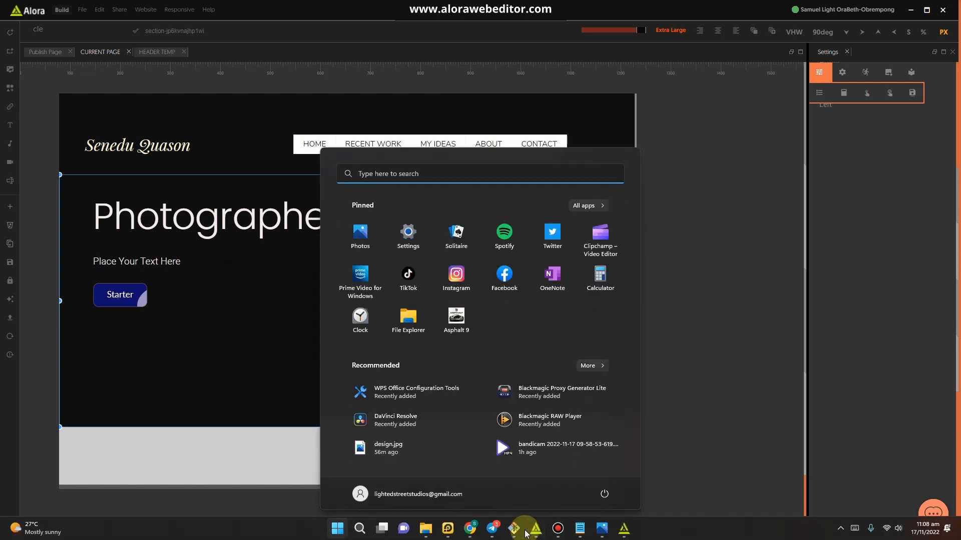
{"action": "mouse_move", "coordinate": [579, 523]}
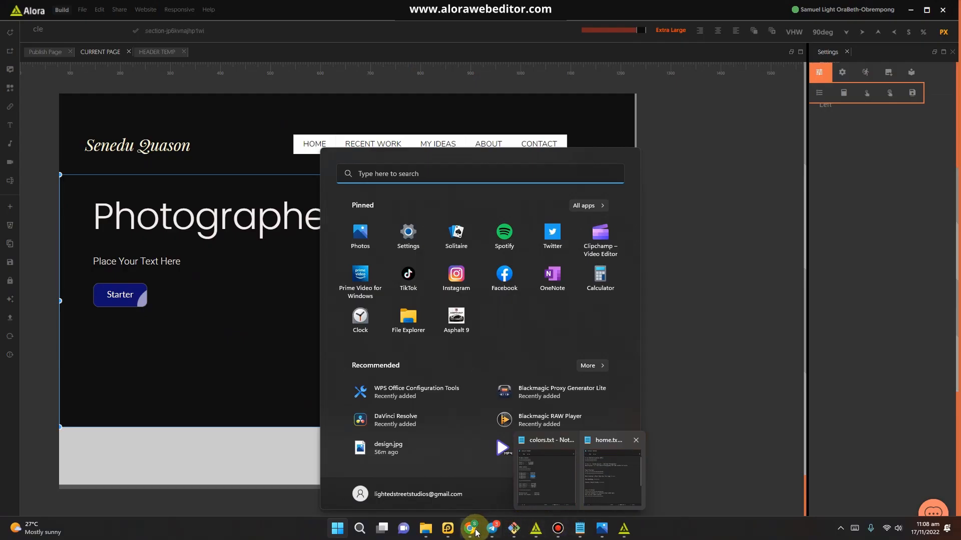
{"action": "mouse_move", "coordinate": [475, 532]}
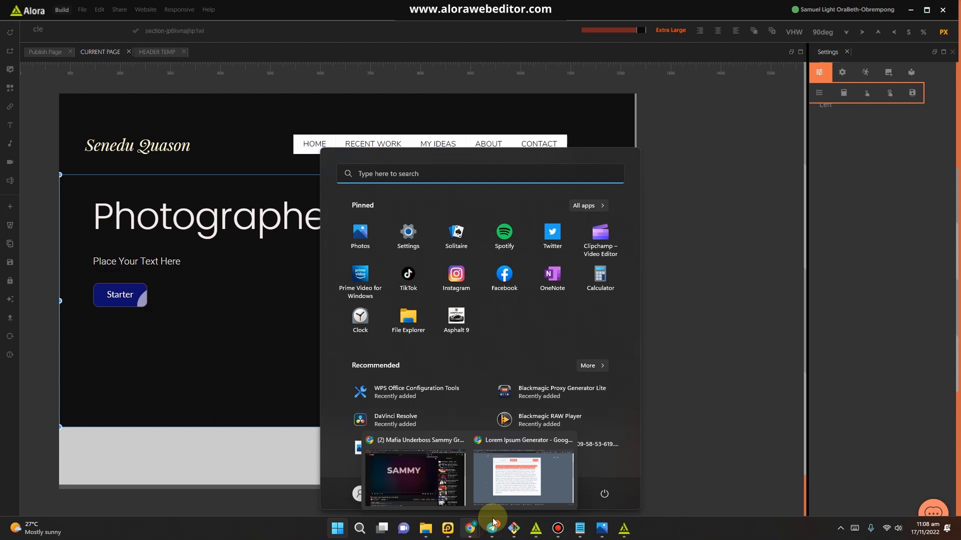
{"action": "left_click", "coordinate": [492, 500]}
{"action": "right_click", "coordinate": [334, 165]}
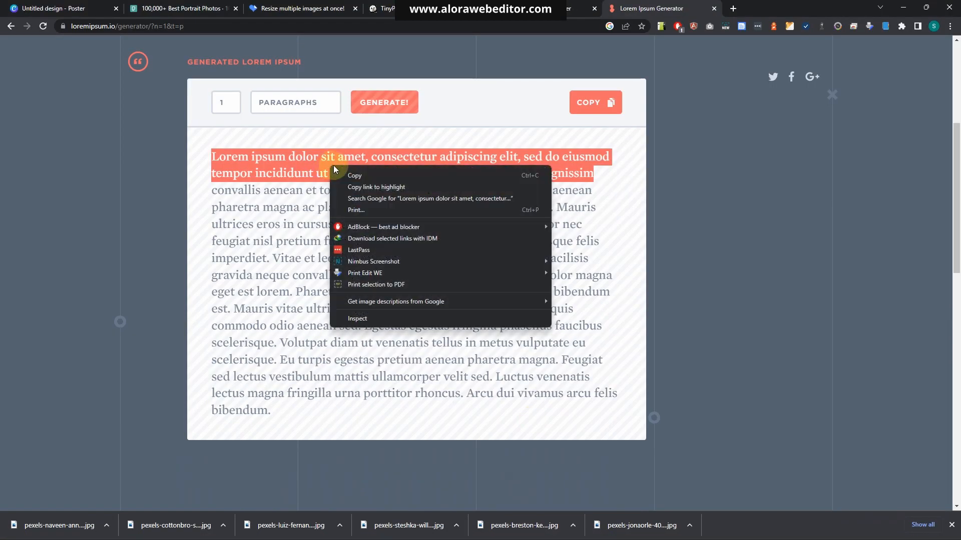
{"action": "left_click", "coordinate": [360, 174]}
Step: Switch back to Alora and replace the body text under the Photographer heading with the copied Lorem ipsum passage
{"action": "key", "text": "super"}
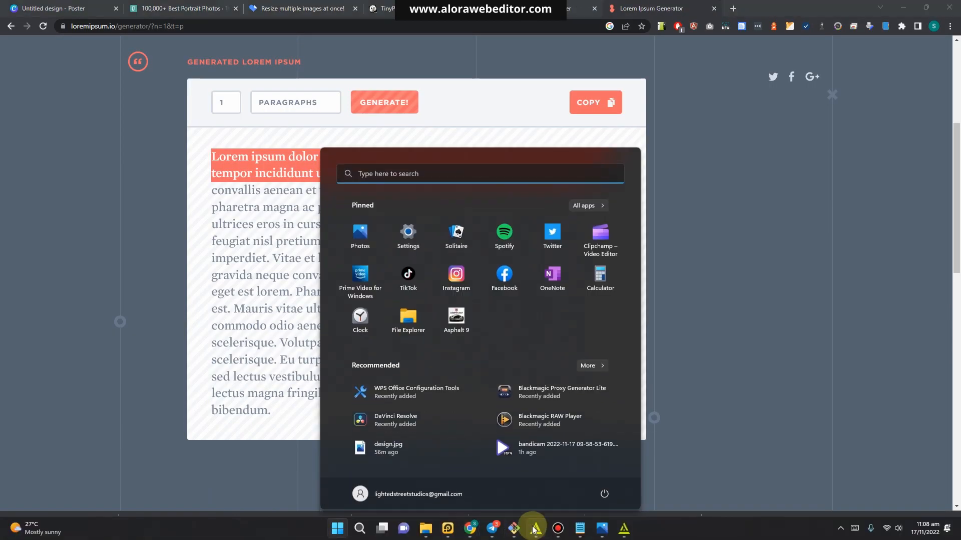
{"action": "left_click", "coordinate": [535, 529]}
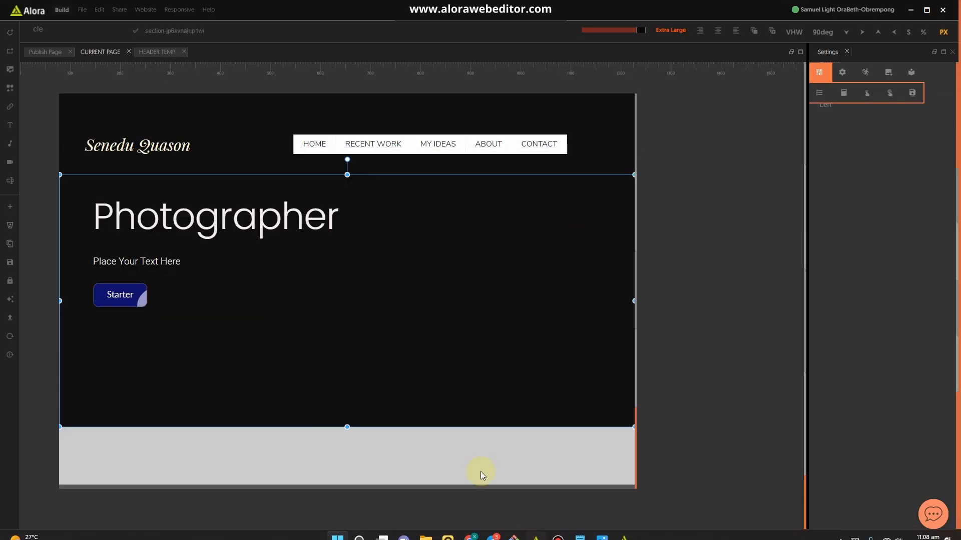
{"action": "right_click", "coordinate": [163, 261]}
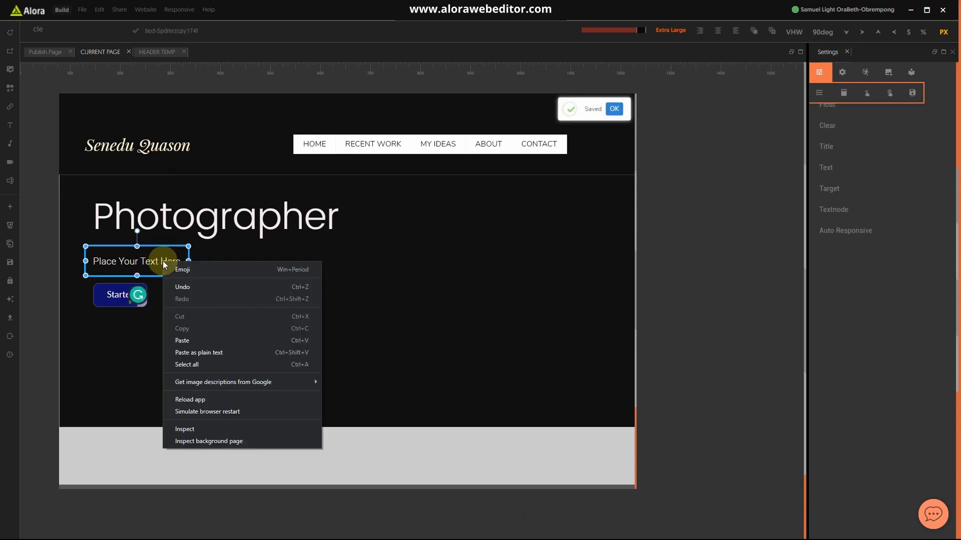
{"action": "left_click", "coordinate": [242, 294]}
{"action": "key", "text": "ctrl+a"}
{"action": "key", "text": "ctrl+v"}
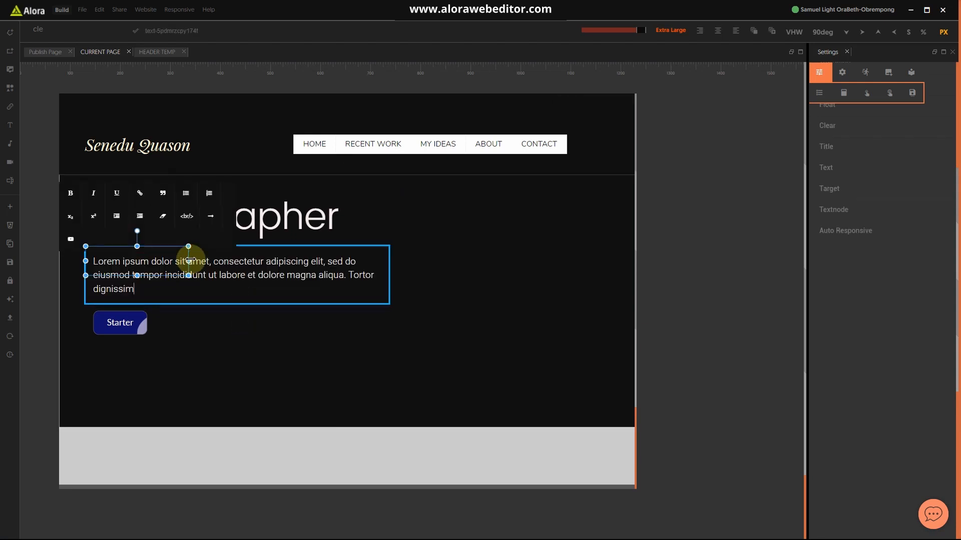
{"action": "left_click", "coordinate": [421, 341]}
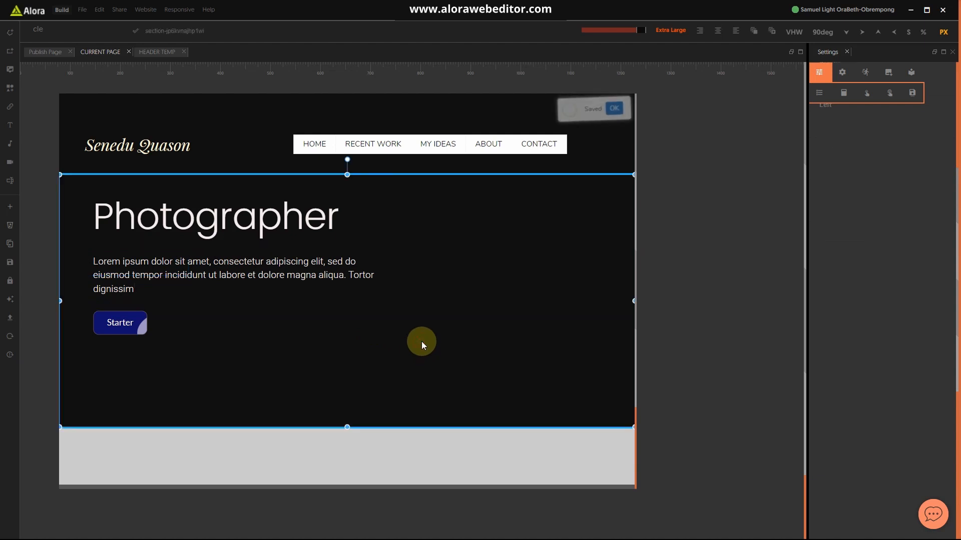
Step: Delete the closing words "Tortor dignissim" from the Lorem ipsum body text under the Photographer heading
{"action": "right_click", "coordinate": [324, 275]}
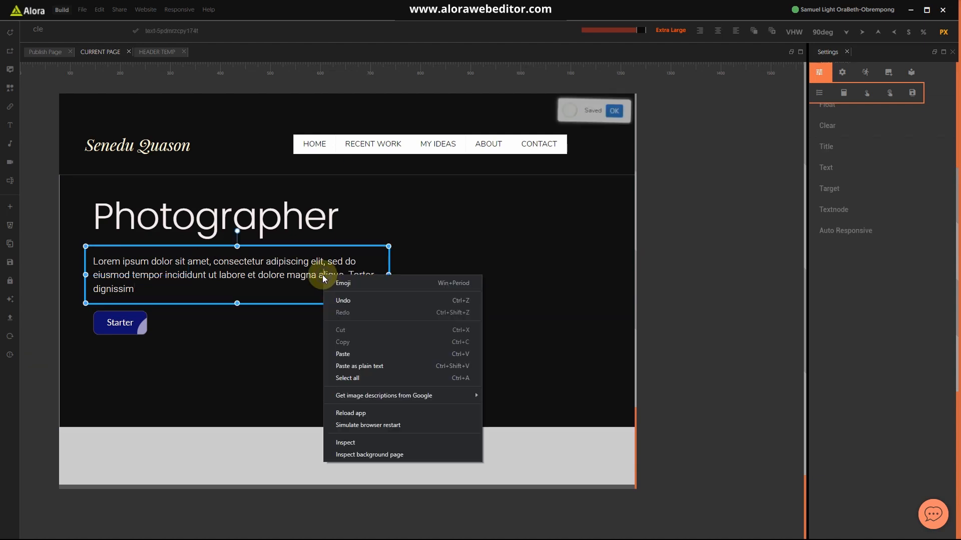
{"action": "left_click", "coordinate": [253, 289]}
{"action": "right_click", "coordinate": [232, 296]}
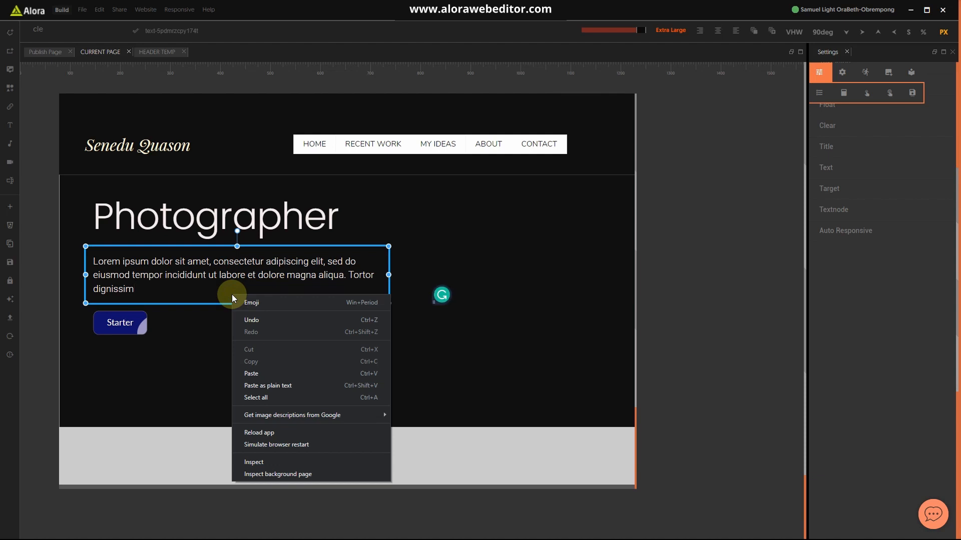
{"action": "left_click", "coordinate": [229, 291]}
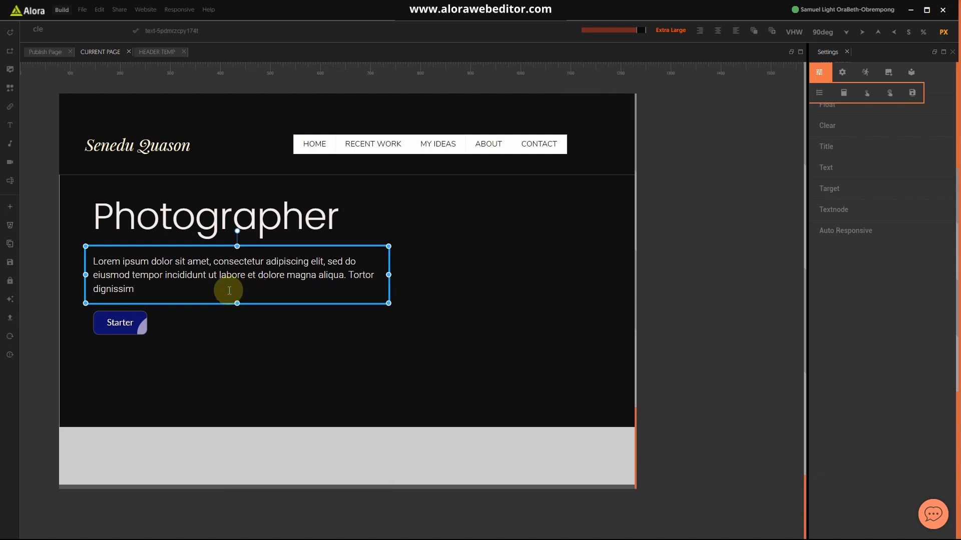
{"action": "key", "text": "BackSpace"}
{"action": "key", "text": "BackSpace"}
{"action": "key", "text": "BackSpace"}
{"action": "key", "text": "BackSpace"}
{"action": "key", "text": "BackSpace"}
{"action": "key", "text": "BackSpace"}
{"action": "key", "text": "BackSpace"}
{"action": "key", "text": "BackSpace"}
{"action": "key", "text": "BackSpace"}
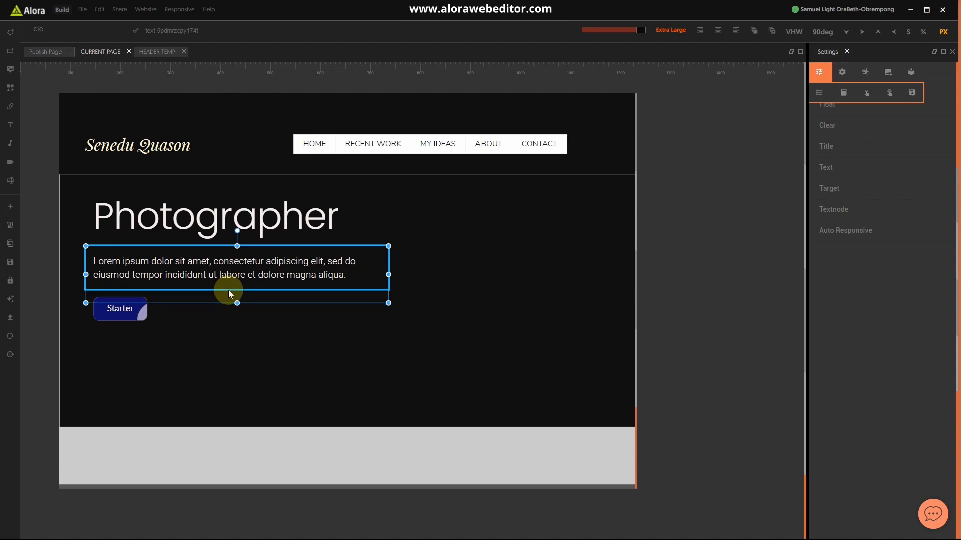
{"action": "left_click", "coordinate": [446, 328]}
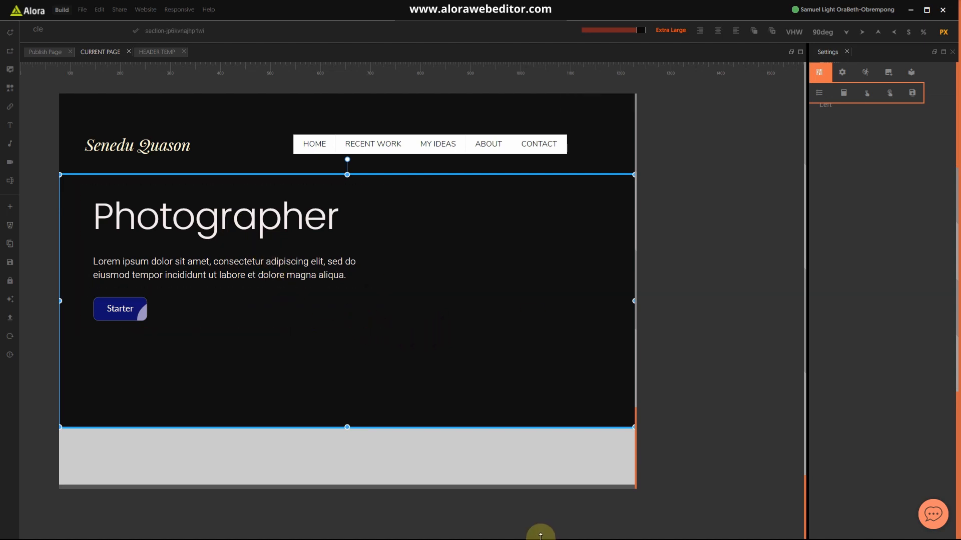
Step: Consult the design.jpg reference image, return to Alora and set the Lorem ipsum body text's font size to 22
{"action": "key", "text": "super"}
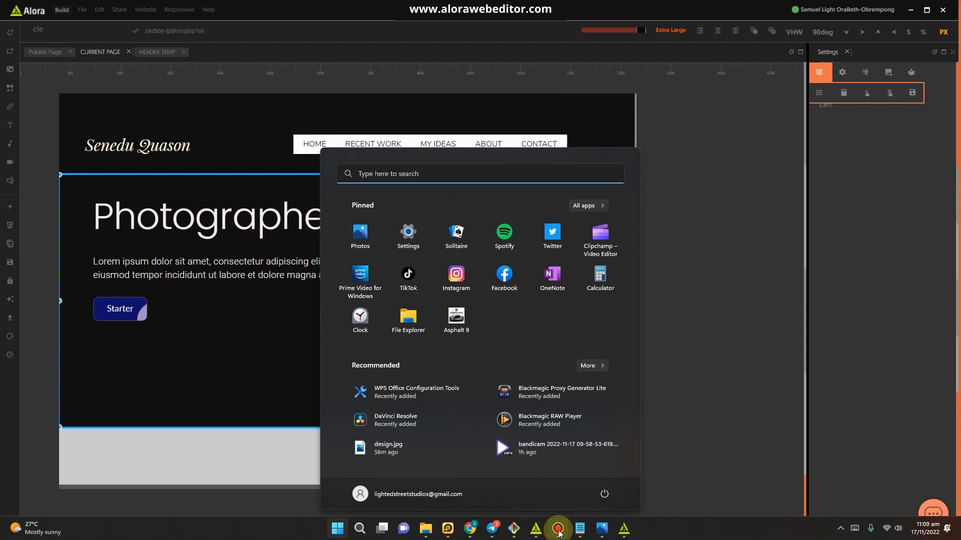
{"action": "left_click", "coordinate": [559, 529]}
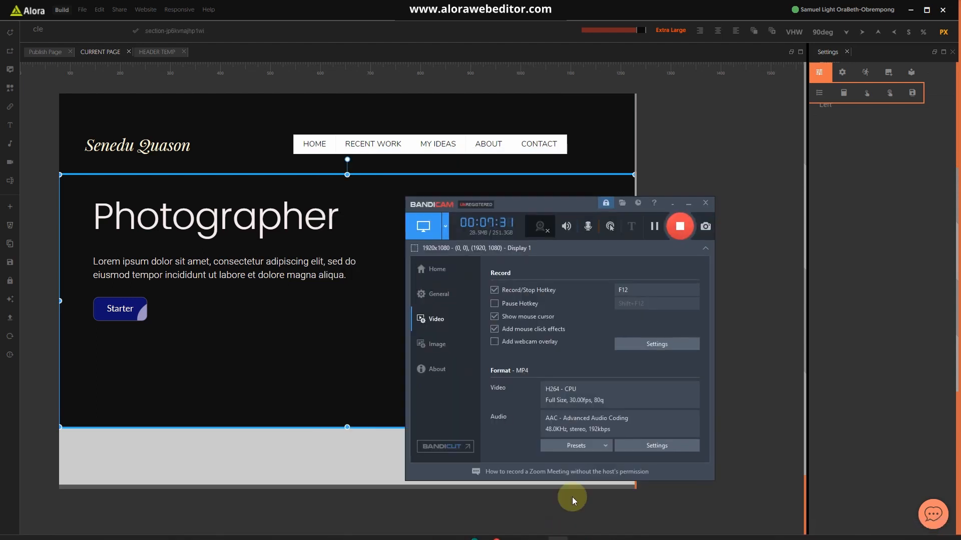
{"action": "left_click", "coordinate": [686, 205]}
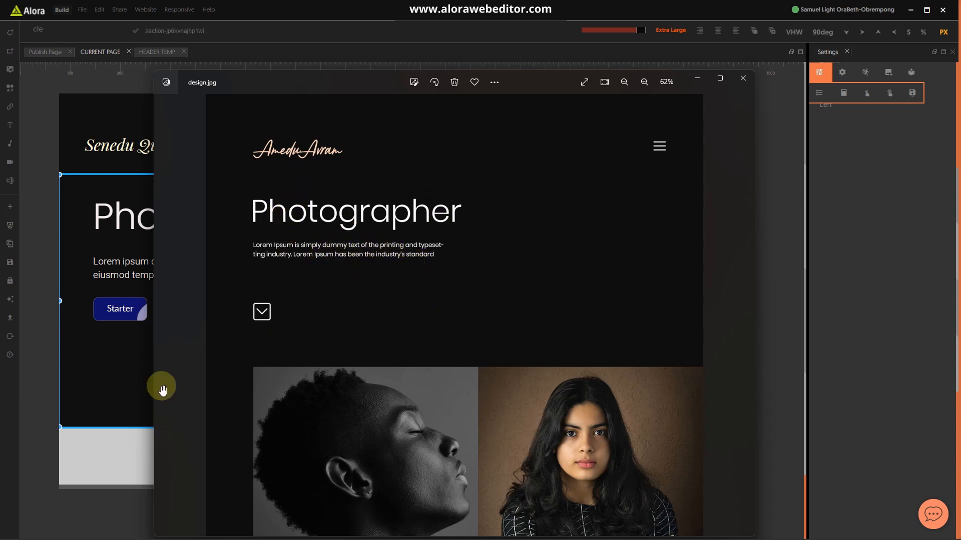
{"action": "left_click", "coordinate": [120, 355]}
{"action": "left_click", "coordinate": [214, 276]}
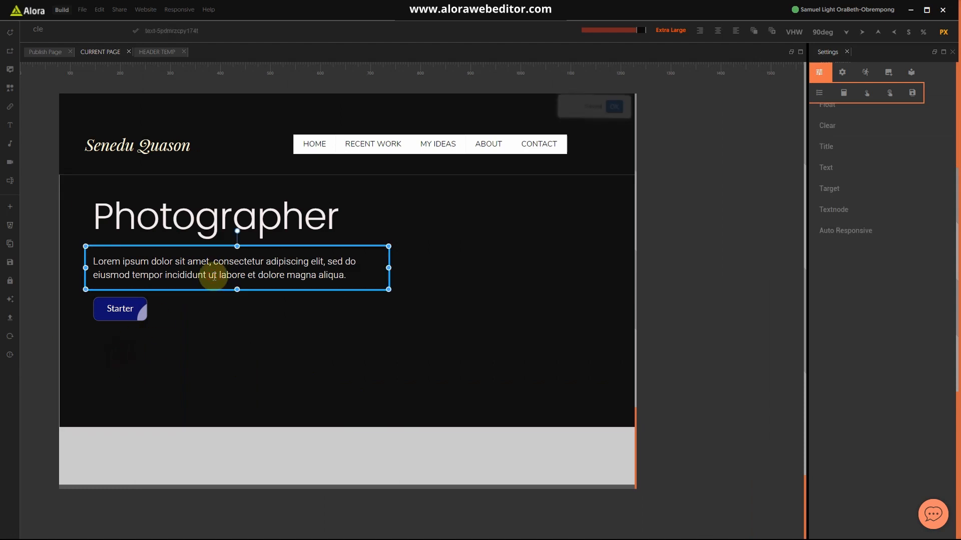
{"action": "scroll", "coordinate": [847, 154], "scroll_direction": "up", "scroll_amount": 3}
{"action": "left_click", "coordinate": [845, 150]}
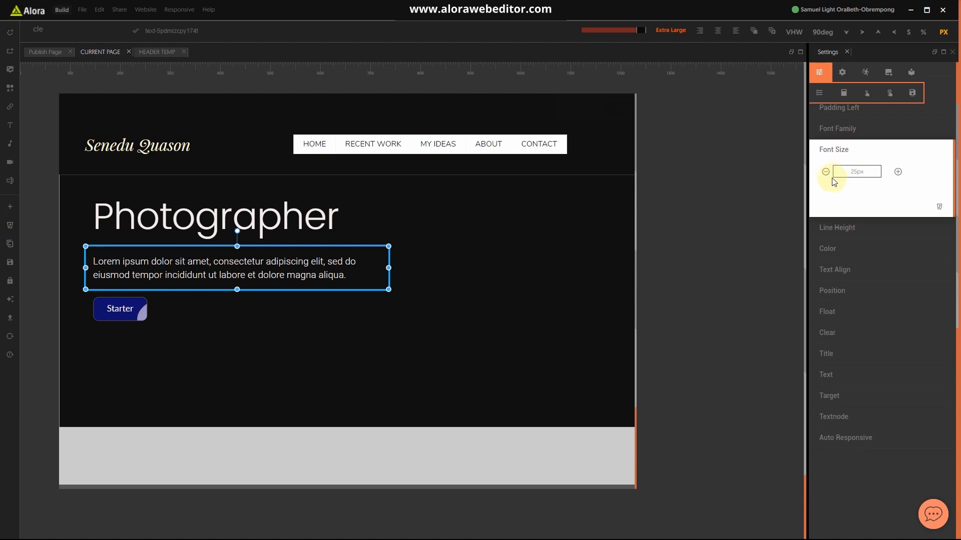
{"action": "left_click", "coordinate": [826, 172]}
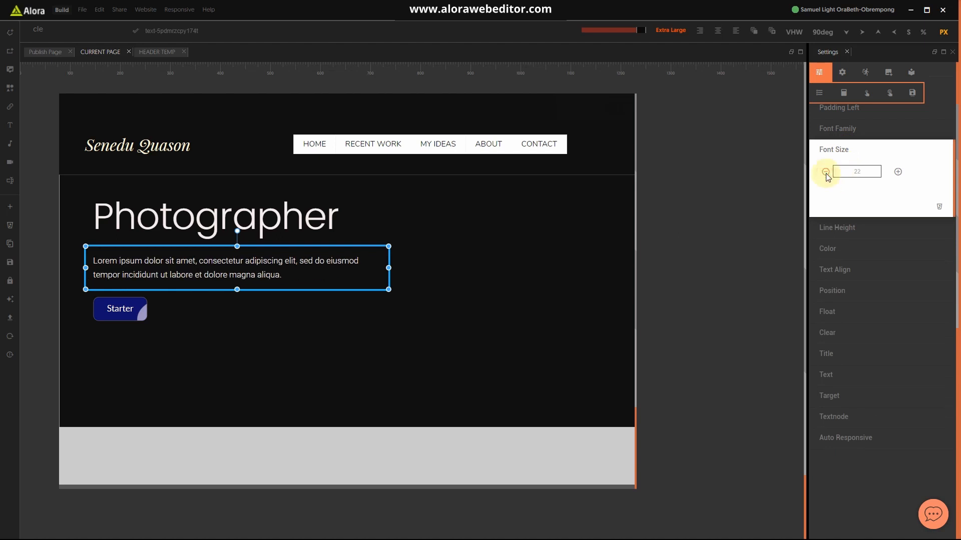
Step: Set the line height of the Lorem ipsum body text to 28
{"action": "left_click", "coordinate": [836, 150]}
{"action": "left_click", "coordinate": [832, 171]}
{"action": "left_click", "coordinate": [826, 194]}
{"action": "left_click", "coordinate": [825, 193]}
{"action": "left_click", "coordinate": [826, 193]}
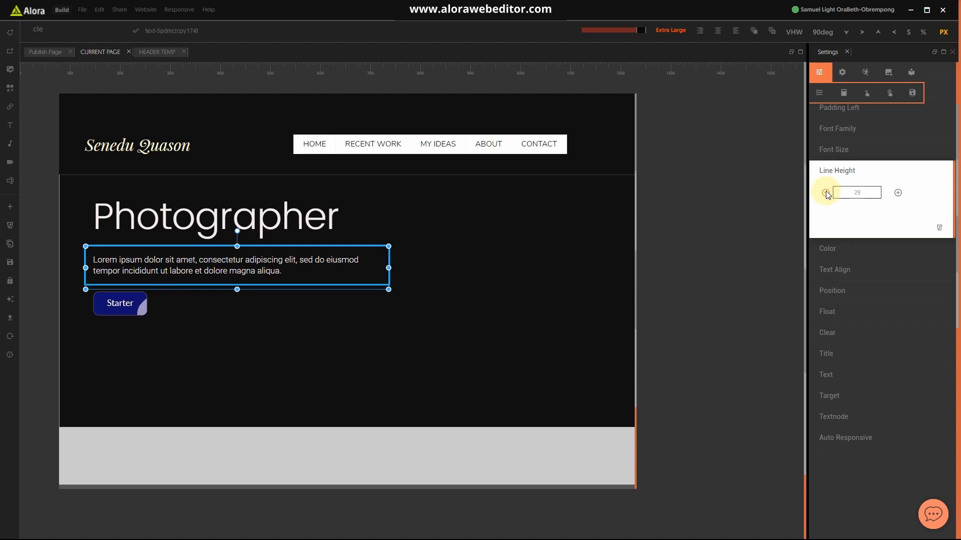
{"action": "left_click", "coordinate": [825, 193]}
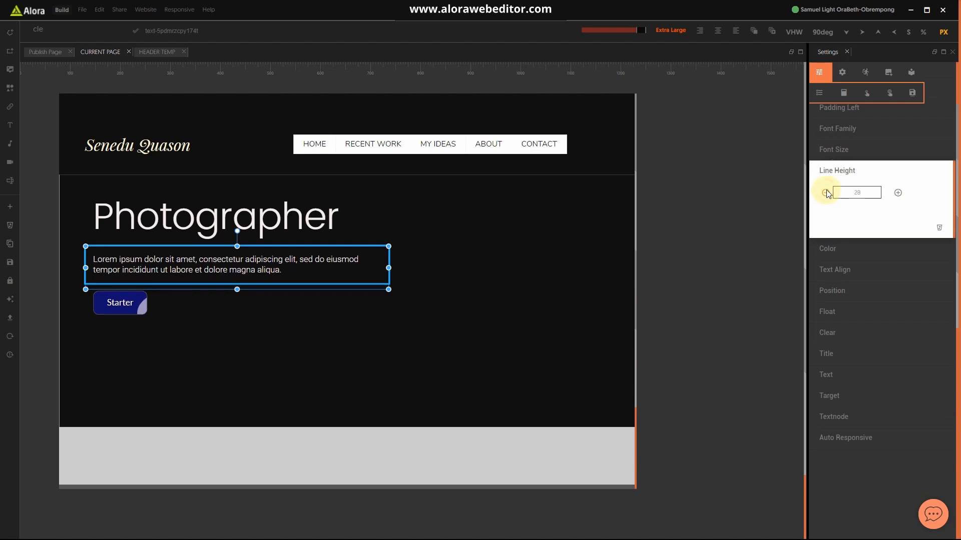
Step: Try a font size of 21 on the body text and restore it to 22
{"action": "left_click", "coordinate": [833, 150]}
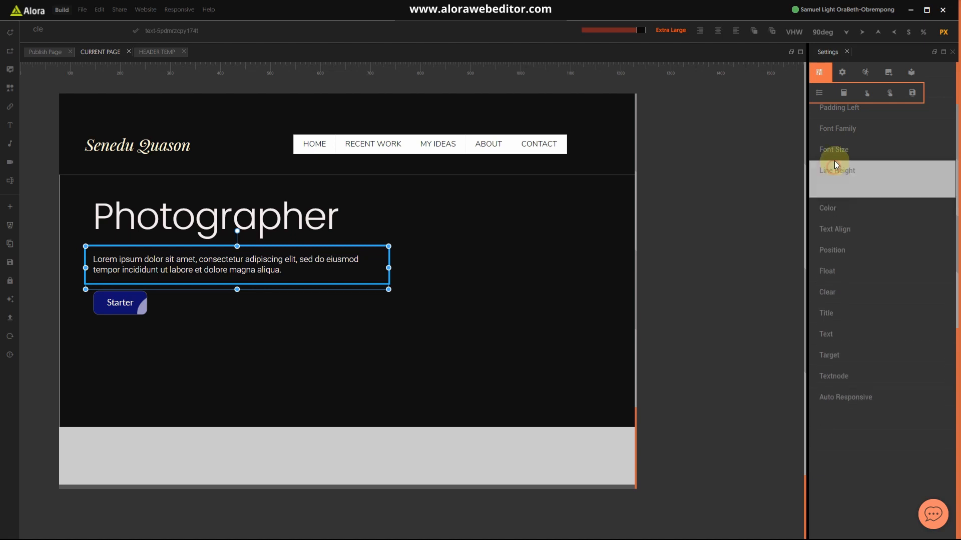
{"action": "left_click", "coordinate": [826, 172]}
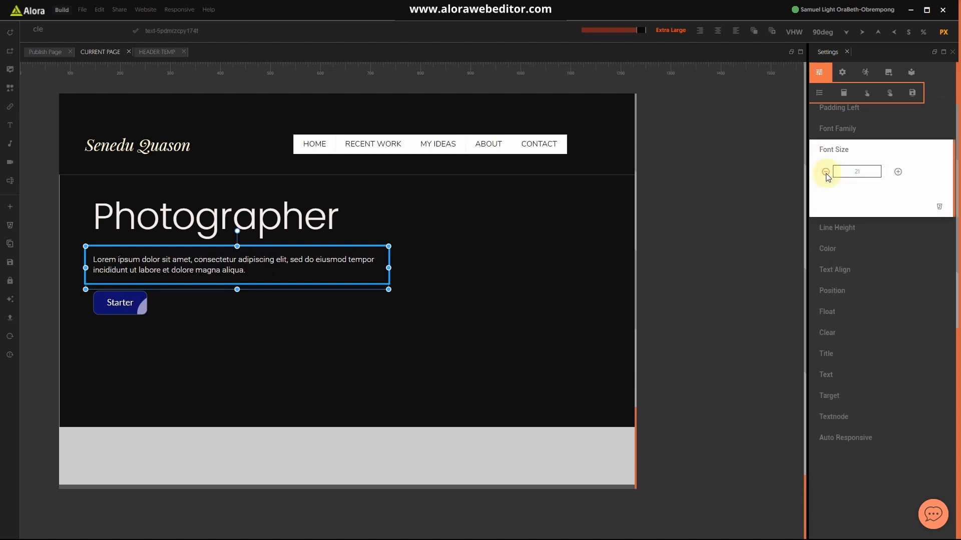
{"action": "left_click", "coordinate": [898, 171]}
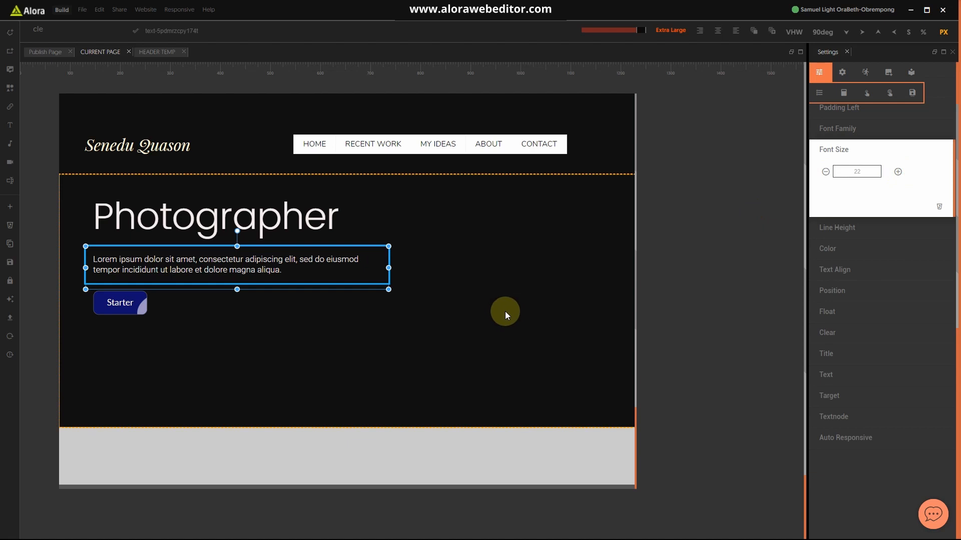
{"action": "left_click", "coordinate": [507, 309]}
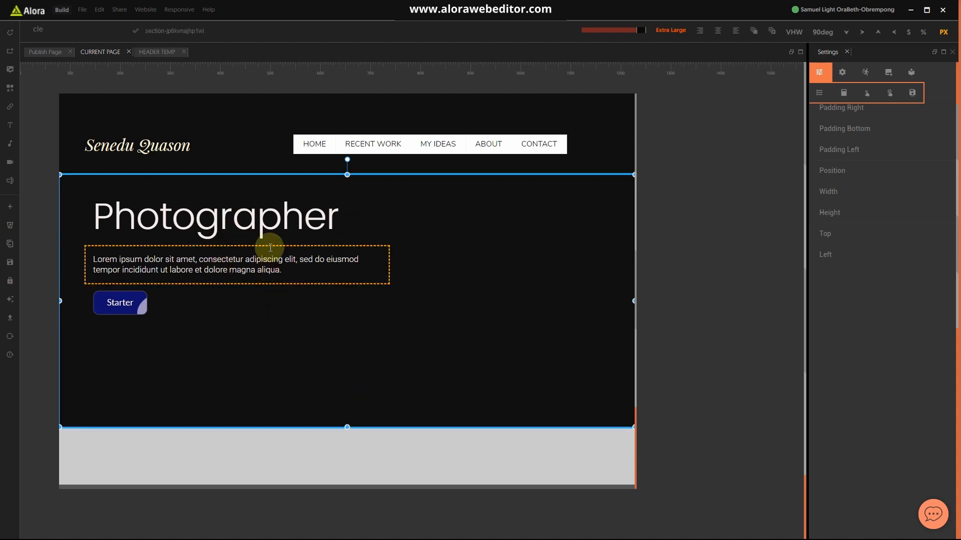
Step: Check the hero layout in design.jpg, return to Alora and set the body text's top padding to 10
{"action": "key", "text": "super"}
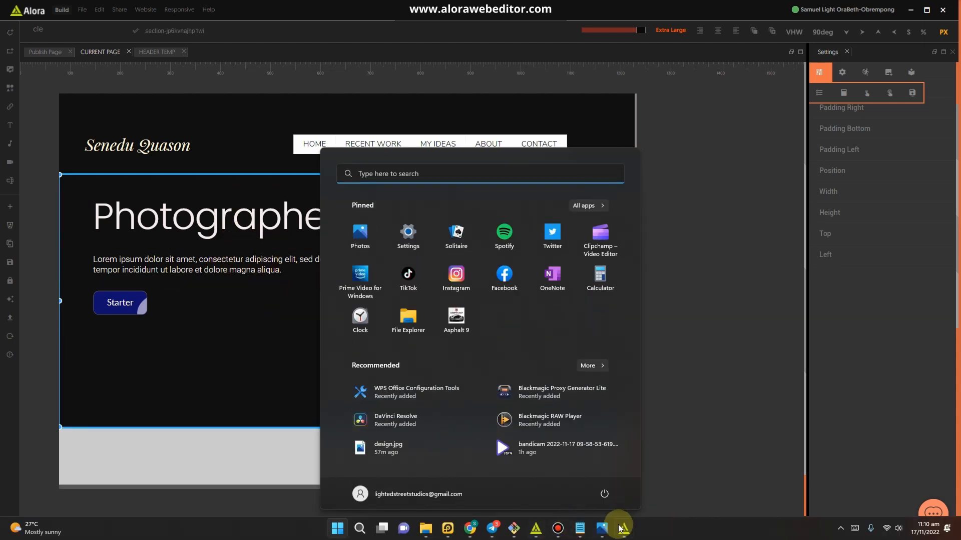
{"action": "left_click", "coordinate": [600, 529]}
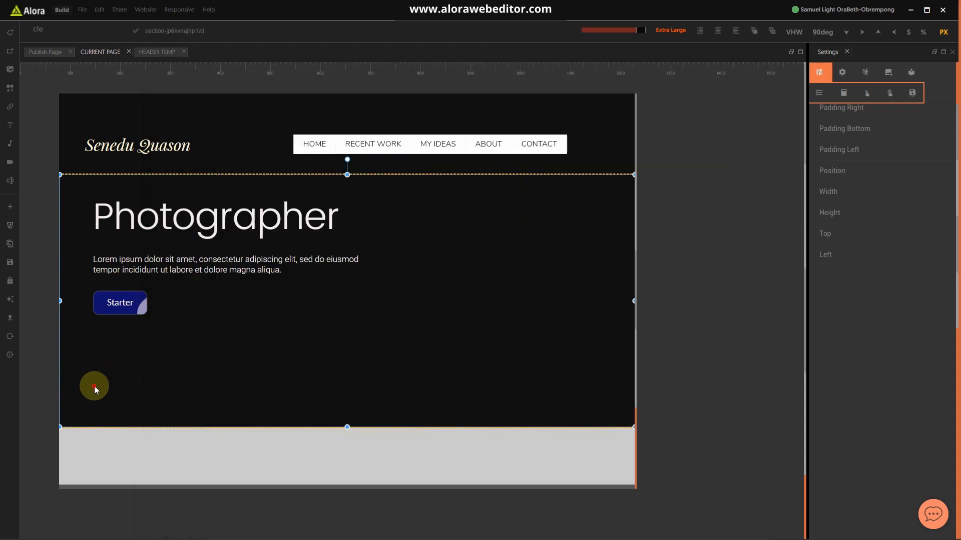
{"action": "left_click", "coordinate": [94, 386]}
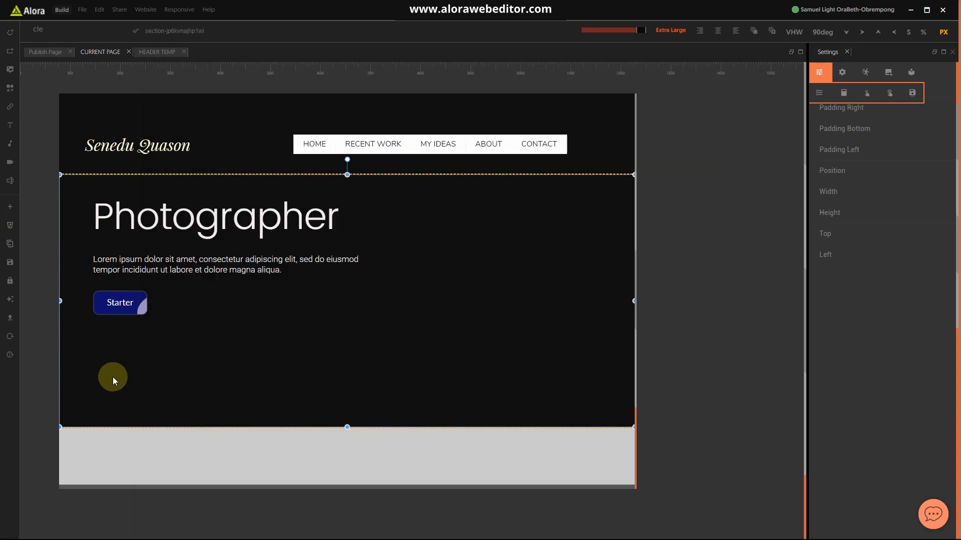
{"action": "left_click", "coordinate": [215, 255]}
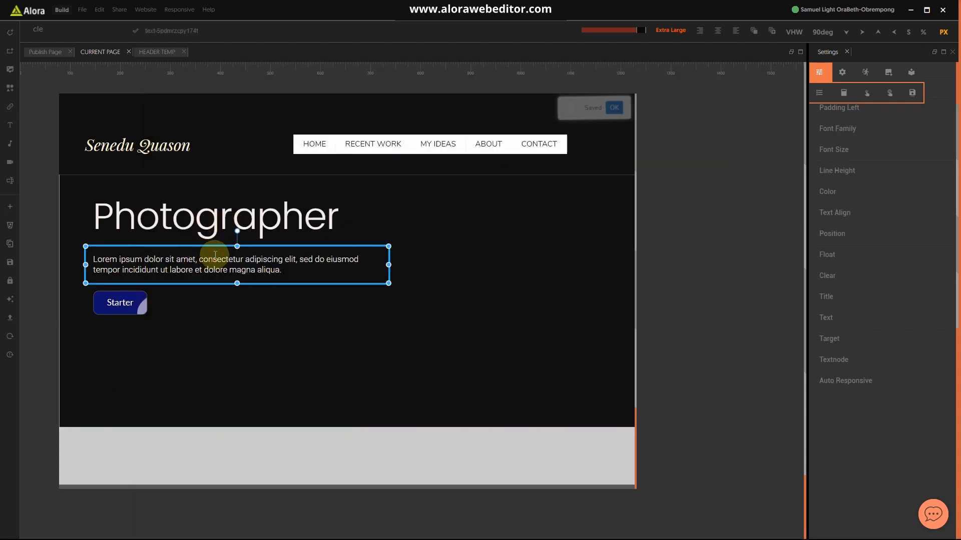
{"action": "left_click", "coordinate": [846, 144]}
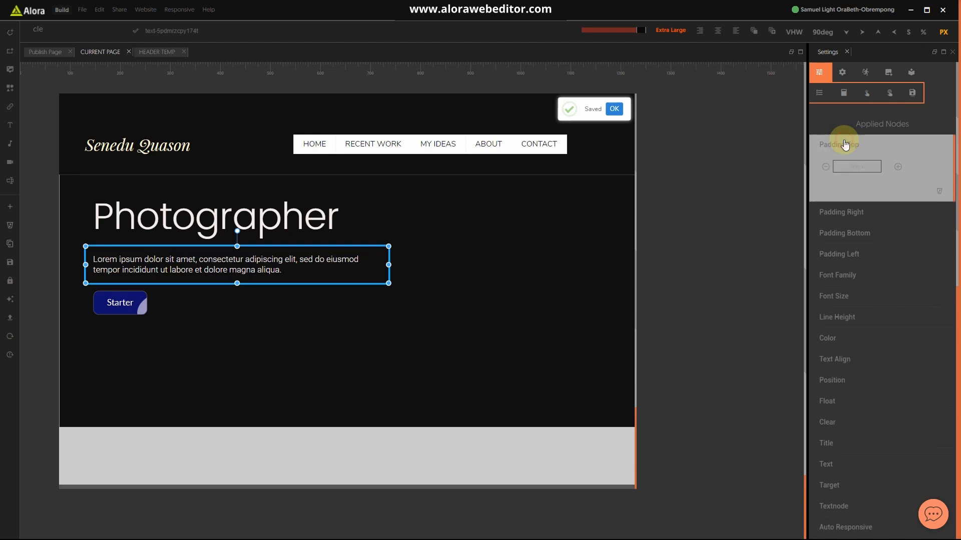
{"action": "left_click", "coordinate": [825, 167]}
{"action": "left_click", "coordinate": [826, 166]}
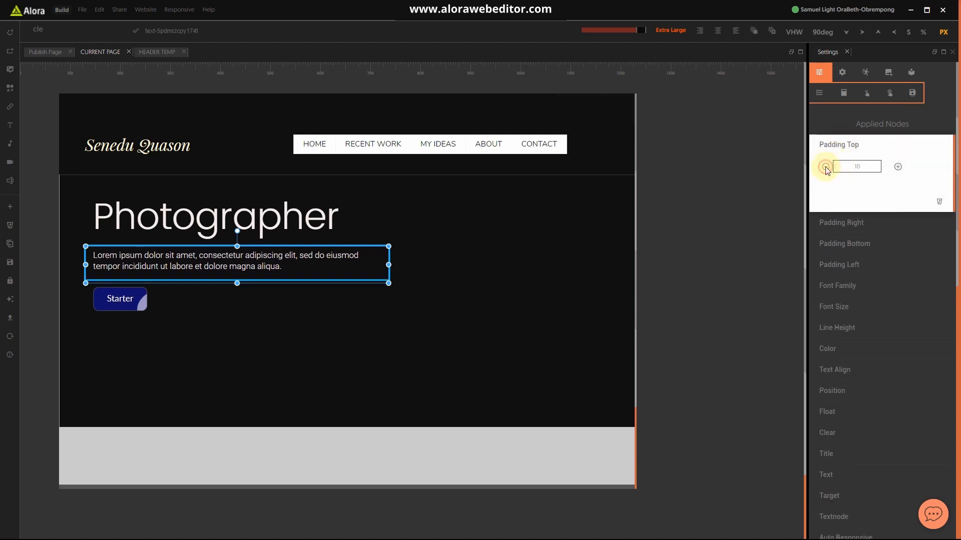
{"action": "left_click", "coordinate": [530, 326]}
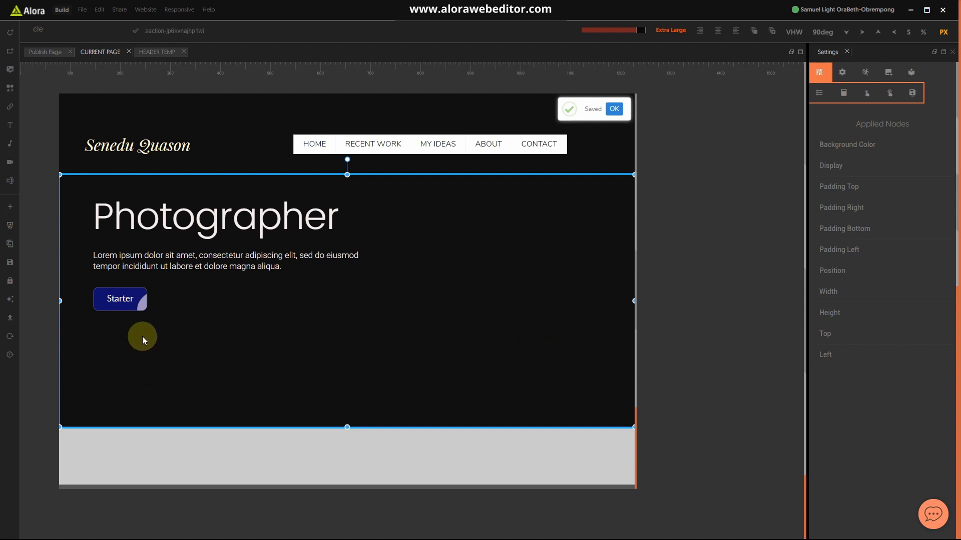
Step: Adjust the top margin of the Starter button below the body text to 12
{"action": "left_click", "coordinate": [126, 294]}
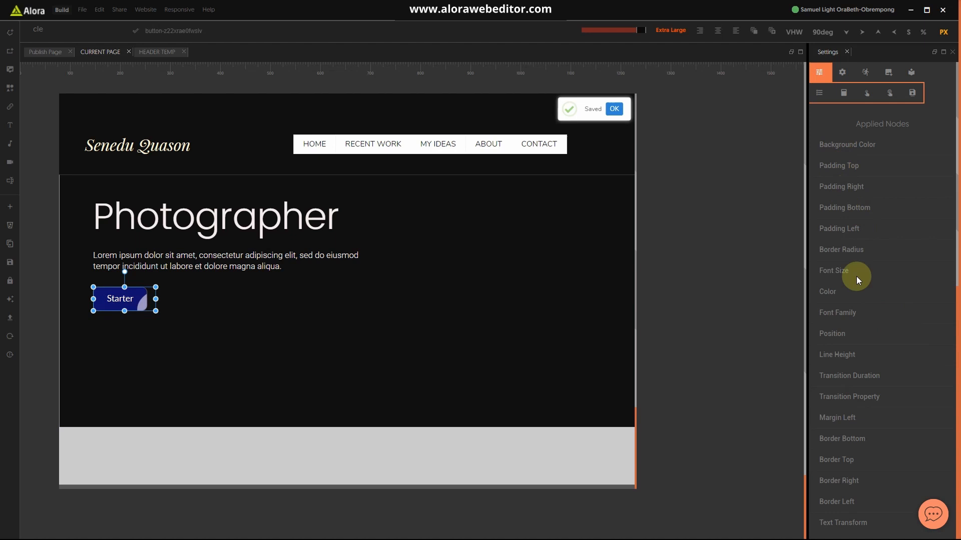
{"action": "scroll", "coordinate": [853, 382], "scroll_direction": "down", "scroll_amount": 2}
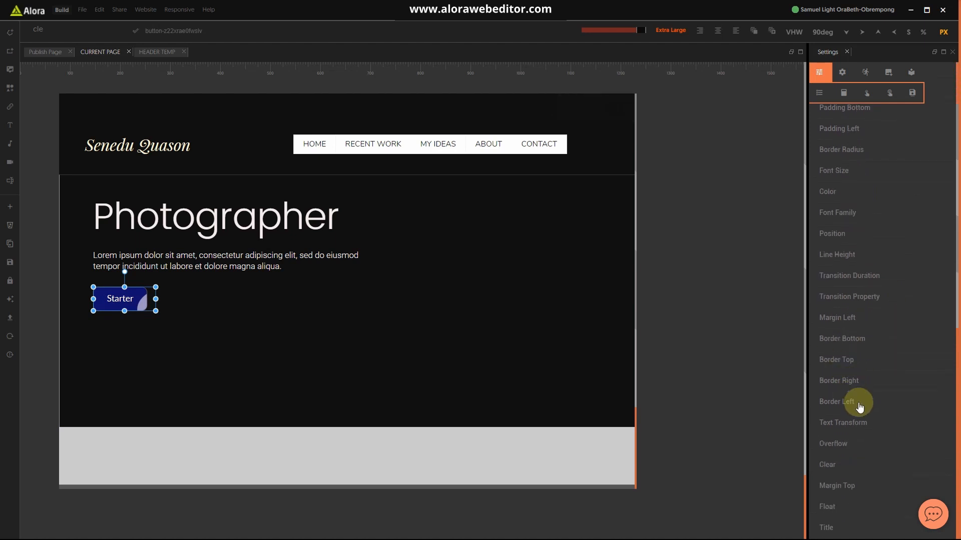
{"action": "scroll", "coordinate": [860, 407], "scroll_direction": "down", "scroll_amount": 2}
{"action": "left_click", "coordinate": [845, 390]}
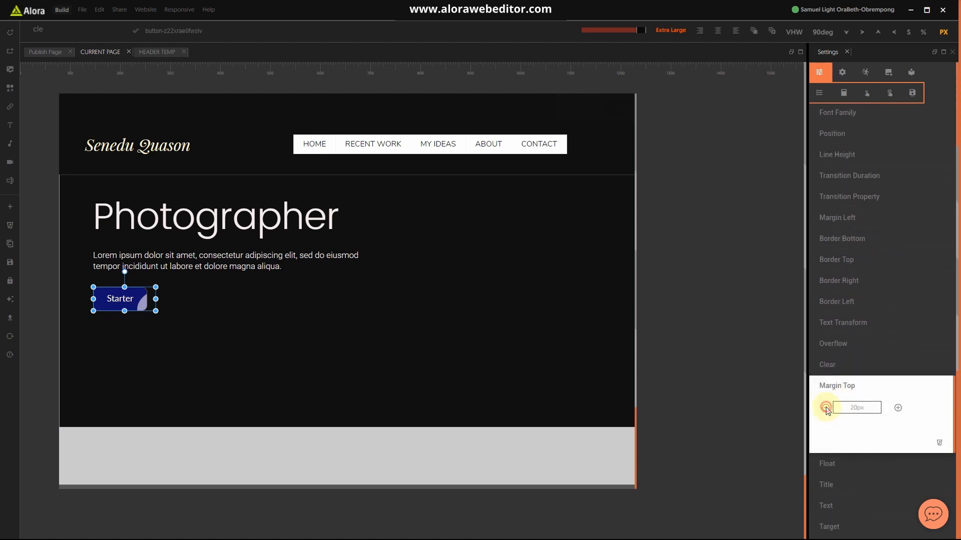
{"action": "left_click", "coordinate": [826, 408]}
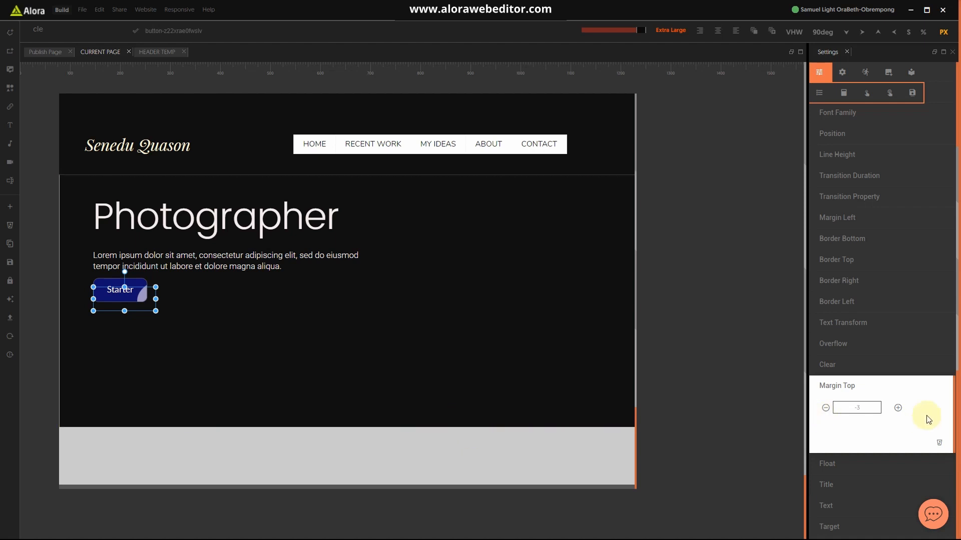
{"action": "left_click", "coordinate": [898, 408]}
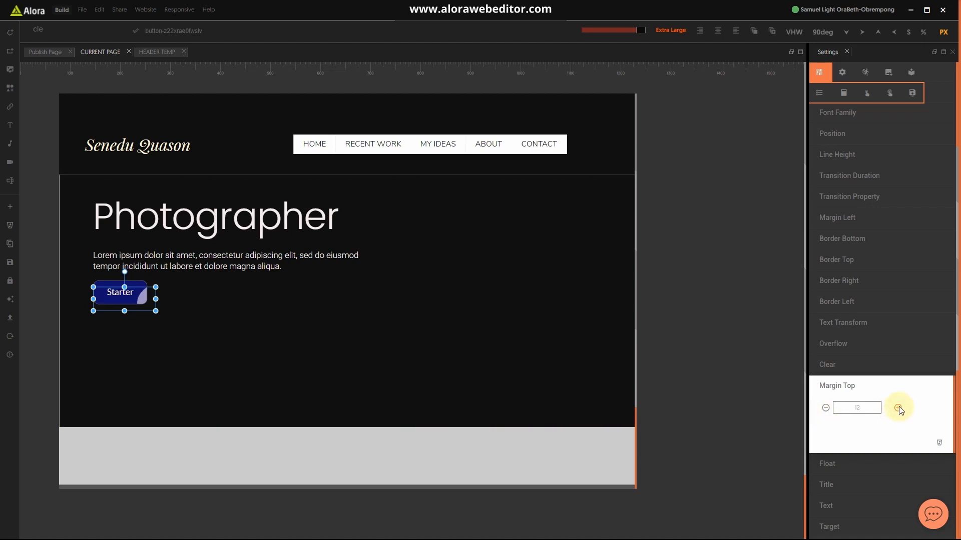
{"action": "left_click", "coordinate": [439, 372]}
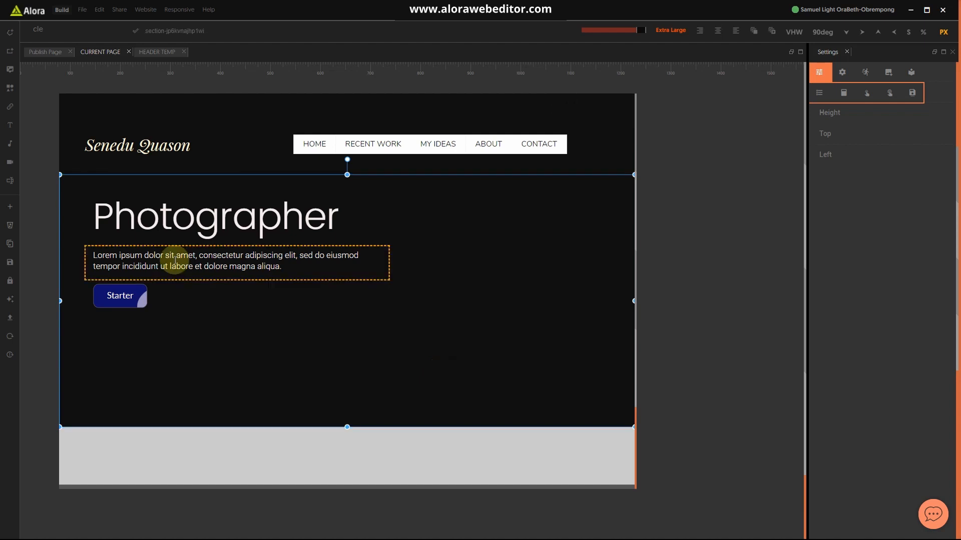
Step: Set the Starter button's top margin to 50 to move it further below the body text
{"action": "left_click", "coordinate": [113, 300]}
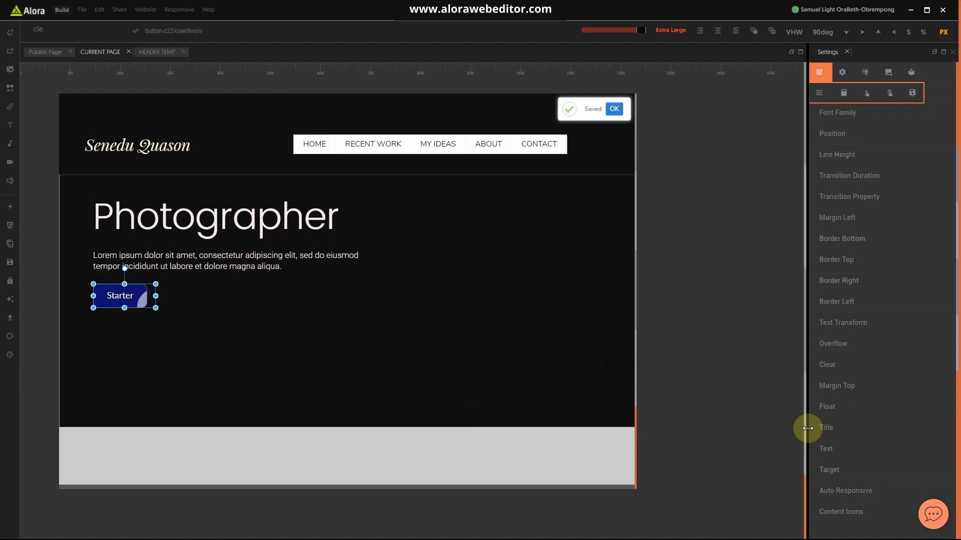
{"action": "left_click", "coordinate": [847, 386]}
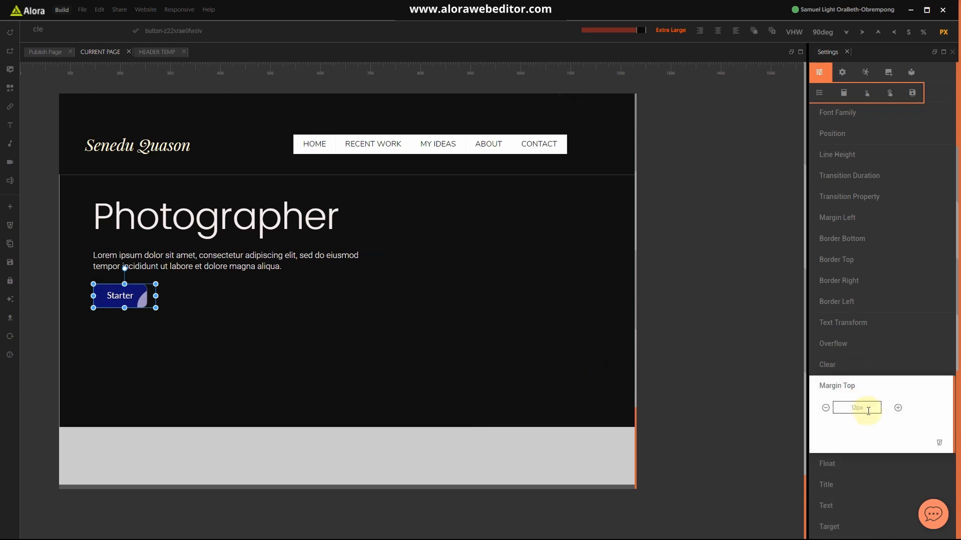
{"action": "left_click", "coordinate": [868, 411]}
{"action": "type", "text": "50"}
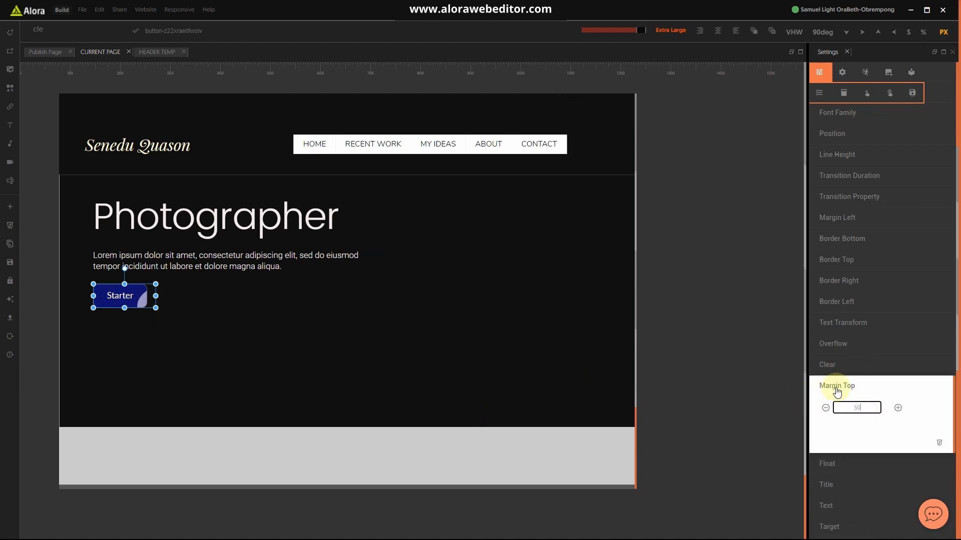
{"action": "left_click", "coordinate": [864, 387]}
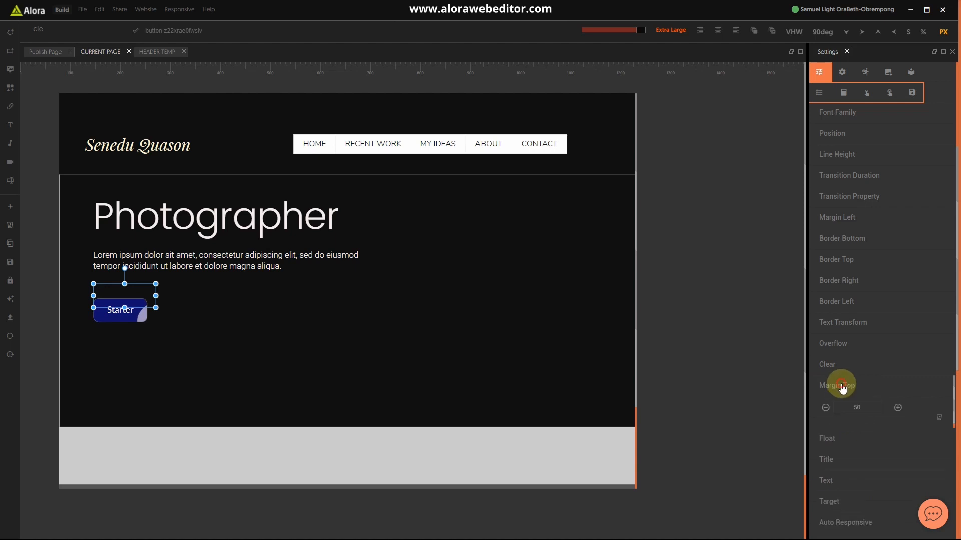
Step: Increase the Starter button's top margin to 65
{"action": "left_click", "coordinate": [841, 387]}
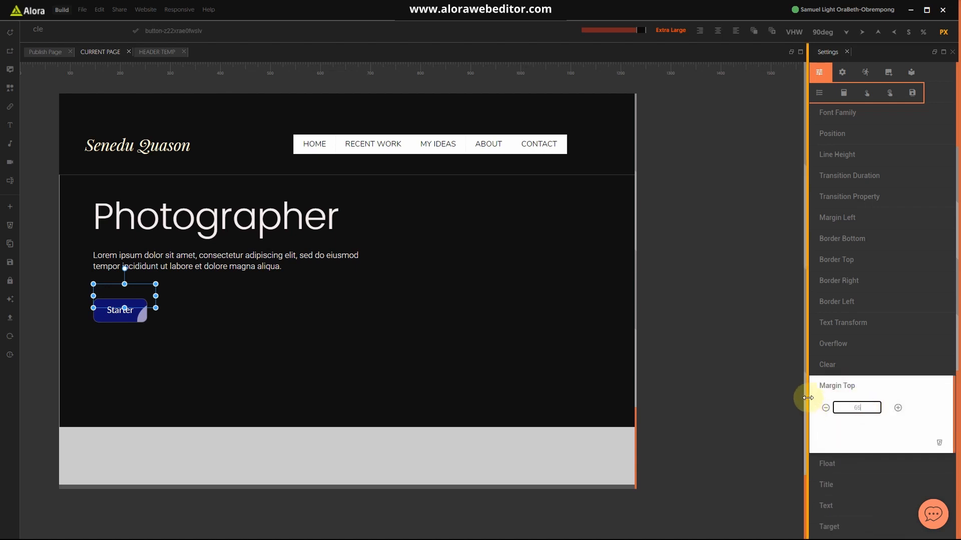
{"action": "left_click", "coordinate": [836, 386]}
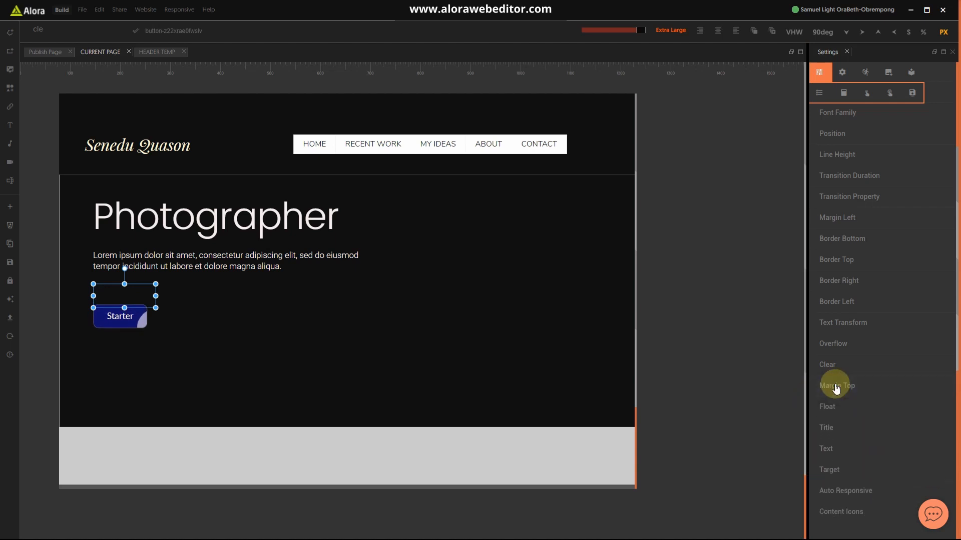
{"action": "left_click", "coordinate": [524, 404]}
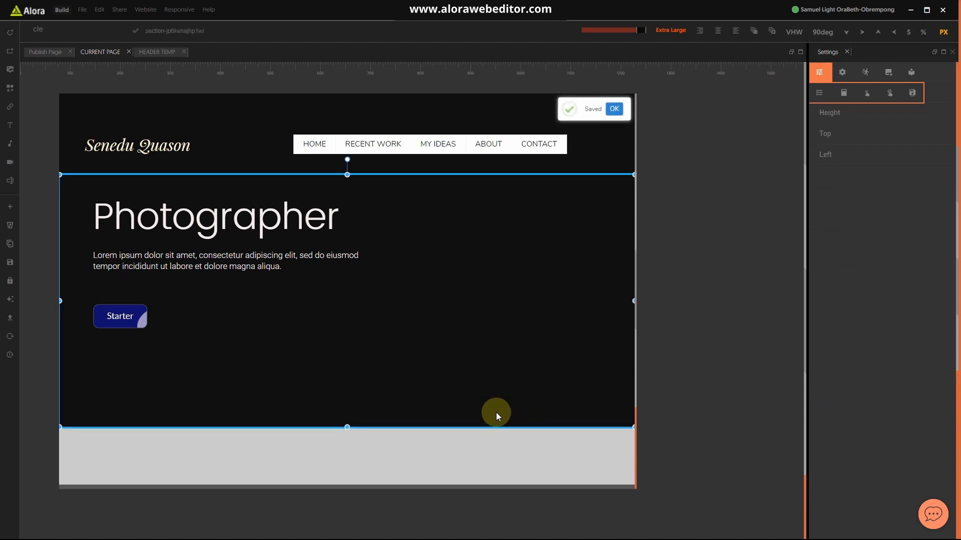
Step: Check the button spacing in design.jpg, return to Alora and set the Starter button's top margin to 75
{"action": "key", "text": "super"}
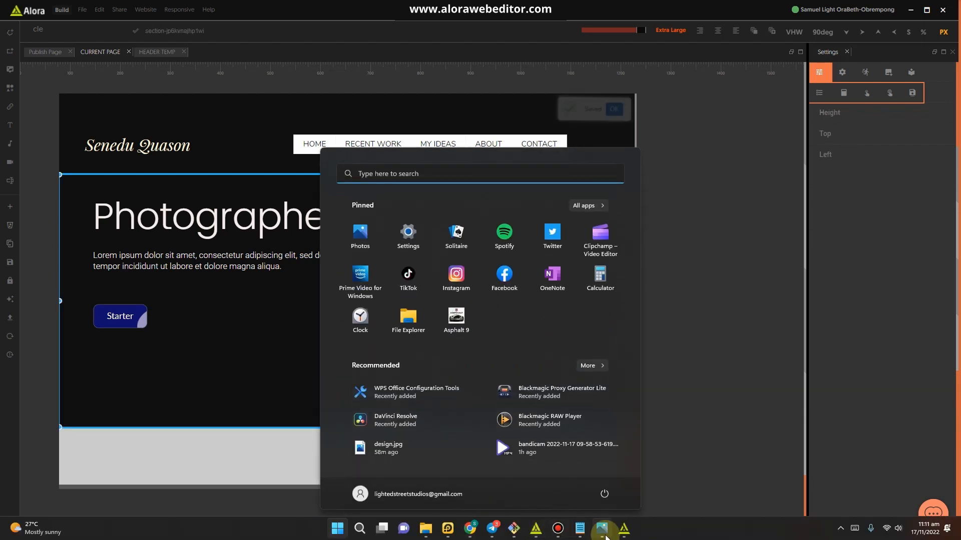
{"action": "mouse_move", "coordinate": [603, 537]}
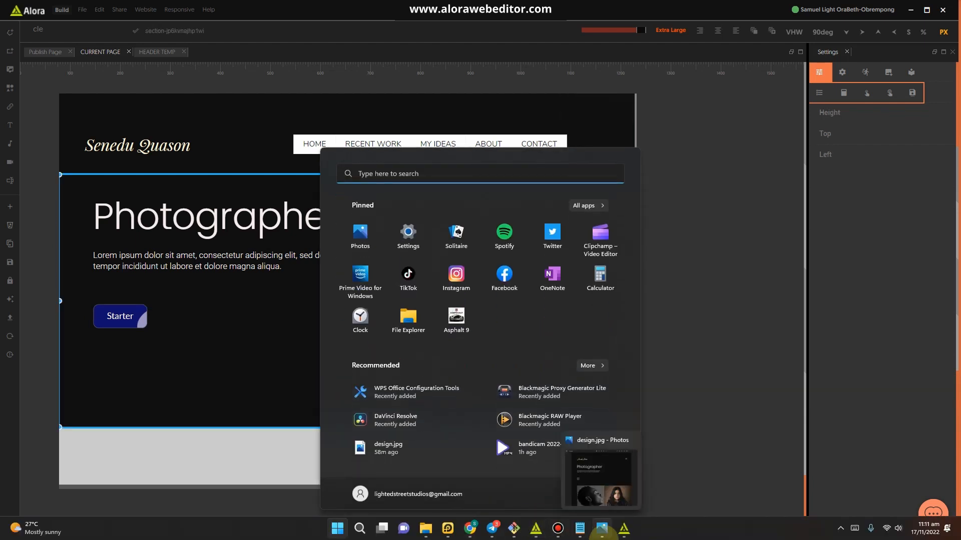
{"action": "left_click", "coordinate": [604, 531]}
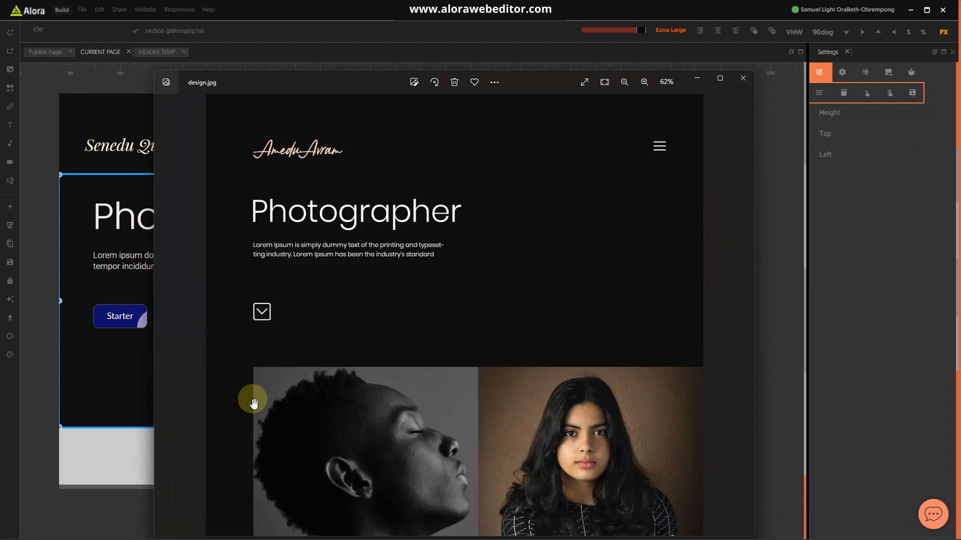
{"action": "left_click", "coordinate": [114, 319]}
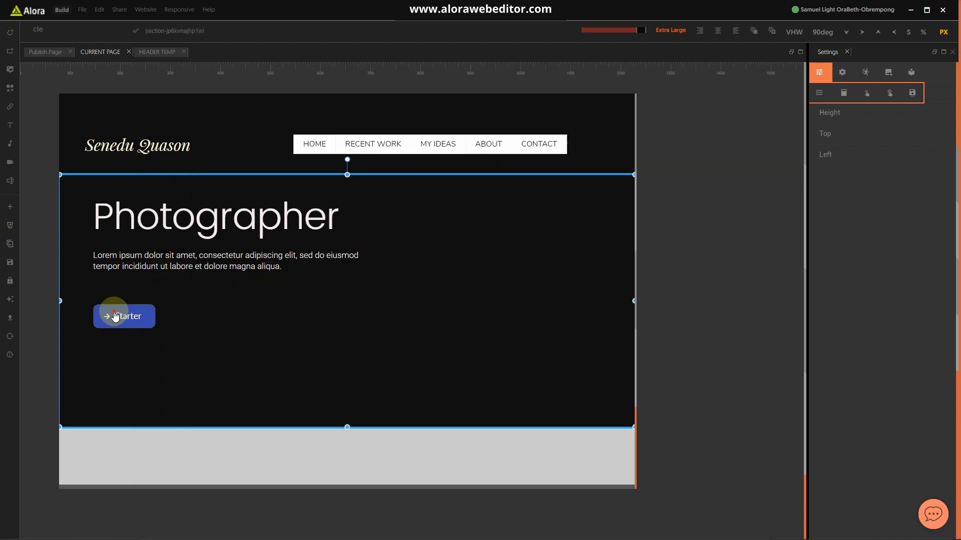
{"action": "left_click", "coordinate": [115, 316]}
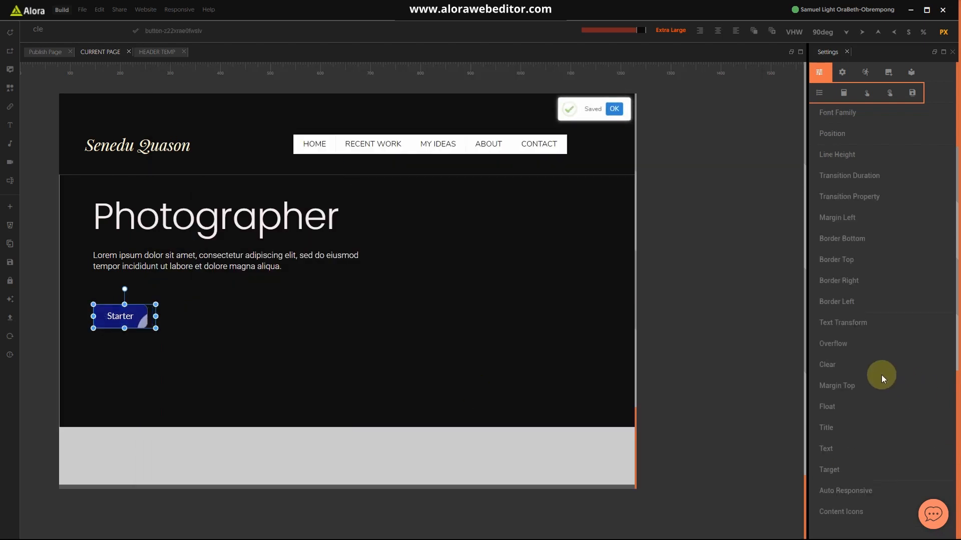
{"action": "left_click", "coordinate": [840, 391]}
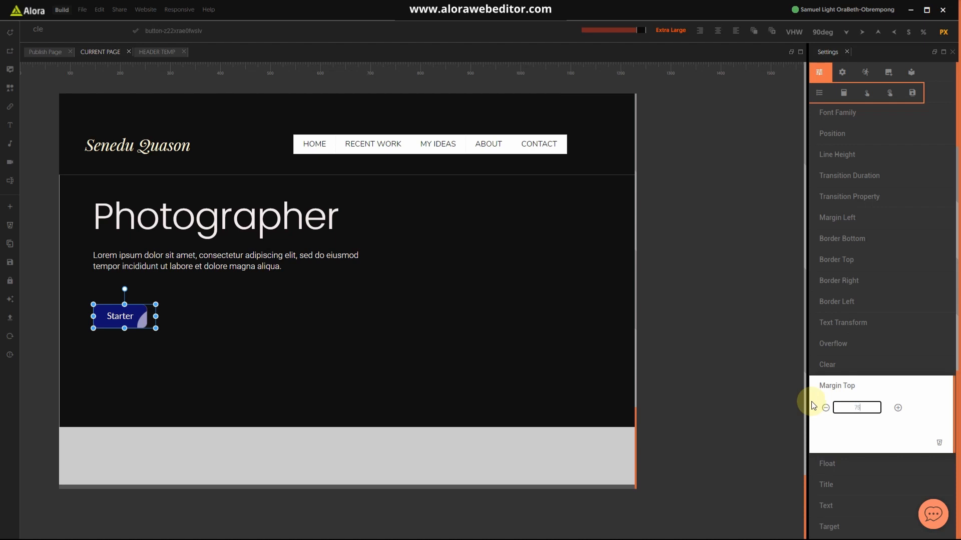
{"action": "left_click", "coordinate": [862, 388]}
{"action": "left_click", "coordinate": [274, 368]}
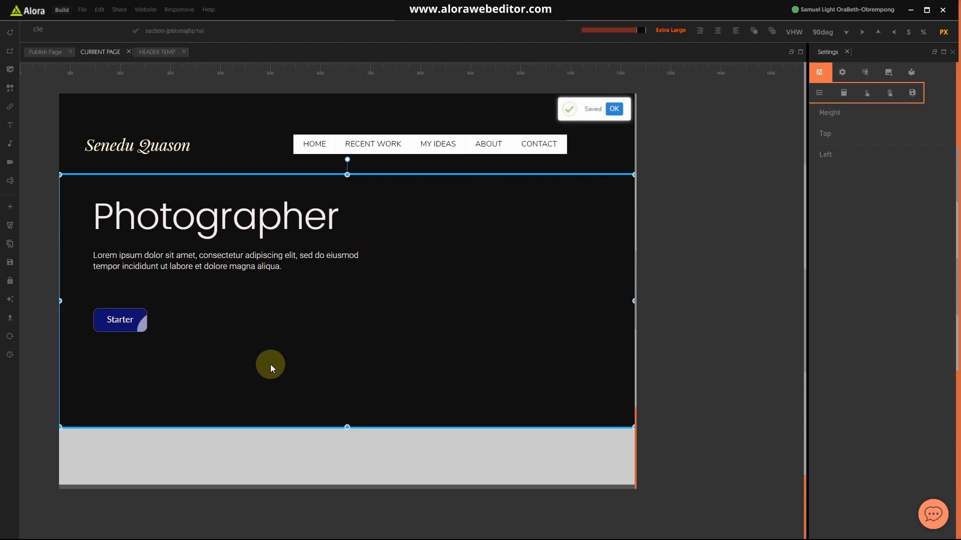
Step: Change the Starter button's background color to a near-black matching the hero section
{"action": "left_click", "coordinate": [135, 328]}
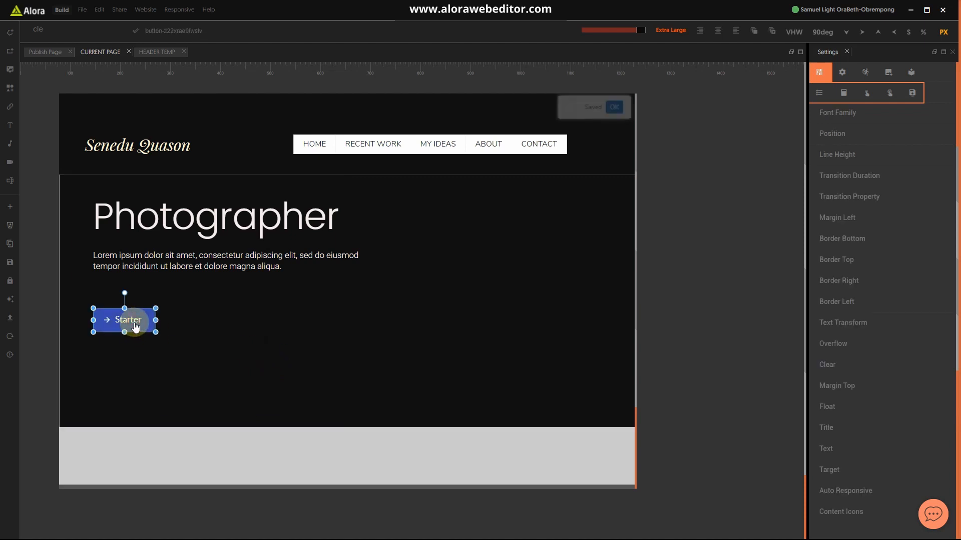
{"action": "scroll", "coordinate": [874, 164], "scroll_direction": "up", "scroll_amount": 2}
{"action": "scroll", "coordinate": [845, 153], "scroll_direction": "up", "scroll_amount": 5}
{"action": "left_click", "coordinate": [847, 144]}
{"action": "left_click", "coordinate": [844, 163]}
{"action": "left_click_drag", "start_coordinate": [903, 237], "coordinate": [850, 238]}
{"action": "left_click", "coordinate": [688, 241]}
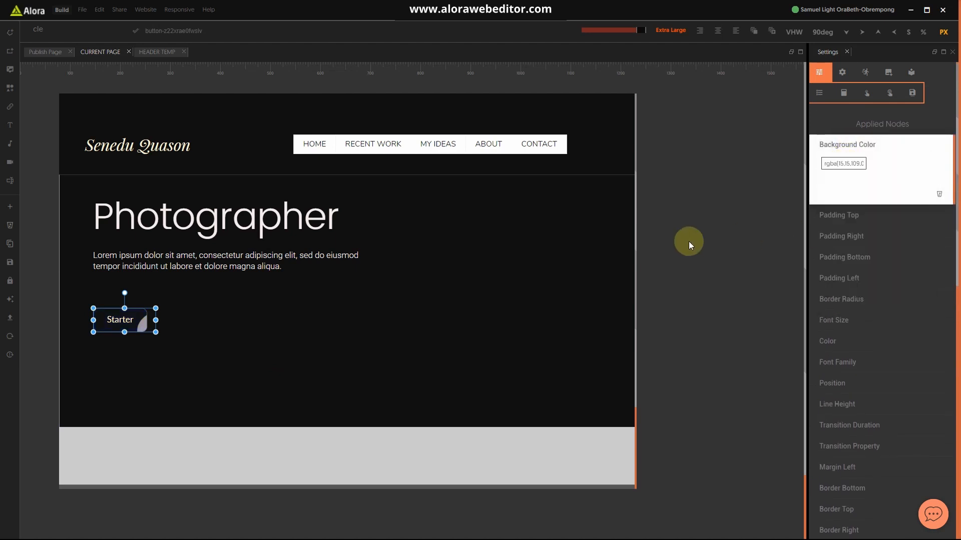
{"action": "left_click", "coordinate": [570, 280]}
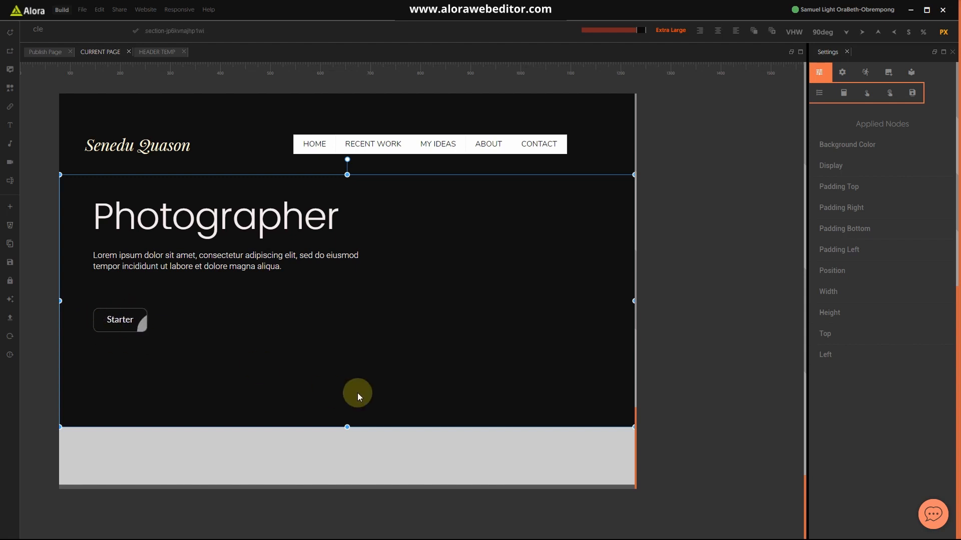
Step: Switch to Notepad and copy the Text Color 1 value #FFF7DB from colors.txt
{"action": "key", "text": "super"}
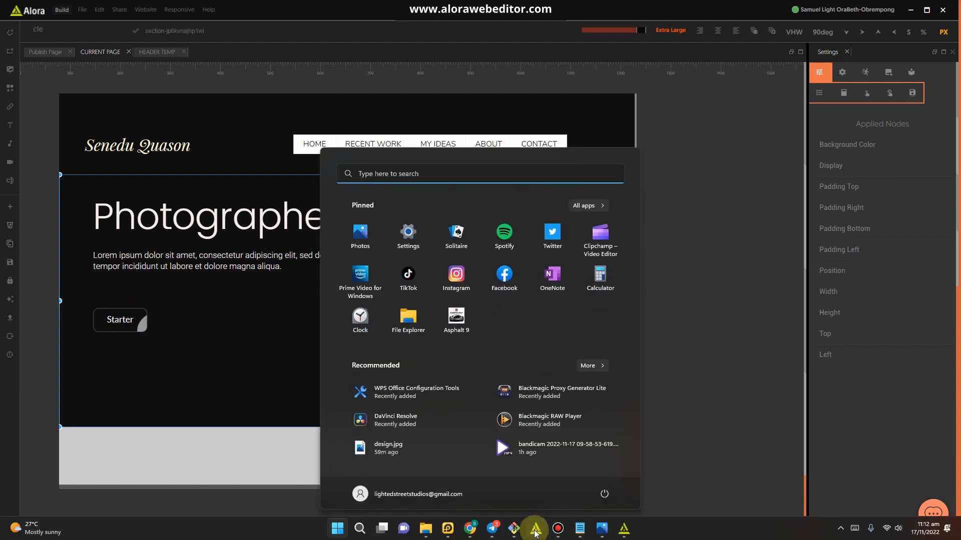
{"action": "mouse_move", "coordinate": [579, 529]}
{"action": "left_click", "coordinate": [595, 464]}
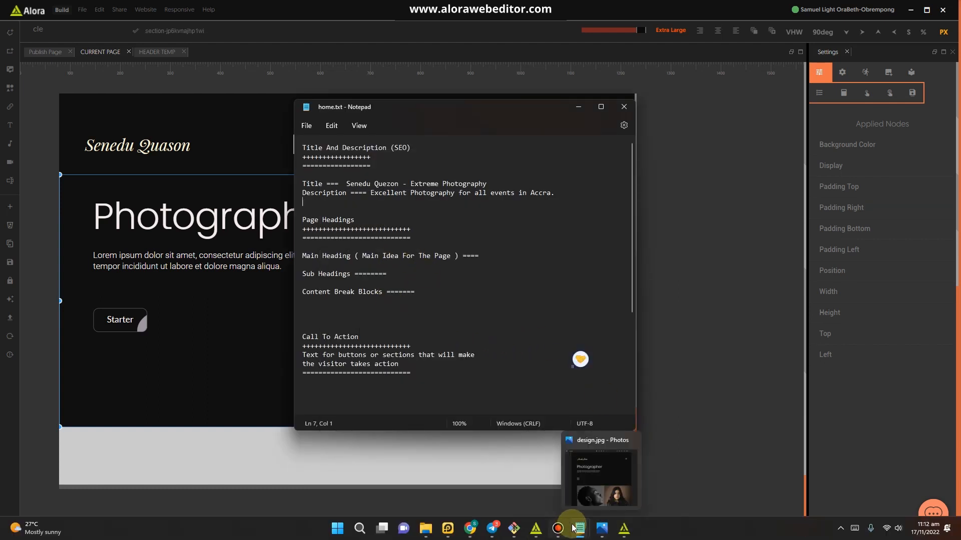
{"action": "mouse_move", "coordinate": [580, 530]}
{"action": "left_click", "coordinate": [549, 476]}
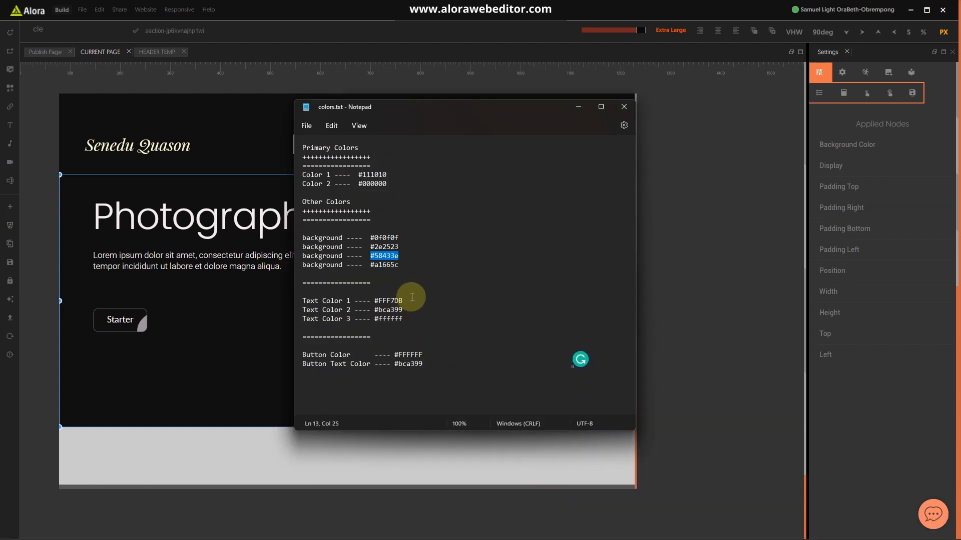
{"action": "double_click", "coordinate": [371, 300]}
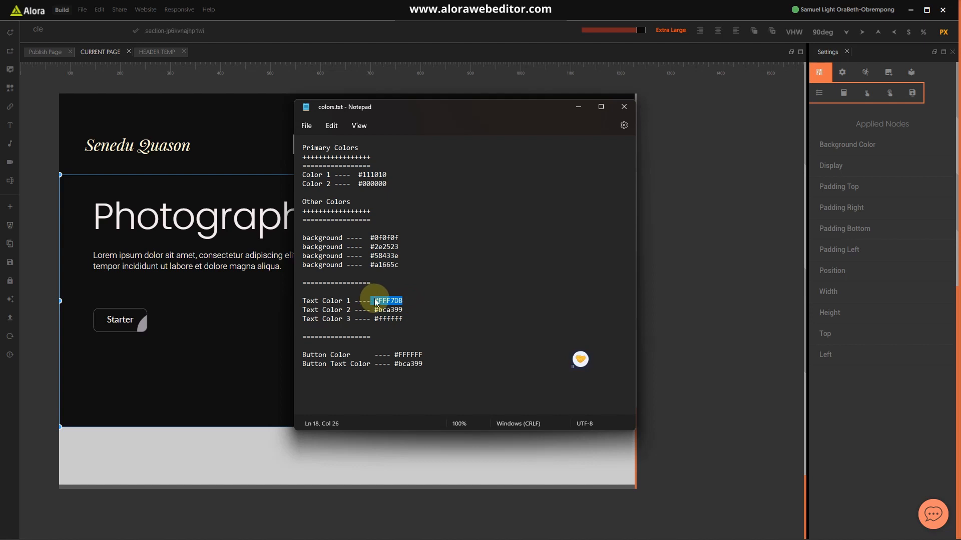
{"action": "key", "text": "ctrl"}
{"action": "key", "text": "ctrl"}
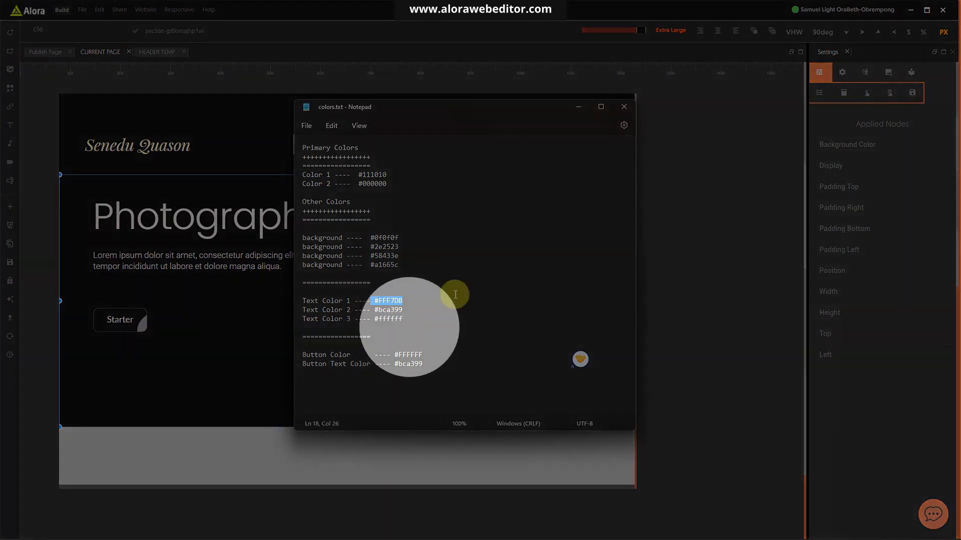
{"action": "key", "text": "ctrl+c"}
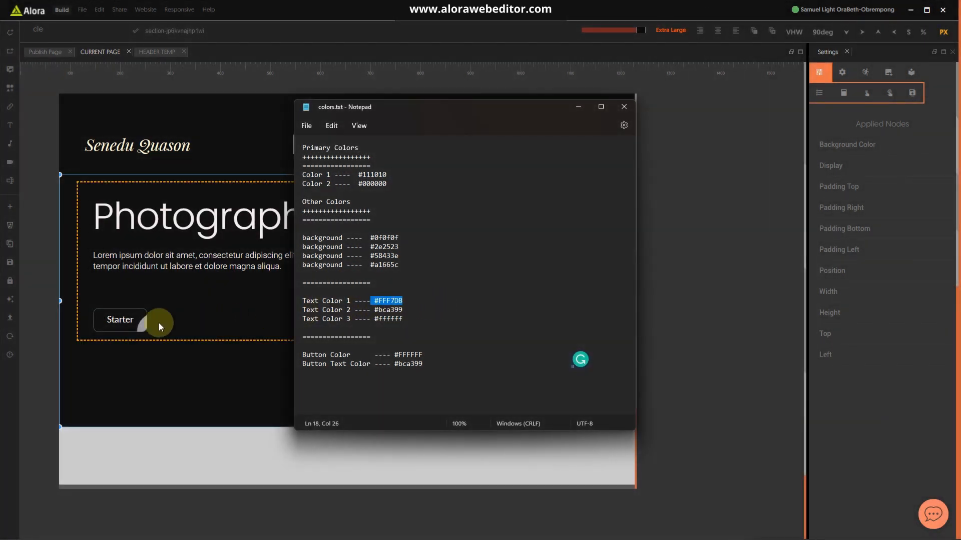
Step: Return to Alora and set the Starter button's bottom border to color #FFF7DB with a size of 1
{"action": "left_click", "coordinate": [142, 330]}
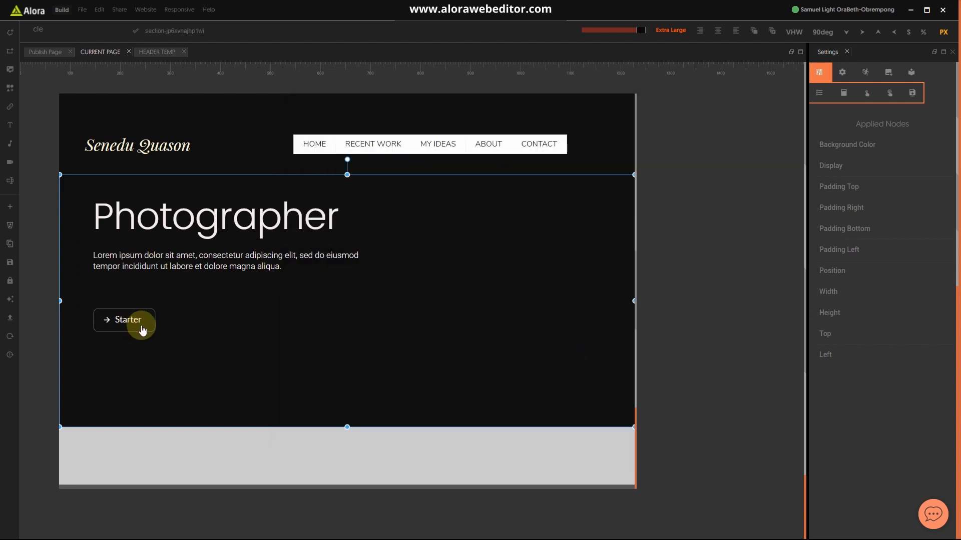
{"action": "left_click", "coordinate": [142, 331]}
{"action": "scroll", "coordinate": [853, 403], "scroll_direction": "down", "scroll_amount": 3}
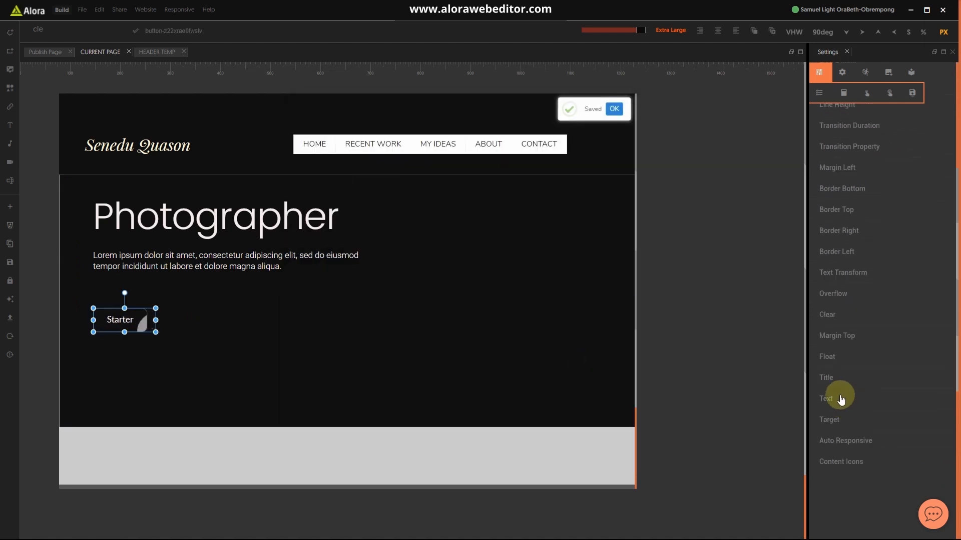
{"action": "left_click", "coordinate": [844, 189]}
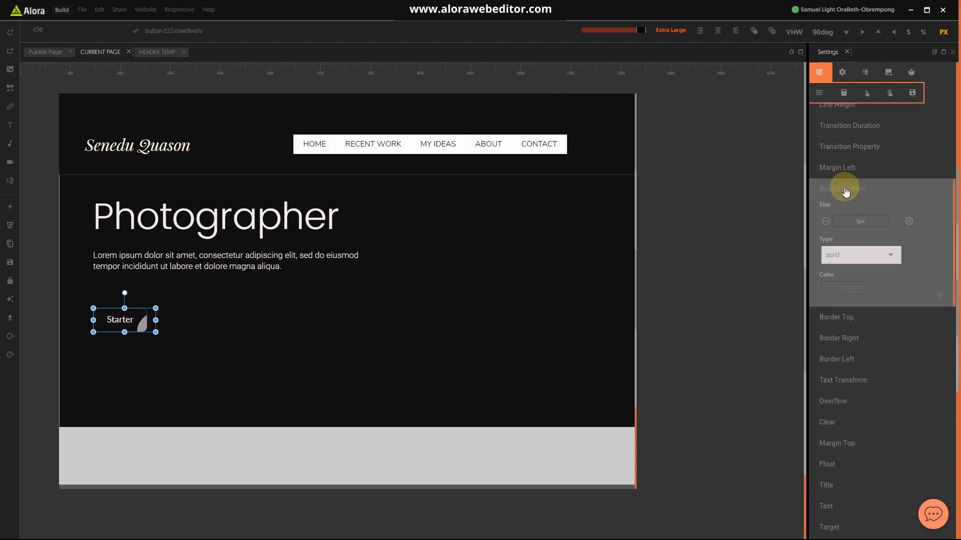
{"action": "left_click", "coordinate": [854, 287]}
{"action": "left_click", "coordinate": [856, 378]}
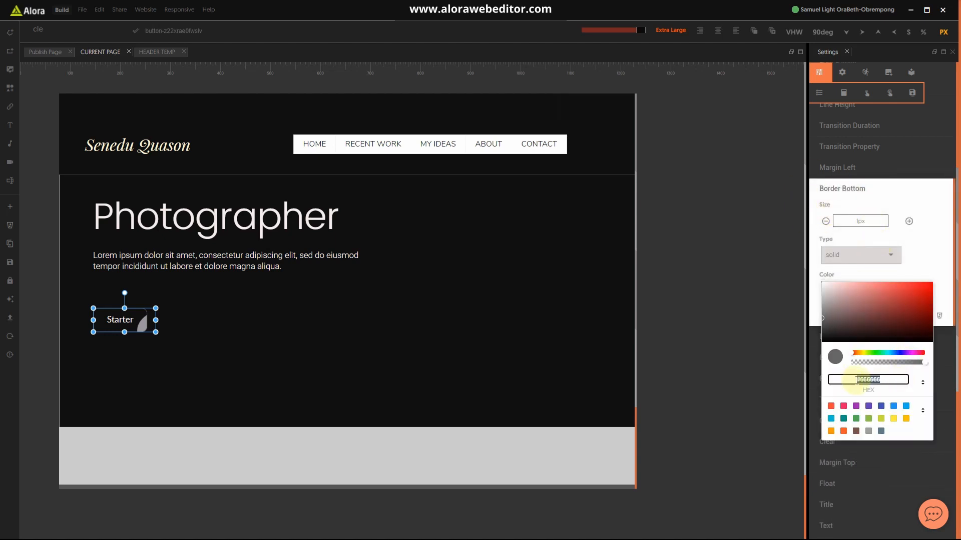
{"action": "left_click", "coordinate": [917, 275]}
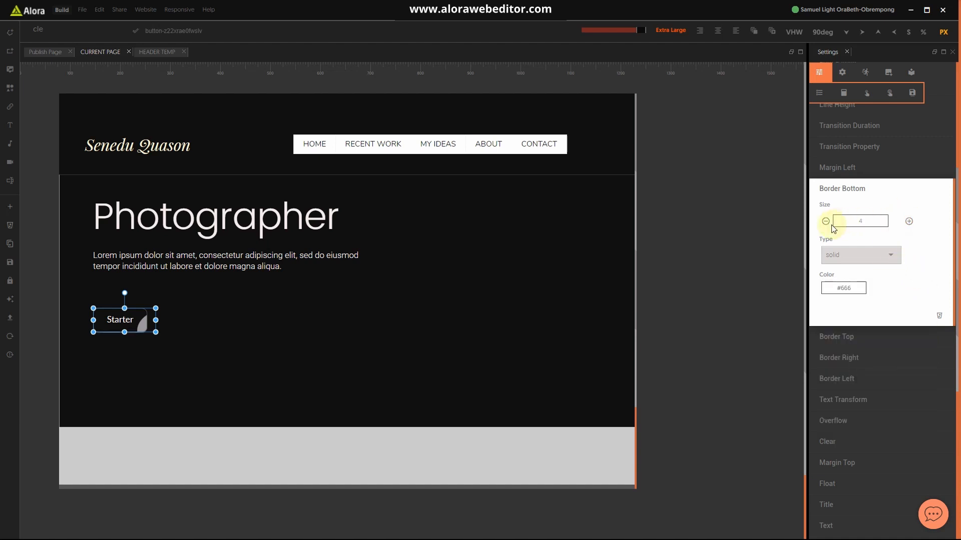
{"action": "left_click_drag", "start_coordinate": [866, 224], "coordinate": [815, 219]}
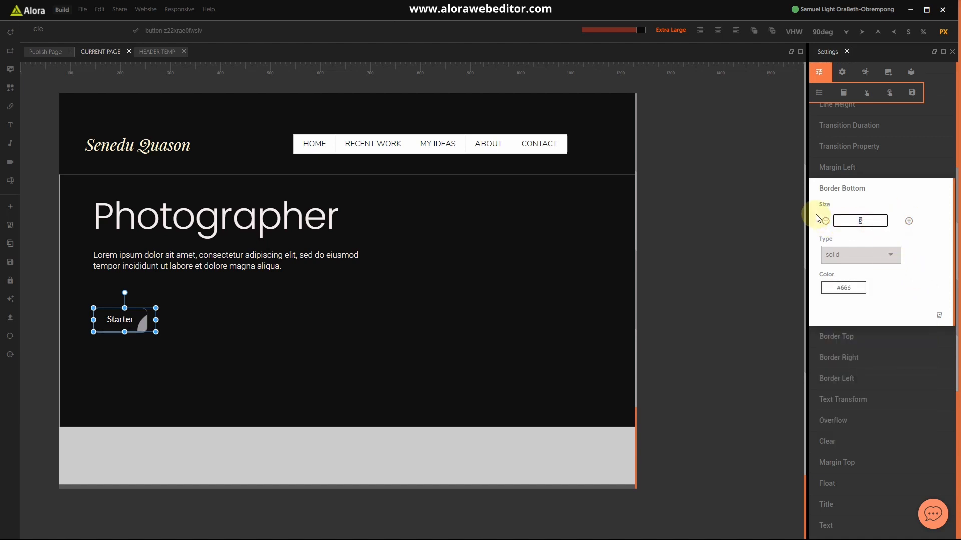
{"action": "type", "text": "1"}
{"action": "left_click", "coordinate": [872, 192]}
Step: Set the Starter button's top border color to #FFF7DB and reapply its border size
{"action": "left_click", "coordinate": [847, 209]}
{"action": "left_click", "coordinate": [853, 308]}
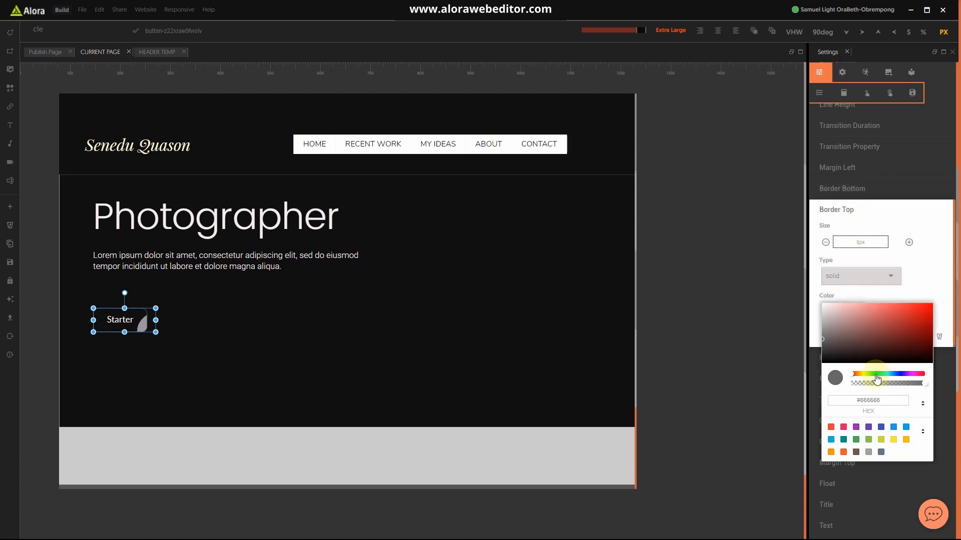
{"action": "left_click_drag", "start_coordinate": [886, 401], "coordinate": [834, 398]}
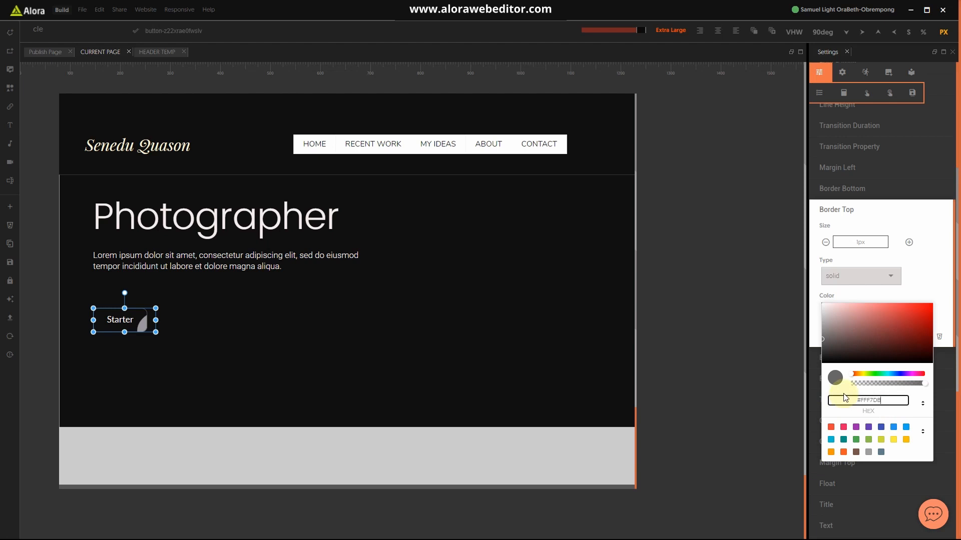
{"action": "left_click", "coordinate": [904, 270]}
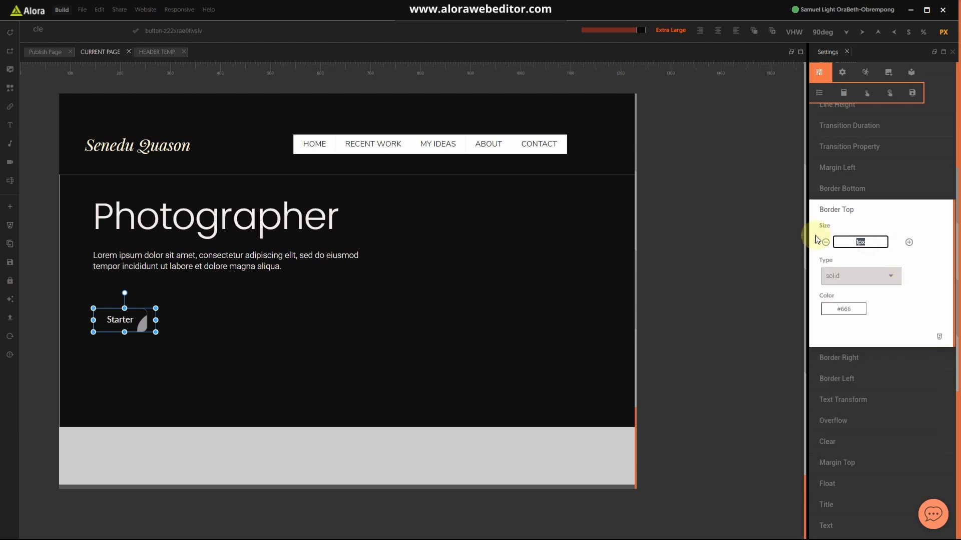
{"action": "left_click", "coordinate": [881, 208]}
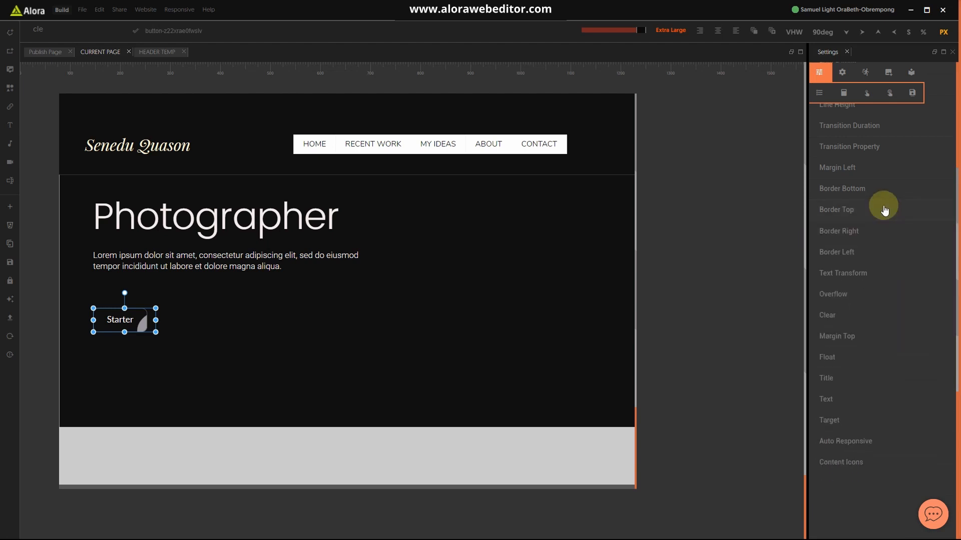
Step: Set the Starter button's right border color to #FFF7DB and reapply its border size
{"action": "left_click", "coordinate": [849, 233]}
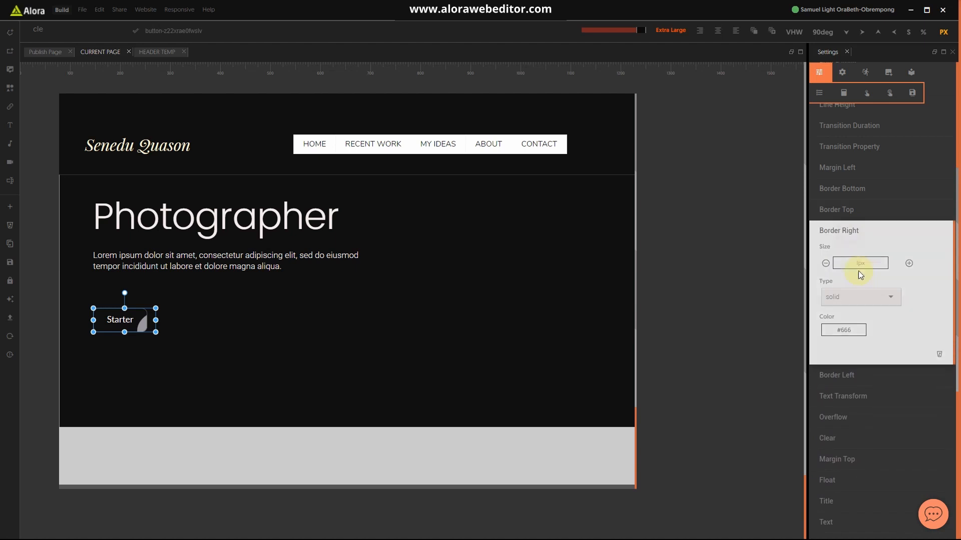
{"action": "left_click", "coordinate": [849, 329]}
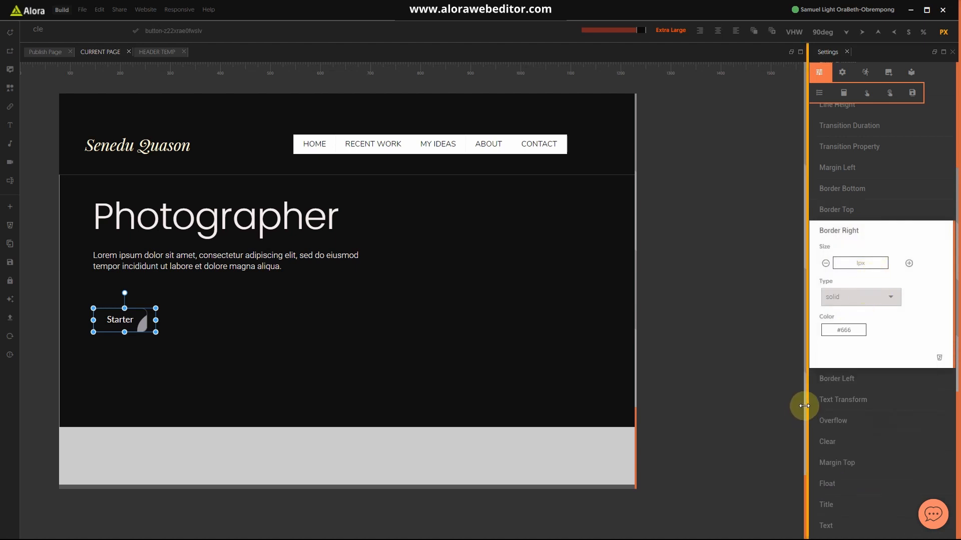
{"action": "left_click", "coordinate": [846, 330]}
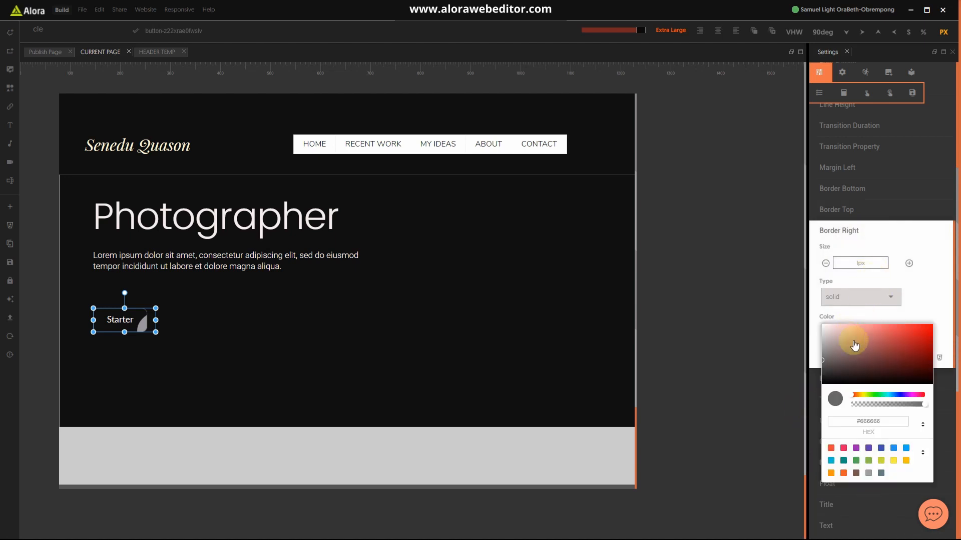
{"action": "left_click", "coordinate": [832, 420]}
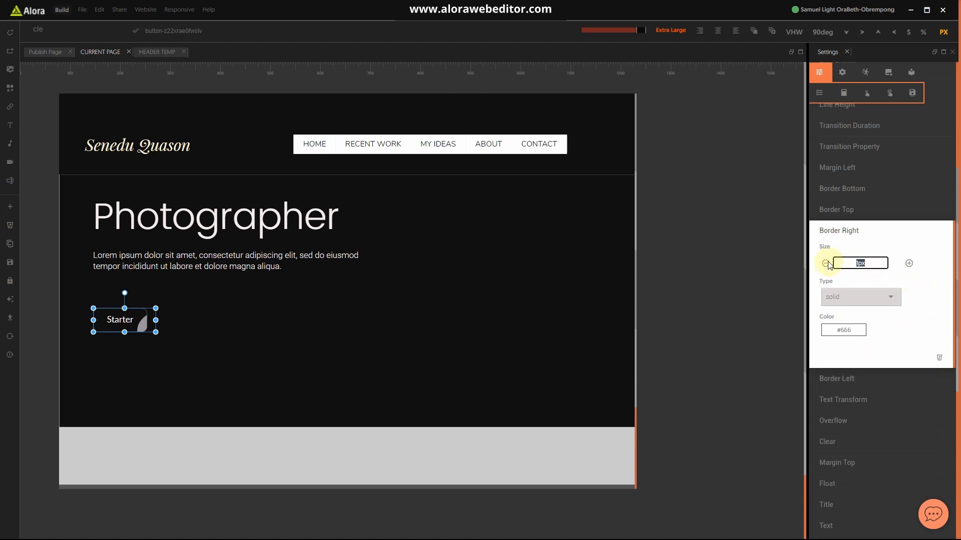
{"action": "left_click", "coordinate": [868, 231]}
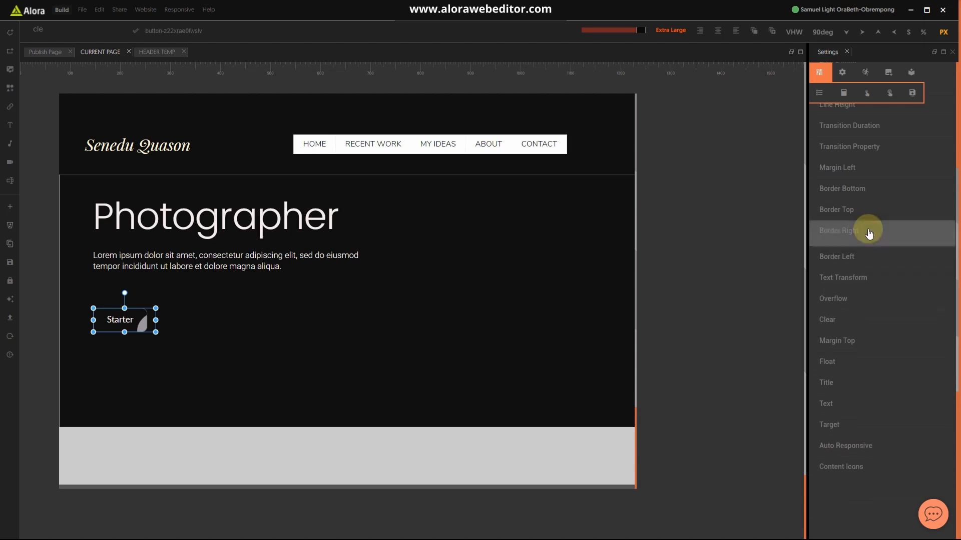
Step: Set the Starter button's left border color to #FFF7DB and reapply its border size
{"action": "left_click", "coordinate": [850, 254]}
{"action": "left_click", "coordinate": [849, 350]}
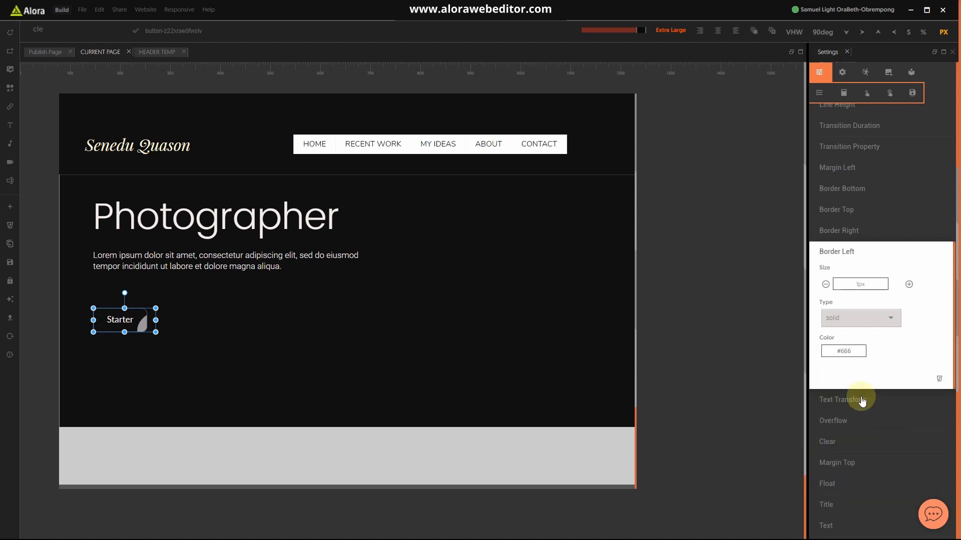
{"action": "left_click", "coordinate": [851, 352]}
{"action": "left_click", "coordinate": [879, 441]}
{"action": "left_click", "coordinate": [849, 283]}
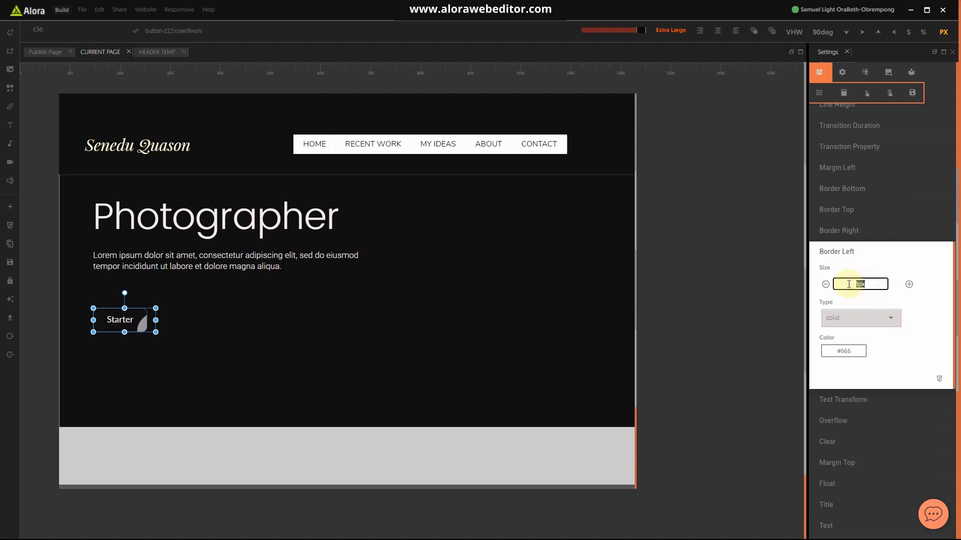
{"action": "left_click", "coordinate": [868, 252]}
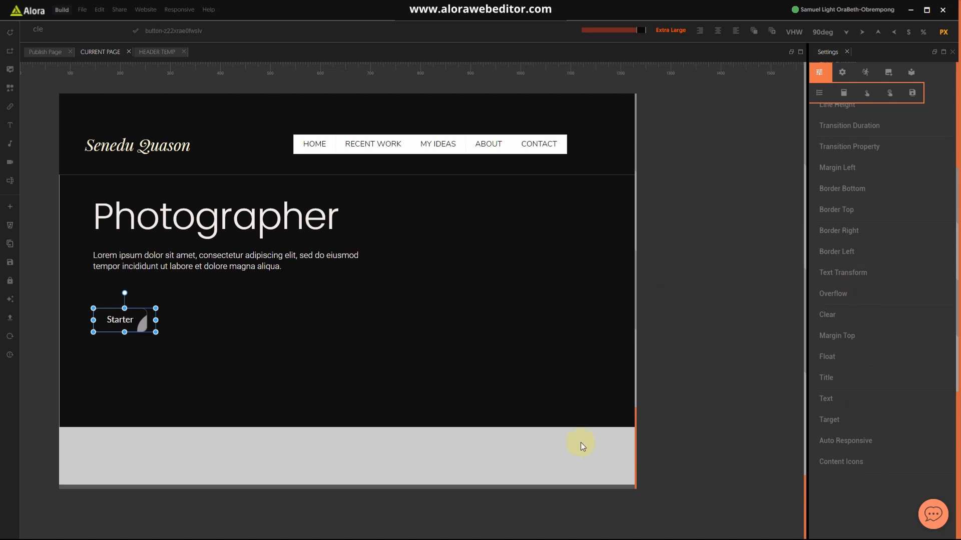
Step: Save the page, deselect the Starter button and preview its hover appearance
{"action": "key", "text": "ctrl+s"}
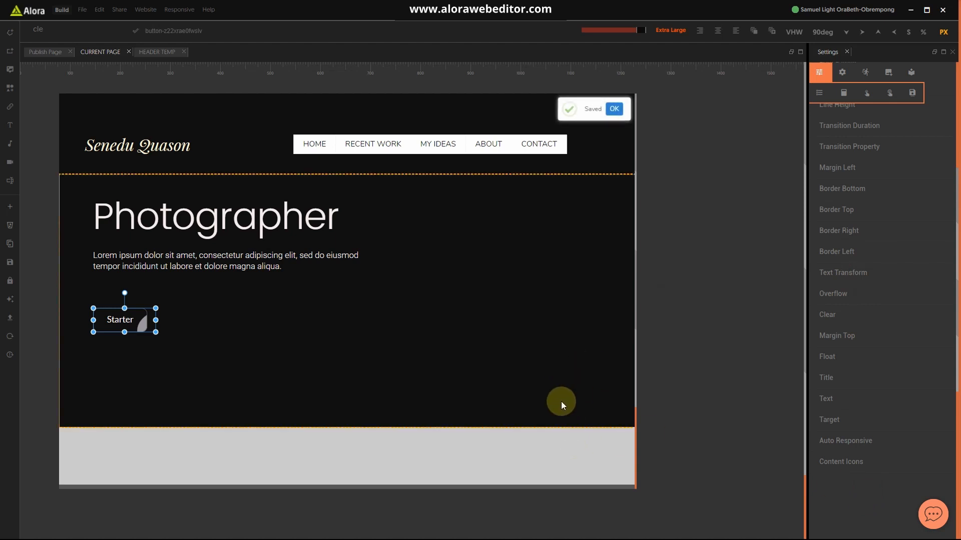
{"action": "left_click", "coordinate": [560, 401]}
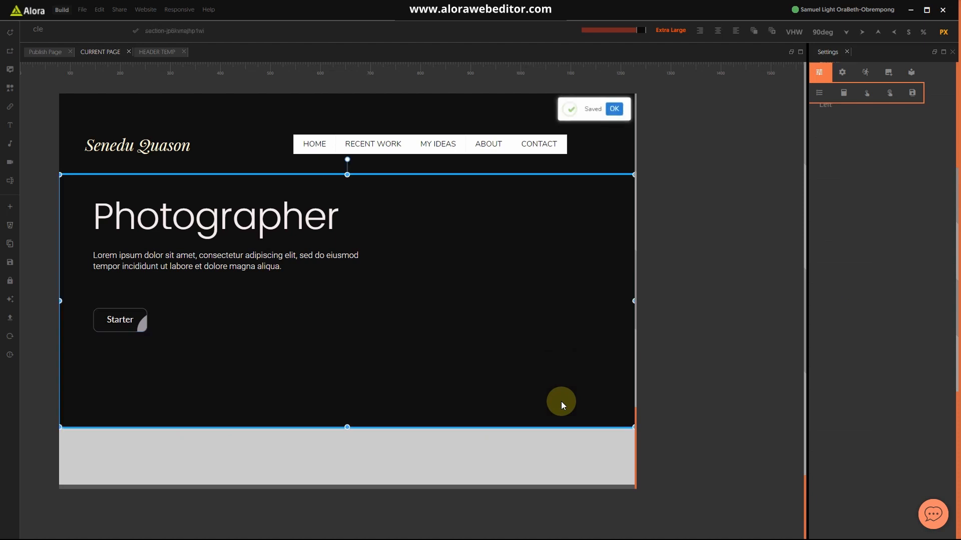
{"action": "left_click", "coordinate": [9, 323]}
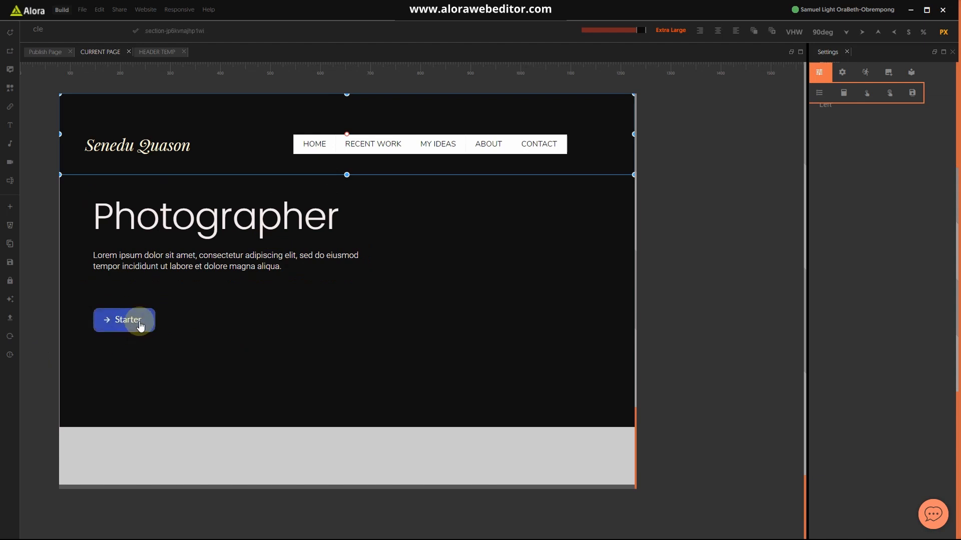
Step: Turn on the Hover On node option and display the Starter button's hover properties
{"action": "scroll", "coordinate": [833, 135], "scroll_direction": "up", "scroll_amount": 5}
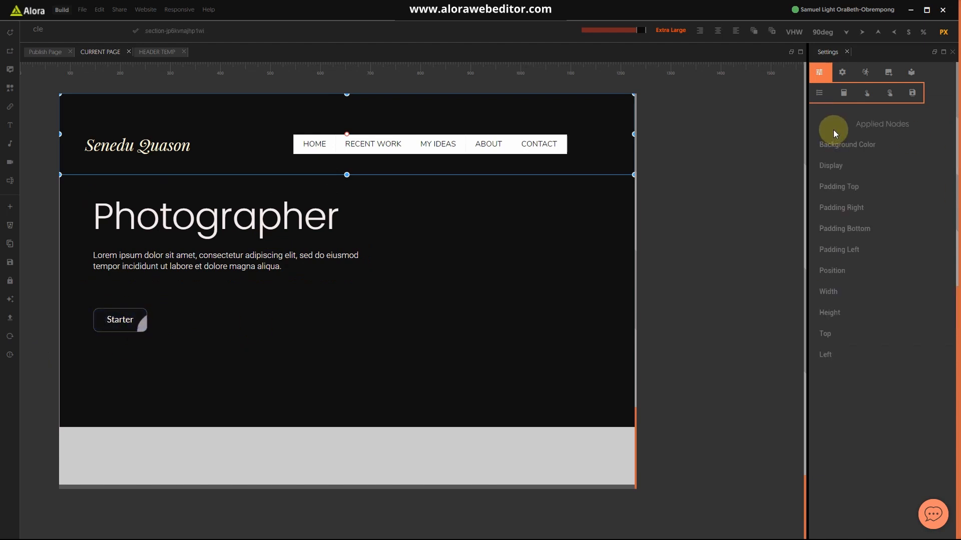
{"action": "left_click", "coordinate": [823, 99]}
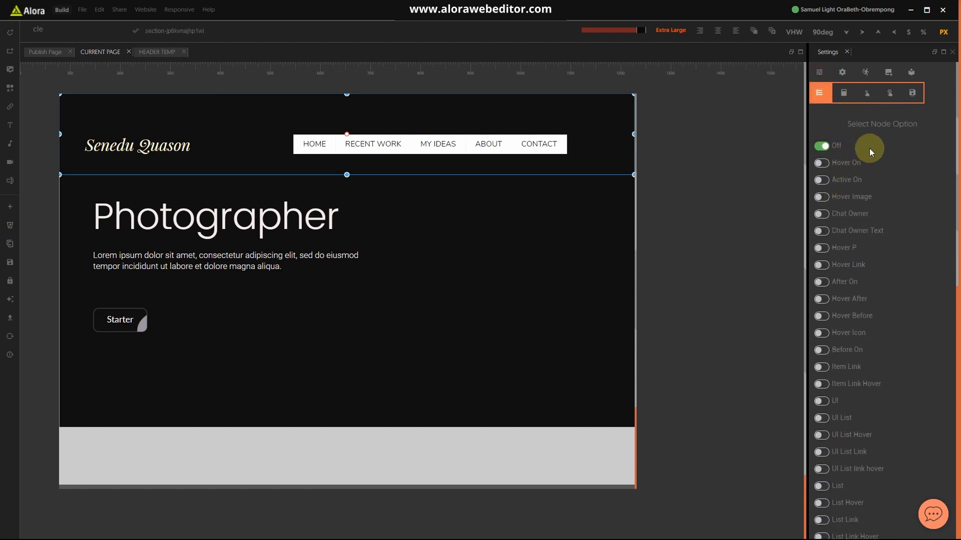
{"action": "left_click", "coordinate": [821, 163]}
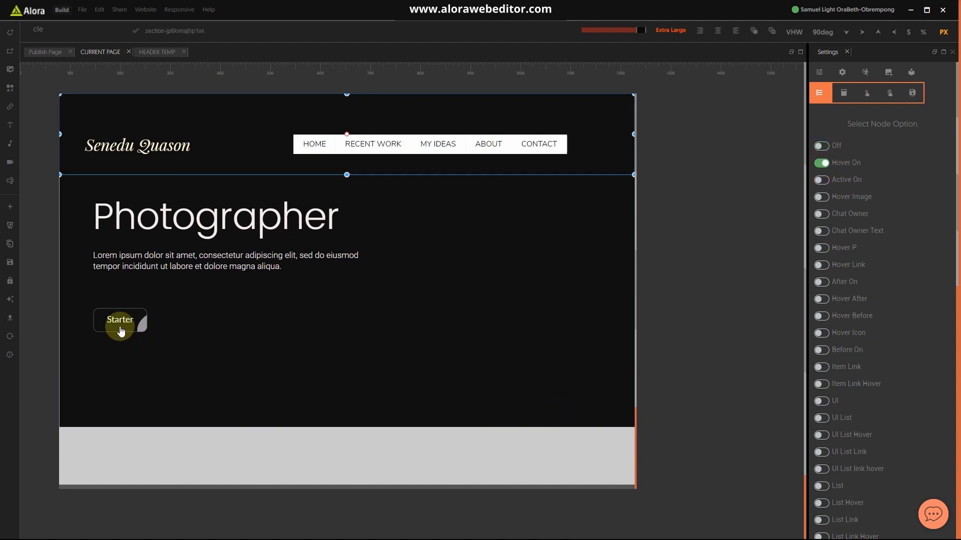
{"action": "left_click", "coordinate": [133, 317]}
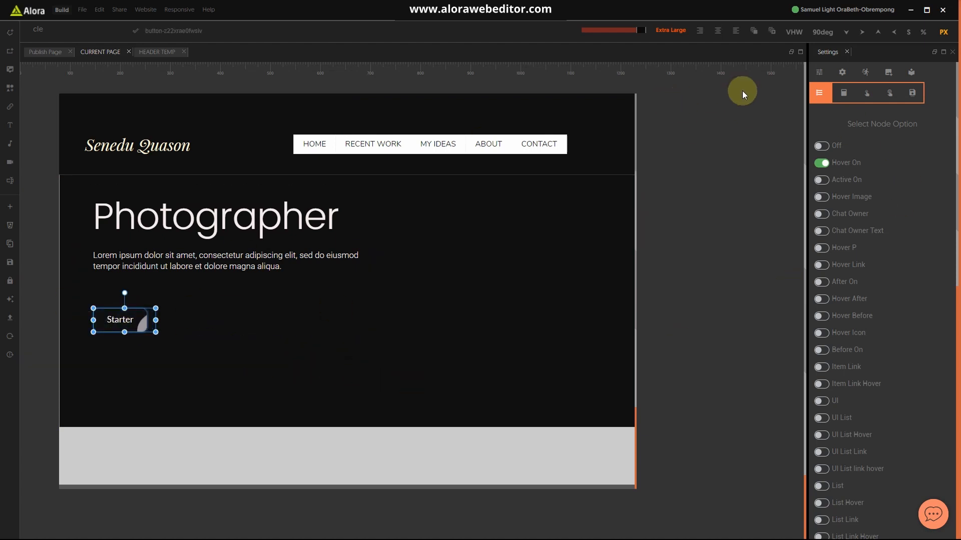
{"action": "left_click", "coordinate": [814, 72]}
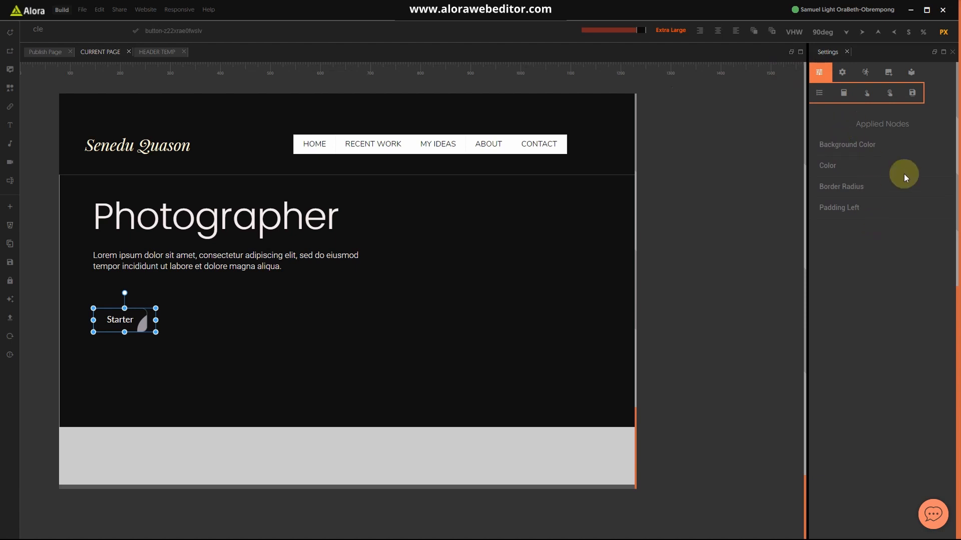
Step: Reduce the opacity of the Starter button's hover background color to 0.06
{"action": "left_click", "coordinate": [846, 144]}
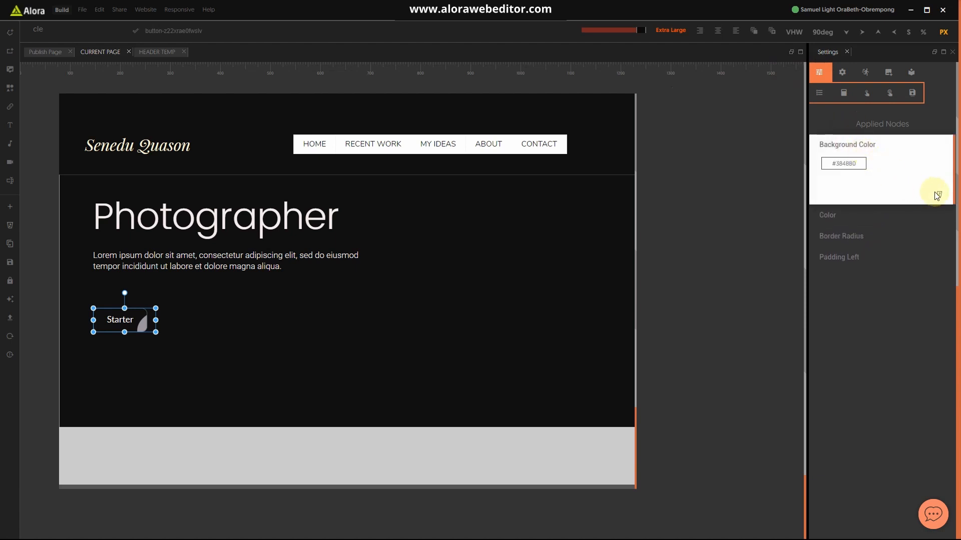
{"action": "left_click", "coordinate": [860, 170]}
{"action": "left_click", "coordinate": [860, 238]}
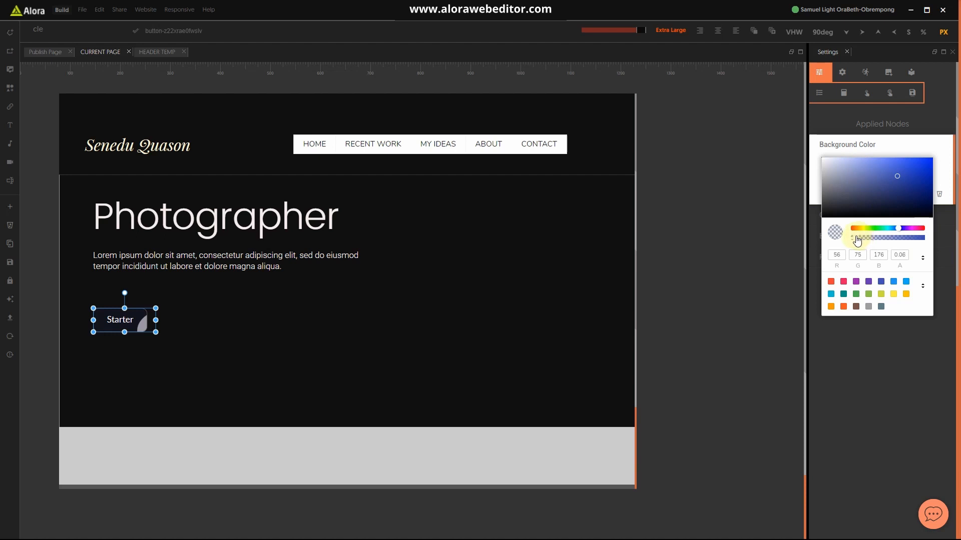
{"action": "left_click", "coordinate": [920, 132]}
{"action": "left_click", "coordinate": [862, 145]}
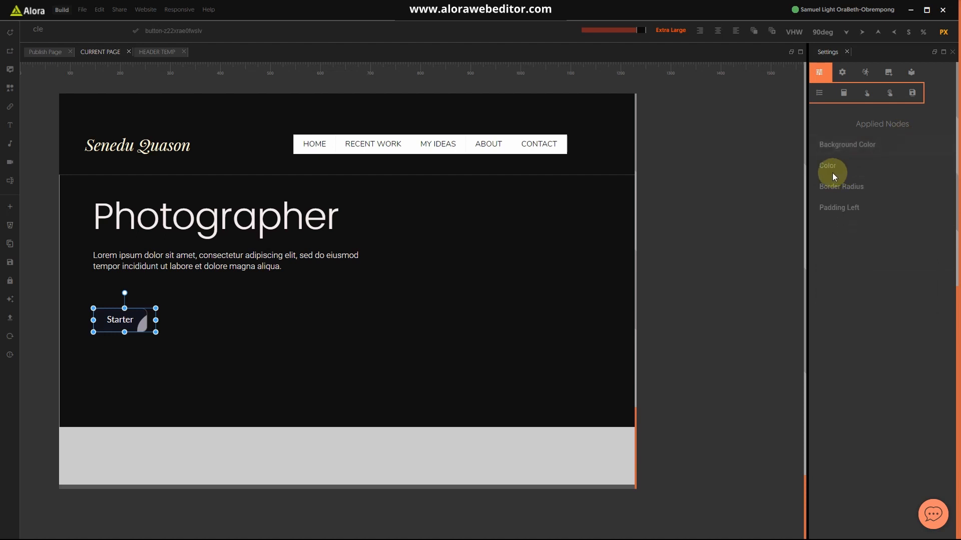
Step: Set the Starter button's hover text color to #FFF7DB and save the page
{"action": "left_click", "coordinate": [833, 171]}
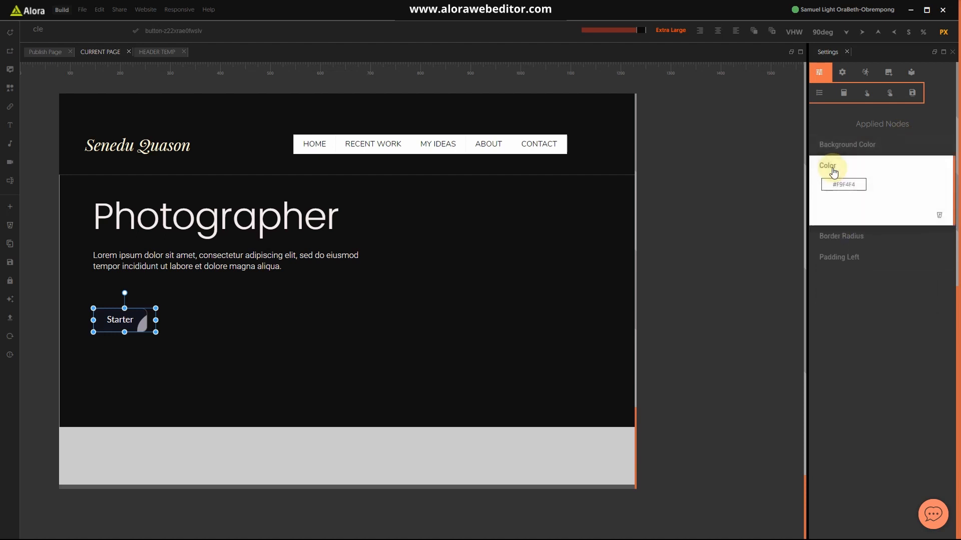
{"action": "left_click", "coordinate": [840, 181]}
{"action": "left_click_drag", "start_coordinate": [882, 277], "coordinate": [857, 276]}
{"action": "type", "text": "#FFF7DB"}
{"action": "left_click", "coordinate": [859, 176]}
{"action": "left_click", "coordinate": [870, 263]}
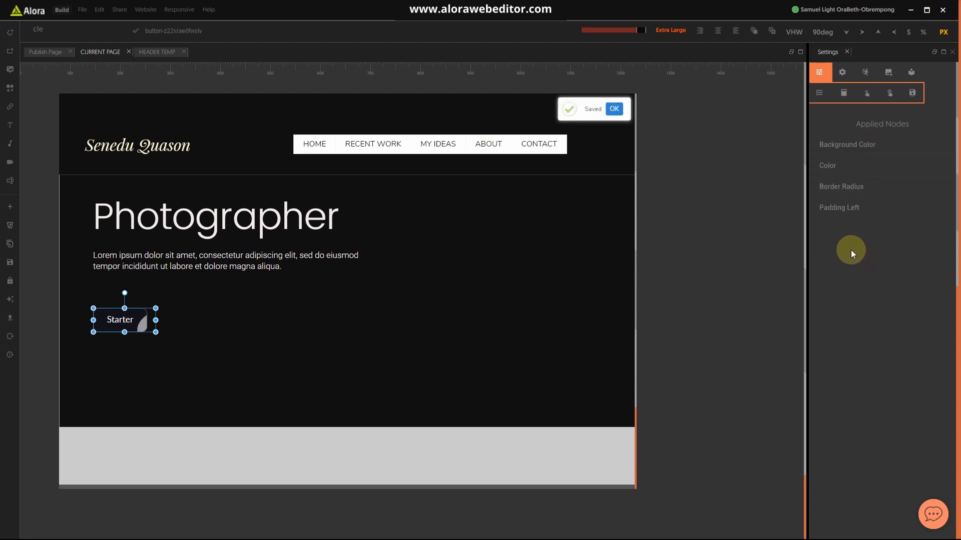
Step: Switch the node option back to Off and preview the Starter button's hover effect
{"action": "left_click", "coordinate": [819, 93]}
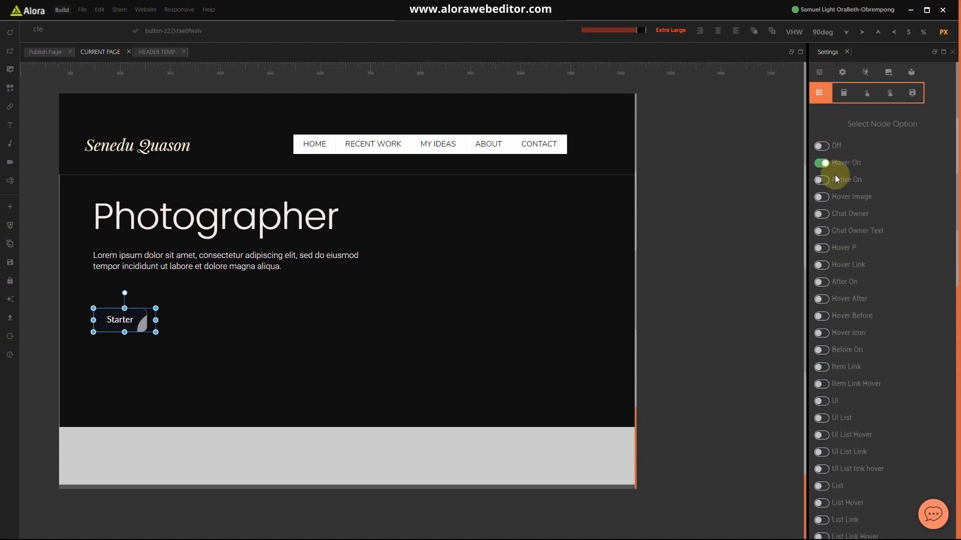
{"action": "left_click", "coordinate": [823, 146]}
{"action": "left_click", "coordinate": [494, 313]}
{"action": "left_click", "coordinate": [9, 336]}
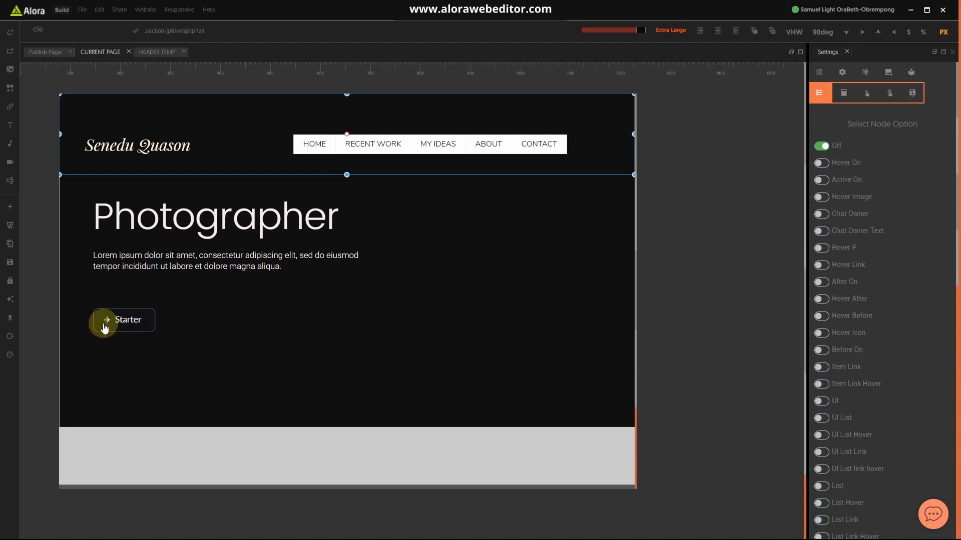
Step: Switch to Notepad to review the color values in colors.txt, and return to Alora
{"action": "key", "text": "super"}
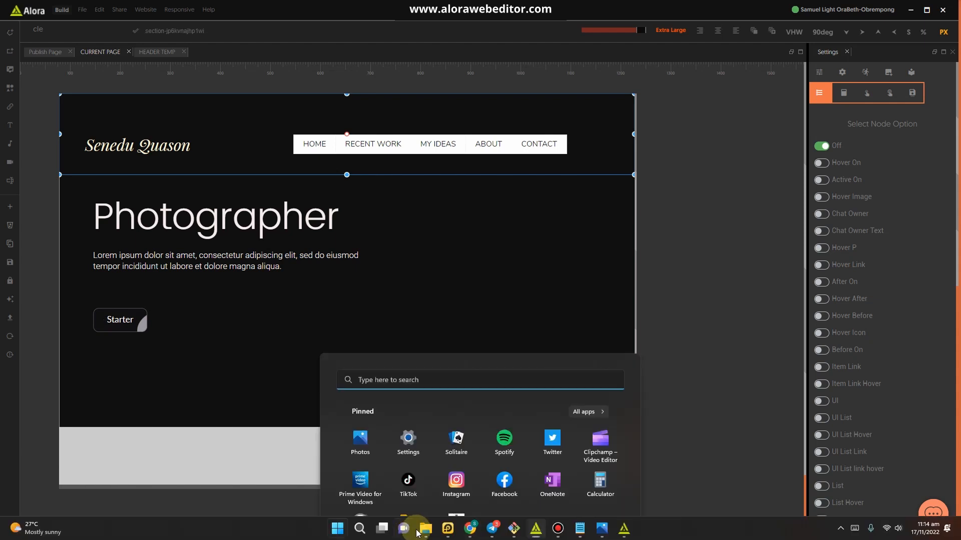
{"action": "mouse_move", "coordinate": [579, 529]}
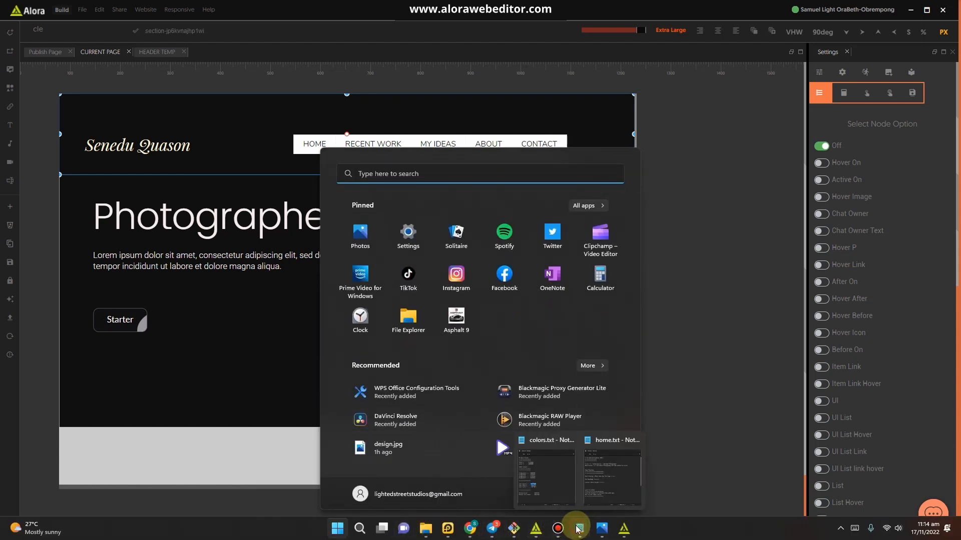
{"action": "left_click", "coordinate": [554, 478]}
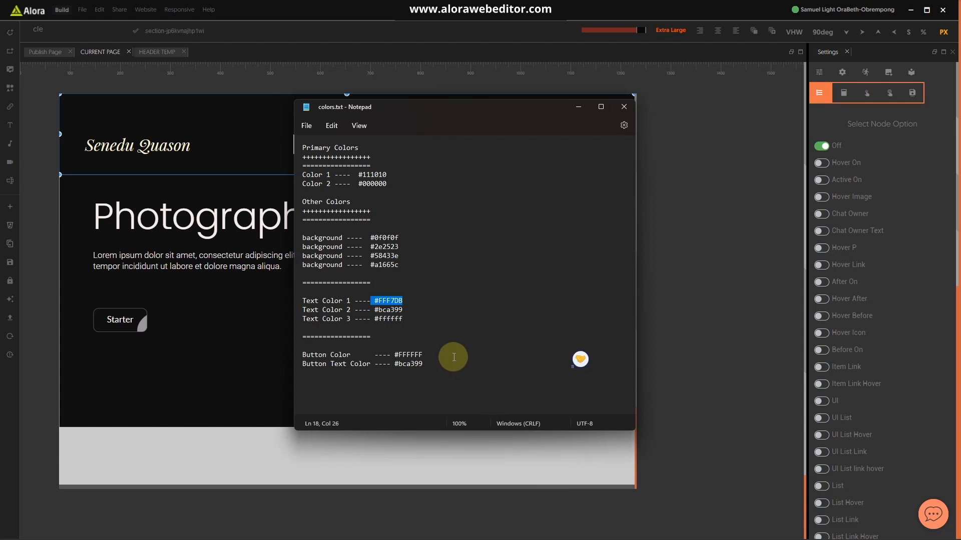
{"action": "left_click", "coordinate": [158, 359]}
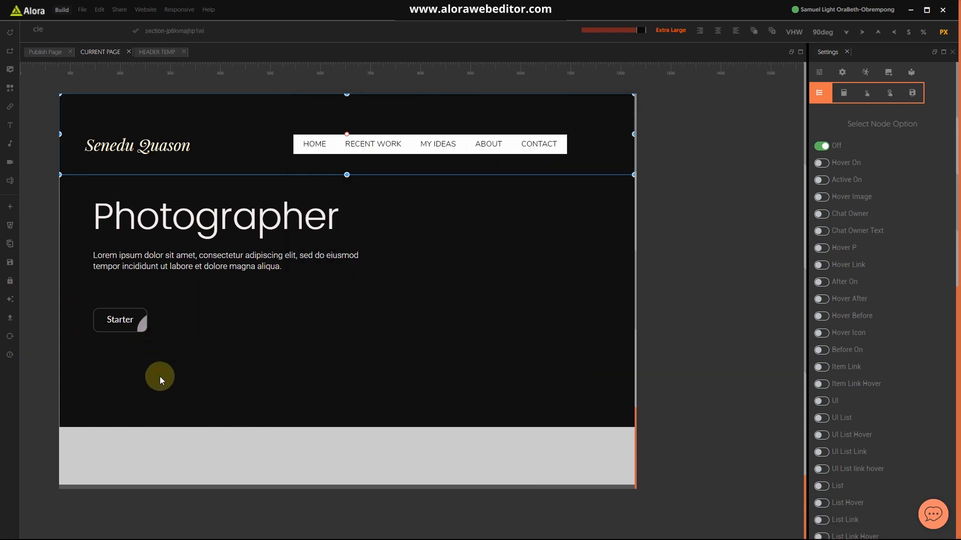
Step: Open styles.temp.lessc from the pages folder and inspect the text color of the large logo-style title
{"action": "left_click", "coordinate": [842, 72]}
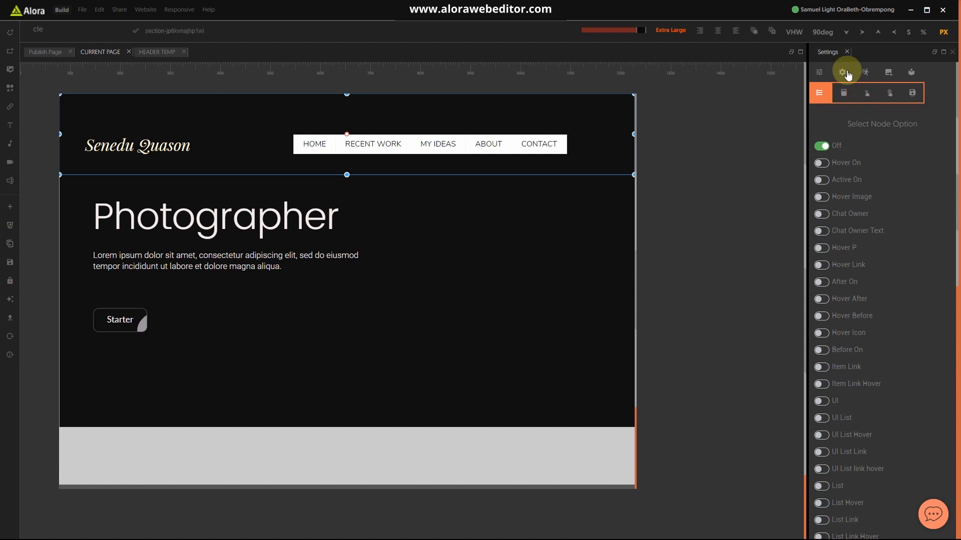
{"action": "scroll", "coordinate": [851, 352], "scroll_direction": "down", "scroll_amount": 3}
{"action": "left_click", "coordinate": [868, 311]}
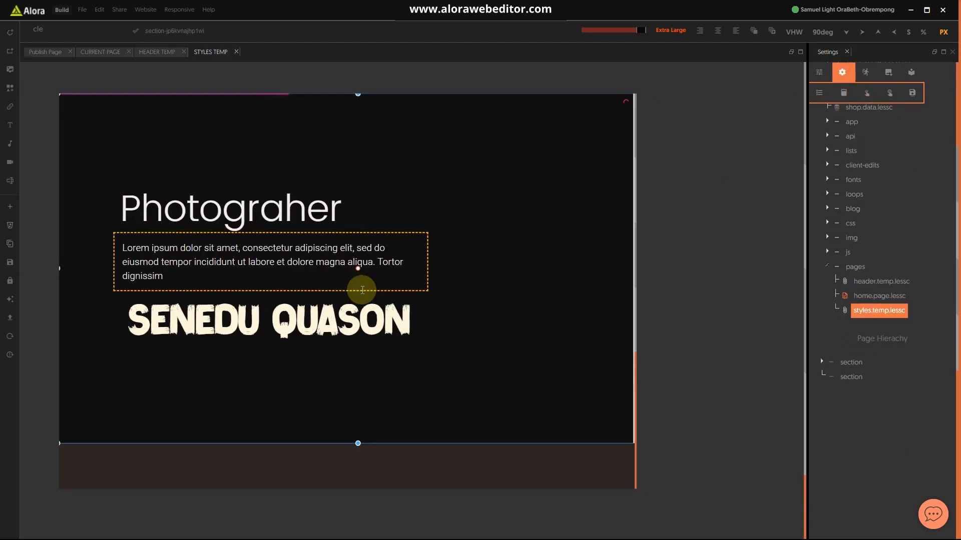
{"action": "left_click", "coordinate": [312, 321]}
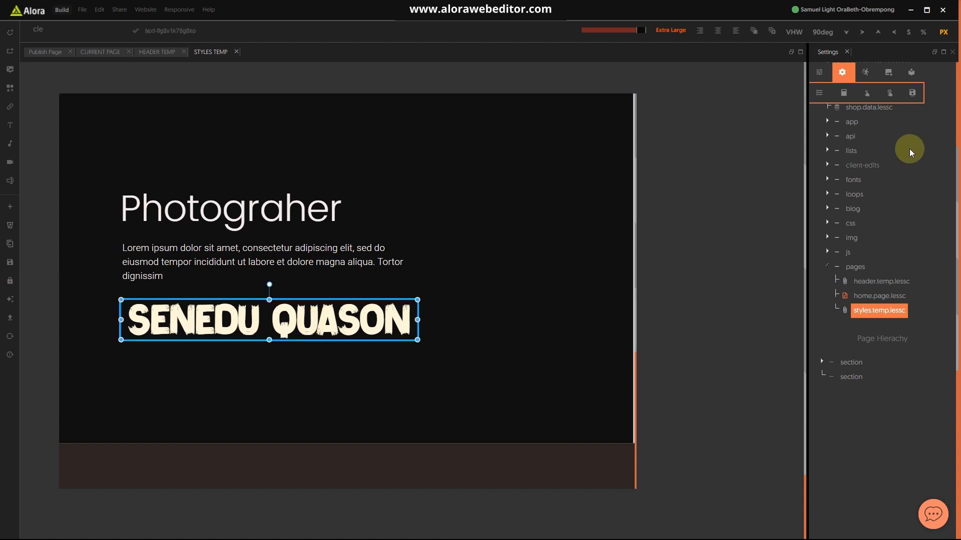
{"action": "scroll", "coordinate": [855, 170], "scroll_direction": "up", "scroll_amount": 1}
{"action": "scroll", "coordinate": [840, 244], "scroll_direction": "up", "scroll_amount": 4}
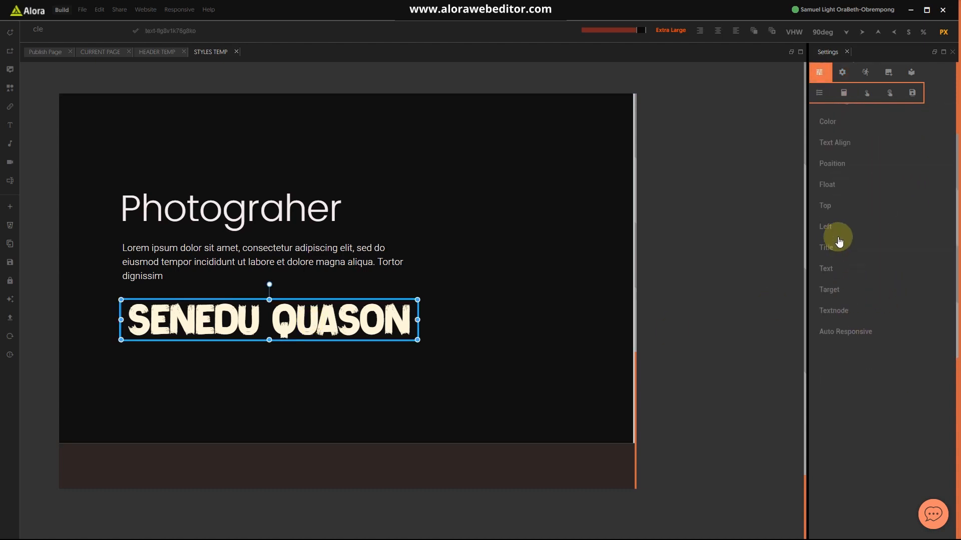
{"action": "left_click", "coordinate": [844, 302]}
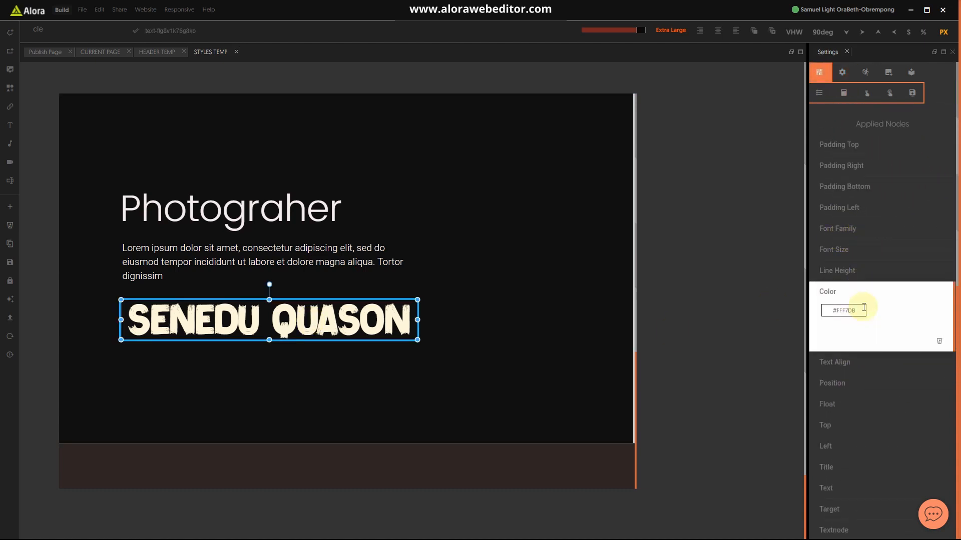
{"action": "left_click", "coordinate": [858, 311]}
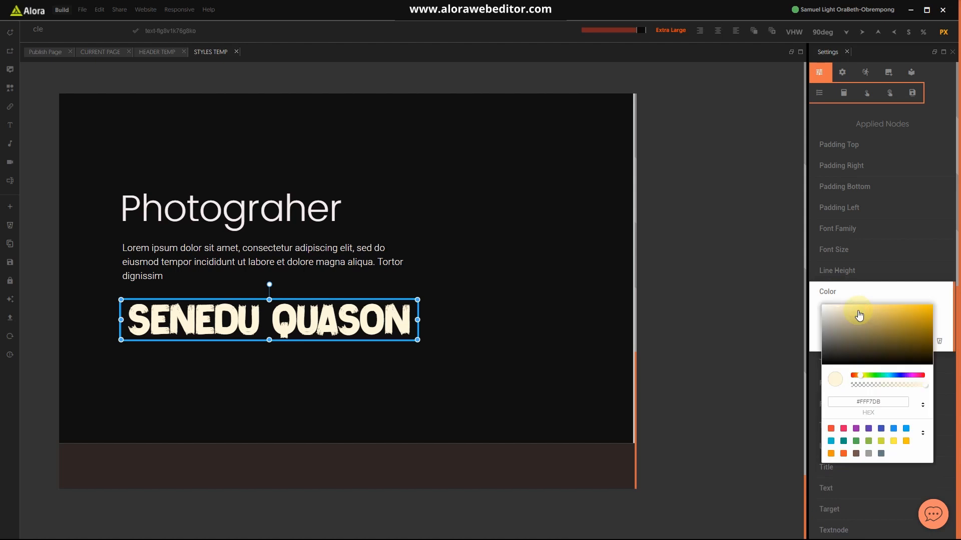
{"action": "left_click", "coordinate": [569, 415]}
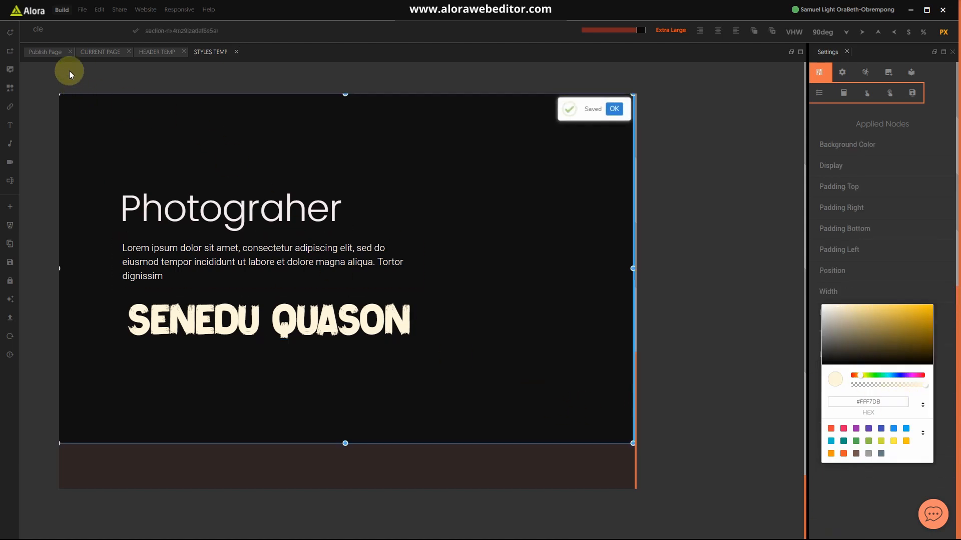
Step: Return to the current page, shorten the hero section to end just below the Starter button, and save
{"action": "left_click", "coordinate": [97, 52]}
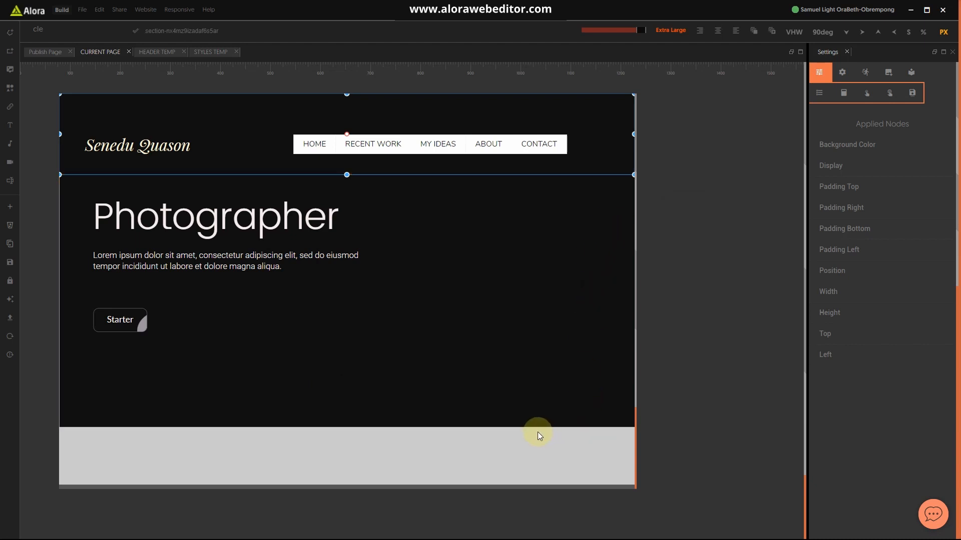
{"action": "left_click", "coordinate": [526, 421]}
{"action": "left_click_drag", "start_coordinate": [347, 428], "coordinate": [345, 368]}
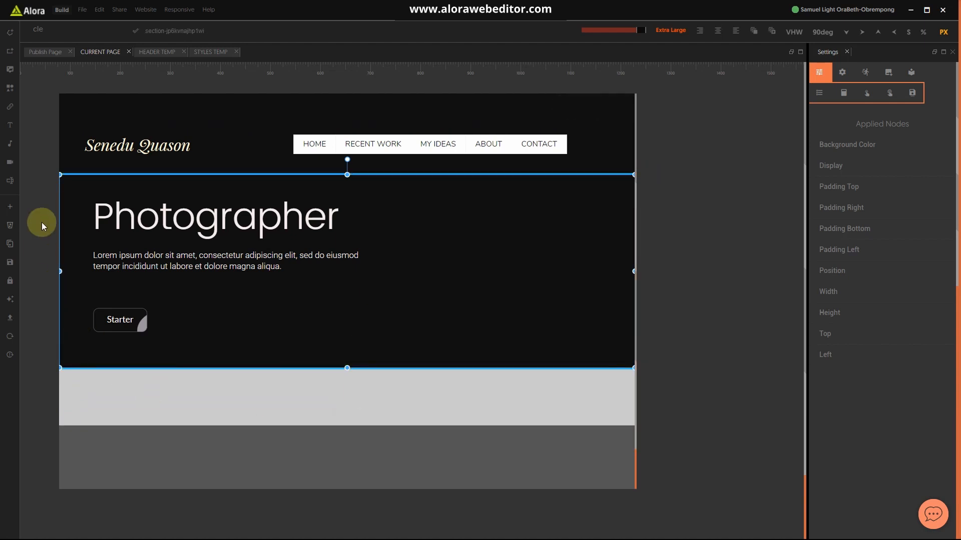
{"action": "left_click", "coordinate": [349, 329]}
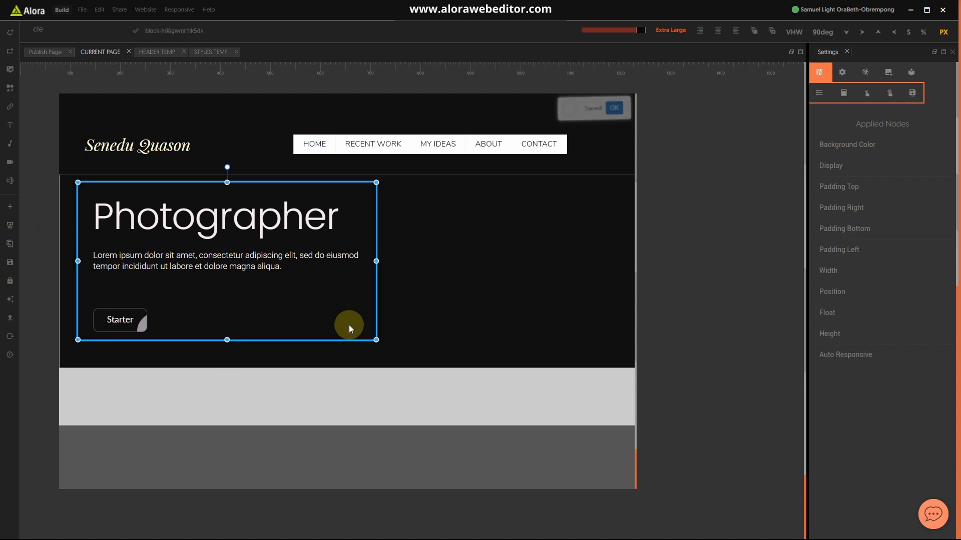
{"action": "left_click", "coordinate": [10, 34]}
{"action": "left_click", "coordinate": [397, 374]}
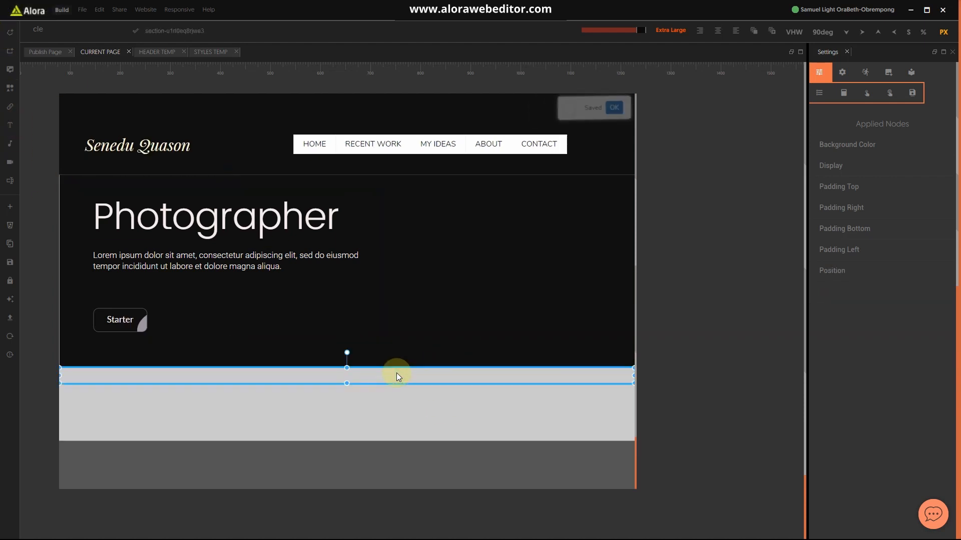
Step: Delete the Top and Left properties from the hero section
{"action": "left_click", "coordinate": [604, 295]}
{"action": "left_click", "coordinate": [832, 333]}
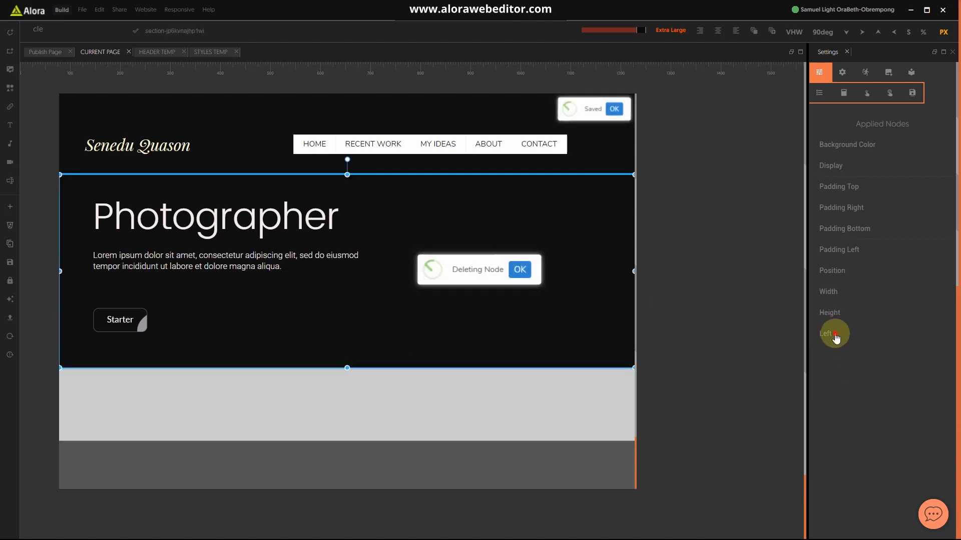
{"action": "left_click", "coordinate": [831, 333]}
{"action": "left_click", "coordinate": [939, 389]}
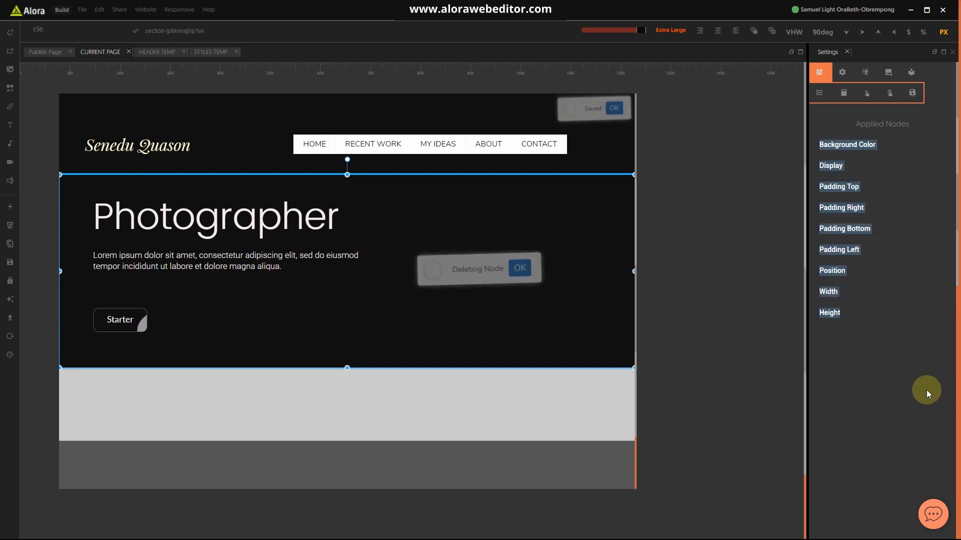
Step: Inspect the empty section below the hero, and compare its applied properties with those of the header template's section and the hero section
{"action": "left_click", "coordinate": [328, 380]}
{"action": "left_click", "coordinate": [8, 337]}
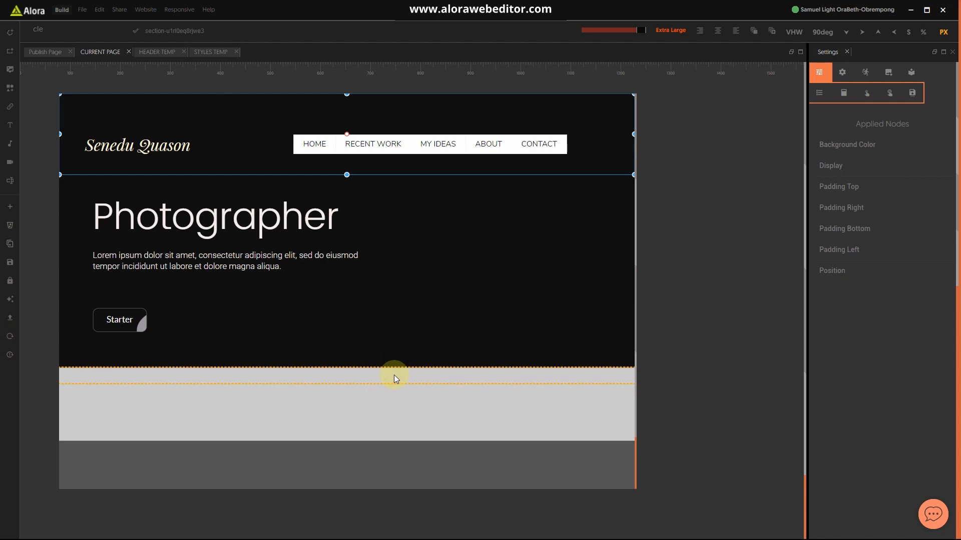
{"action": "left_click", "coordinate": [320, 355]}
{"action": "left_click", "coordinate": [369, 385]}
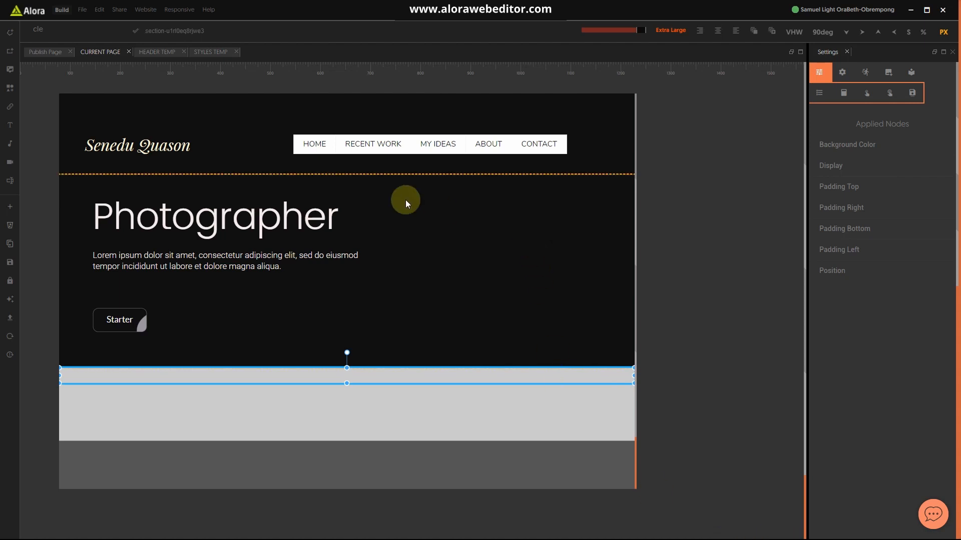
{"action": "left_click", "coordinate": [158, 51]}
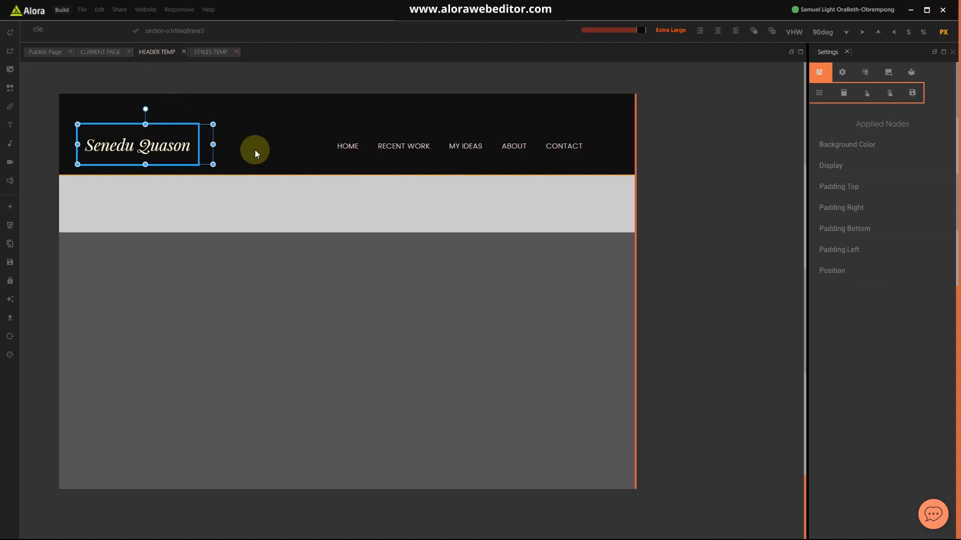
{"action": "left_click", "coordinate": [370, 173]}
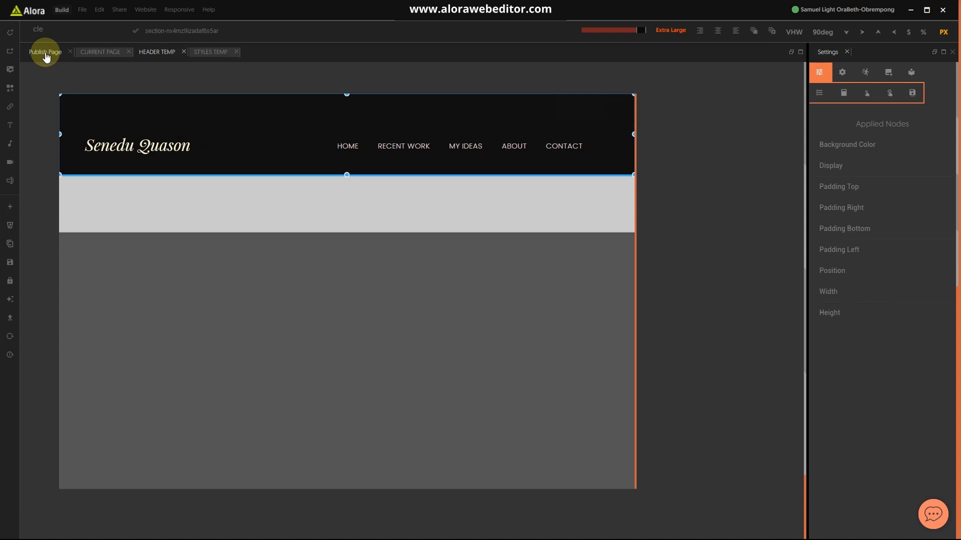
{"action": "left_click", "coordinate": [98, 52]}
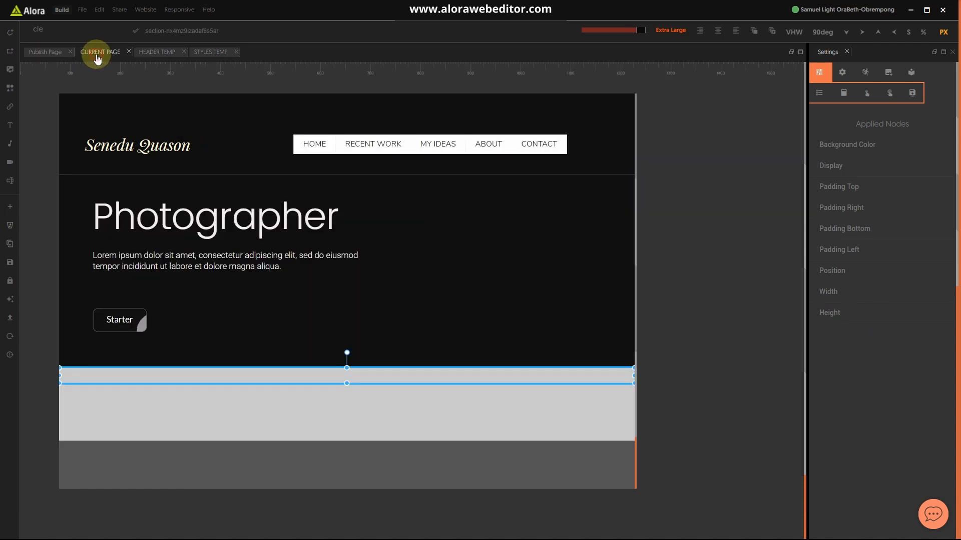
{"action": "left_click", "coordinate": [550, 352]}
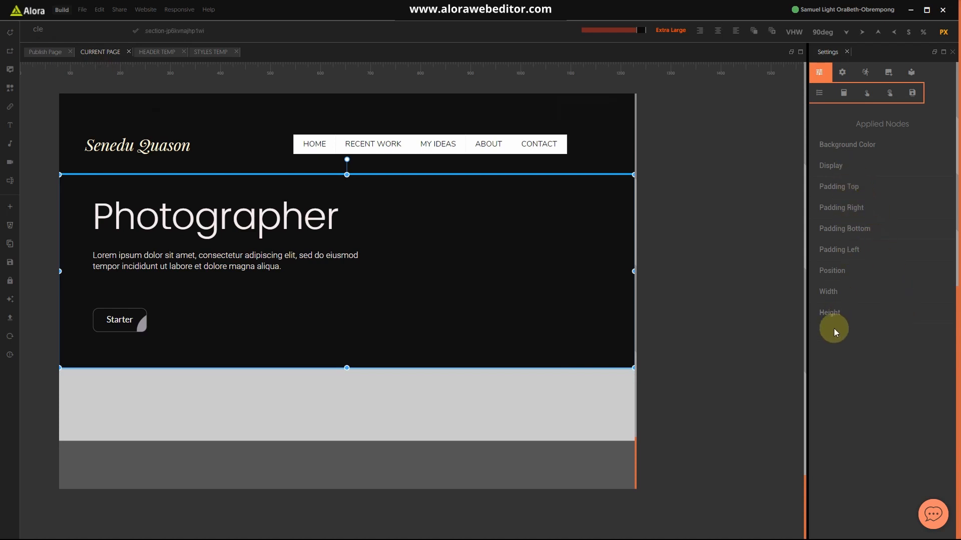
{"action": "left_click", "coordinate": [246, 373]}
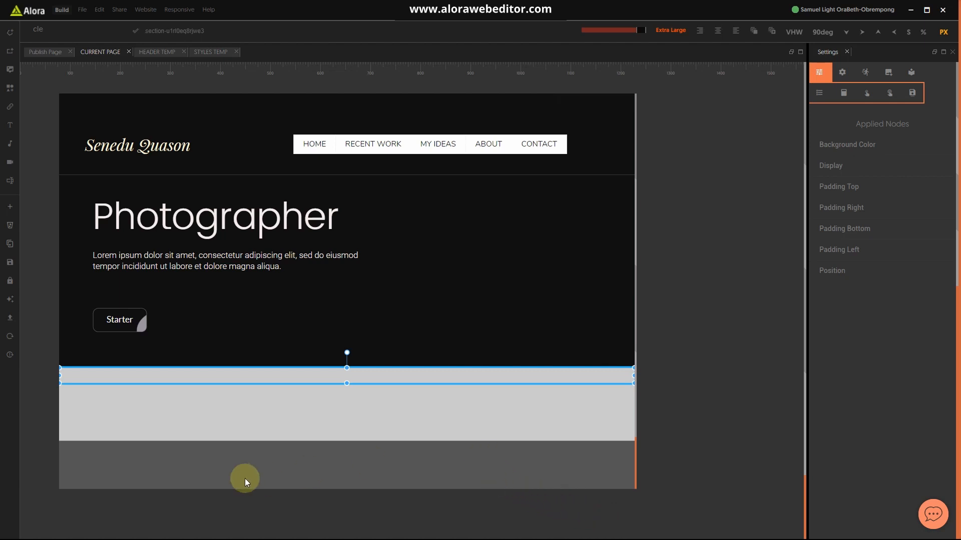
Step: Extend the empty section's bottom edge down the page until it is about one and a half times the hero's height, and save
{"action": "scroll", "coordinate": [362, 379], "scroll_direction": "down", "scroll_amount": 1}
{"action": "left_click_drag", "start_coordinate": [347, 324], "coordinate": [342, 426]}
{"action": "scroll", "coordinate": [350, 400], "scroll_direction": "down", "scroll_amount": 2}
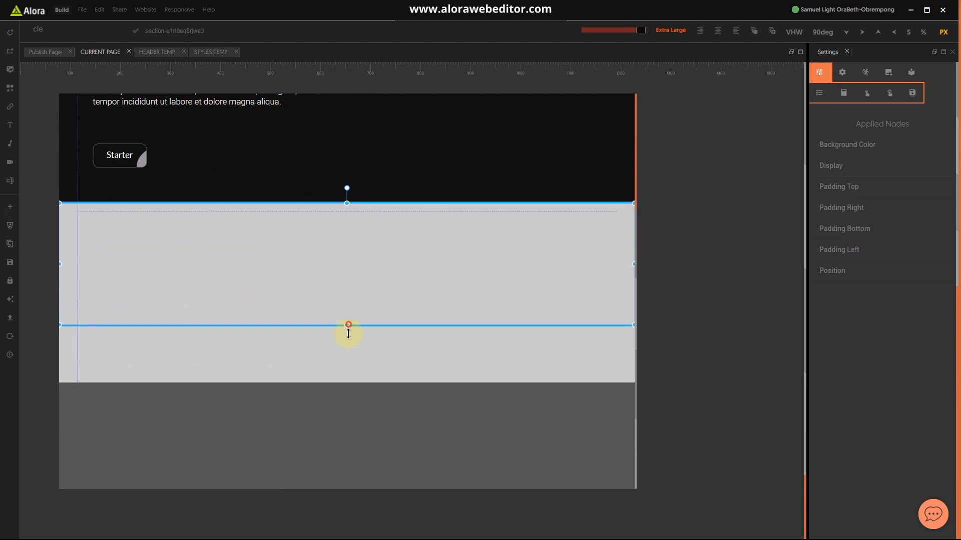
{"action": "left_click_drag", "start_coordinate": [346, 325], "coordinate": [340, 418]}
{"action": "scroll", "coordinate": [363, 378], "scroll_direction": "down", "scroll_amount": 2}
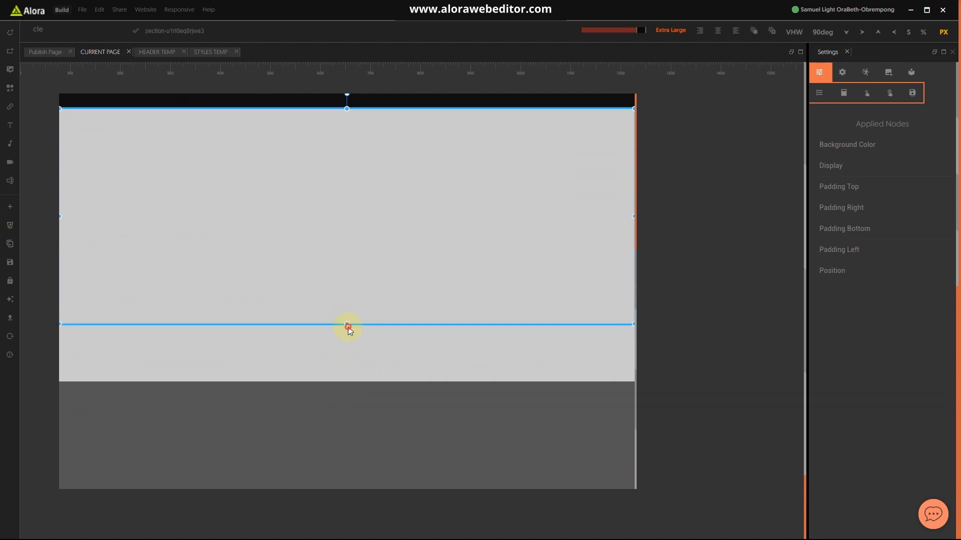
{"action": "left_click_drag", "start_coordinate": [347, 324], "coordinate": [343, 400]}
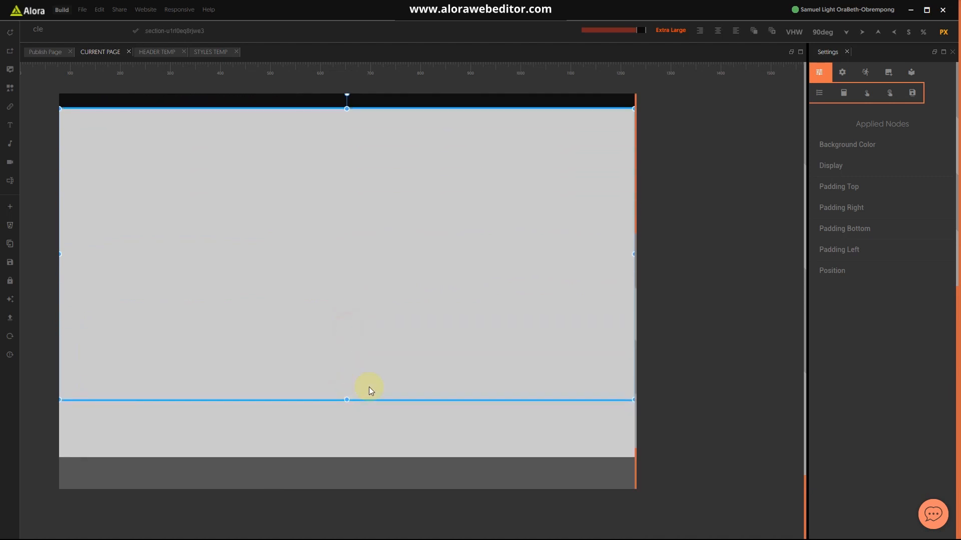
{"action": "scroll", "coordinate": [442, 313], "scroll_direction": "up", "scroll_amount": 4}
Step: Apply the Background-Color-1 style from the Photos presets to the enlarged section below the hero, and save
{"action": "left_click", "coordinate": [435, 297]}
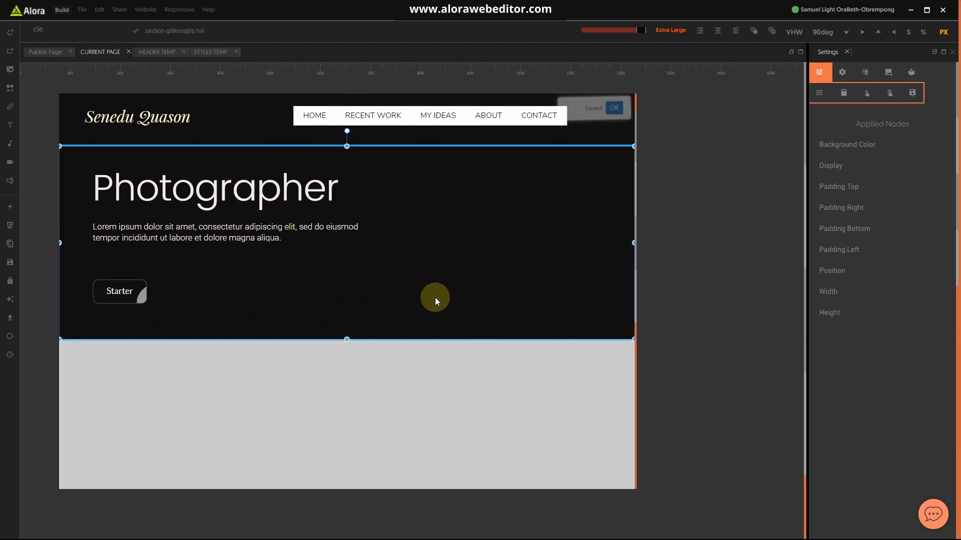
{"action": "left_click", "coordinate": [472, 423]}
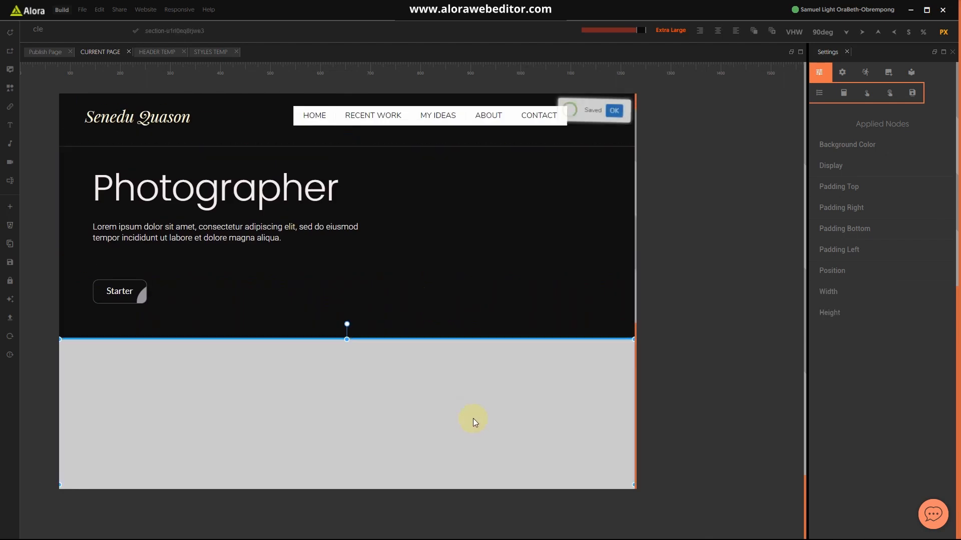
{"action": "left_click", "coordinate": [889, 93]}
{"action": "scroll", "coordinate": [881, 323], "scroll_direction": "down", "scroll_amount": 10}
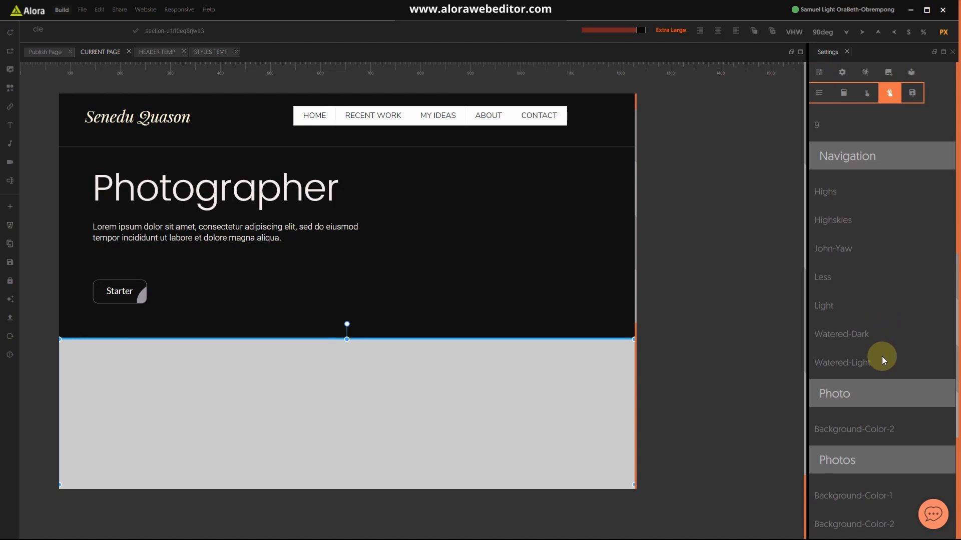
{"action": "left_click", "coordinate": [879, 348]}
{"action": "scroll", "coordinate": [297, 311], "scroll_direction": "down", "scroll_amount": 5}
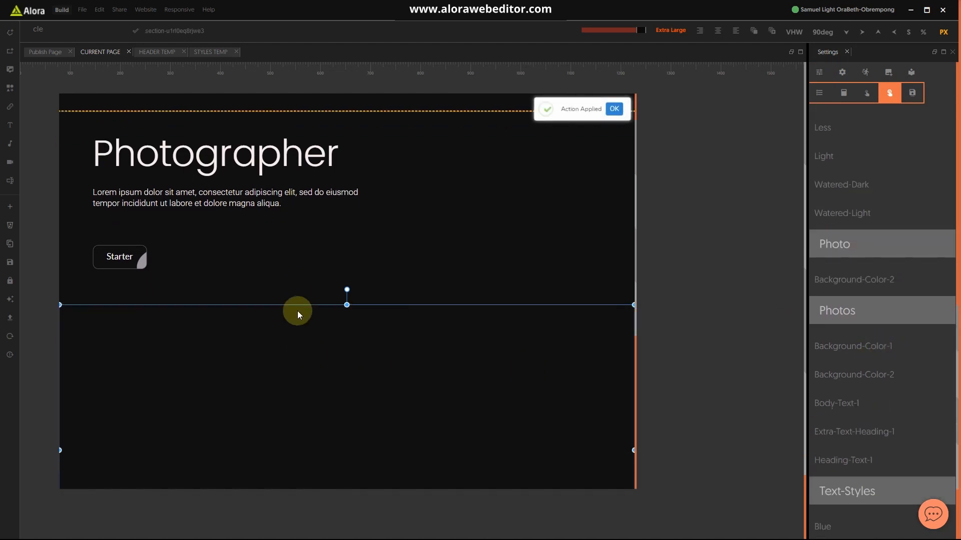
{"action": "scroll", "coordinate": [449, 304], "scroll_direction": "up", "scroll_amount": 5}
{"action": "left_click", "coordinate": [451, 295]}
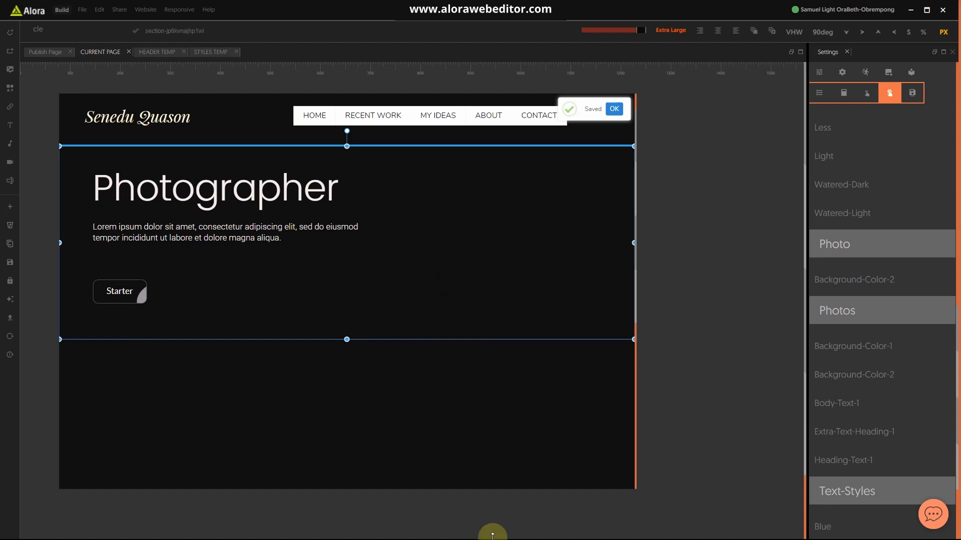
Step: Select the section below the hero, review the two-photo row in design.jpg, and return to Alora
{"action": "scroll", "coordinate": [519, 381], "scroll_direction": "down", "scroll_amount": 3}
{"action": "left_click", "coordinate": [520, 384]}
{"action": "scroll", "coordinate": [520, 383], "scroll_direction": "up", "scroll_amount": 3}
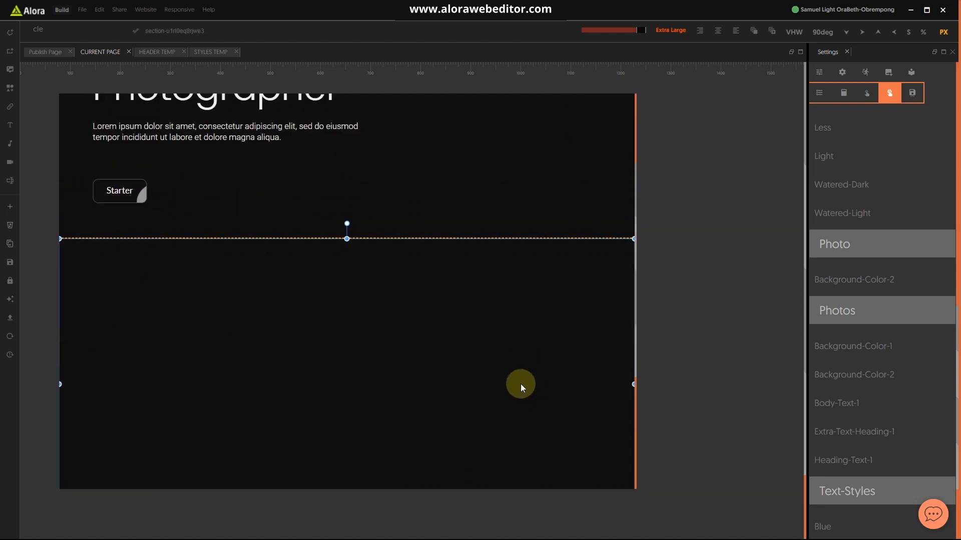
{"action": "key", "text": "super"}
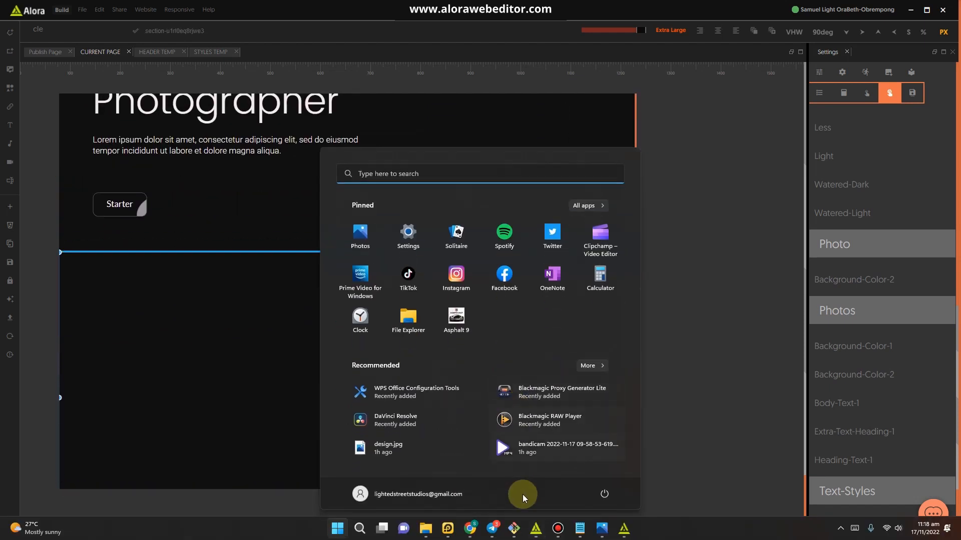
{"action": "left_click", "coordinate": [602, 528]}
{"action": "scroll", "coordinate": [540, 370], "scroll_direction": "down", "scroll_amount": 3}
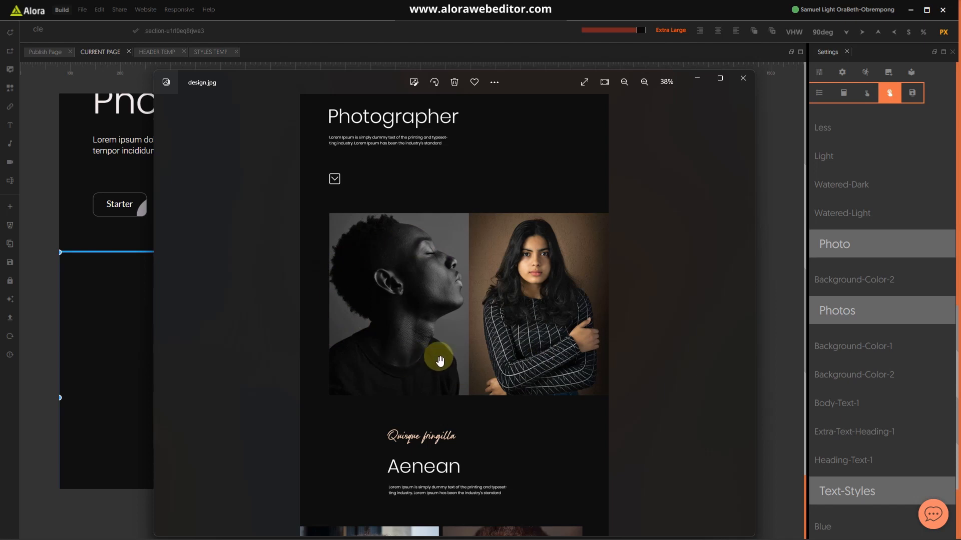
{"action": "left_click_drag", "start_coordinate": [428, 386], "coordinate": [476, 421]}
{"action": "left_click", "coordinate": [81, 382]}
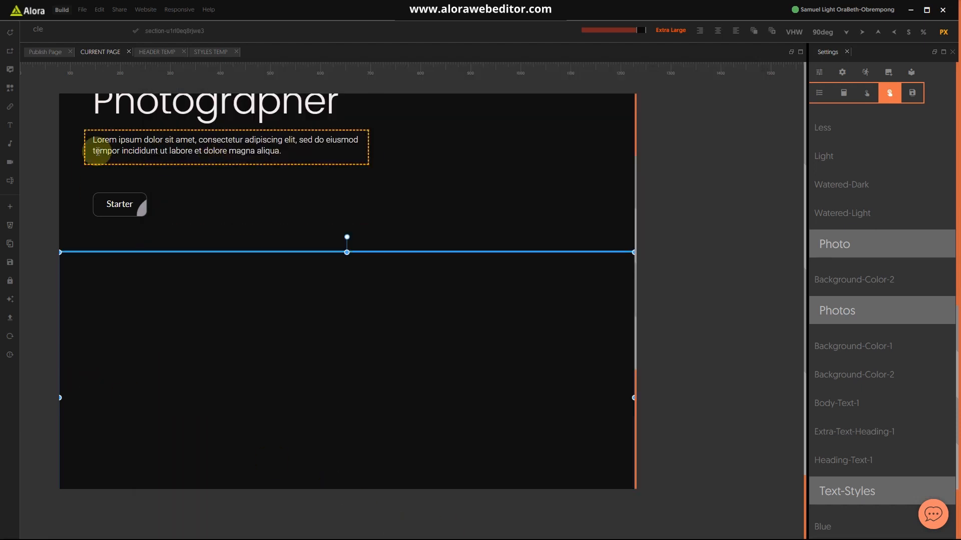
Step: Add two placeholder images side by side to the dark section below the hero
{"action": "scroll", "coordinate": [274, 421], "scroll_direction": "down", "scroll_amount": 2}
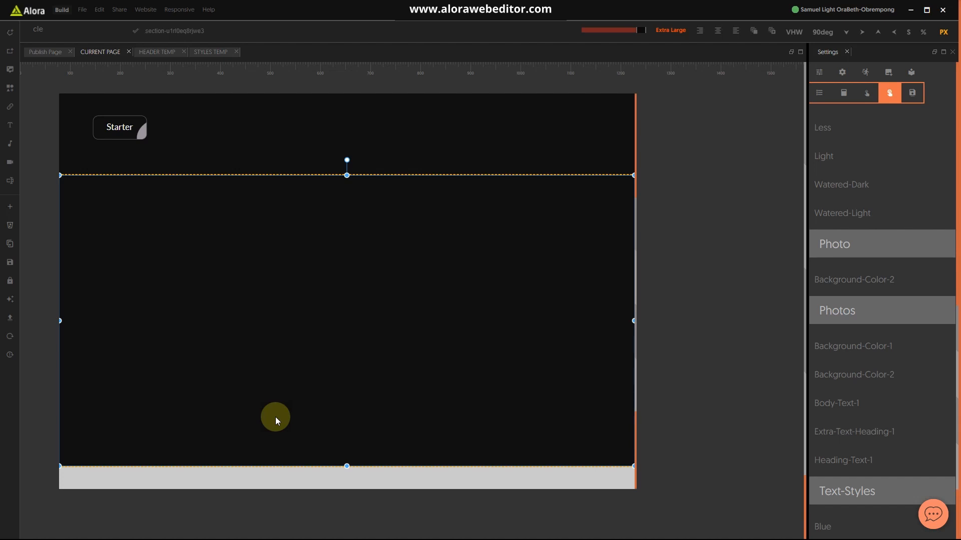
{"action": "left_click", "coordinate": [270, 467]}
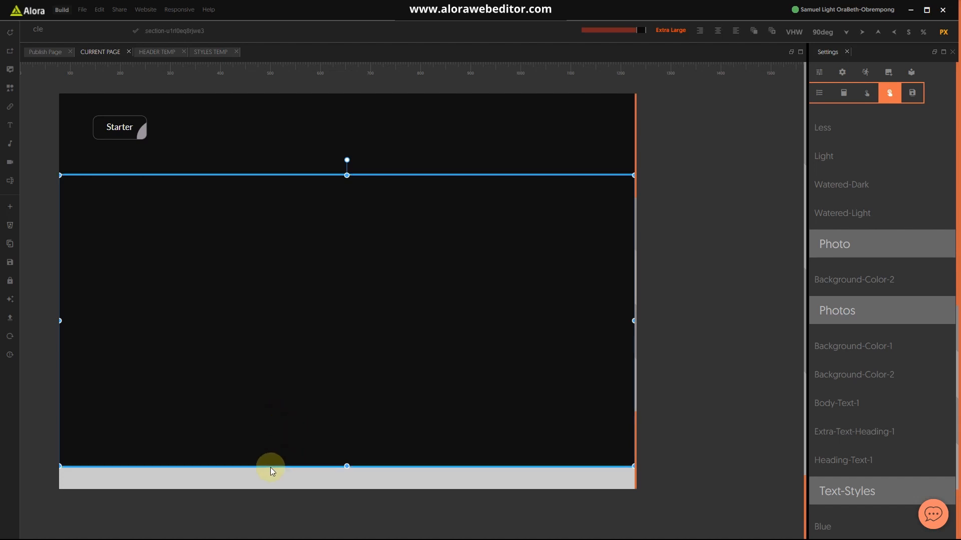
{"action": "left_click", "coordinate": [10, 70]}
{"action": "left_click", "coordinate": [11, 72]}
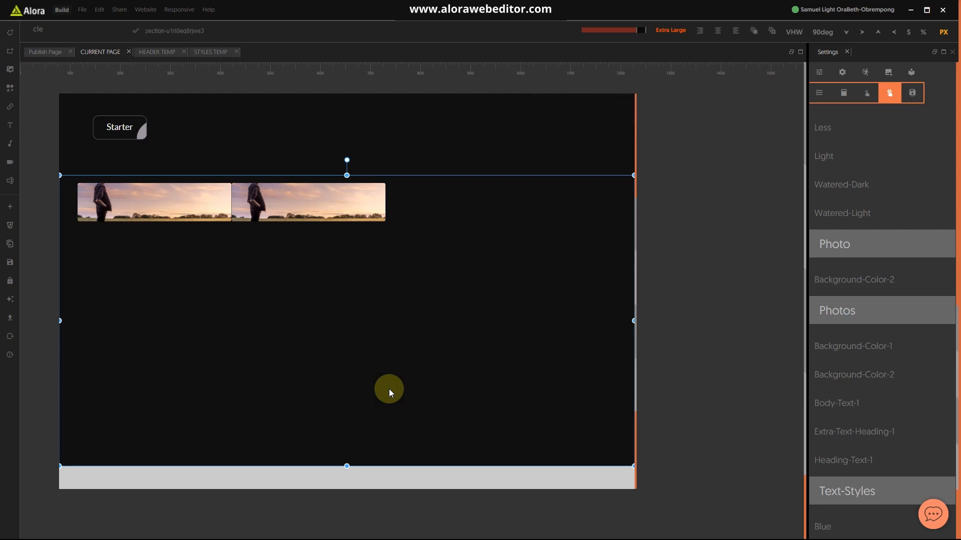
Step: Compare the two placeholder images on the page with the photo row in design.jpg, and return to Alora
{"action": "scroll", "coordinate": [463, 352], "scroll_direction": "up", "scroll_amount": 4}
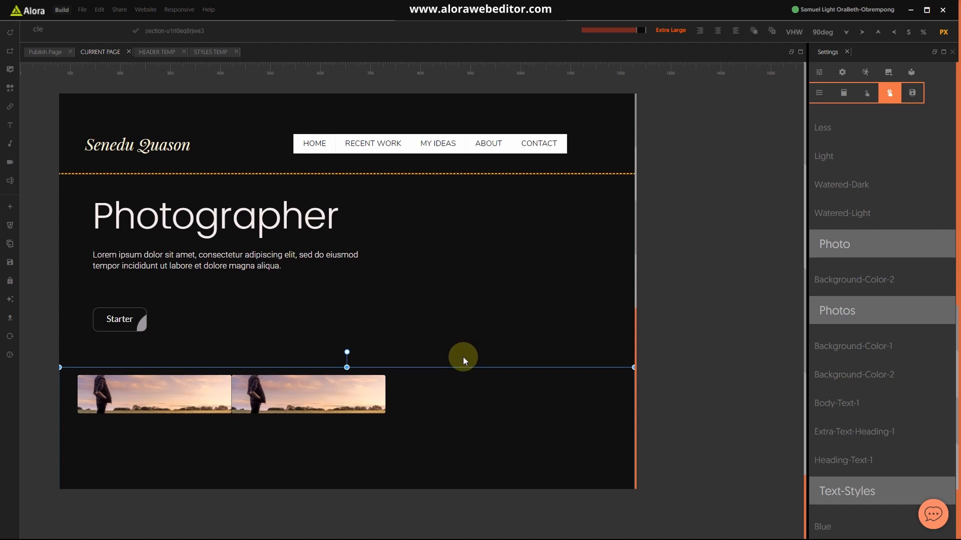
{"action": "scroll", "coordinate": [464, 356], "scroll_direction": "down", "scroll_amount": 5}
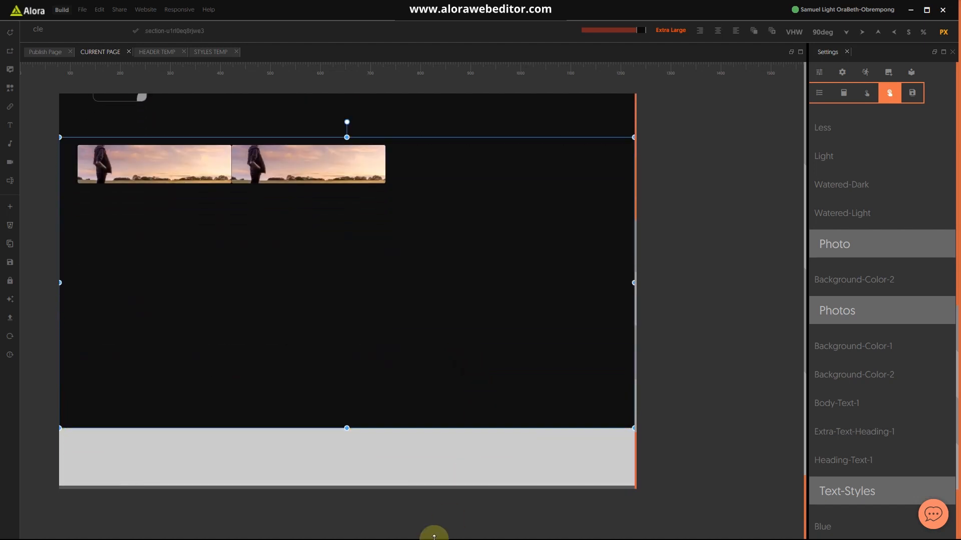
{"action": "key", "text": "super"}
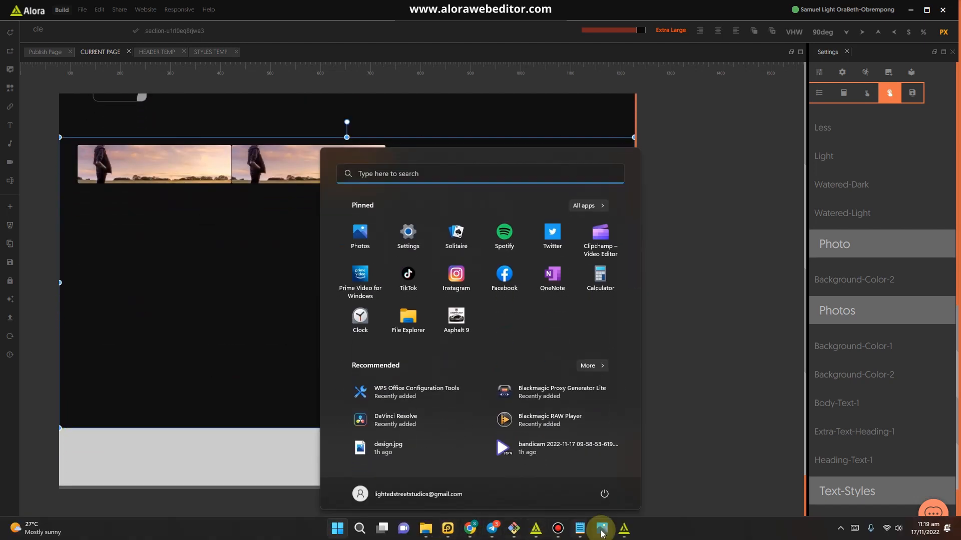
{"action": "mouse_move", "coordinate": [600, 525]}
{"action": "left_click", "coordinate": [602, 479]}
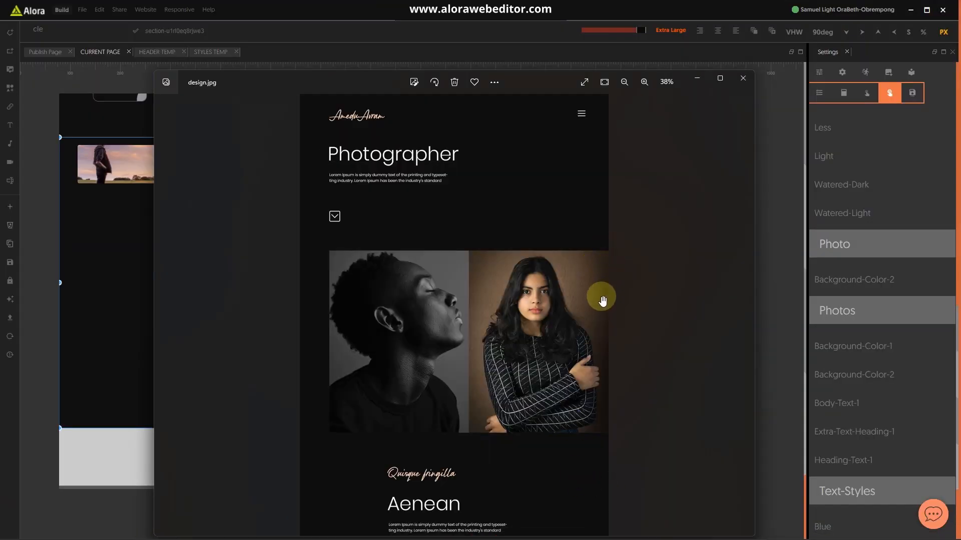
{"action": "left_click", "coordinate": [97, 292]}
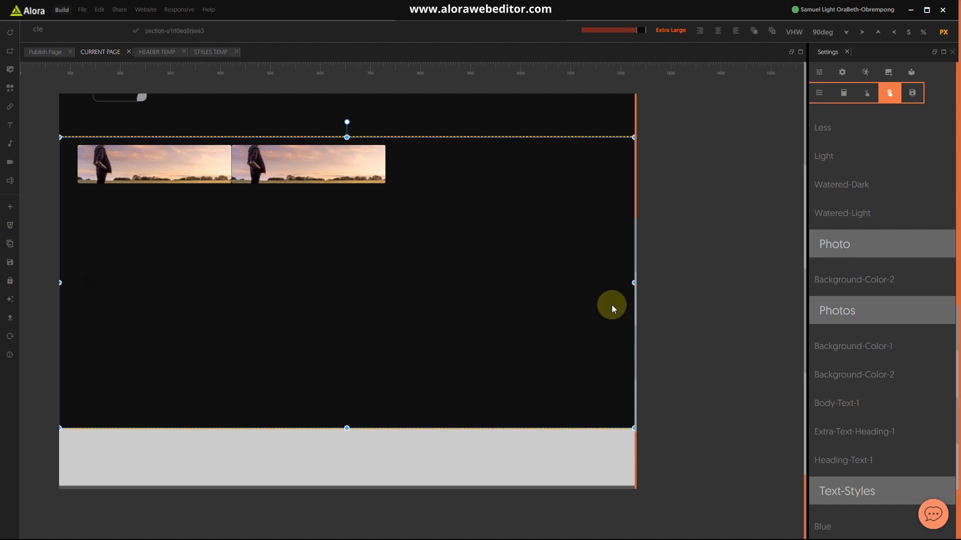
Step: Set the photo section's Padding Right and Padding Left to 0
{"action": "left_click", "coordinate": [820, 73]}
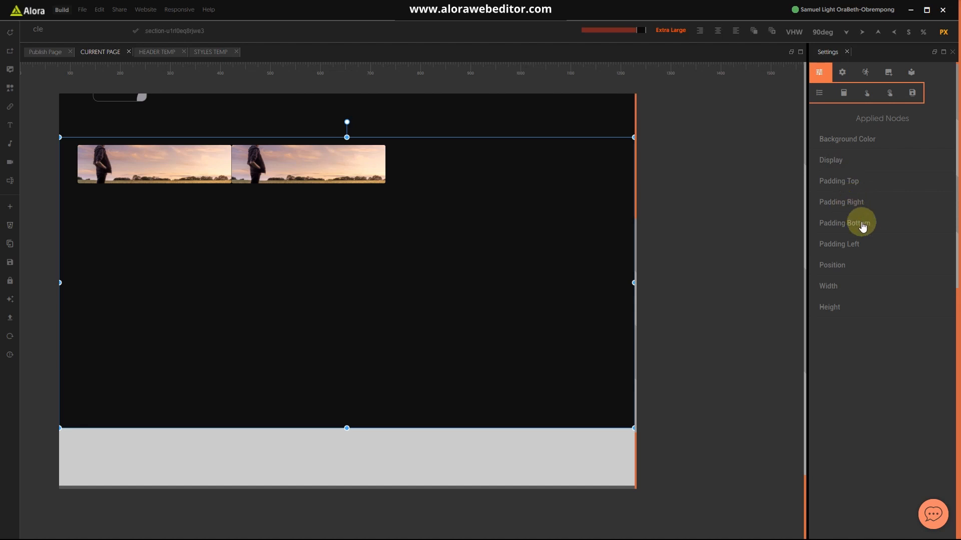
{"action": "left_click", "coordinate": [854, 203]}
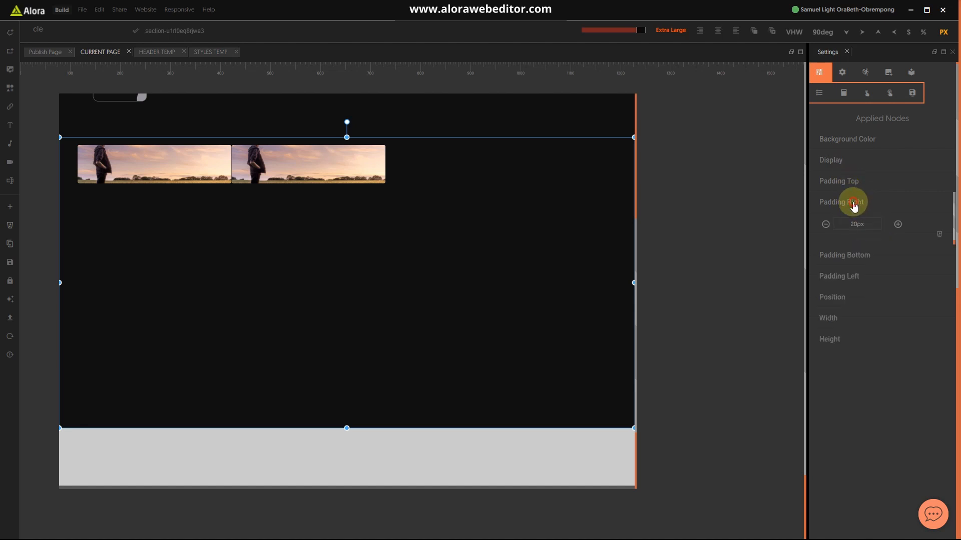
{"action": "type", "text": "0"}
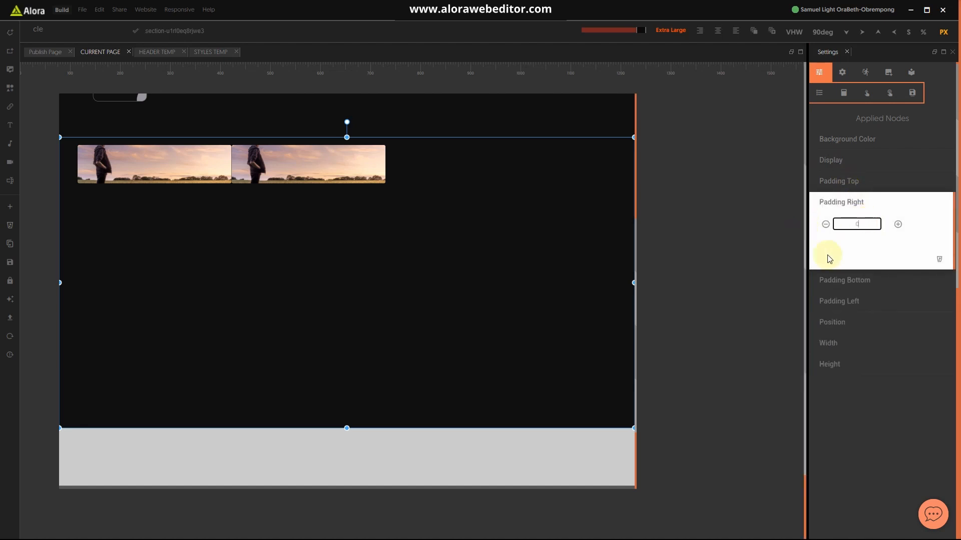
{"action": "left_click", "coordinate": [869, 203]}
{"action": "left_click", "coordinate": [856, 245]}
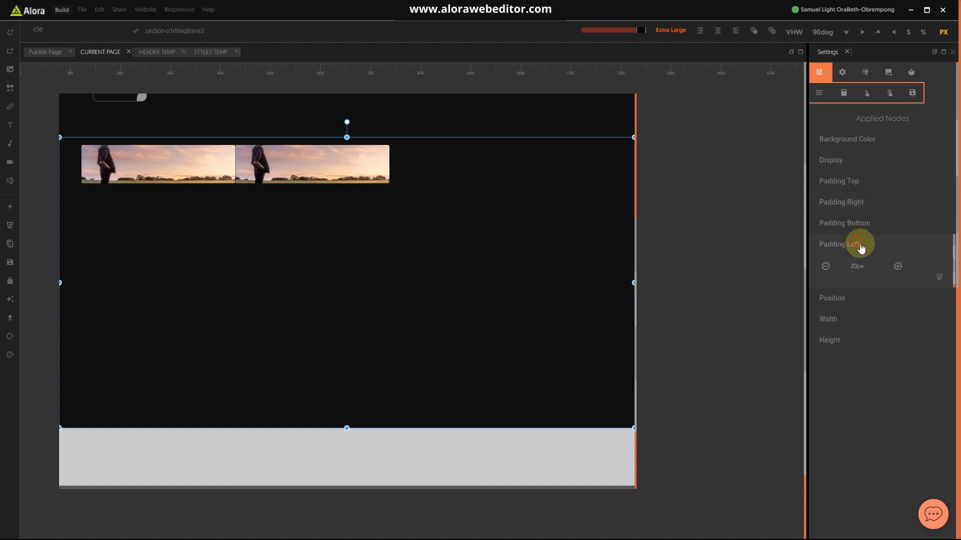
{"action": "type", "text": "0"}
{"action": "left_click", "coordinate": [857, 245]}
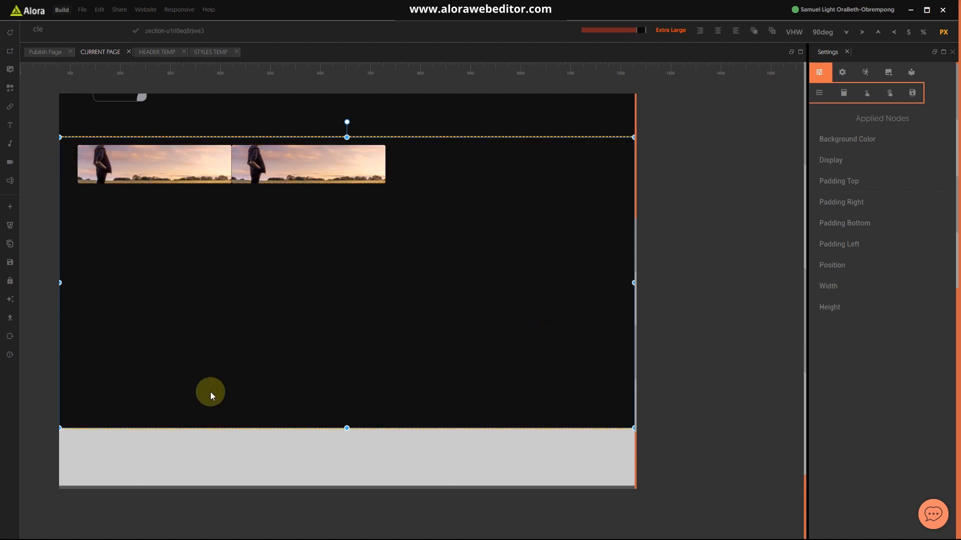
Step: Add the RemoveSectionWrapper node to the section holding the two placeholder images
{"action": "scroll", "coordinate": [210, 392], "scroll_direction": "up", "scroll_amount": 5}
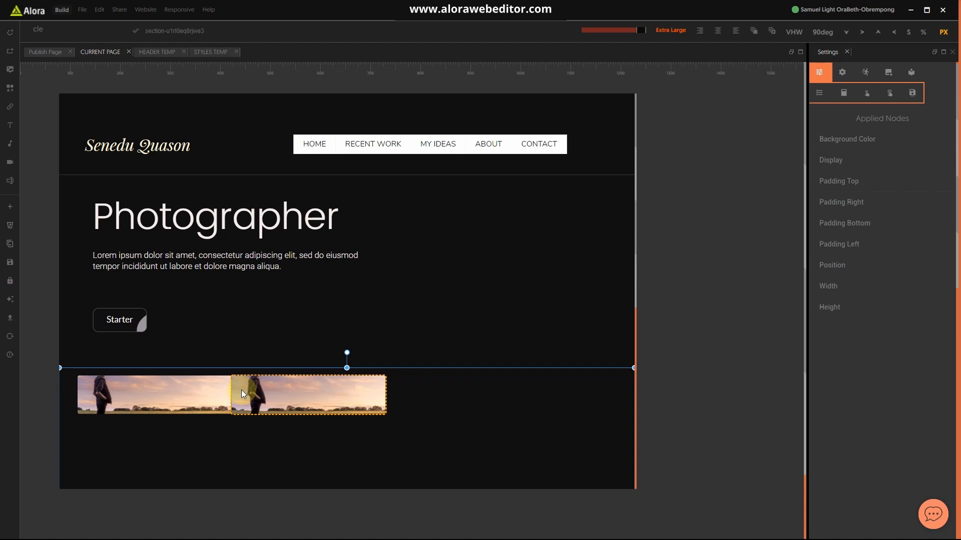
{"action": "scroll", "coordinate": [215, 395], "scroll_direction": "down", "scroll_amount": 3}
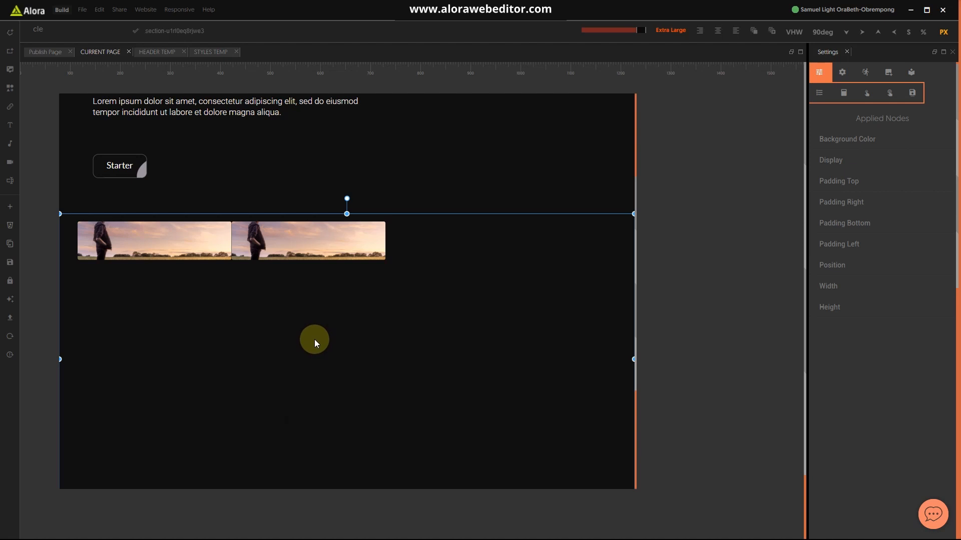
{"action": "left_click", "coordinate": [57, 30]}
{"action": "type", "text": "remove"}
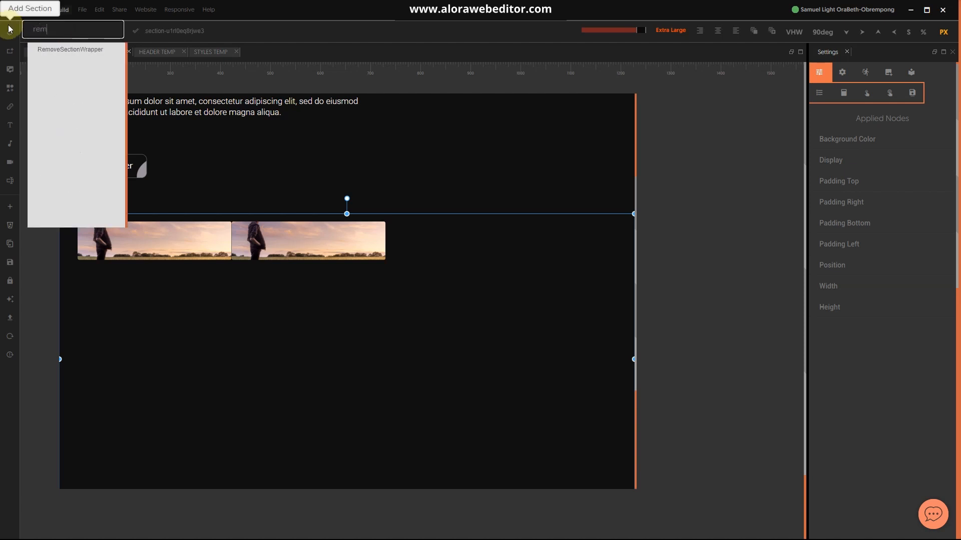
{"action": "key", "text": "Return"}
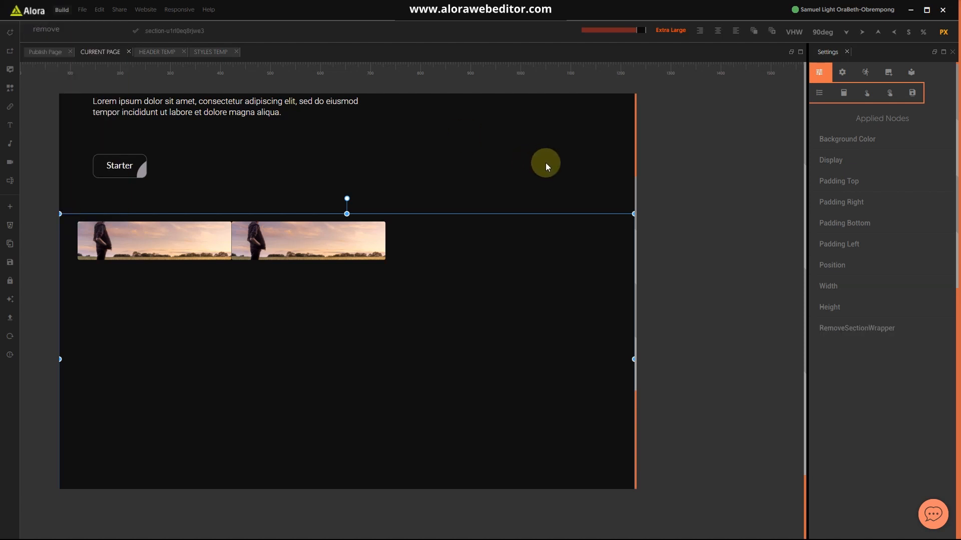
{"action": "left_click", "coordinate": [73, 29]}
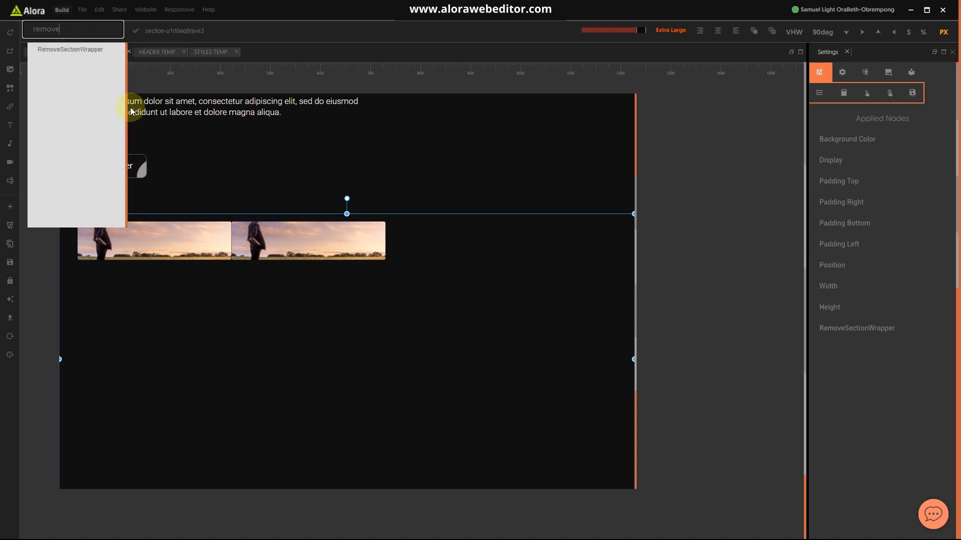
{"action": "left_click", "coordinate": [60, 52]}
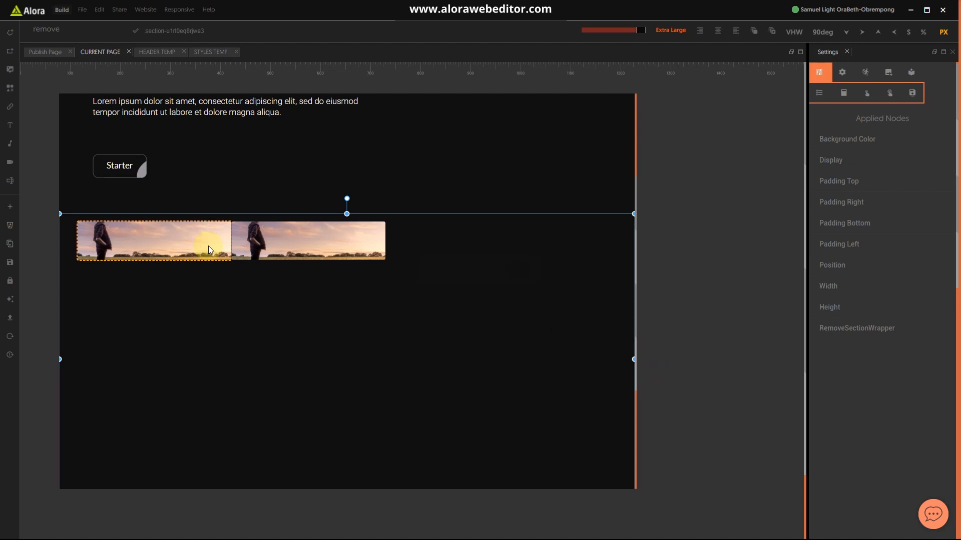
Step: Set the Float of both placeholder images to right
{"action": "left_click", "coordinate": [138, 233]}
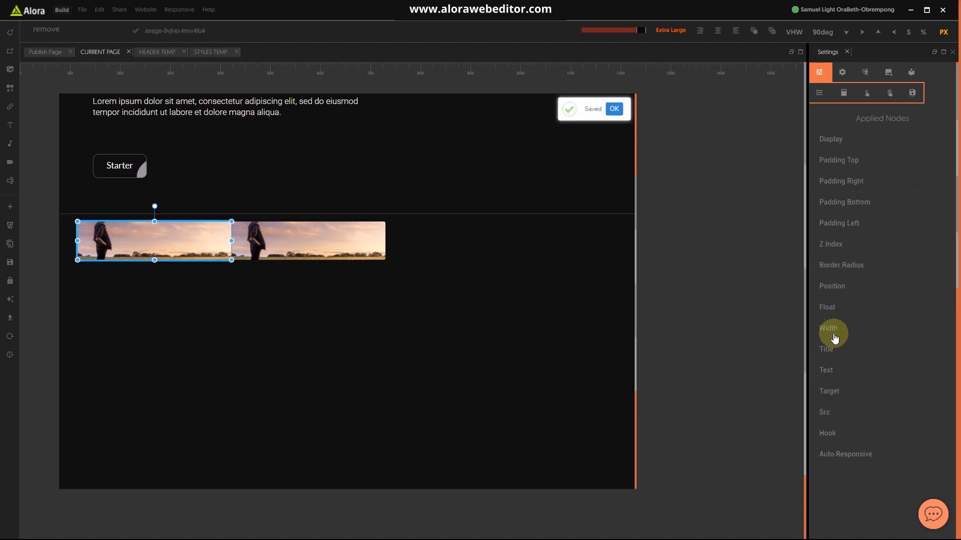
{"action": "left_click", "coordinate": [833, 305]}
{"action": "left_click", "coordinate": [842, 329]}
{"action": "scroll", "coordinate": [843, 363], "scroll_direction": "down", "scroll_amount": 1}
{"action": "left_click", "coordinate": [835, 365]}
{"action": "left_click", "coordinate": [218, 247]}
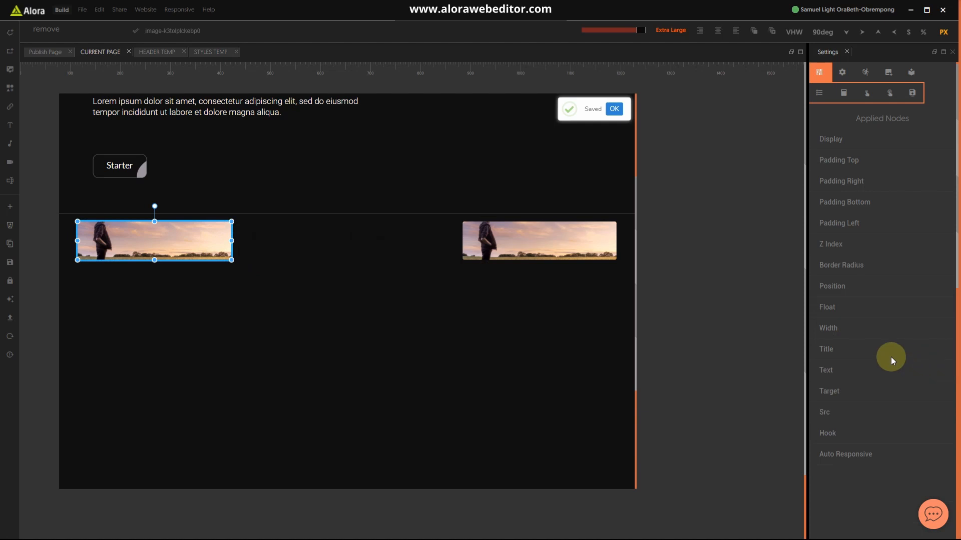
{"action": "left_click", "coordinate": [846, 330]}
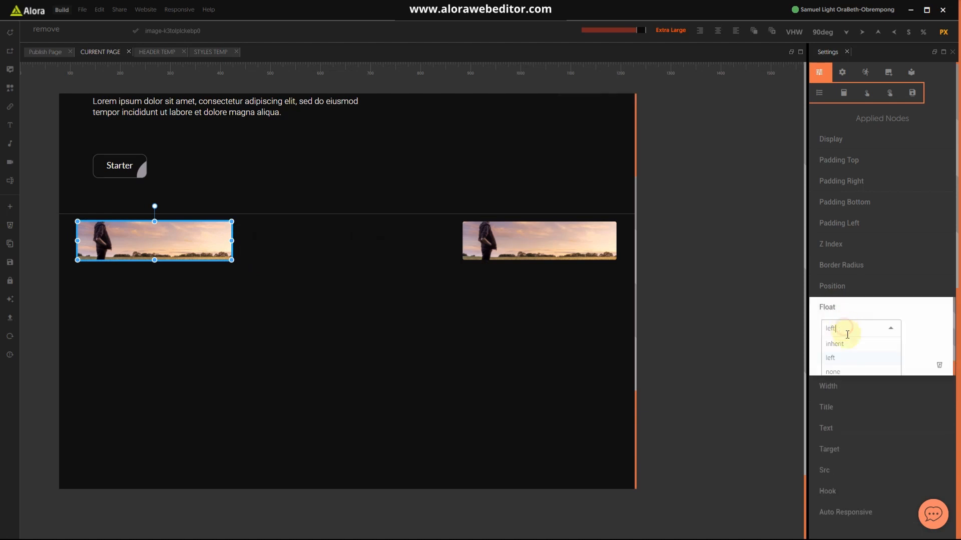
{"action": "scroll", "coordinate": [842, 365], "scroll_direction": "down", "scroll_amount": 1}
{"action": "left_click", "coordinate": [835, 368]}
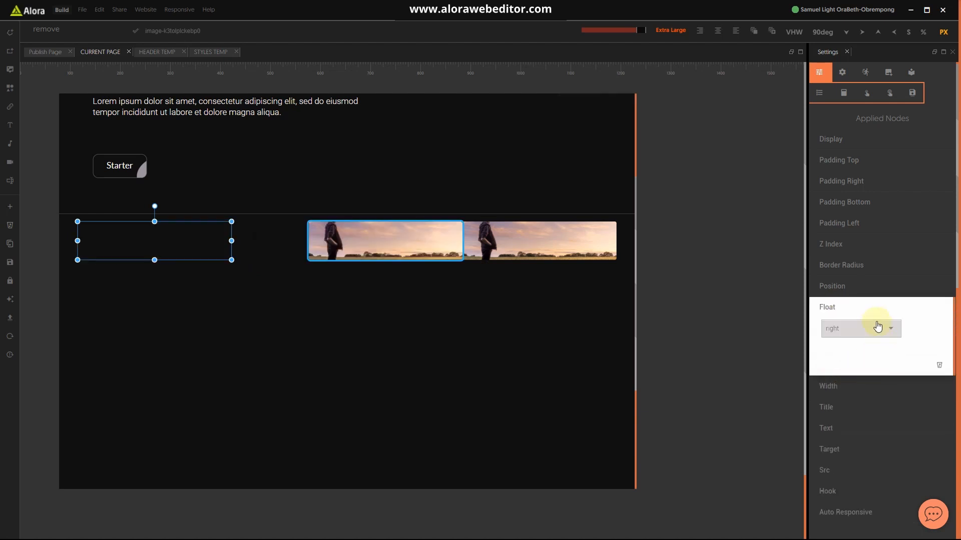
{"action": "left_click", "coordinate": [602, 416]}
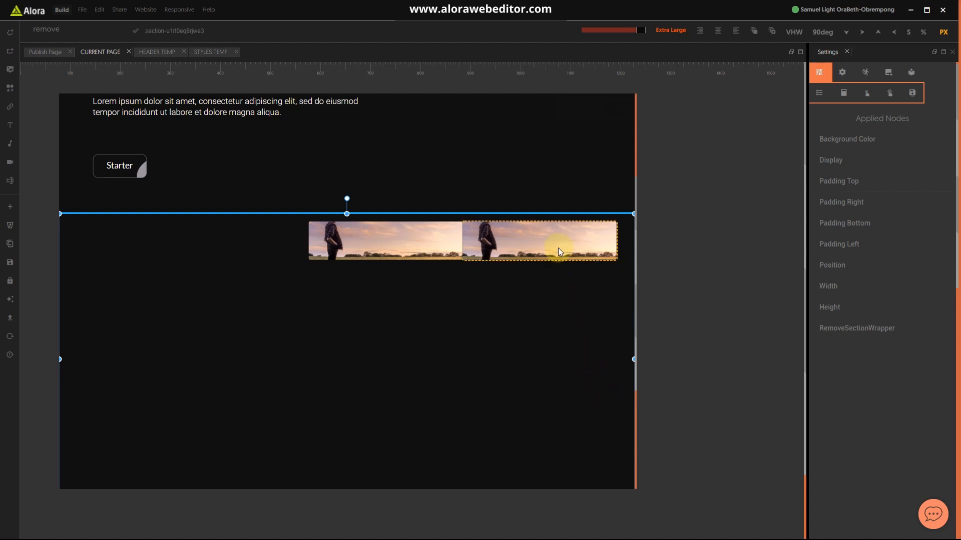
Step: Select the left placeholder image, check the photo row's layout in design.jpg, and return to Alora
{"action": "left_click", "coordinate": [424, 248]}
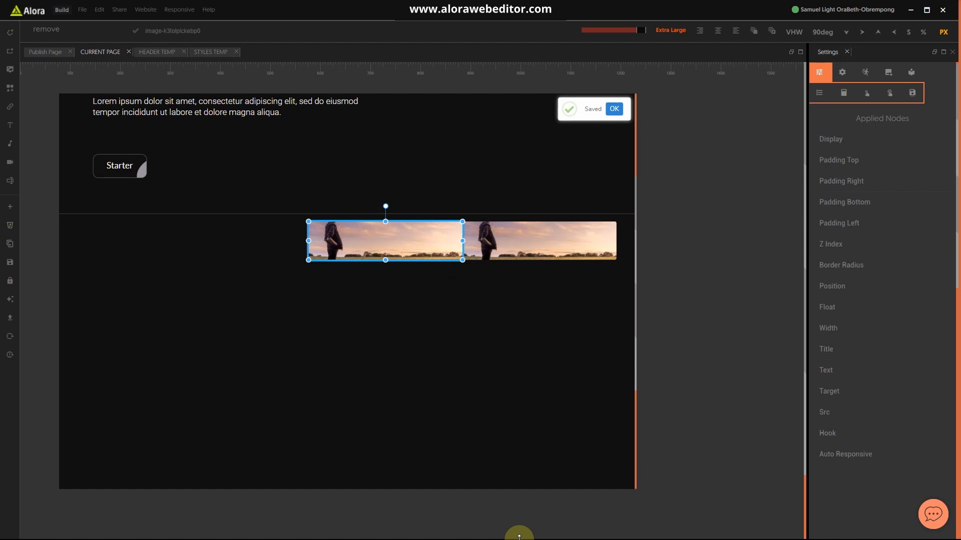
{"action": "key", "text": "super"}
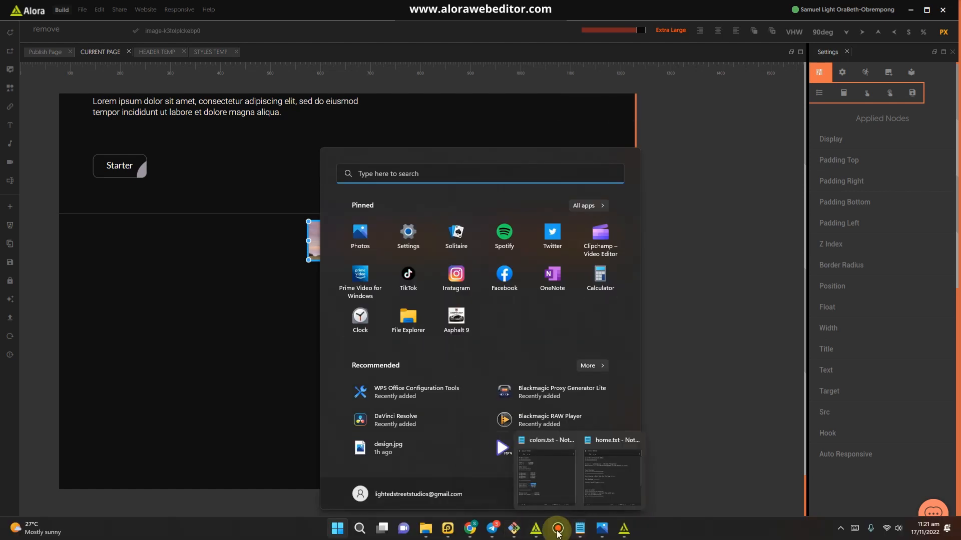
{"action": "left_click", "coordinate": [592, 536]}
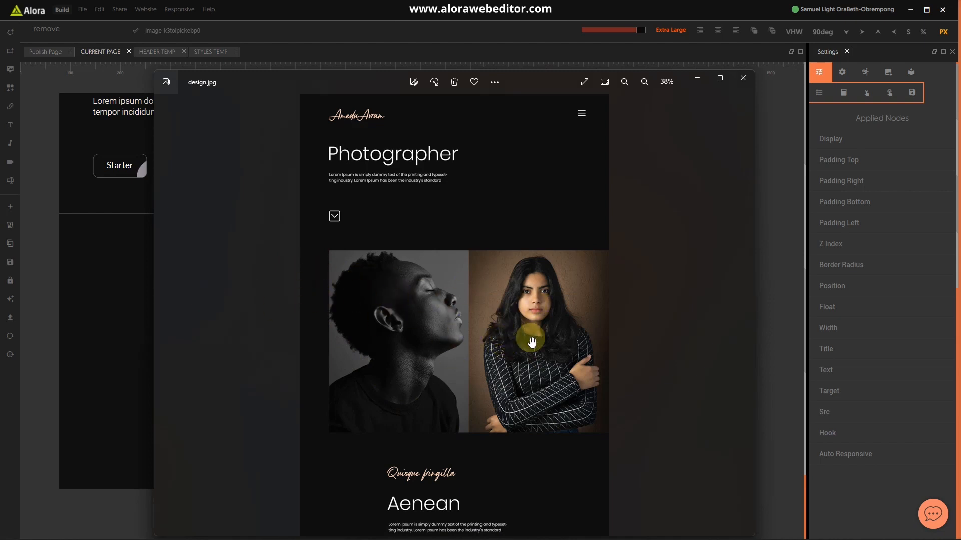
{"action": "left_click", "coordinate": [107, 299]}
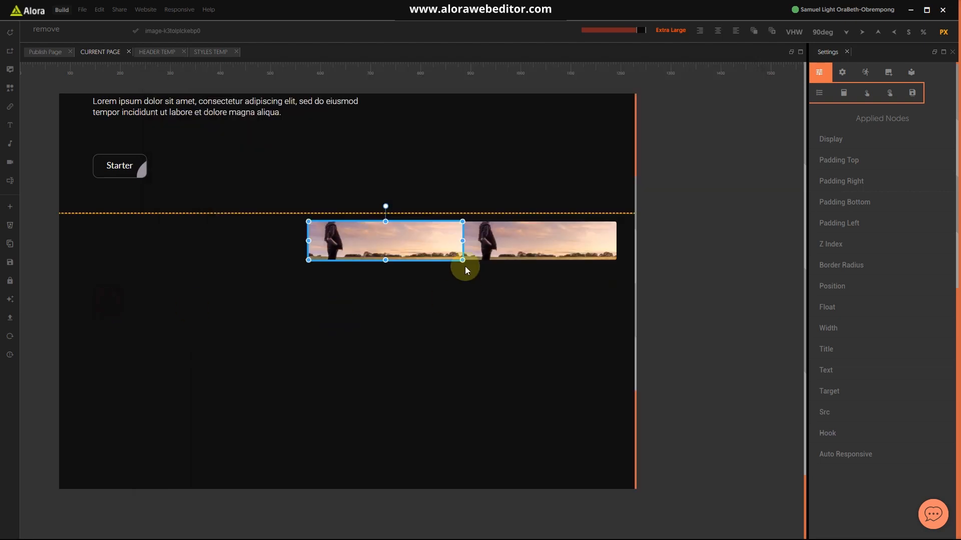
Step: Switch the measurement unit to % and set the left placeholder image's Width to 40%
{"action": "left_click", "coordinate": [437, 245]}
{"action": "left_click", "coordinate": [924, 30]}
{"action": "left_click", "coordinate": [835, 330]}
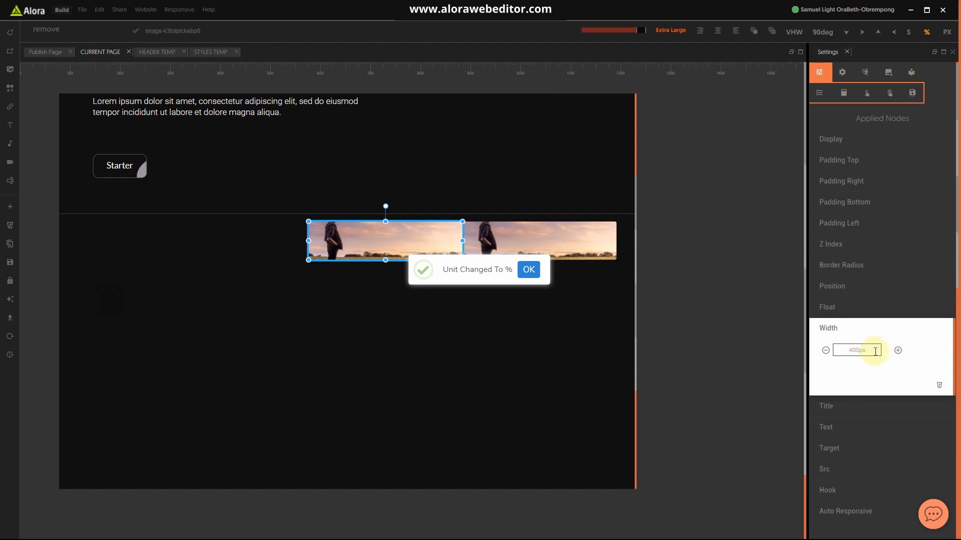
{"action": "type", "text": "40"}
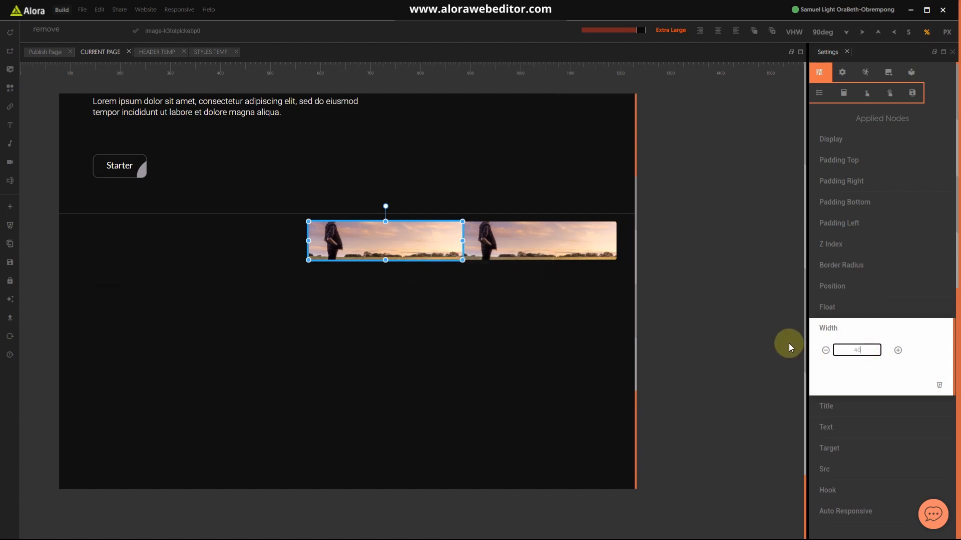
{"action": "left_click", "coordinate": [851, 327]}
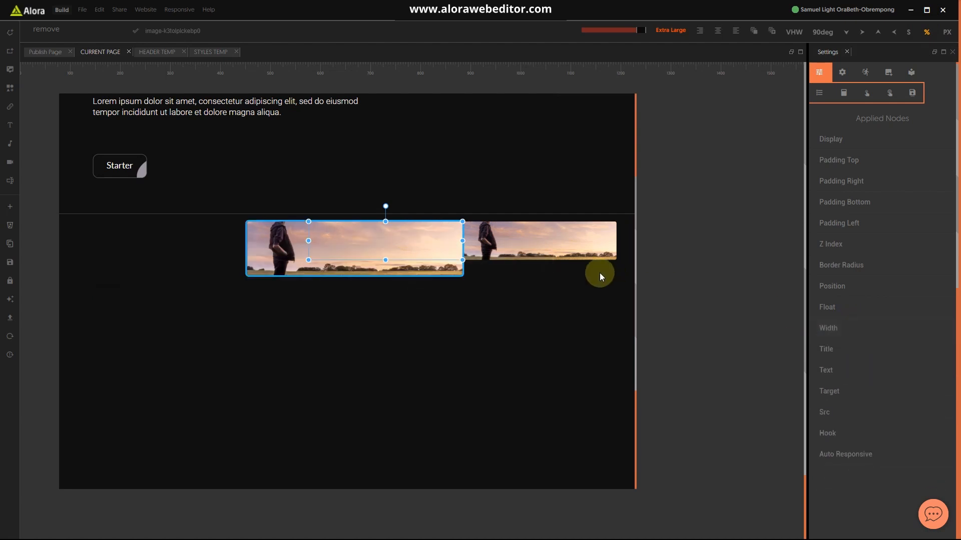
Step: Set the right placeholder image's Width to 40%
{"action": "left_click", "coordinate": [572, 244]}
{"action": "left_click", "coordinate": [845, 330]}
{"action": "left_click", "coordinate": [868, 349]}
{"action": "type", "text": "40"}
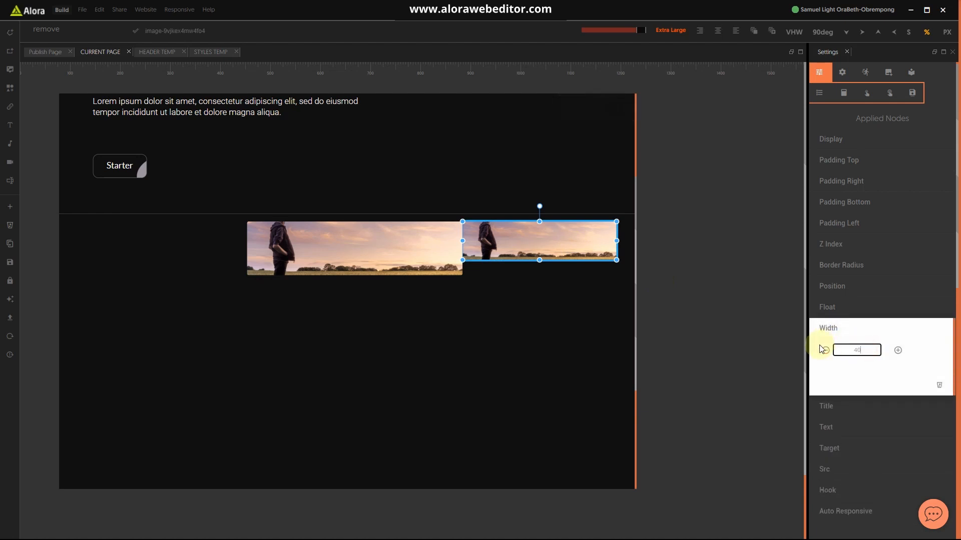
{"action": "left_click", "coordinate": [868, 326]}
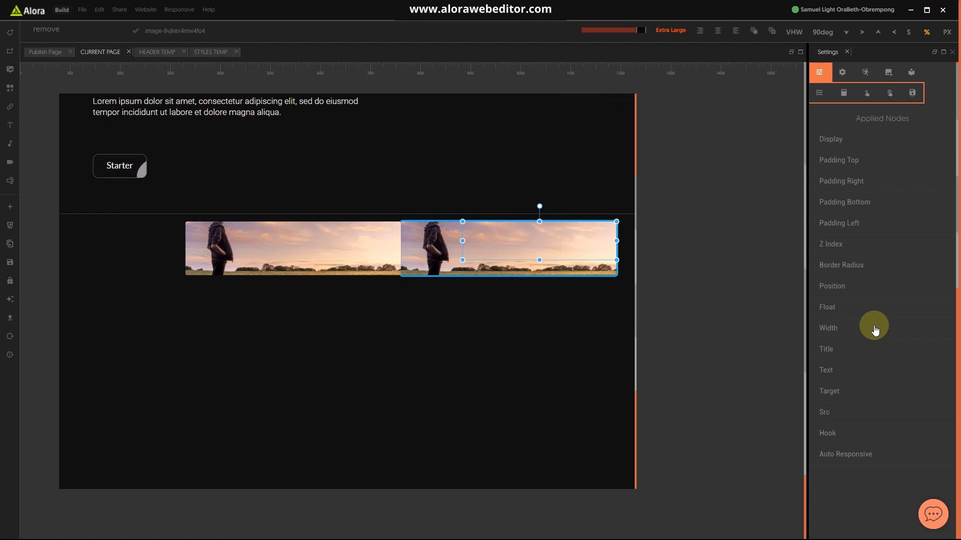
{"action": "left_click", "coordinate": [588, 344]}
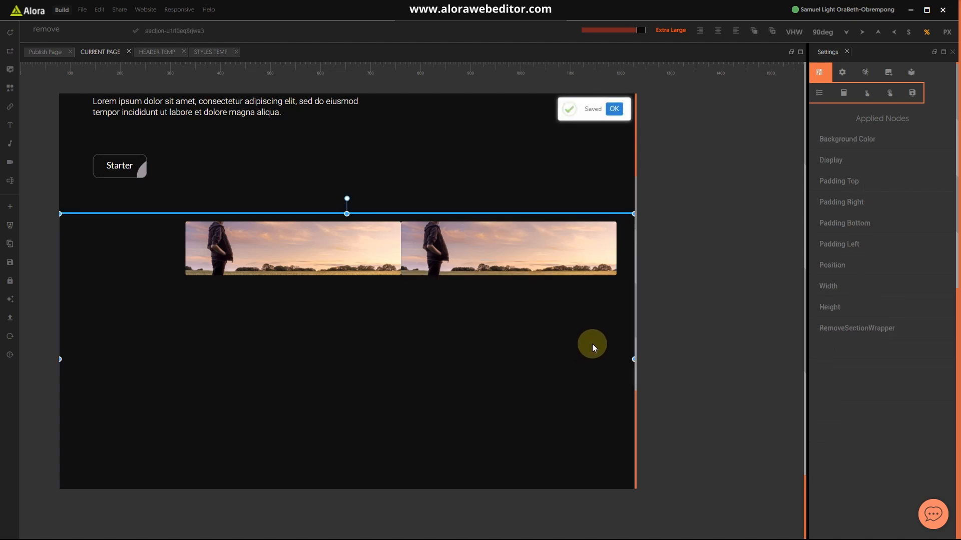
Step: Set the Width of both placeholder images to 45%
{"action": "left_click", "coordinate": [319, 236]}
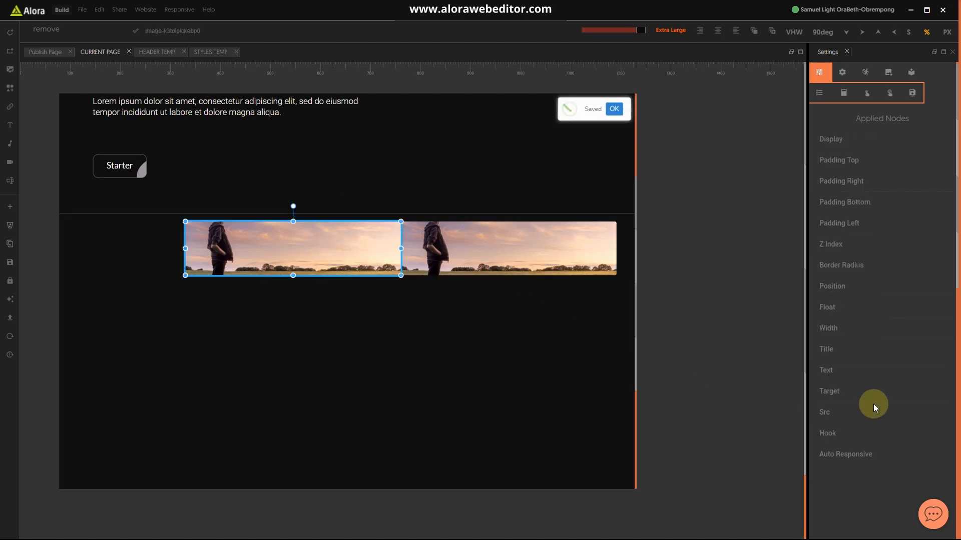
{"action": "left_click", "coordinate": [842, 334]}
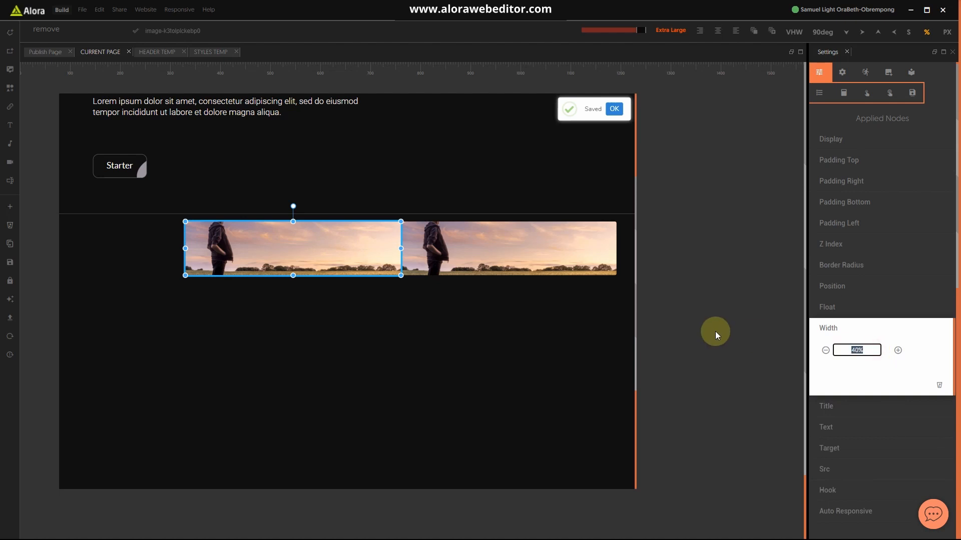
{"action": "type", "text": "45"}
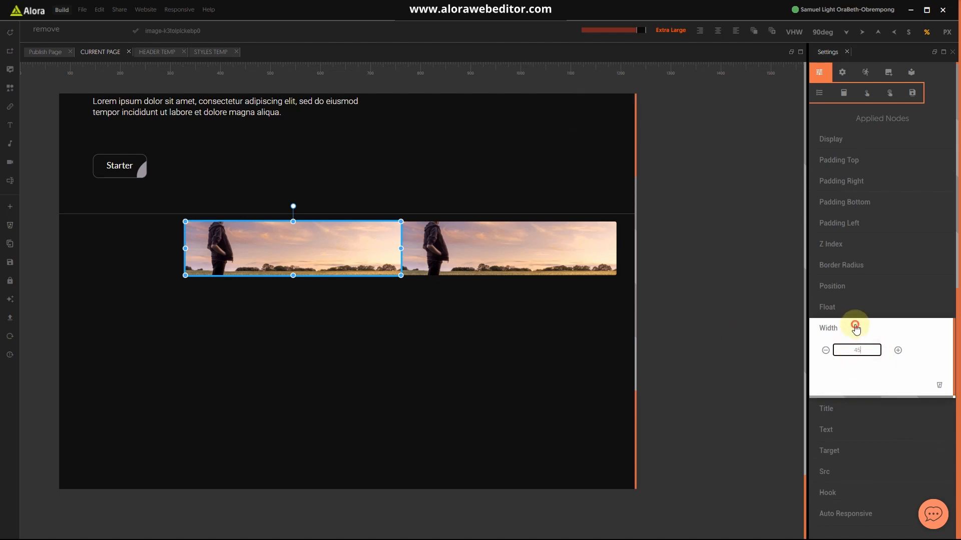
{"action": "left_click", "coordinate": [855, 327]}
{"action": "left_click", "coordinate": [559, 257]}
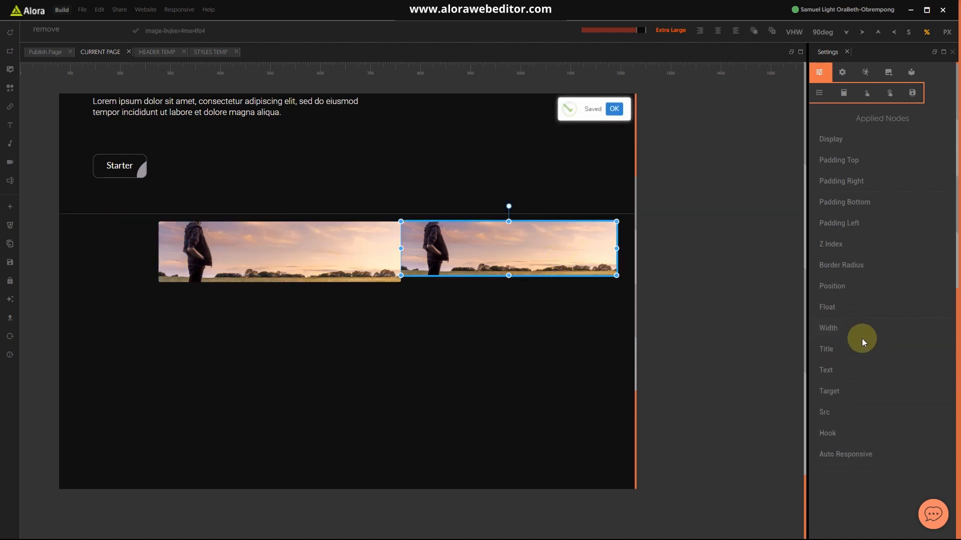
{"action": "left_click", "coordinate": [828, 327]}
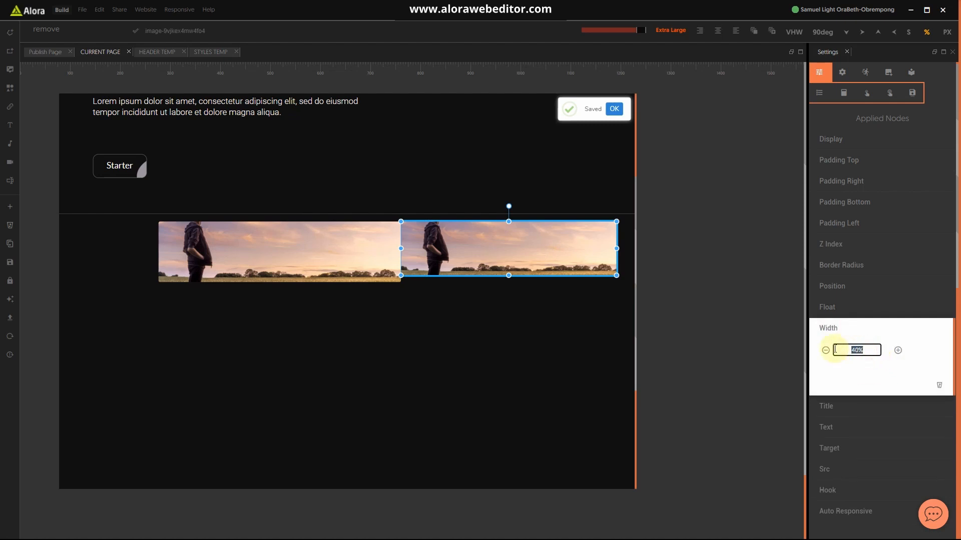
{"action": "type", "text": "45"}
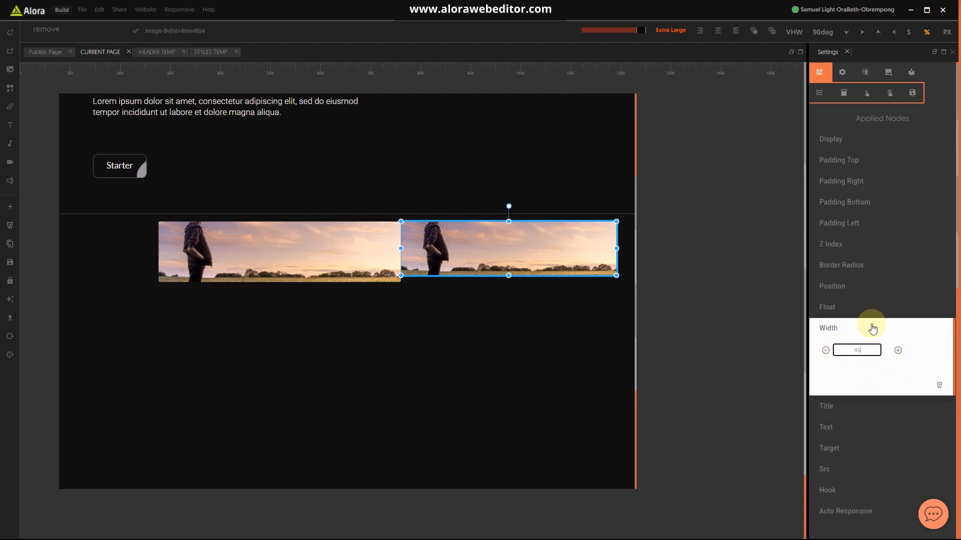
{"action": "left_click", "coordinate": [872, 329]}
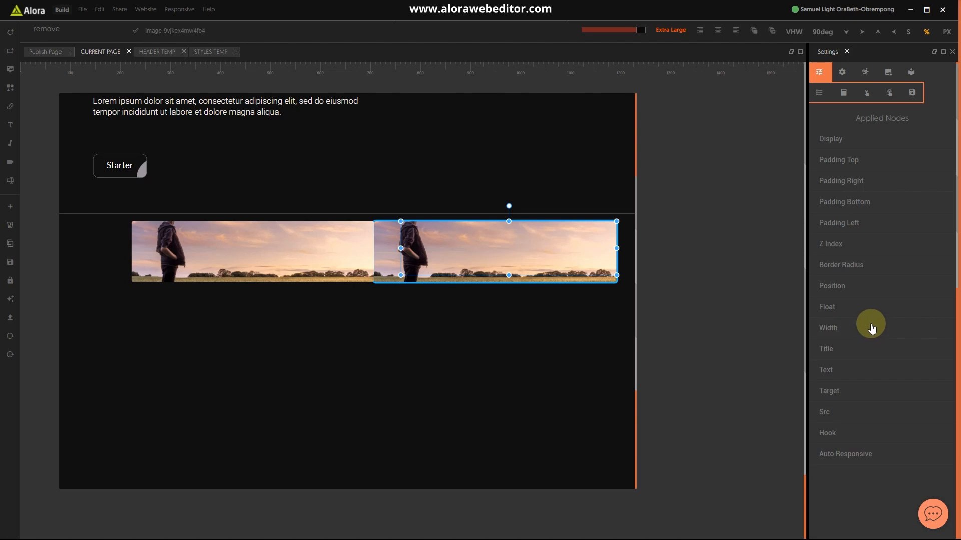
{"action": "left_click", "coordinate": [614, 374]}
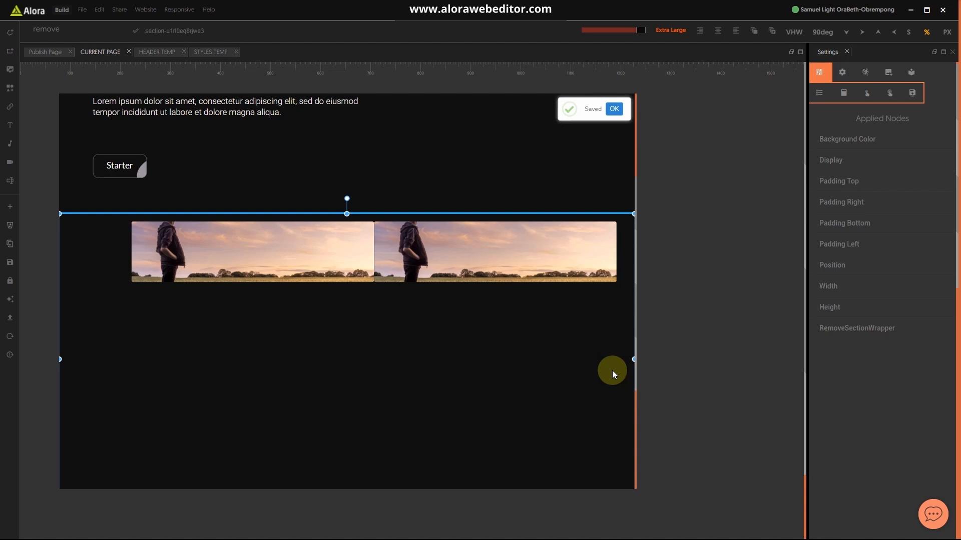
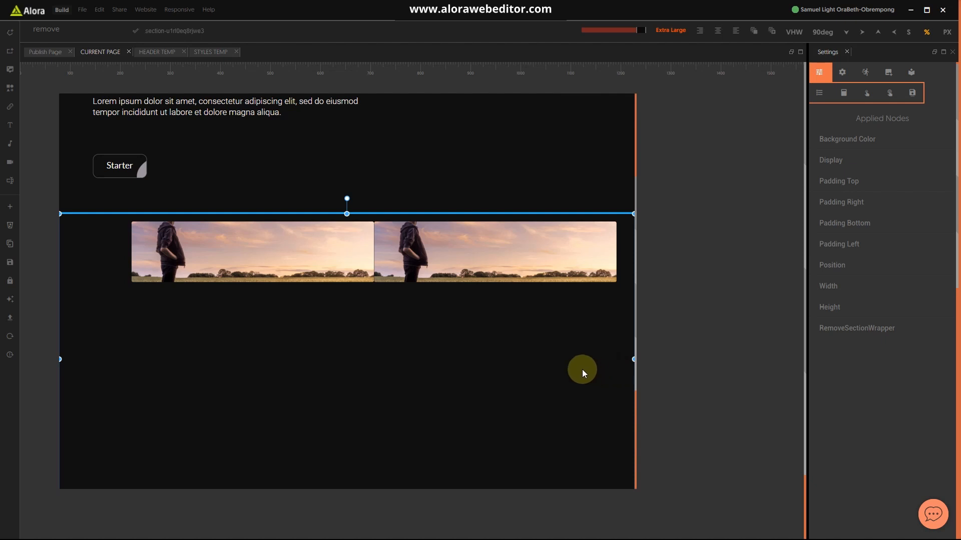
Step: Delete the Top and Left nodes from the photo section
{"action": "left_click", "coordinate": [332, 270]}
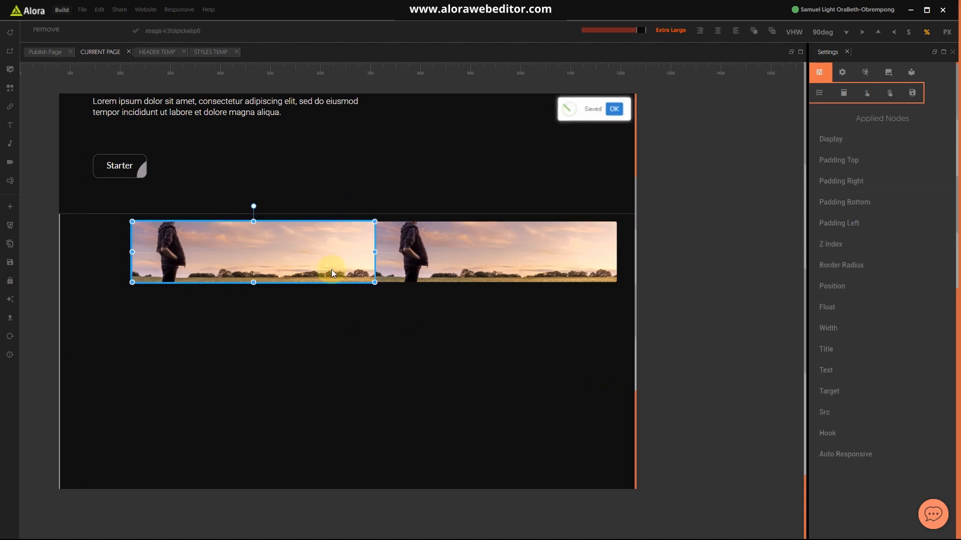
{"action": "left_click", "coordinate": [363, 353]}
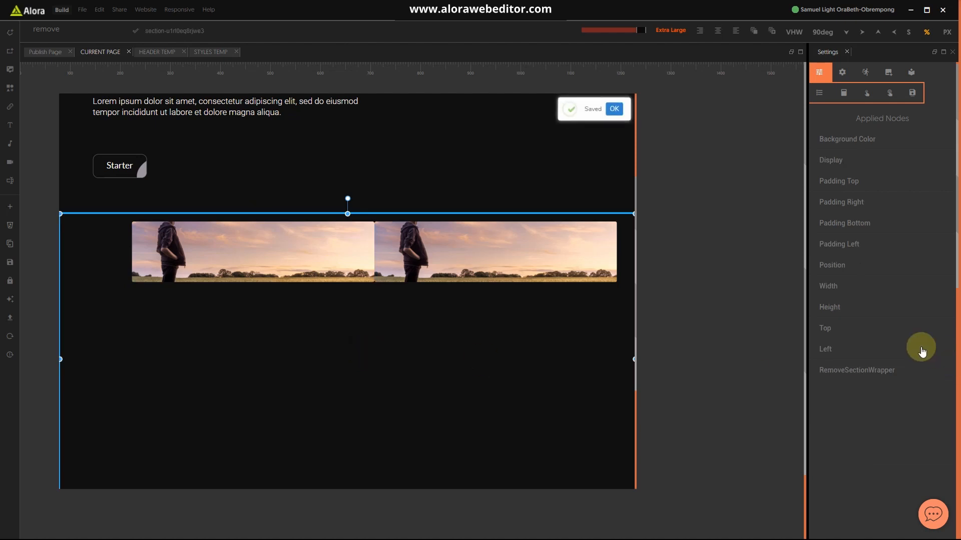
{"action": "left_click", "coordinate": [847, 331]}
{"action": "left_click", "coordinate": [937, 384]}
{"action": "left_click", "coordinate": [860, 328]}
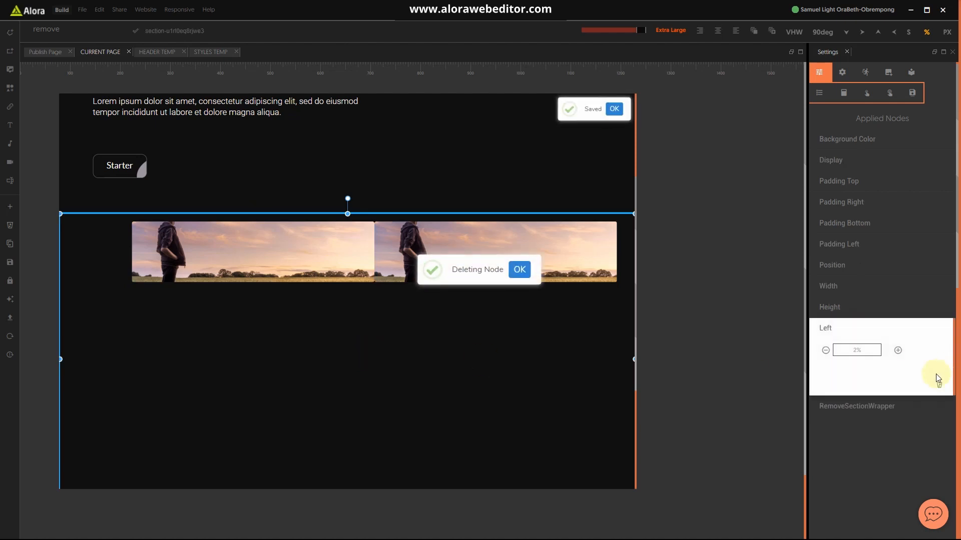
{"action": "left_click", "coordinate": [939, 385]}
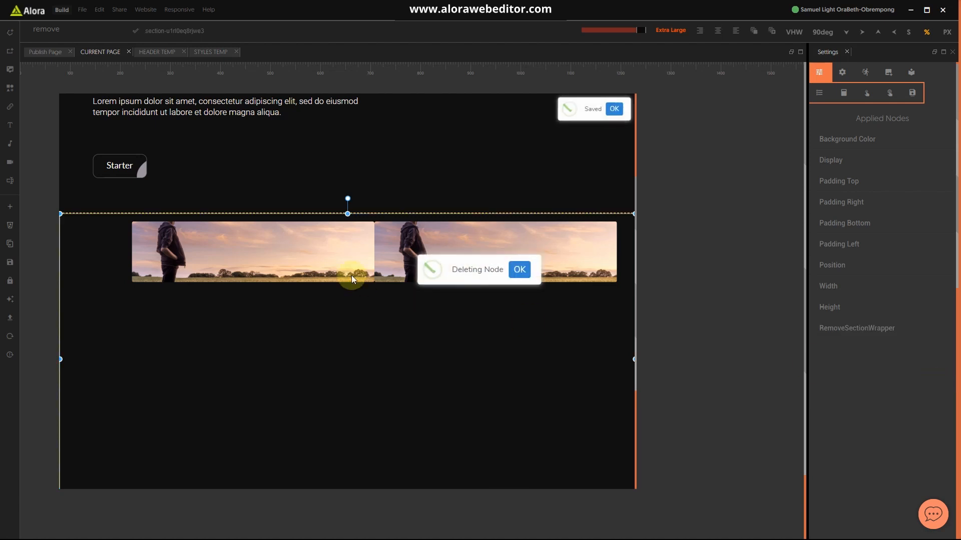
Step: Set the Width of both placeholder images to 47%
{"action": "left_click", "coordinate": [329, 258]}
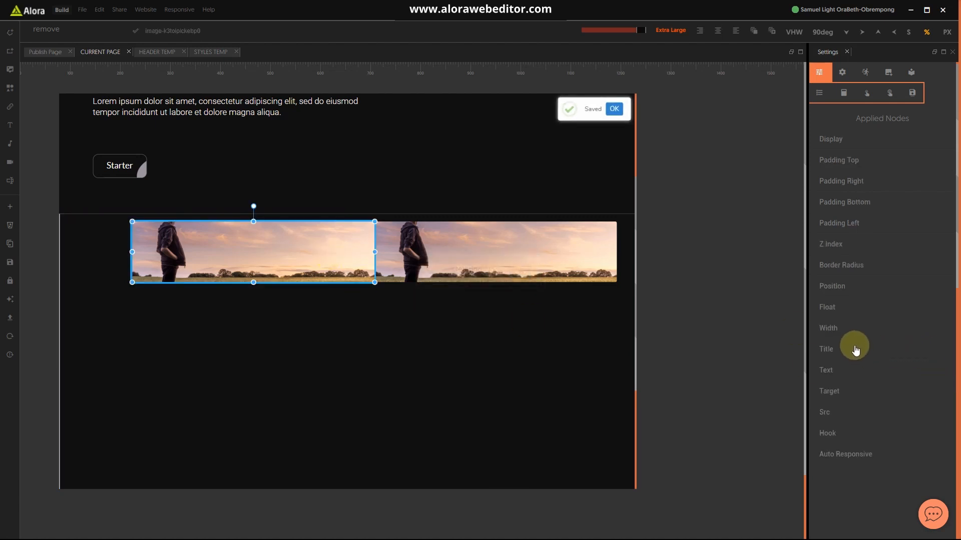
{"action": "left_click", "coordinate": [840, 330]}
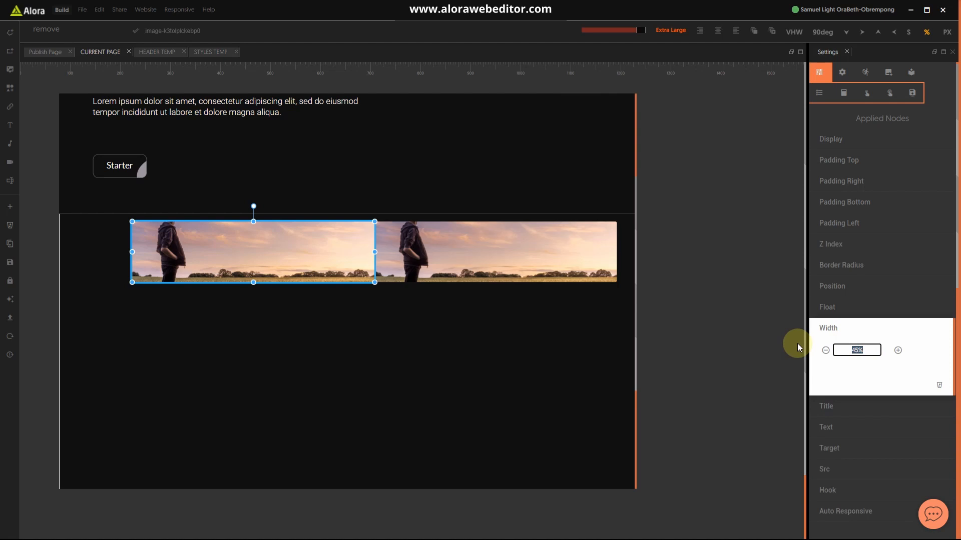
{"action": "type", "text": "47"}
{"action": "left_click", "coordinate": [864, 328]}
{"action": "left_click", "coordinate": [539, 270]}
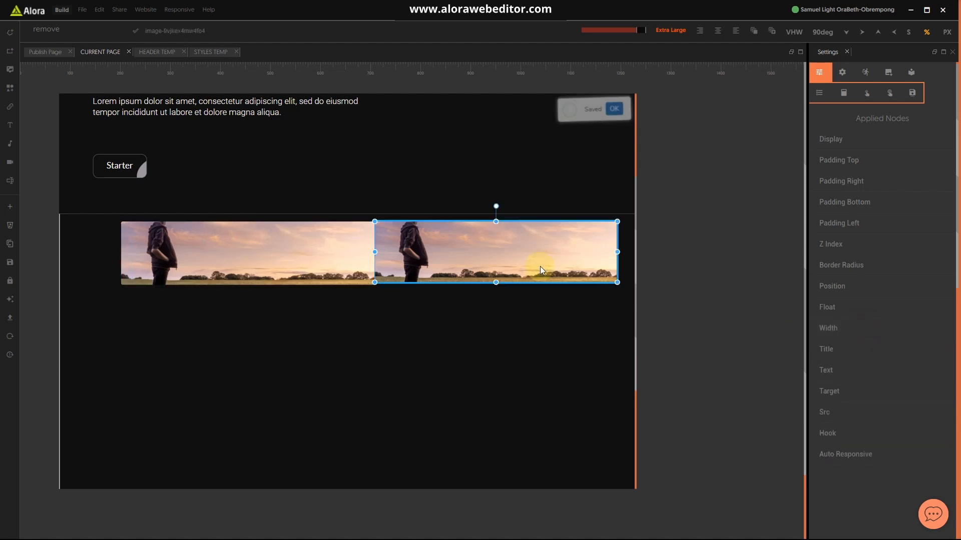
{"action": "left_click", "coordinate": [832, 328]}
{"action": "left_click", "coordinate": [871, 356]}
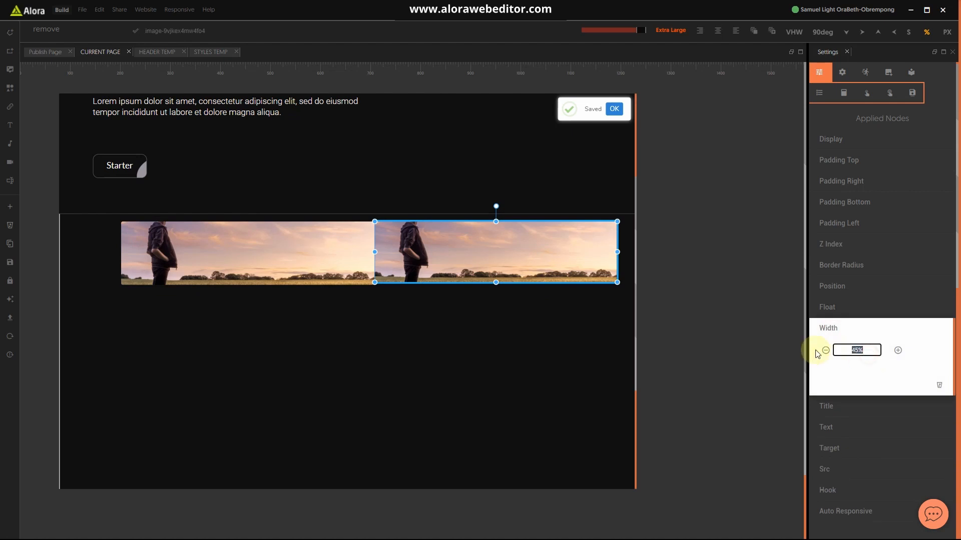
{"action": "type", "text": "47"}
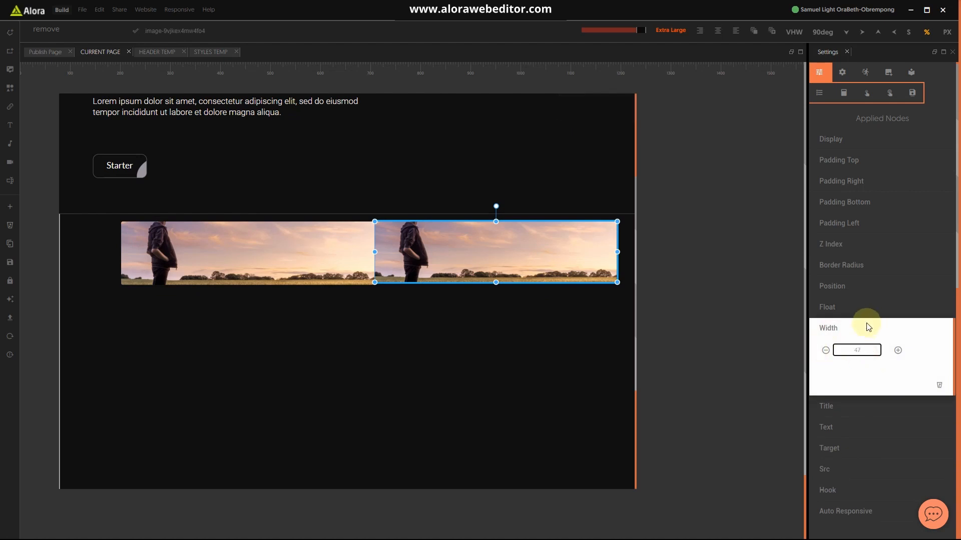
{"action": "left_click", "coordinate": [868, 329]}
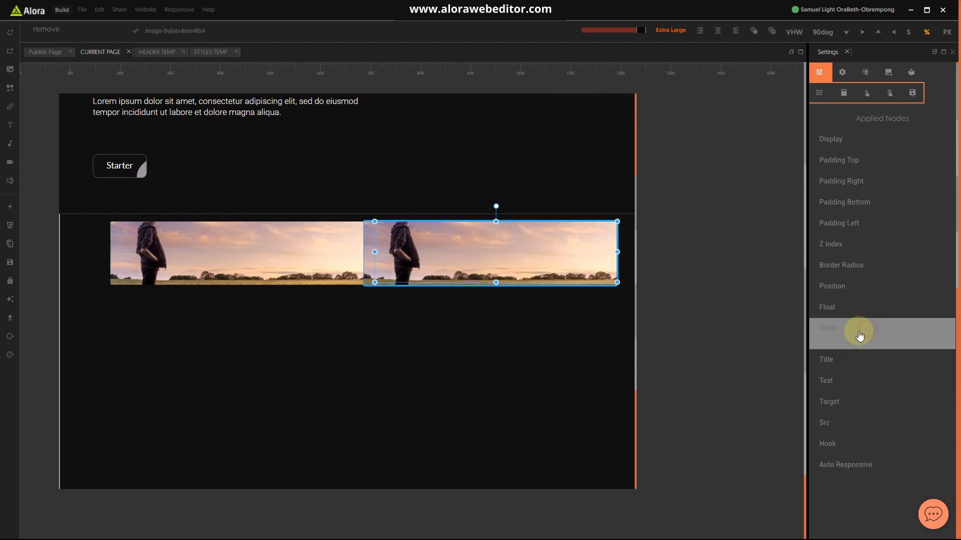
Step: Upload all the photos from the Desktop's photographer/images folder into the website's img folder
{"action": "left_click", "coordinate": [583, 437]}
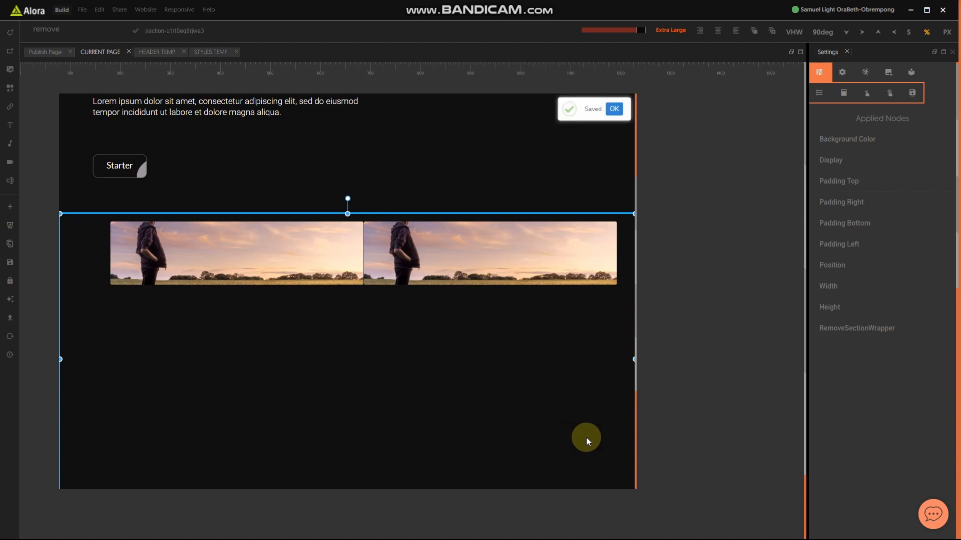
{"action": "left_click", "coordinate": [438, 162]}
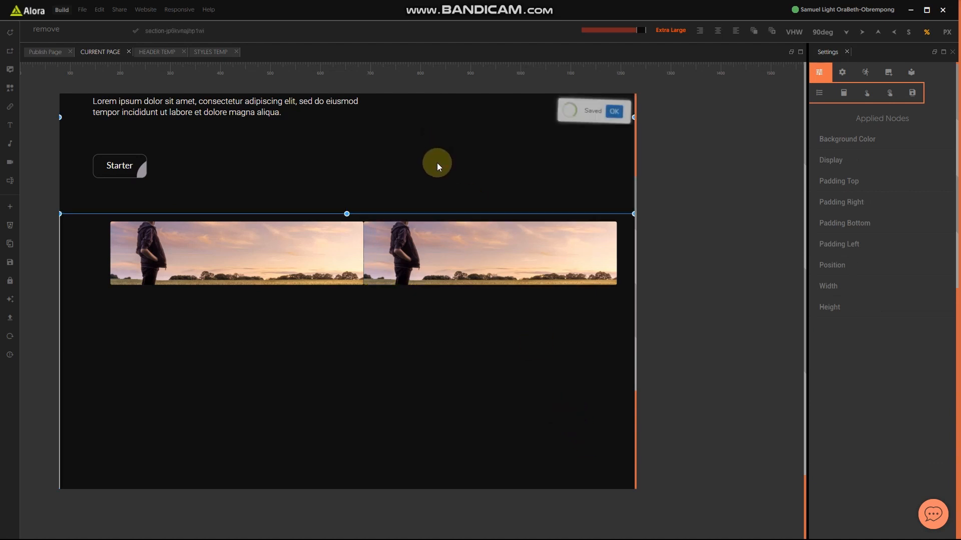
{"action": "left_click", "coordinate": [843, 75]}
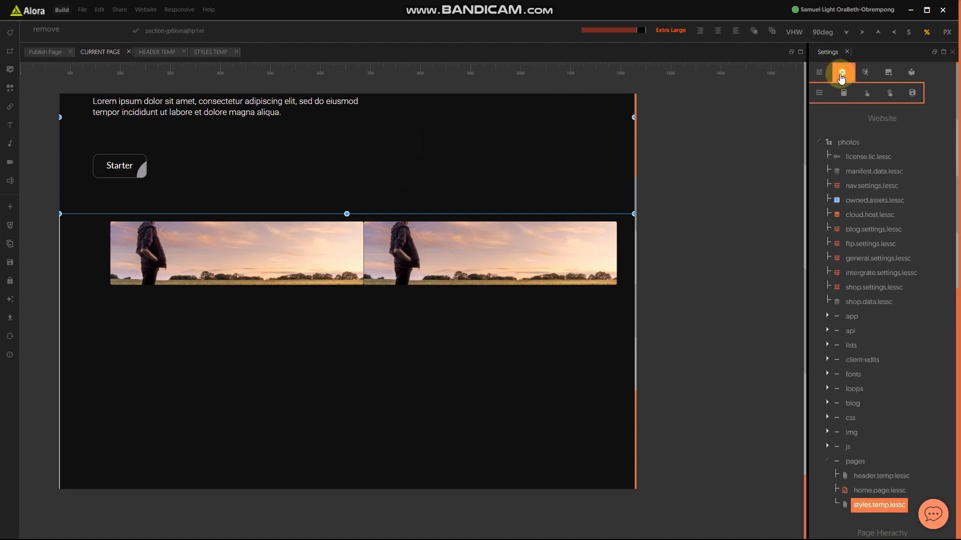
{"action": "left_click", "coordinate": [851, 432]}
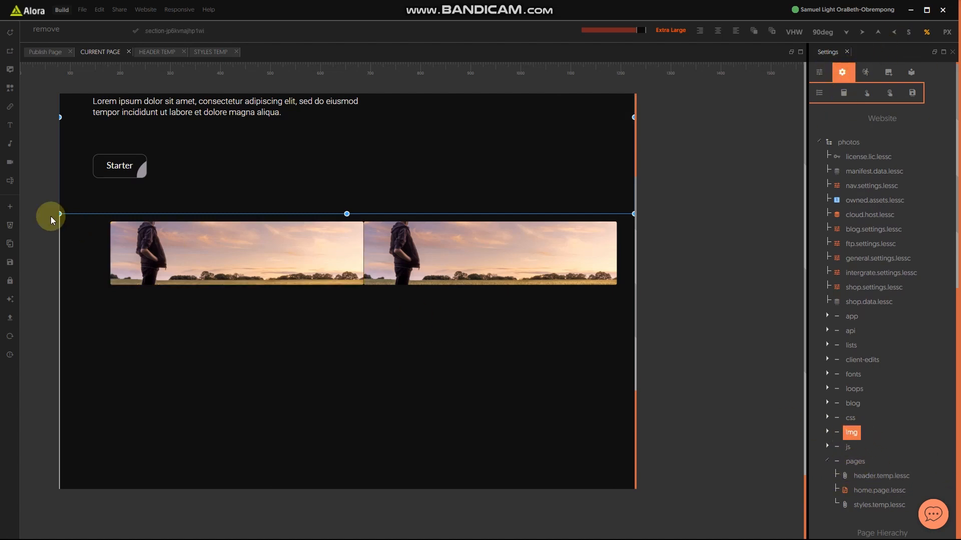
{"action": "left_click", "coordinate": [15, 210]}
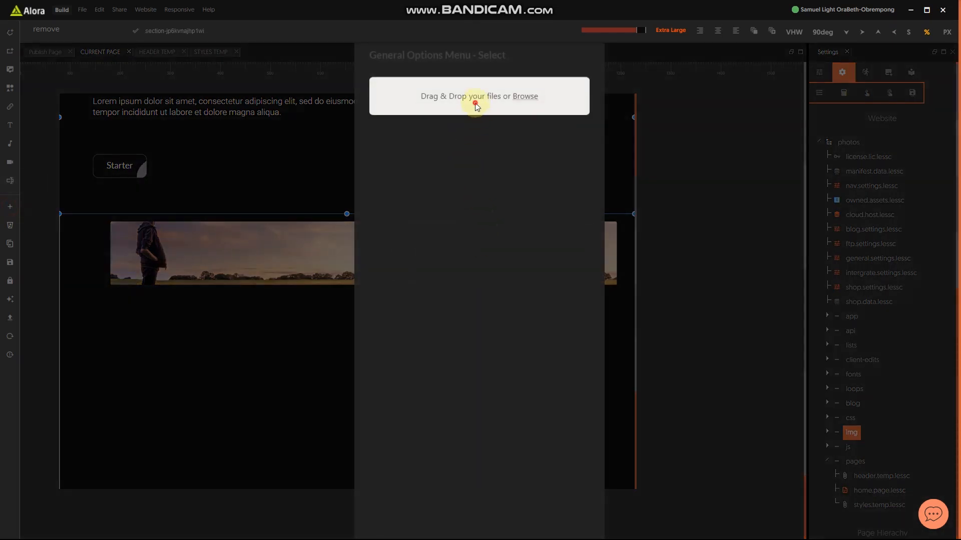
{"action": "left_click", "coordinate": [474, 104]}
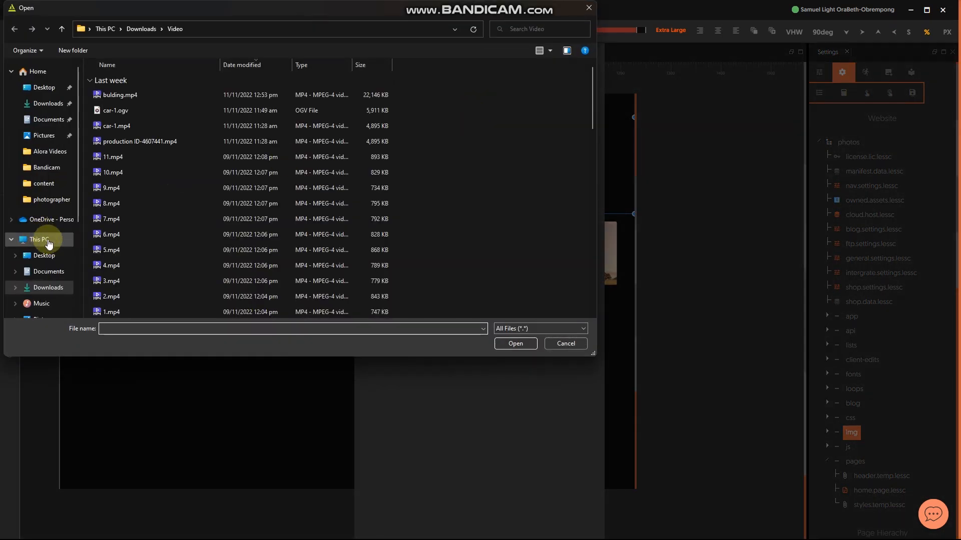
{"action": "left_click", "coordinate": [45, 256]}
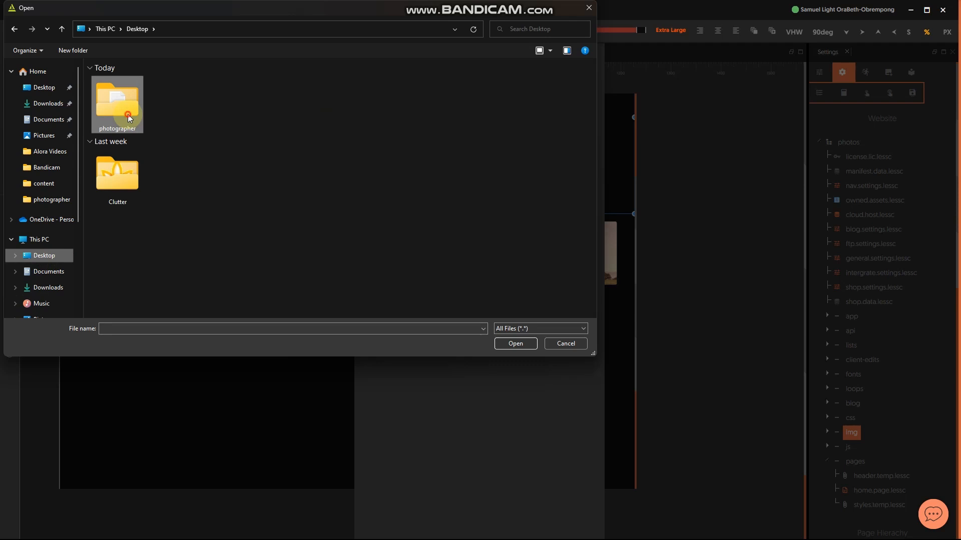
{"action": "double_click", "coordinate": [129, 114]}
{"action": "double_click", "coordinate": [118, 96]}
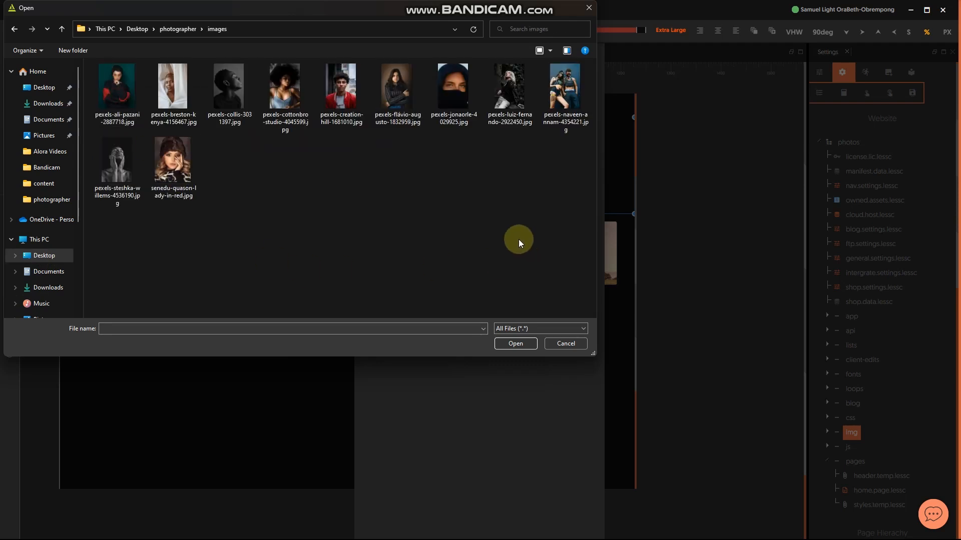
{"action": "left_click_drag", "start_coordinate": [539, 241], "coordinate": [62, 119]}
{"action": "left_click", "coordinate": [507, 149]}
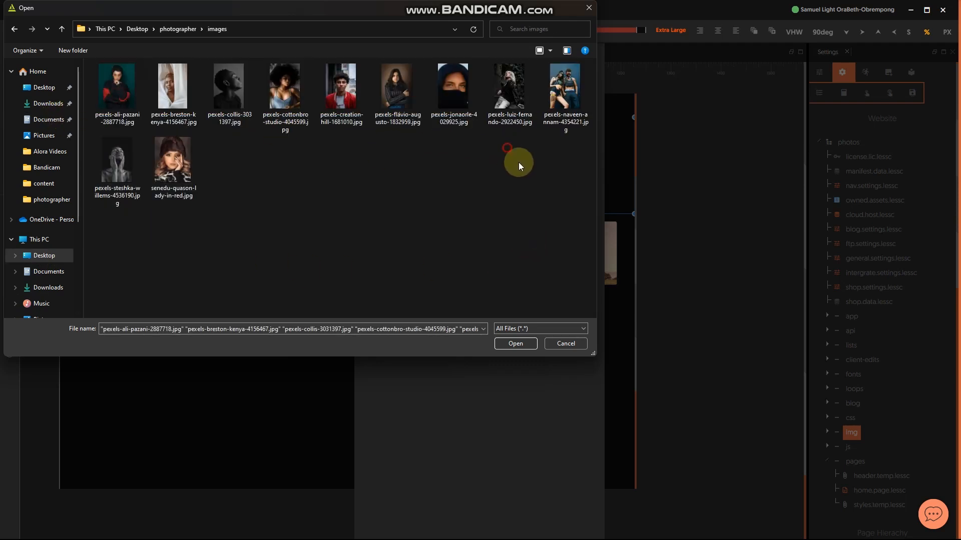
{"action": "left_click_drag", "start_coordinate": [579, 170], "coordinate": [89, 63]}
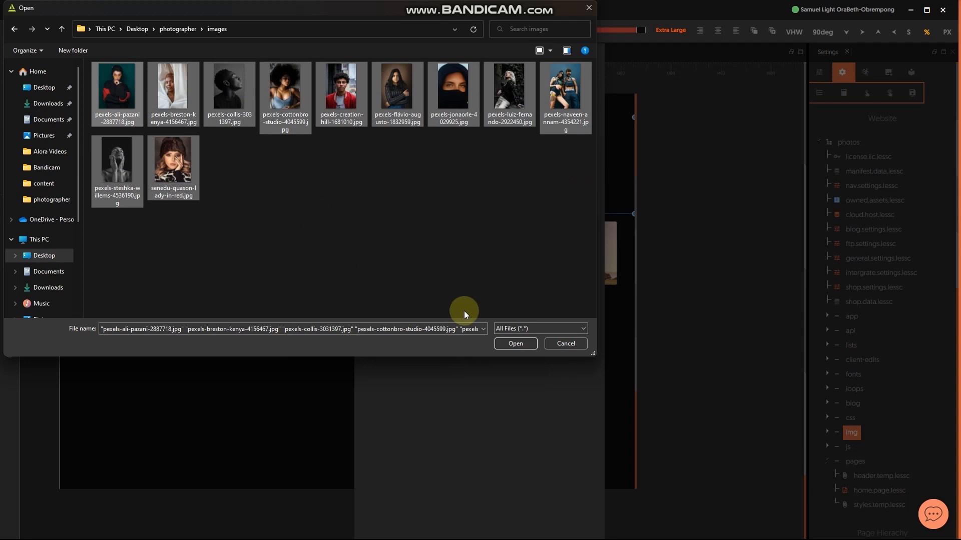
{"action": "left_click", "coordinate": [514, 344]}
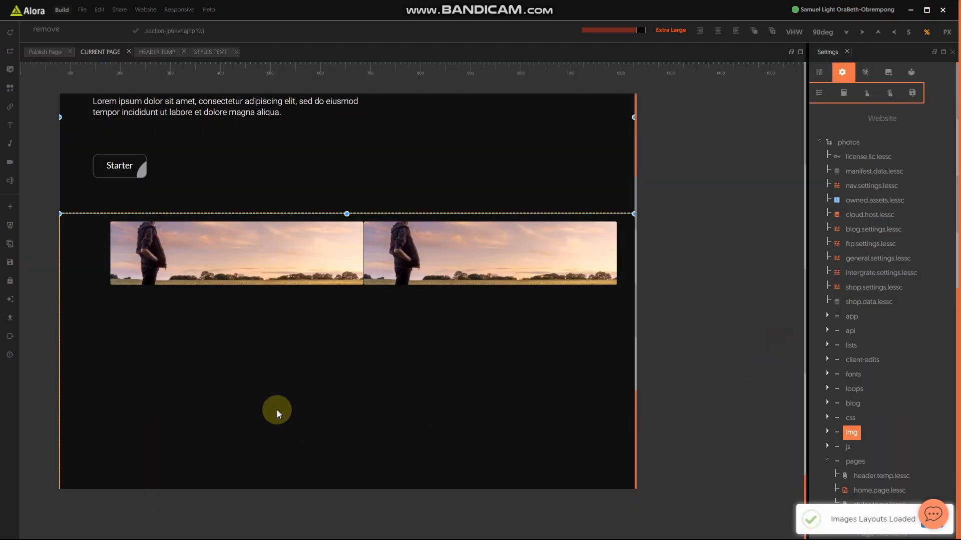
Step: Refresh the page canvas and review the photo section and the light section below it
{"action": "scroll", "coordinate": [233, 320], "scroll_direction": "down", "scroll_amount": 1}
{"action": "scroll", "coordinate": [233, 319], "scroll_direction": "down", "scroll_amount": 3}
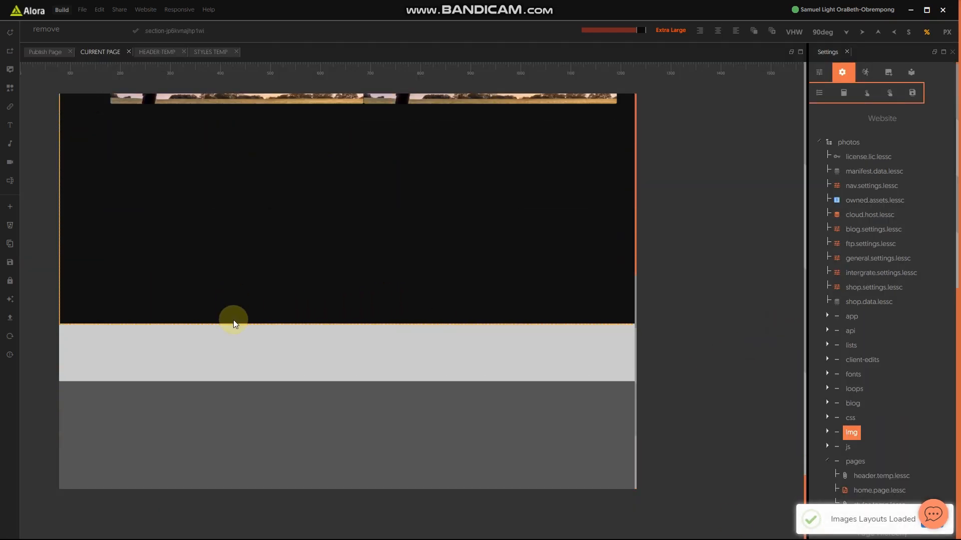
{"action": "left_click", "coordinate": [10, 32]}
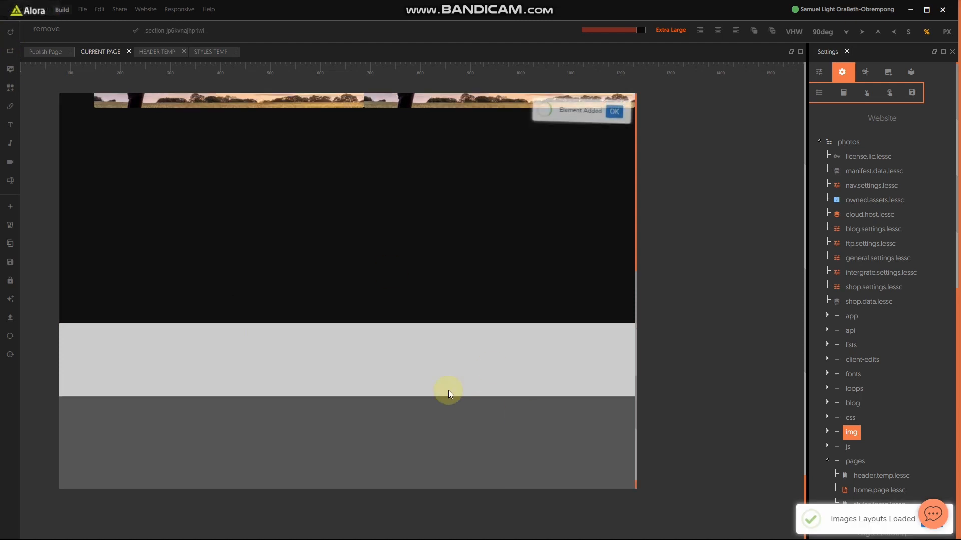
{"action": "left_click", "coordinate": [338, 332]}
{"action": "scroll", "coordinate": [515, 269], "scroll_direction": "up", "scroll_amount": 4}
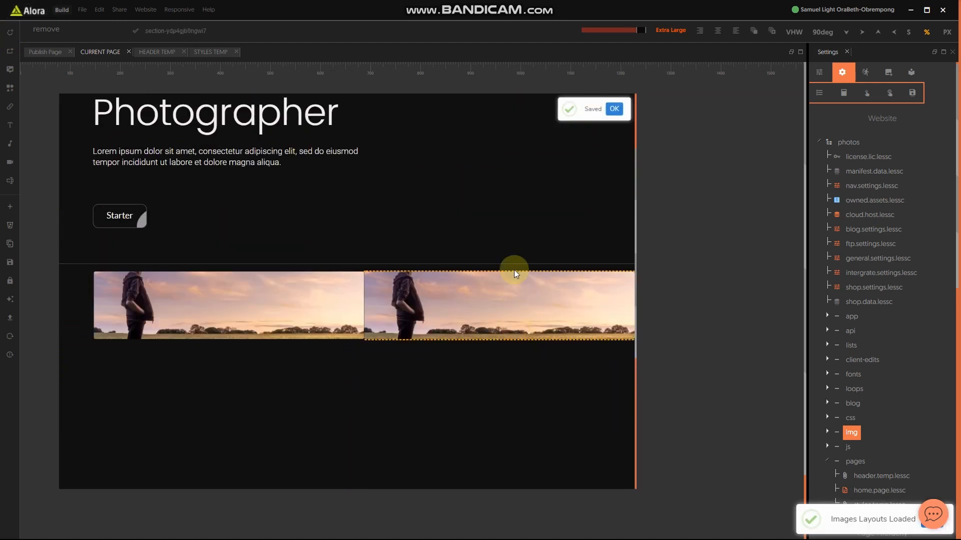
{"action": "scroll", "coordinate": [511, 275], "scroll_direction": "down", "scroll_amount": 1}
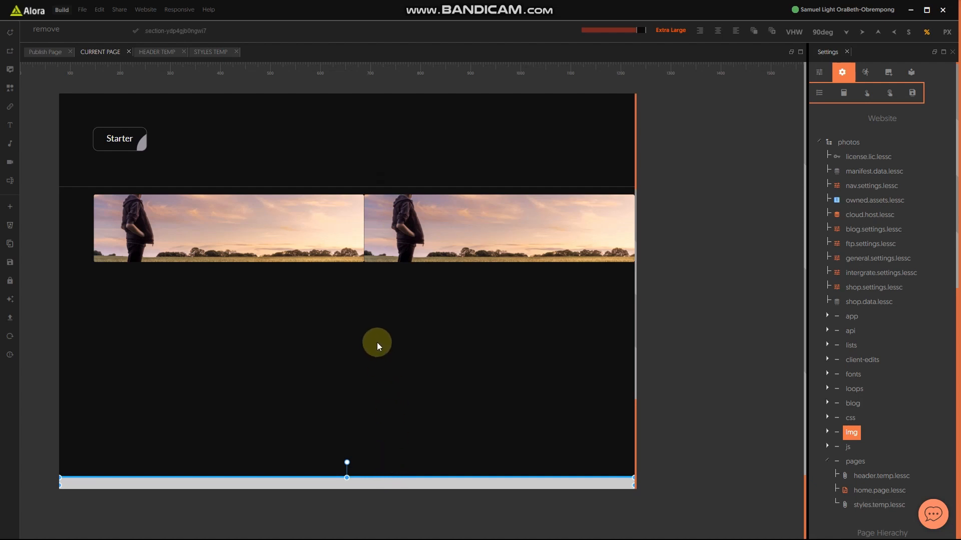
Step: Set the photo section's Padding Top and Padding Bottom to 0
{"action": "left_click", "coordinate": [368, 190]}
{"action": "left_click", "coordinate": [819, 72]}
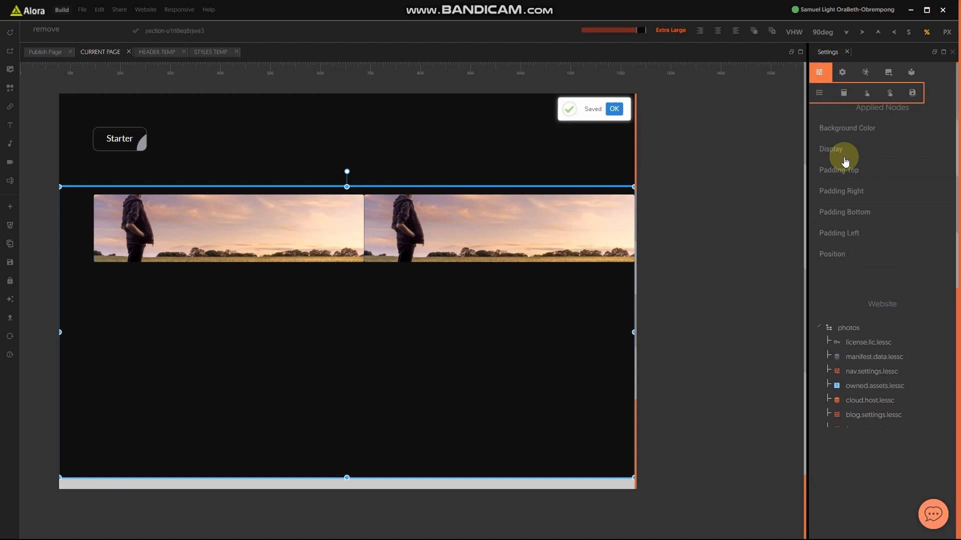
{"action": "left_click", "coordinate": [850, 182]}
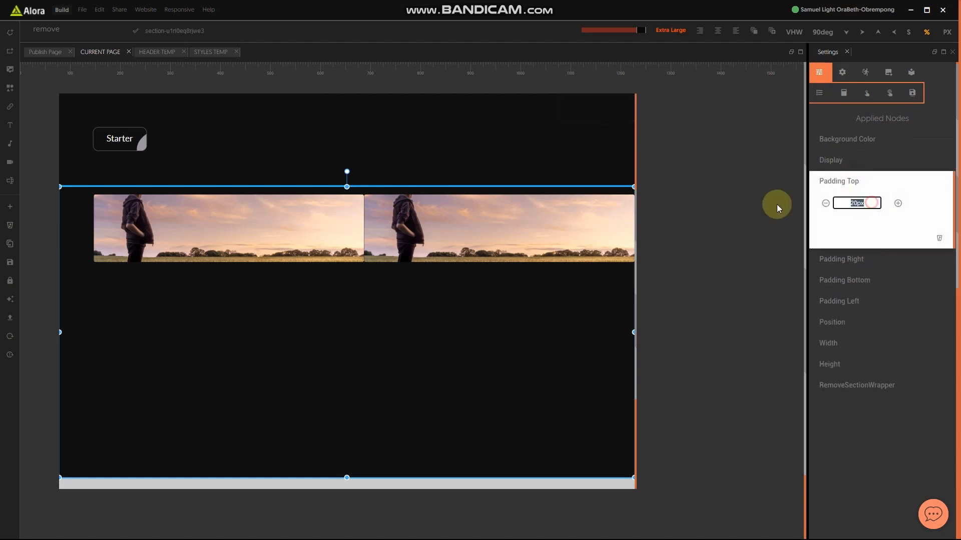
{"action": "type", "text": "0"}
{"action": "left_click", "coordinate": [832, 182]}
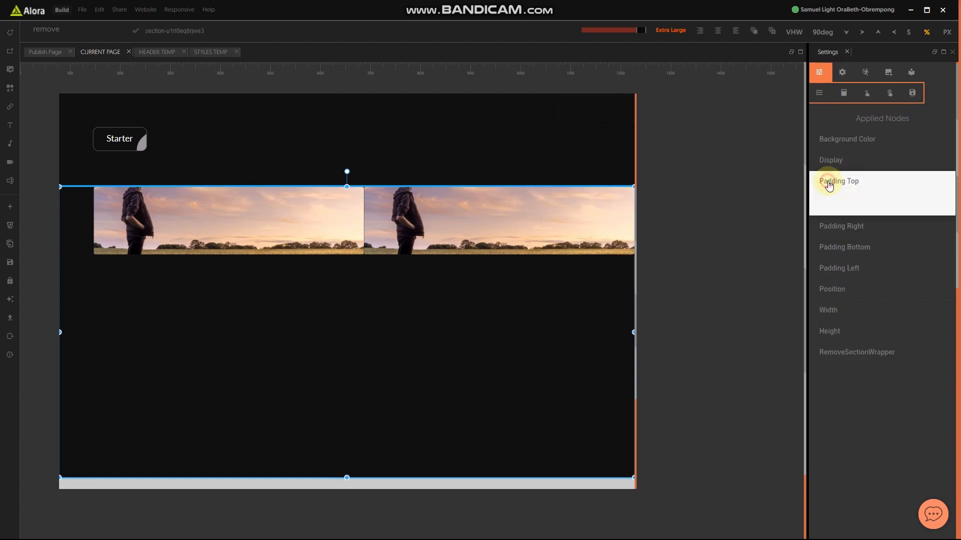
{"action": "left_click", "coordinate": [857, 223]}
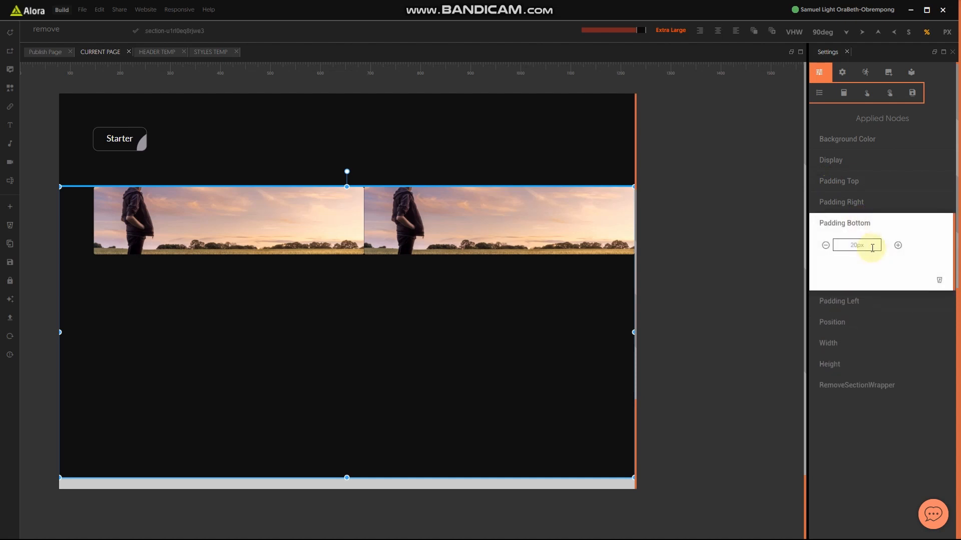
{"action": "type", "text": "0"}
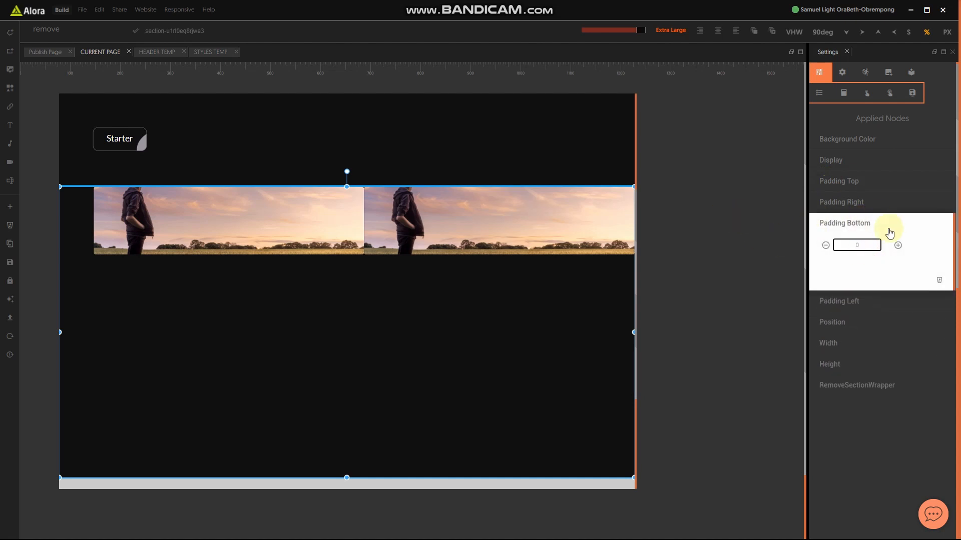
{"action": "left_click", "coordinate": [853, 222]}
Step: Set the photo section's Display to table
{"action": "left_click", "coordinate": [841, 161]}
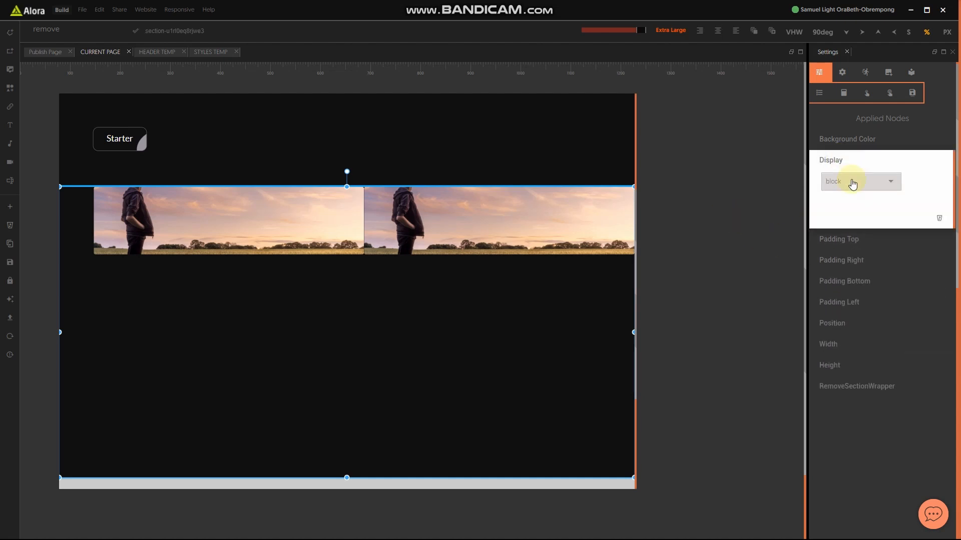
{"action": "left_click", "coordinate": [850, 181]}
{"action": "type", "text": "ta"}
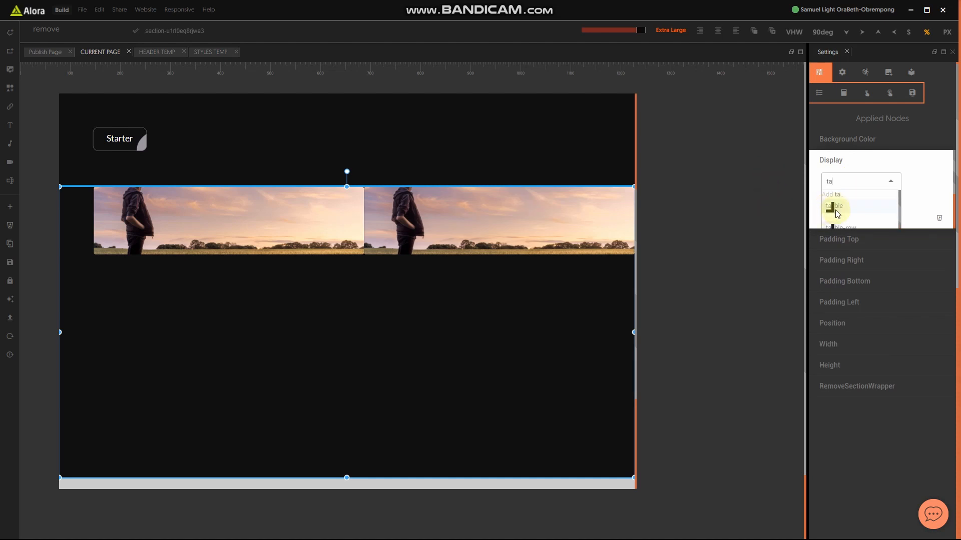
{"action": "left_click", "coordinate": [837, 215]}
{"action": "left_click", "coordinate": [852, 158]}
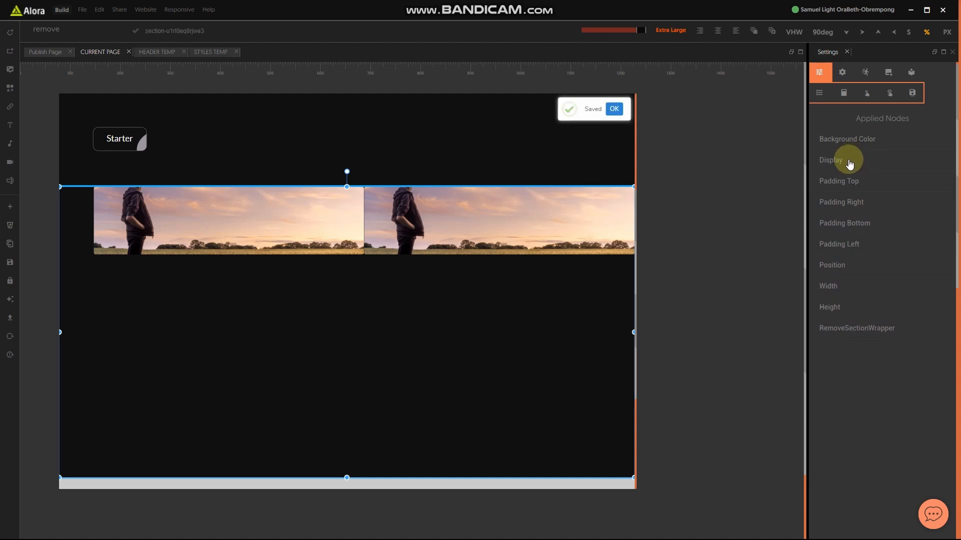
Step: Try the uploaded photo of the woman in the blue top in the left placeholder, and replace it with the man in the red jacket
{"action": "left_click", "coordinate": [272, 198]}
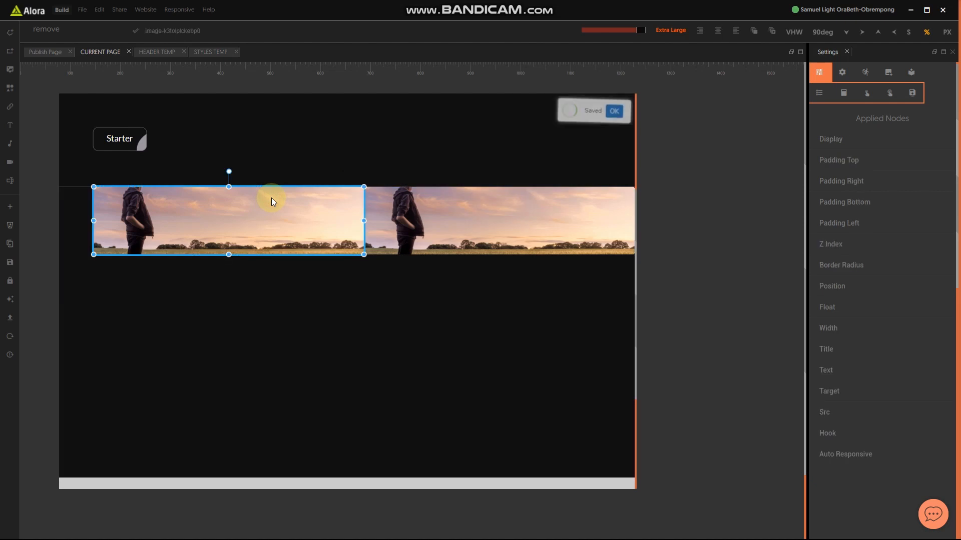
{"action": "left_click", "coordinate": [897, 74]}
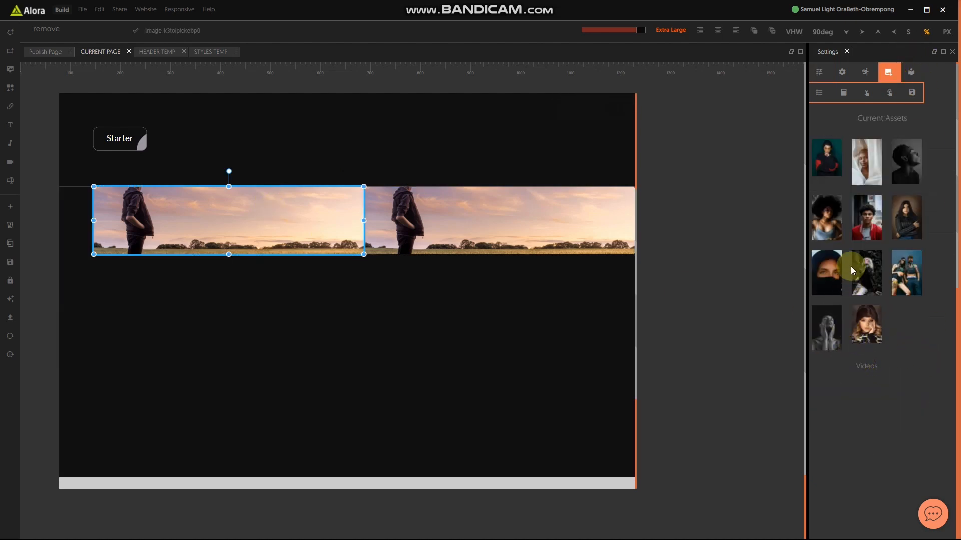
{"action": "left_click", "coordinate": [828, 223]}
{"action": "scroll", "coordinate": [440, 307], "scroll_direction": "down", "scroll_amount": 4}
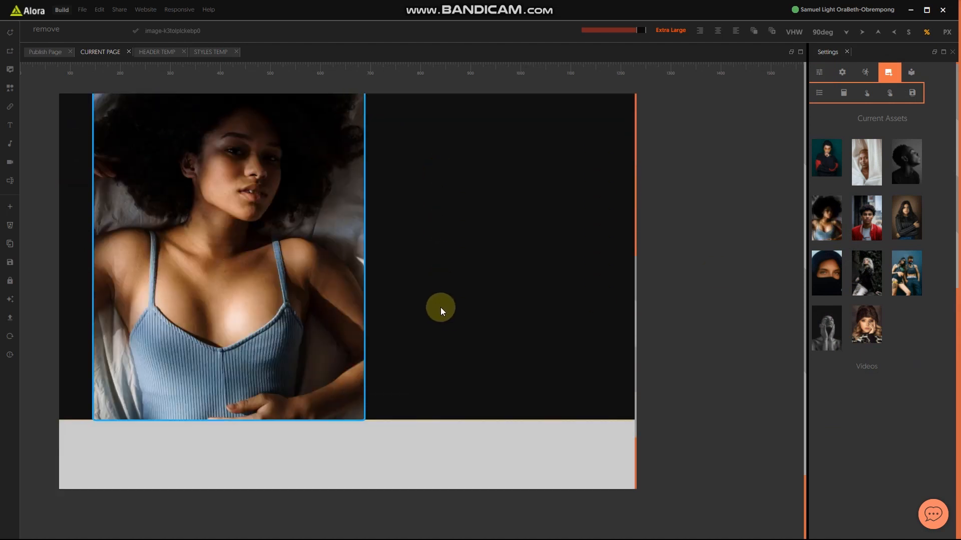
{"action": "scroll", "coordinate": [445, 304], "scroll_direction": "up", "scroll_amount": 2}
{"action": "left_click", "coordinate": [861, 221]}
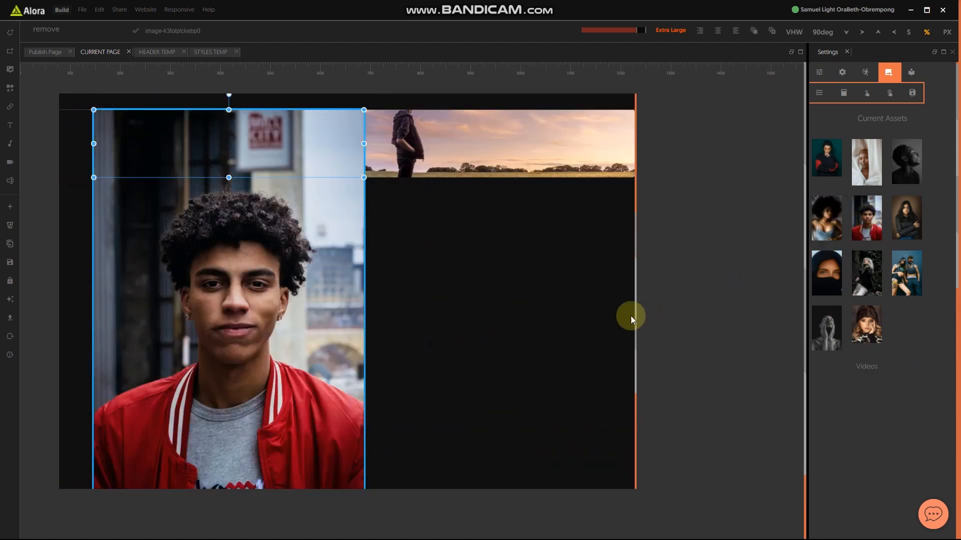
Step: Switch to the design.jpg reference to check which two photos belong below the hero section
{"action": "key", "text": "super"}
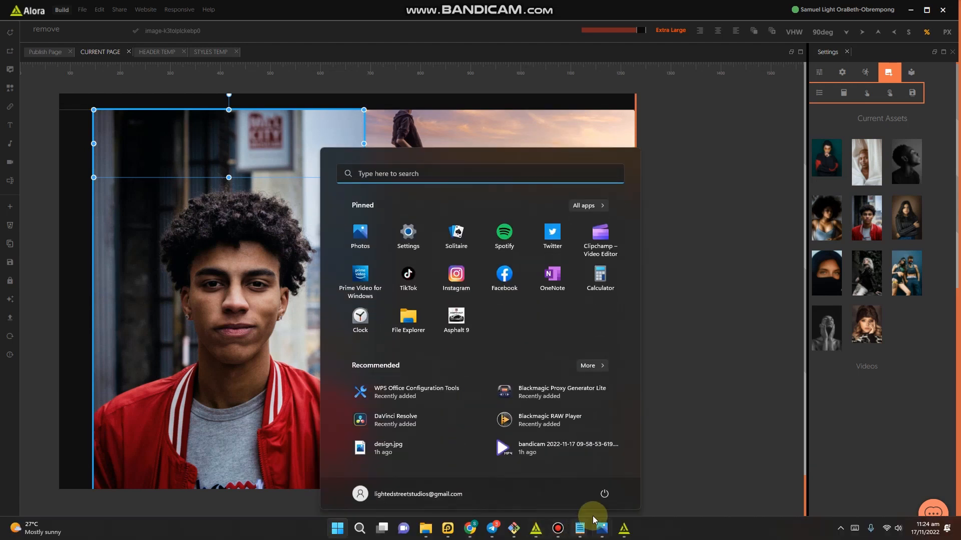
{"action": "left_click", "coordinate": [603, 526]}
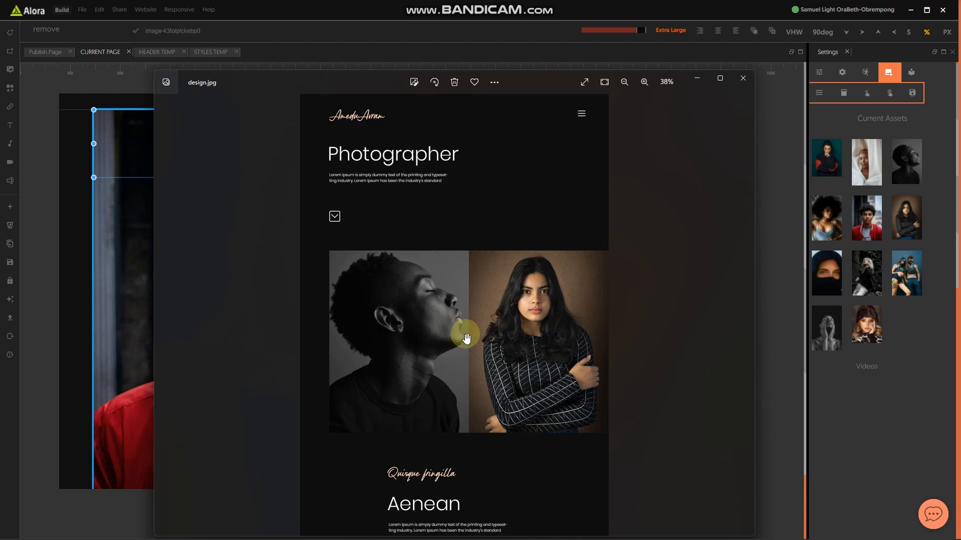
Step: Return to Alora and fill the left placeholder with the man's black-and-white profile and the right one with the woman in the patterned top
{"action": "left_click", "coordinate": [122, 330]}
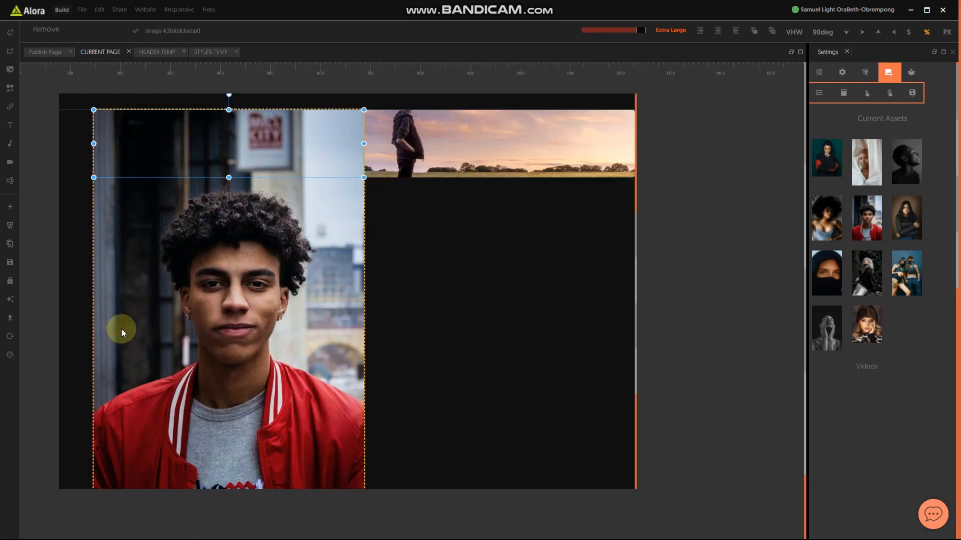
{"action": "left_click", "coordinate": [905, 162]}
{"action": "left_click_drag", "start_coordinate": [843, 169], "coordinate": [486, 134]}
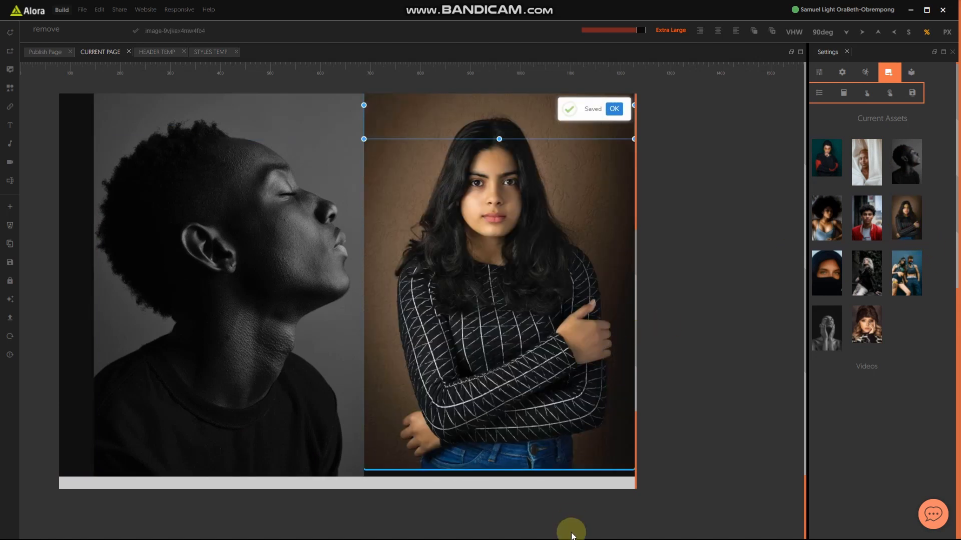
Step: Try to resize the left profile photo from its lower corner to even out the bottom edges of the two photos
{"action": "scroll", "coordinate": [574, 434], "scroll_direction": "down", "scroll_amount": 3}
{"action": "left_click", "coordinate": [515, 356]}
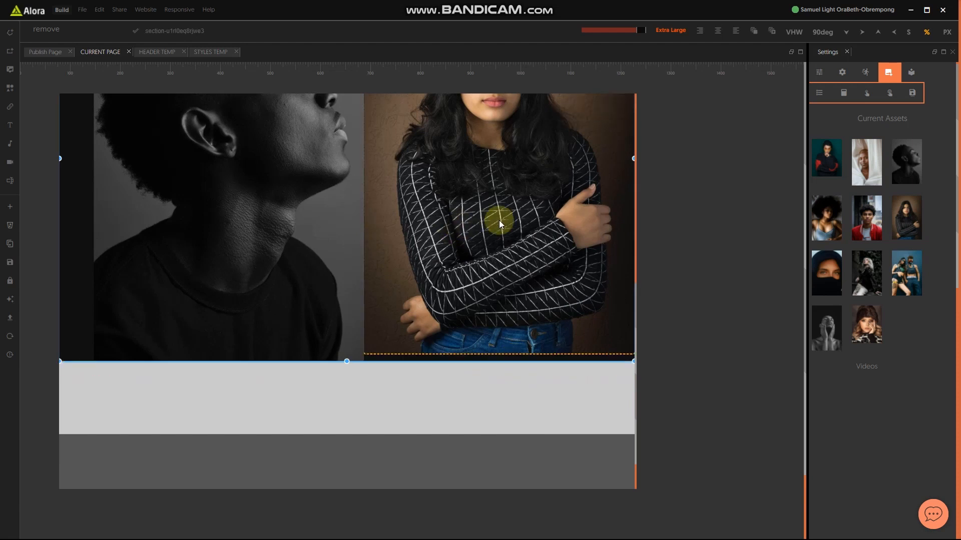
{"action": "scroll", "coordinate": [360, 382], "scroll_direction": "up", "scroll_amount": 1}
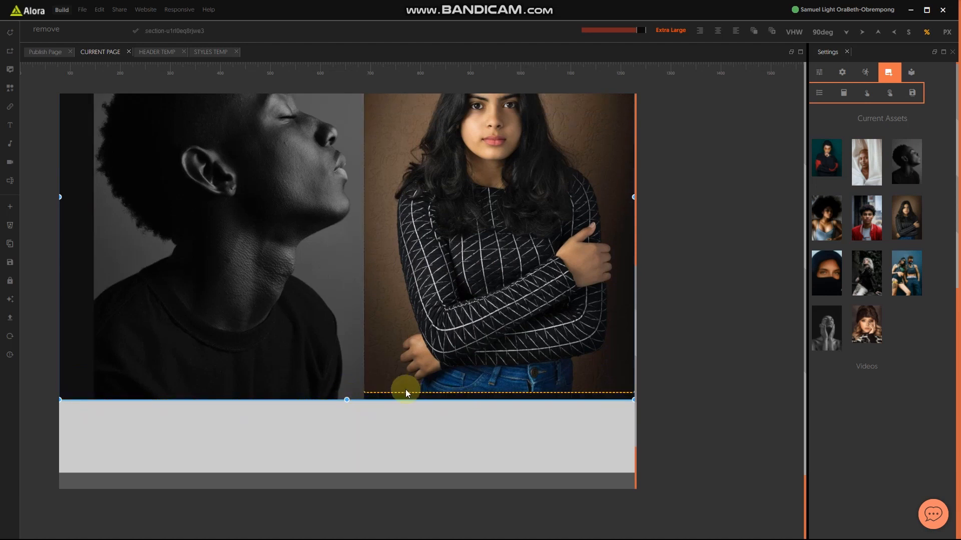
{"action": "scroll", "coordinate": [480, 381], "scroll_direction": "up", "scroll_amount": 4}
{"action": "scroll", "coordinate": [482, 380], "scroll_direction": "down", "scroll_amount": 4}
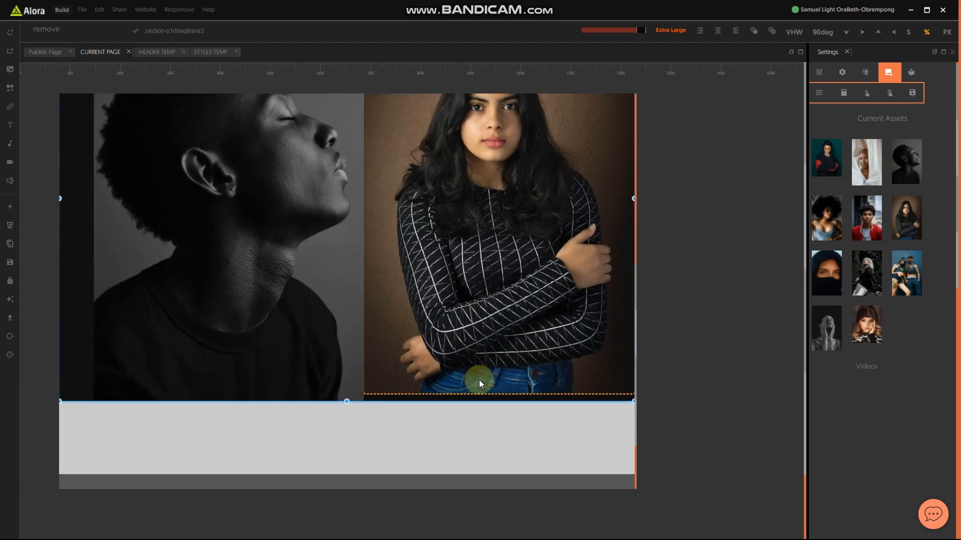
{"action": "left_click", "coordinate": [327, 356]}
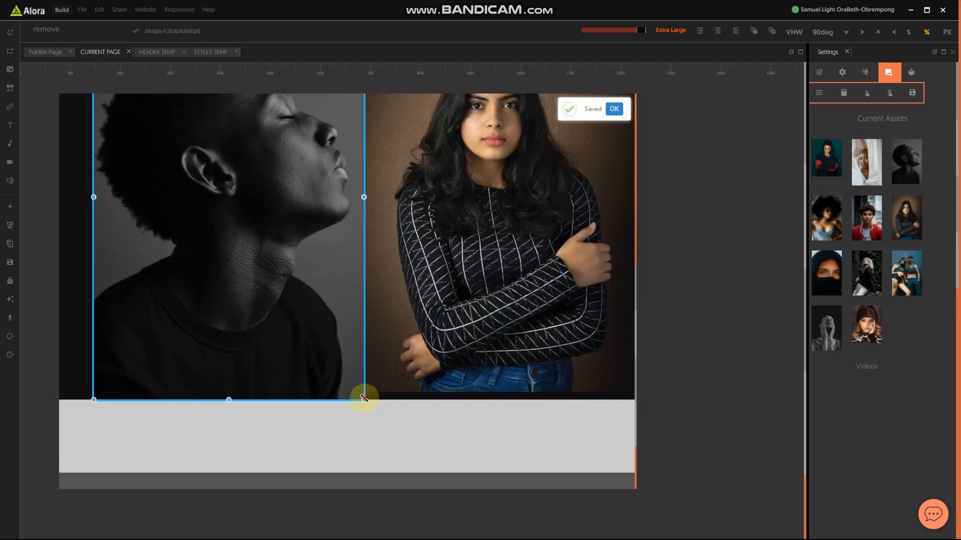
{"action": "key", "text": "Delete"}
{"action": "left_click", "coordinate": [364, 398]}
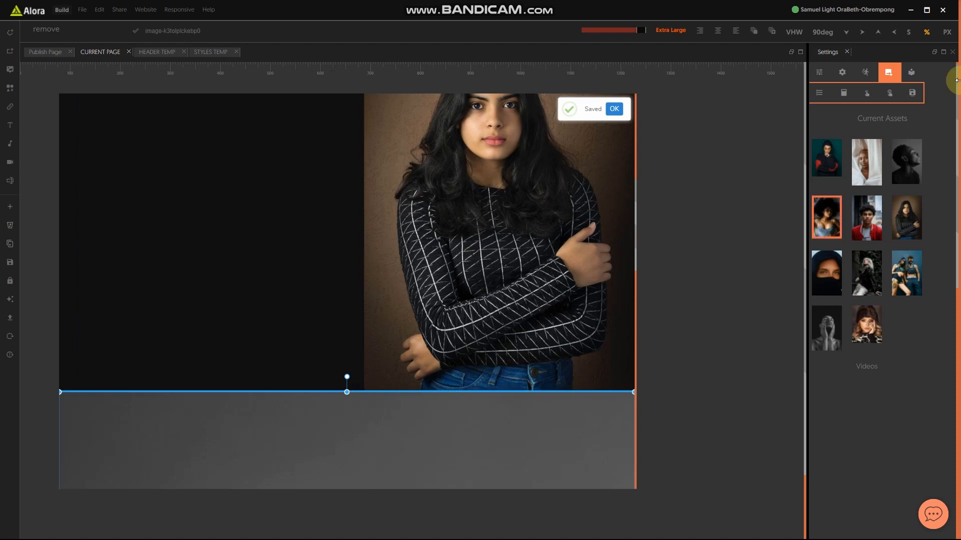
Step: Change the sizing units to pixels and check the left half of the photo section
{"action": "left_click", "coordinate": [948, 34]}
{"action": "scroll", "coordinate": [317, 271], "scroll_direction": "up", "scroll_amount": 8}
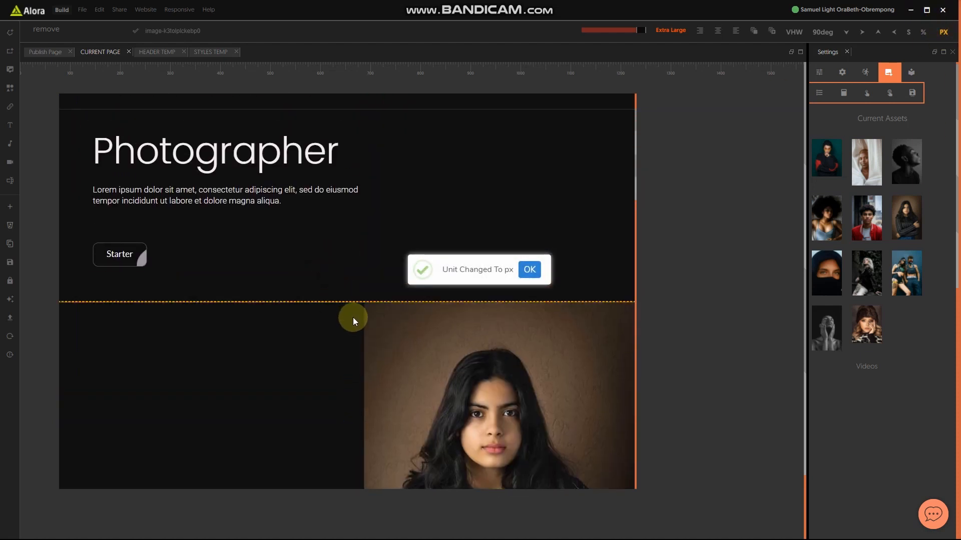
{"action": "scroll", "coordinate": [352, 317], "scroll_direction": "down", "scroll_amount": 4}
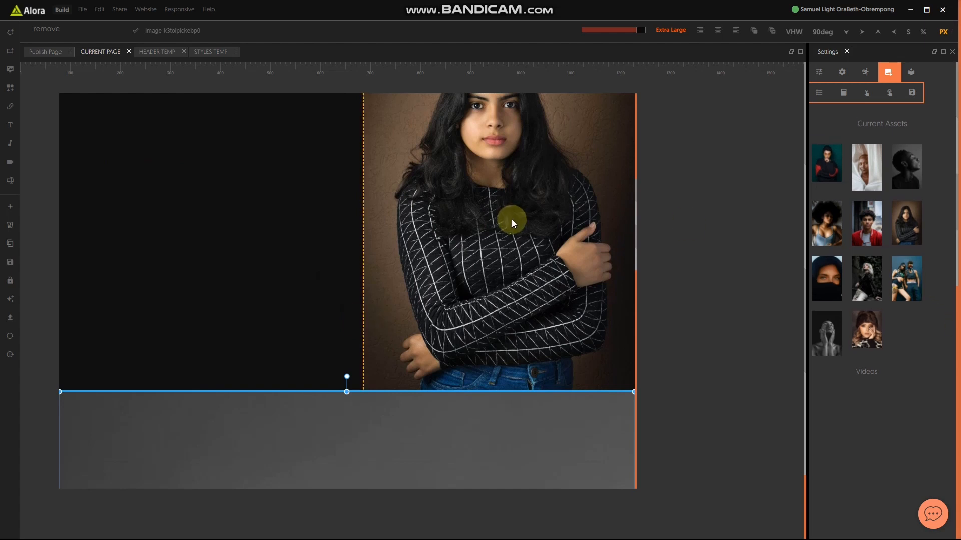
{"action": "scroll", "coordinate": [511, 218], "scroll_direction": "up", "scroll_amount": 4}
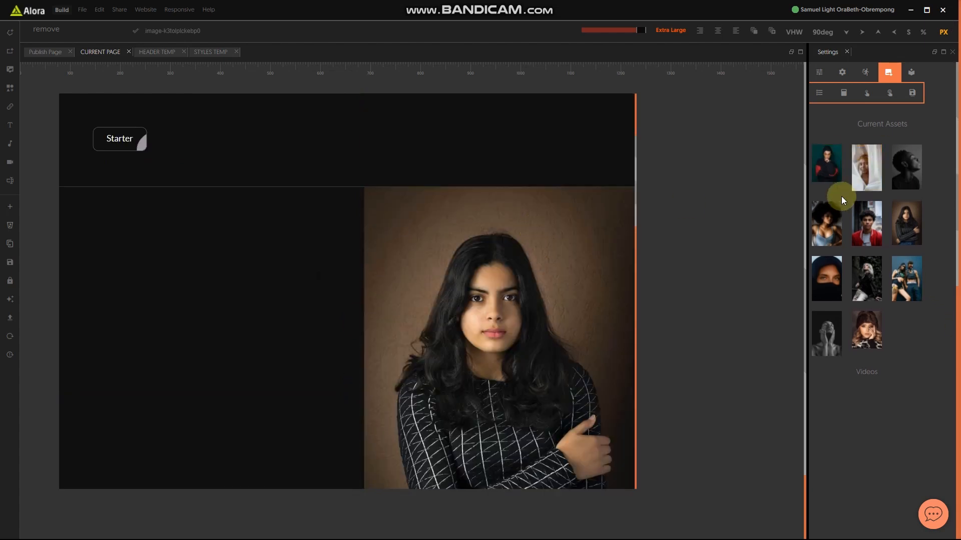
Step: Expand the photo section in the page hierarchy and select its second image, the man's profile photo
{"action": "left_click", "coordinate": [819, 72]}
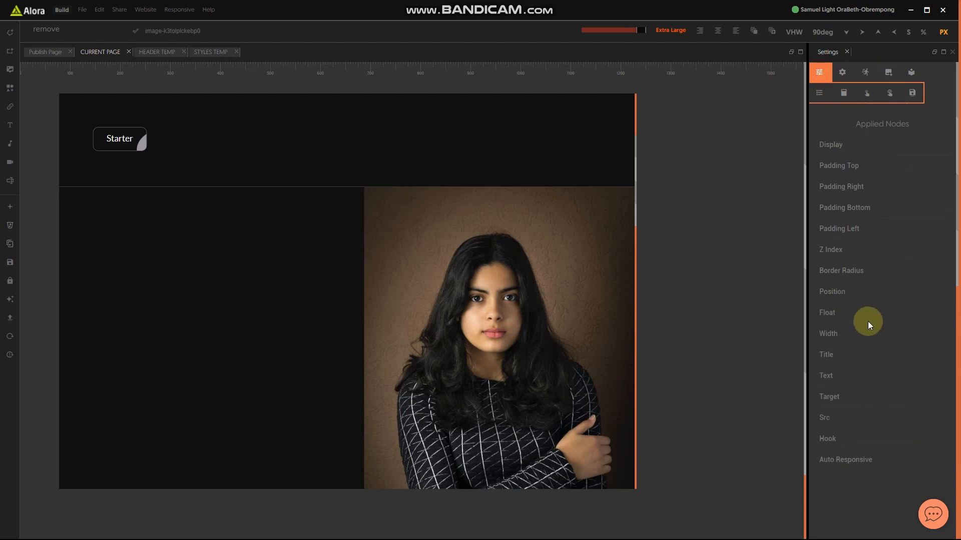
{"action": "left_click", "coordinate": [842, 72]}
{"action": "scroll", "coordinate": [876, 315], "scroll_direction": "down", "scroll_amount": 7}
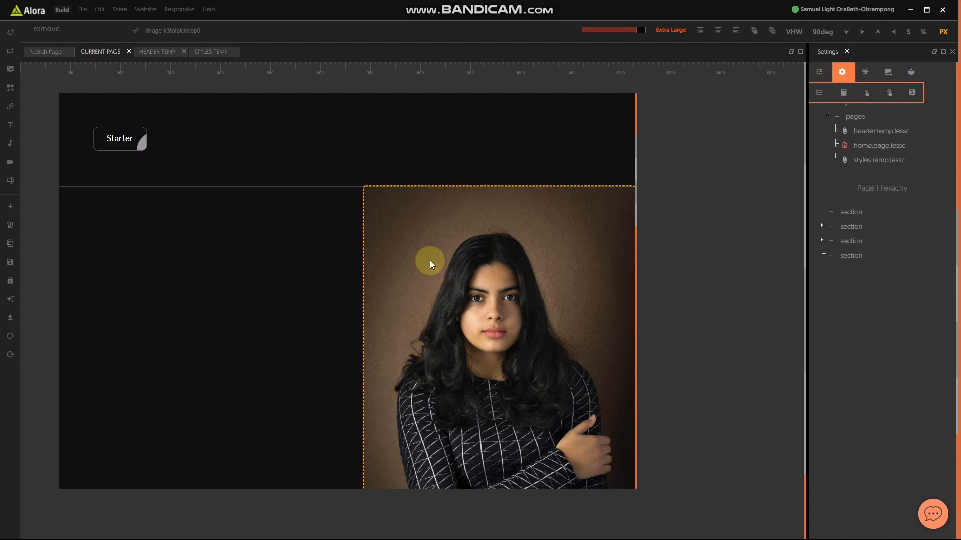
{"action": "scroll", "coordinate": [430, 225], "scroll_direction": "up", "scroll_amount": 4}
{"action": "scroll", "coordinate": [463, 275], "scroll_direction": "down", "scroll_amount": 2}
{"action": "scroll", "coordinate": [463, 275], "scroll_direction": "down", "scroll_amount": 2}
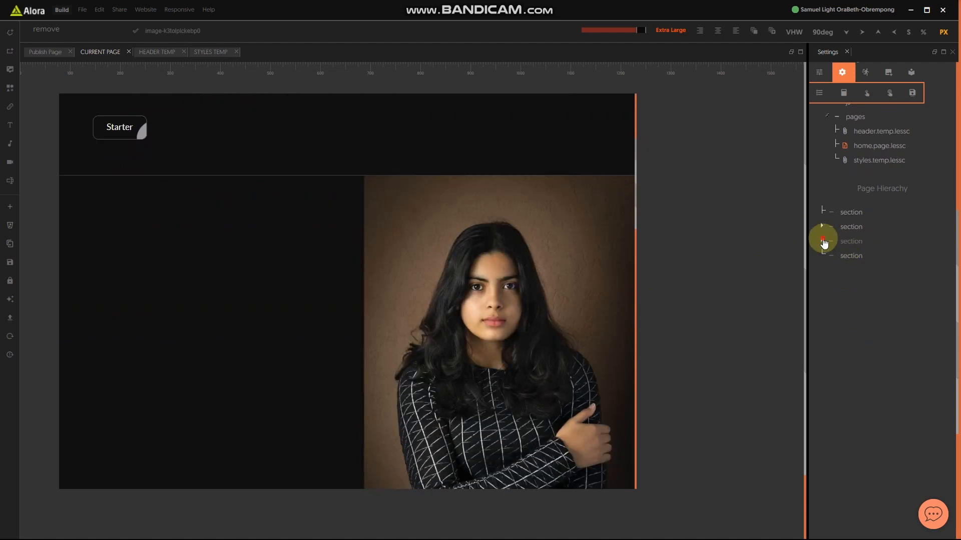
{"action": "left_click", "coordinate": [822, 242]}
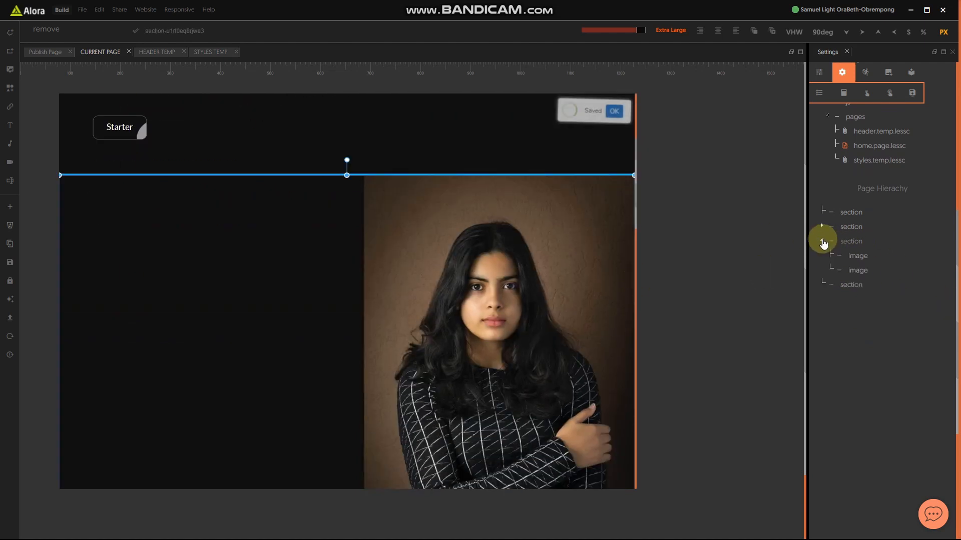
{"action": "left_click", "coordinate": [858, 271]}
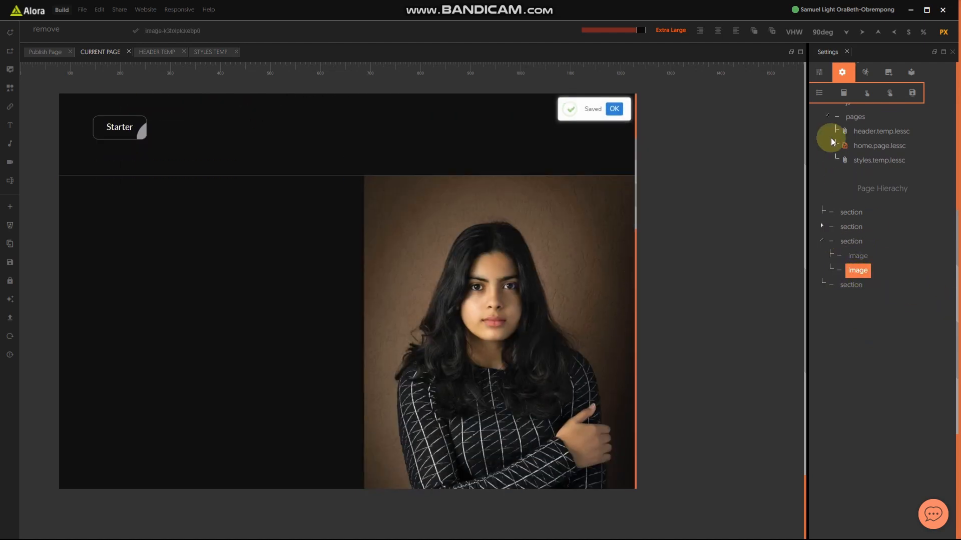
Step: Set the left photo's Width to 46 with percentage as the unit
{"action": "left_click", "coordinate": [819, 75]}
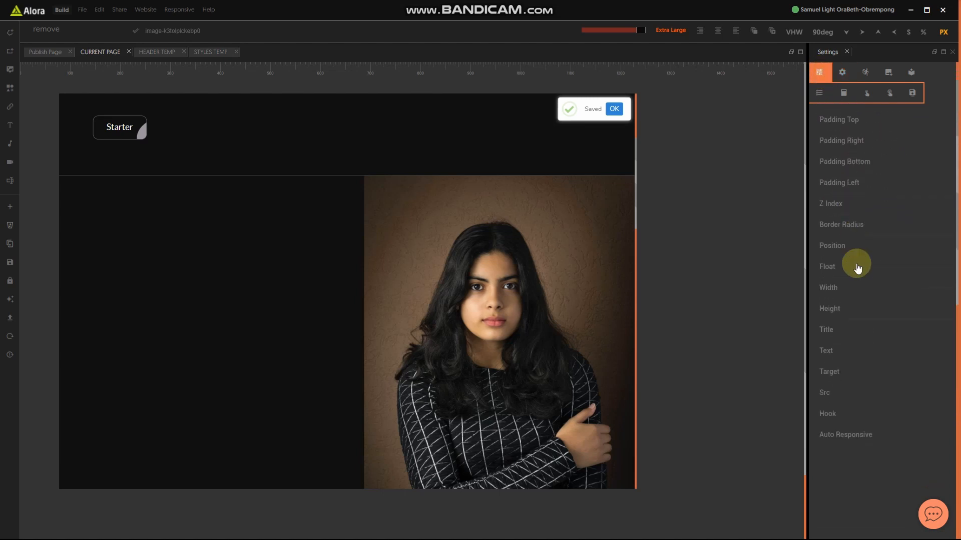
{"action": "left_click", "coordinate": [832, 282]}
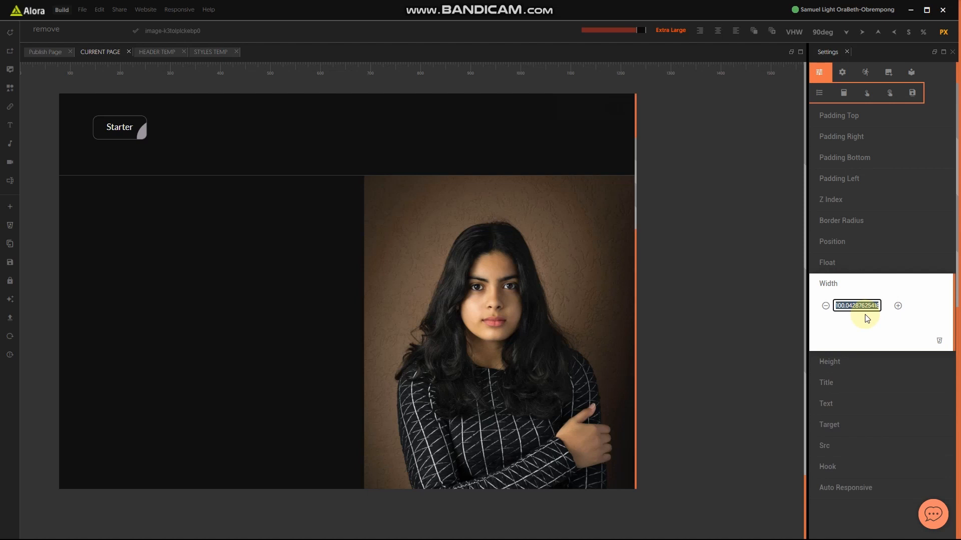
{"action": "type", "text": "45"}
{"action": "left_click", "coordinate": [898, 306]}
{"action": "left_click", "coordinate": [912, 92]}
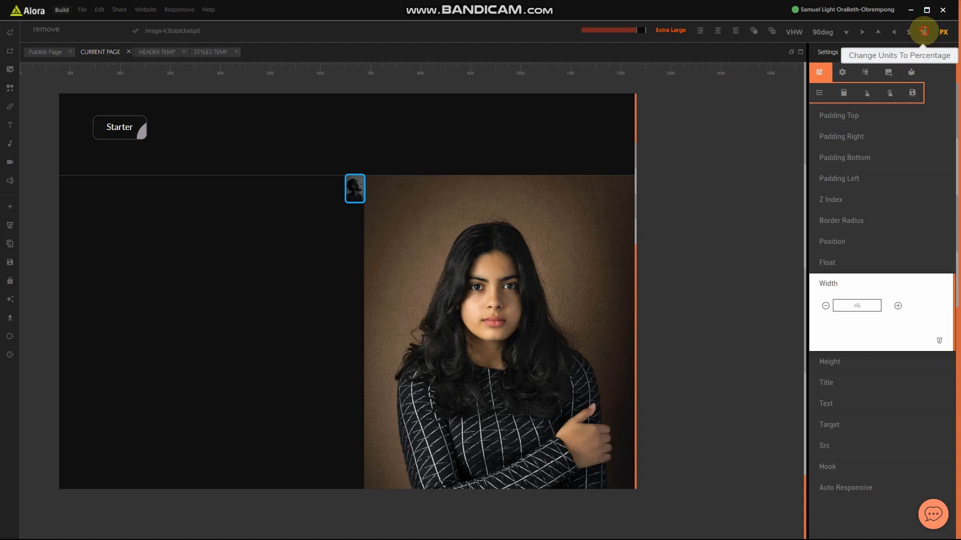
{"action": "left_click", "coordinate": [924, 31]}
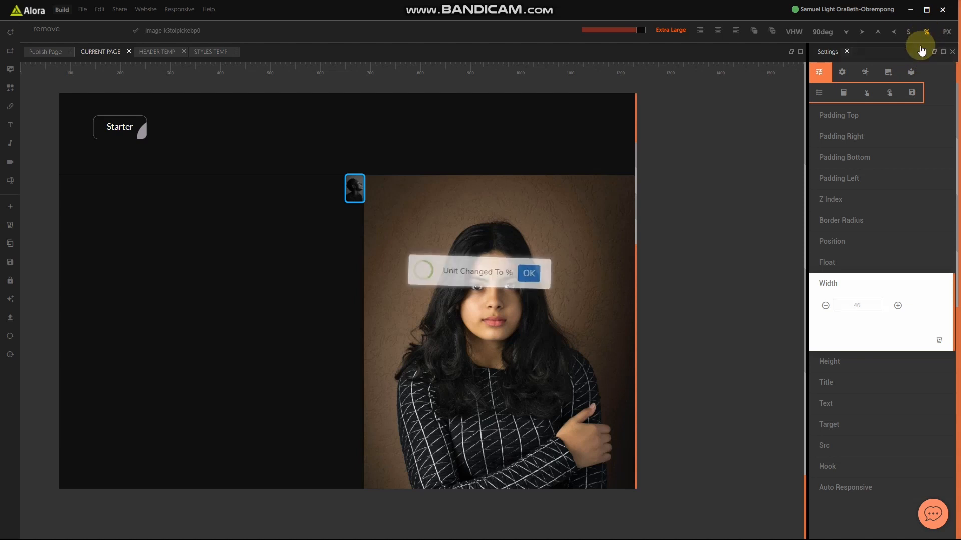
{"action": "left_click", "coordinate": [898, 306]}
{"action": "scroll", "coordinate": [526, 219], "scroll_direction": "down", "scroll_amount": 1}
{"action": "scroll", "coordinate": [526, 219], "scroll_direction": "down", "scroll_amount": 3}
{"action": "left_click", "coordinate": [825, 306]}
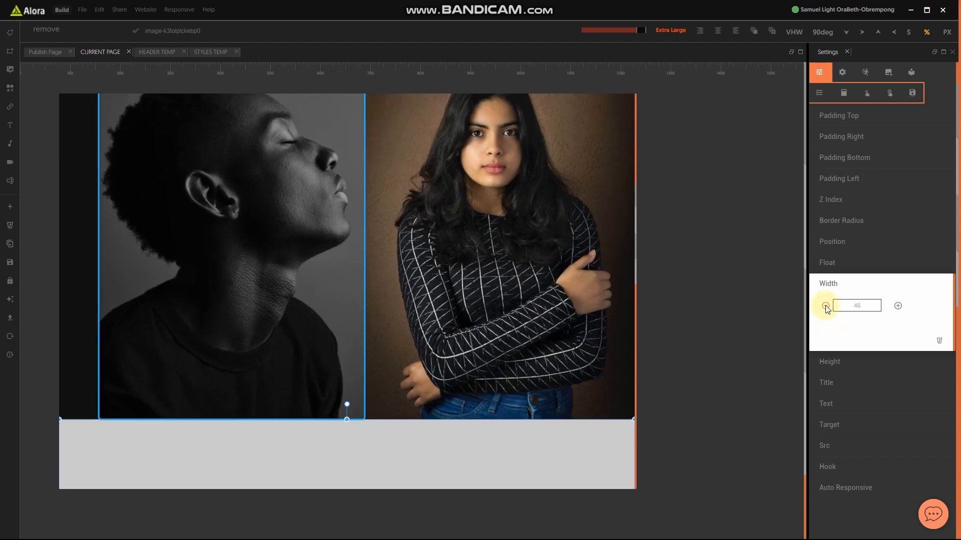
{"action": "left_click", "coordinate": [873, 285]}
Step: Change the sizing units to pixels and select the left photo
{"action": "left_click", "coordinate": [83, 307]}
{"action": "left_click", "coordinate": [947, 32]}
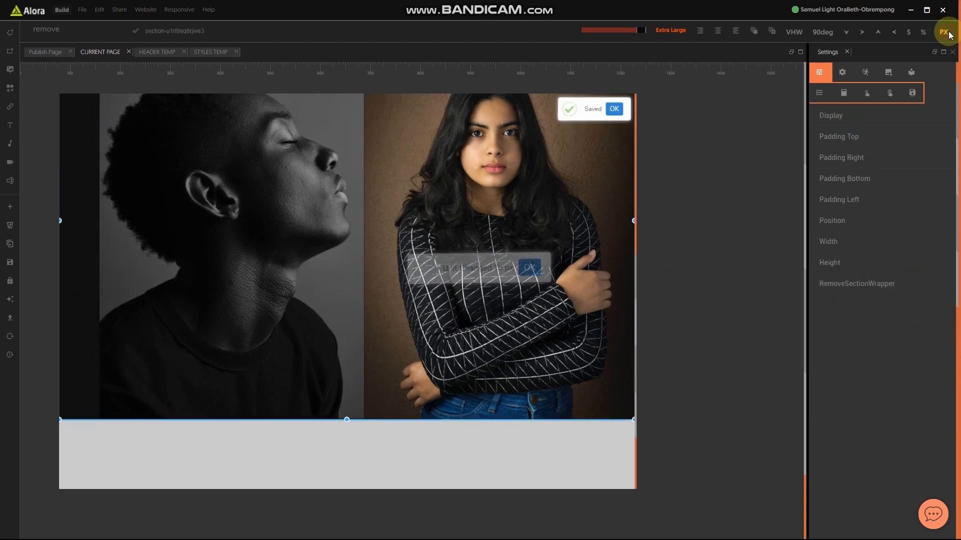
{"action": "left_click", "coordinate": [489, 355]}
{"action": "left_click", "coordinate": [245, 335]}
{"action": "scroll", "coordinate": [409, 380], "scroll_direction": "up", "scroll_amount": 3}
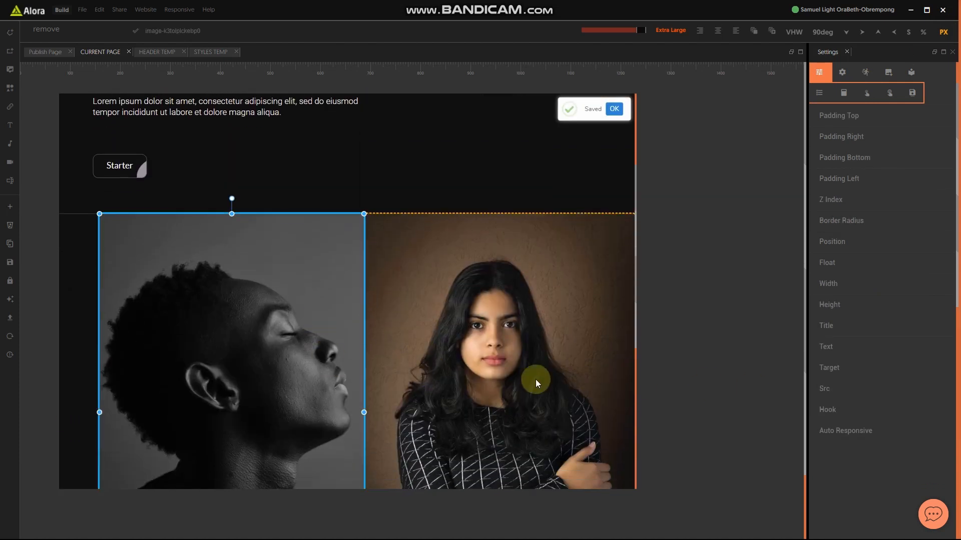
{"action": "scroll", "coordinate": [607, 390], "scroll_direction": "down", "scroll_amount": 3}
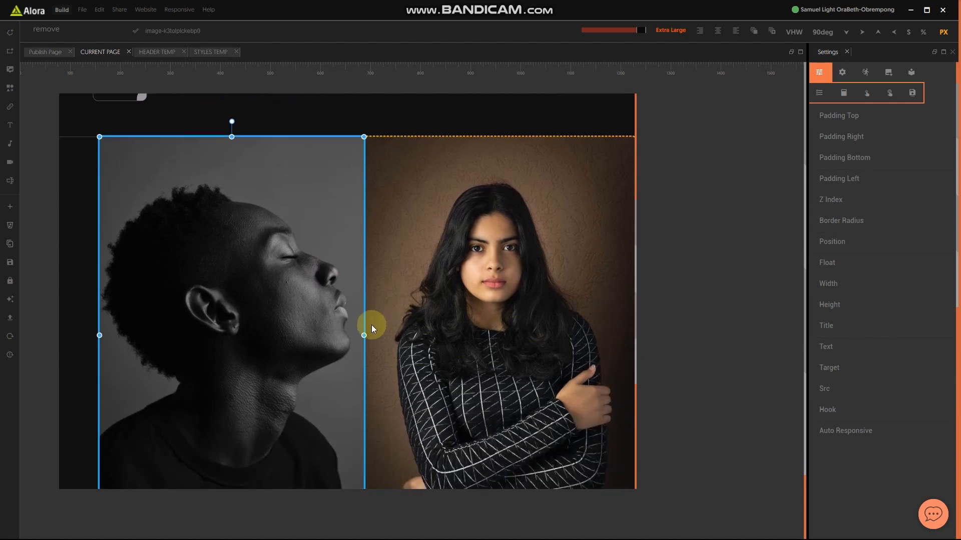
{"action": "scroll", "coordinate": [372, 325], "scroll_direction": "down", "scroll_amount": 3}
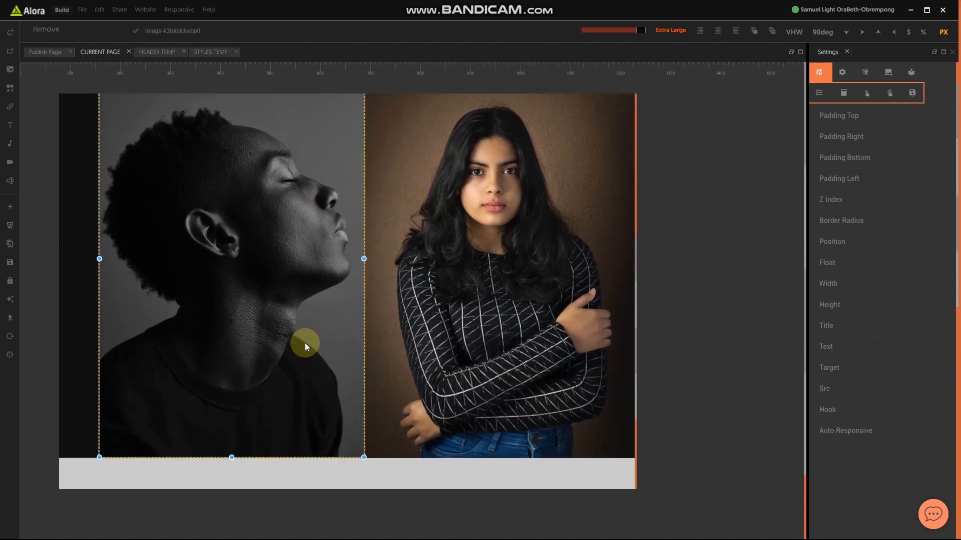
Step: Set the left photo's Border Radius to 0 at all four corners
{"action": "left_click", "coordinate": [839, 224]}
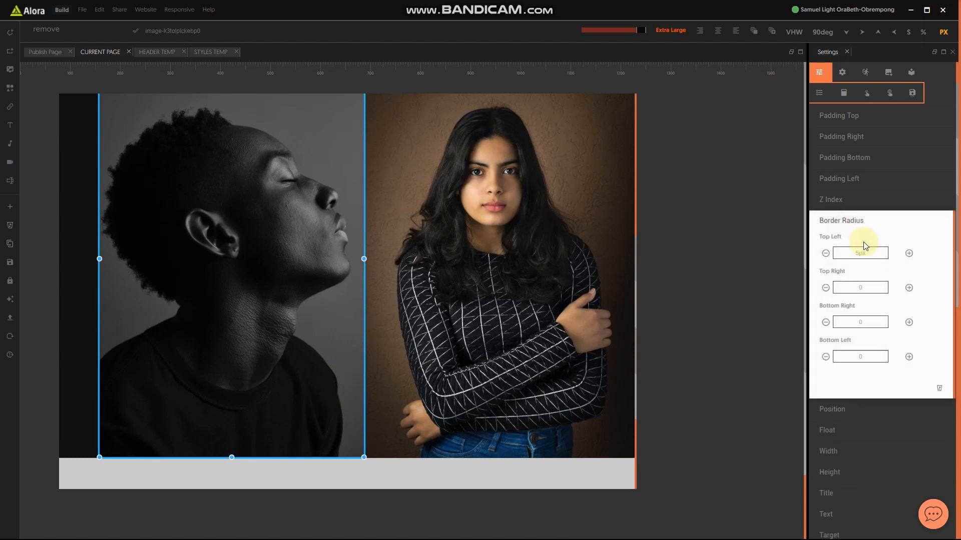
{"action": "left_click", "coordinate": [846, 289]}
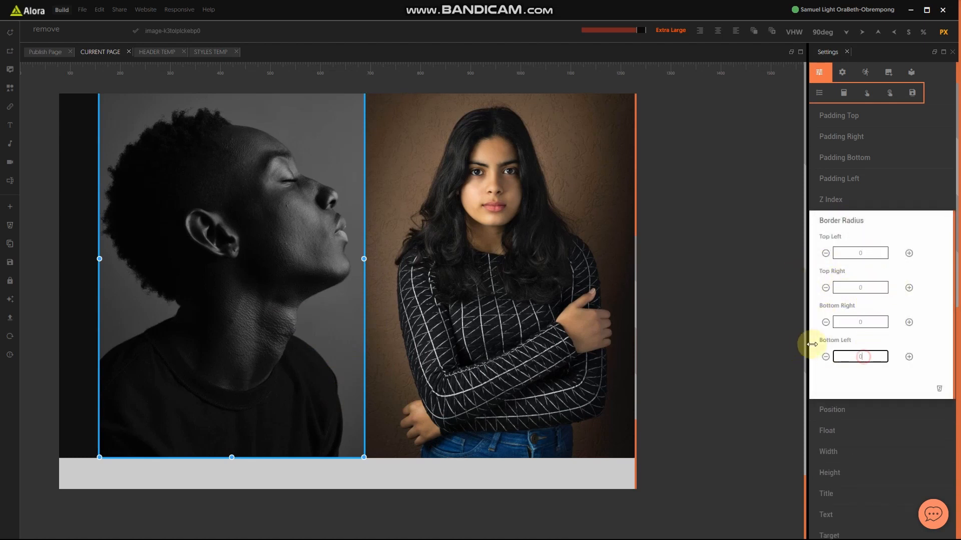
{"action": "left_click", "coordinate": [872, 223]}
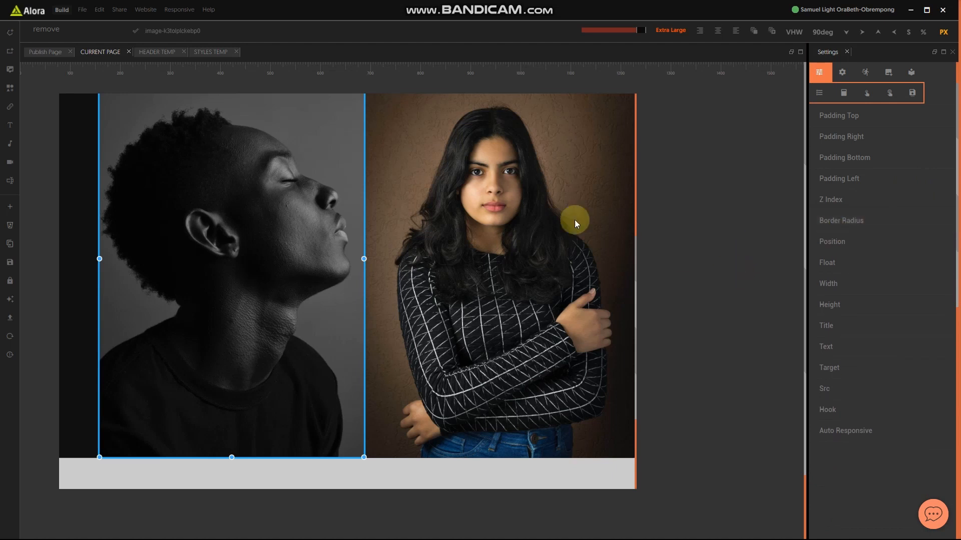
Step: Set the right photo's Top Left Border Radius to 0
{"action": "left_click", "coordinate": [564, 206]}
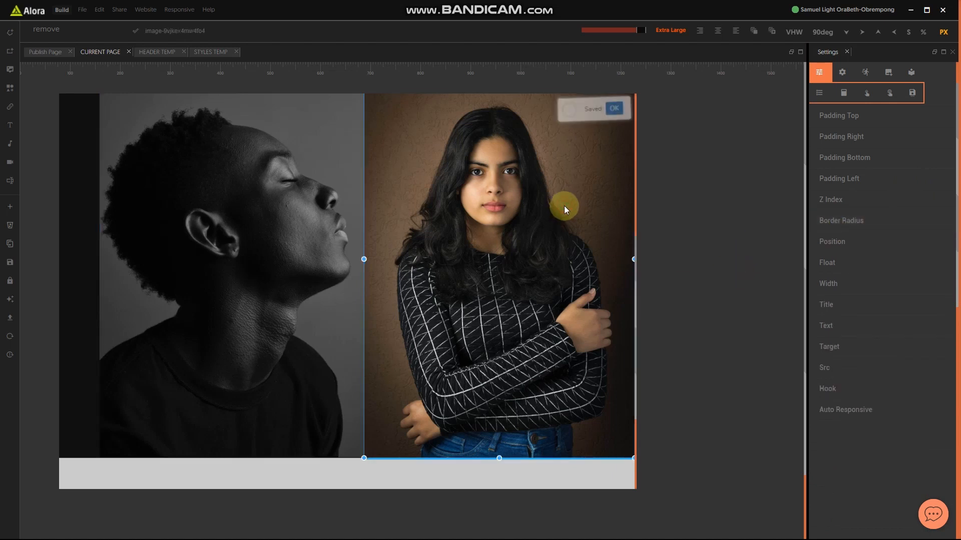
{"action": "left_click", "coordinate": [849, 220]}
{"action": "left_click", "coordinate": [877, 253]}
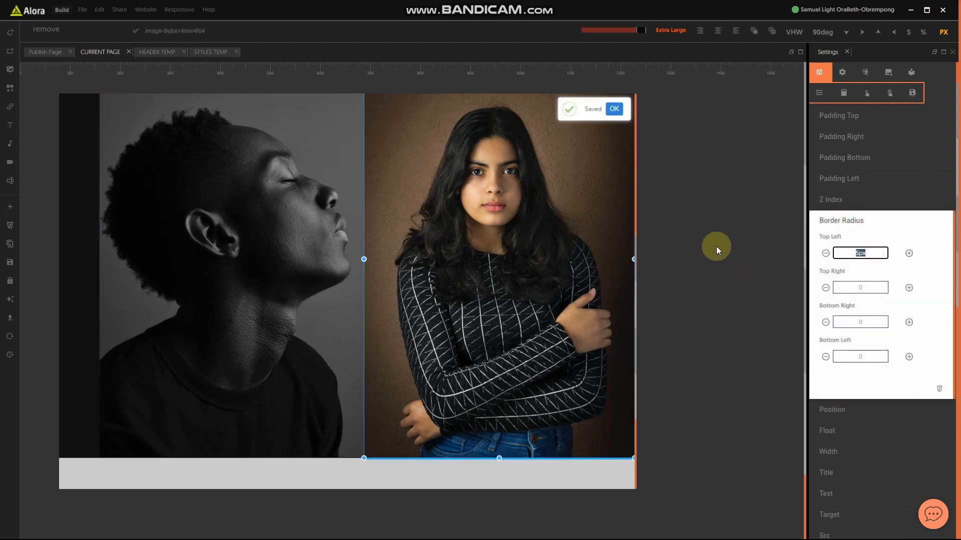
{"action": "type", "text": "0"}
{"action": "left_click", "coordinate": [865, 223]}
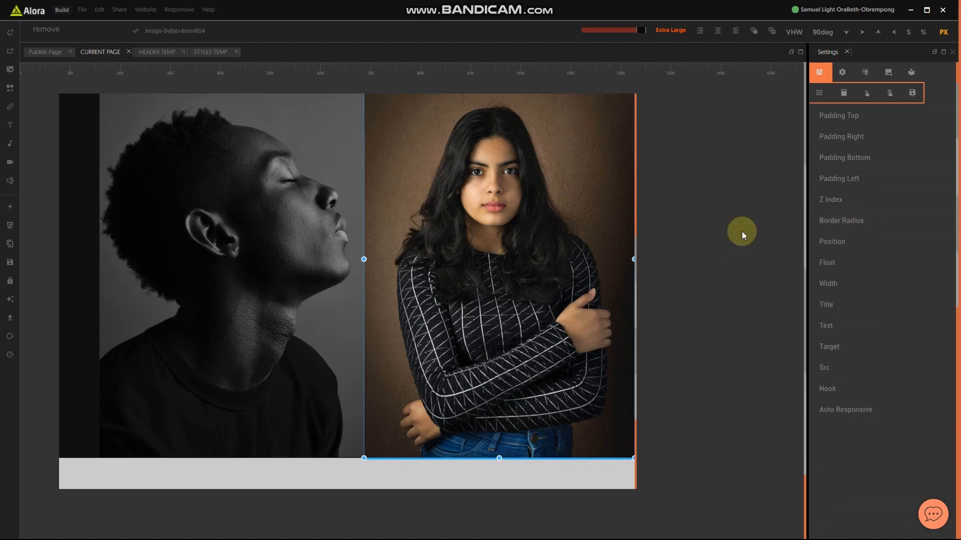
Step: Review the page from the photo section up to the header, and switch to design.jpg to compare the layouts
{"action": "left_click", "coordinate": [95, 240]}
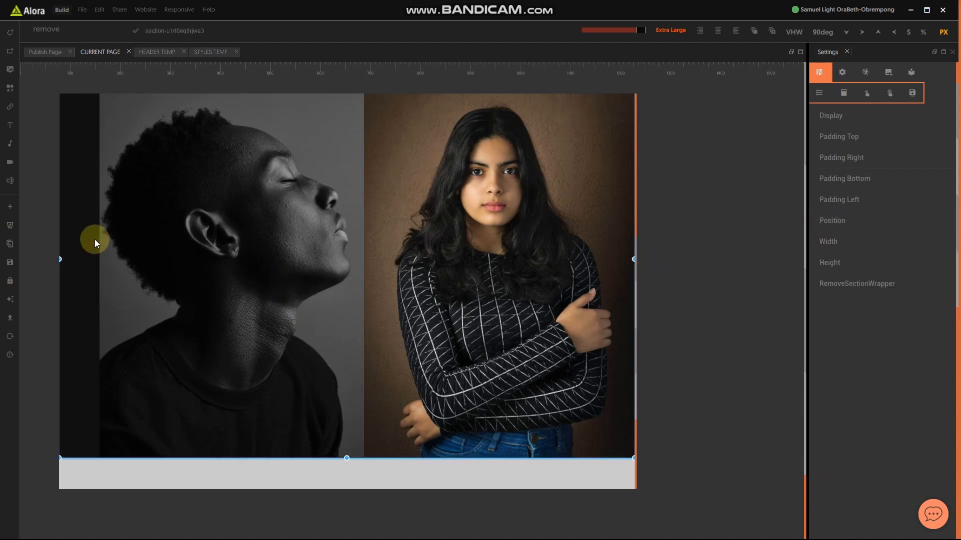
{"action": "scroll", "coordinate": [281, 217], "scroll_direction": "up", "scroll_amount": 4}
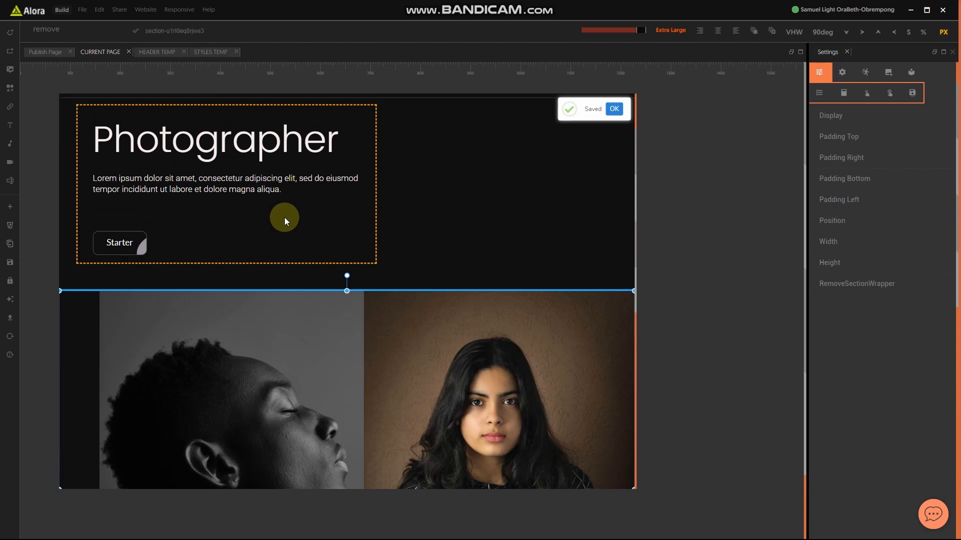
{"action": "left_click", "coordinate": [433, 227]}
{"action": "scroll", "coordinate": [433, 226], "scroll_direction": "up", "scroll_amount": 3}
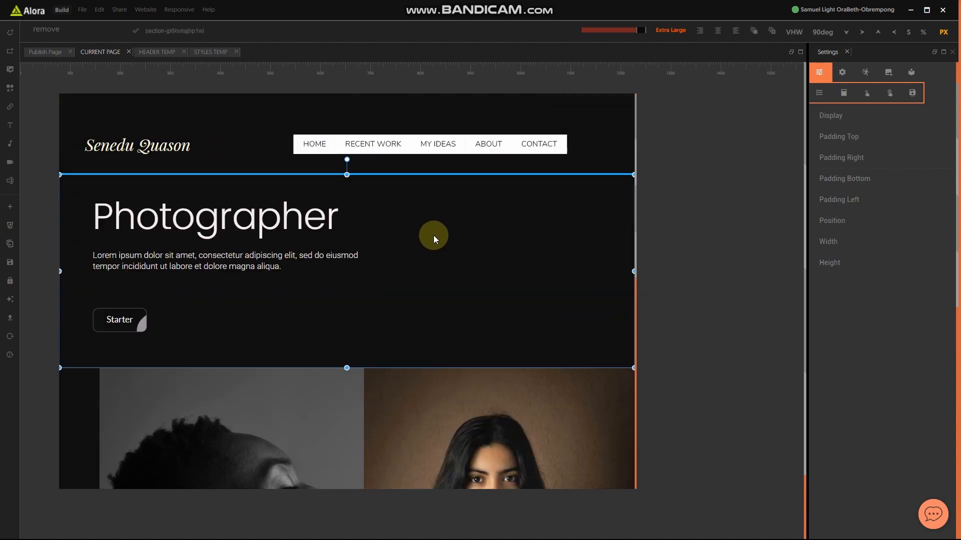
{"action": "key", "text": "super"}
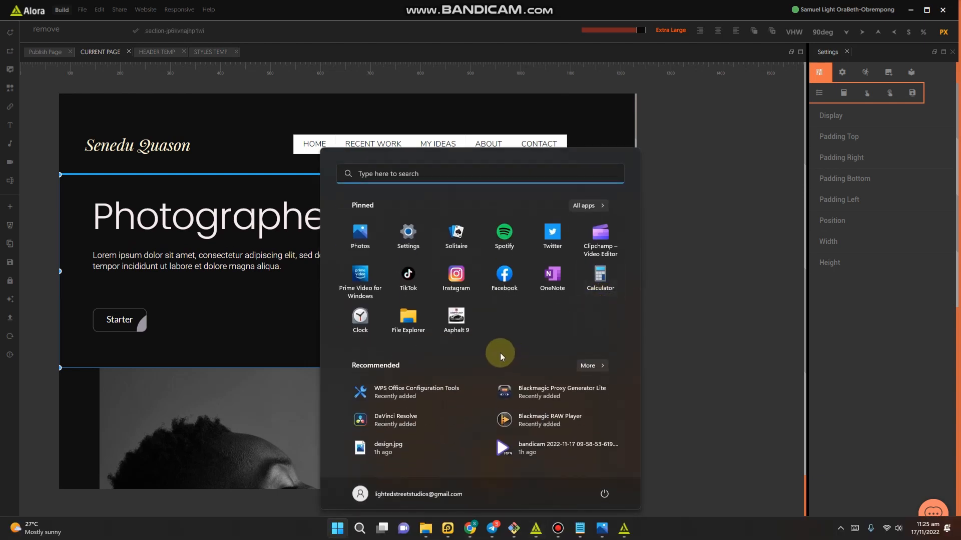
{"action": "left_click", "coordinate": [598, 529]}
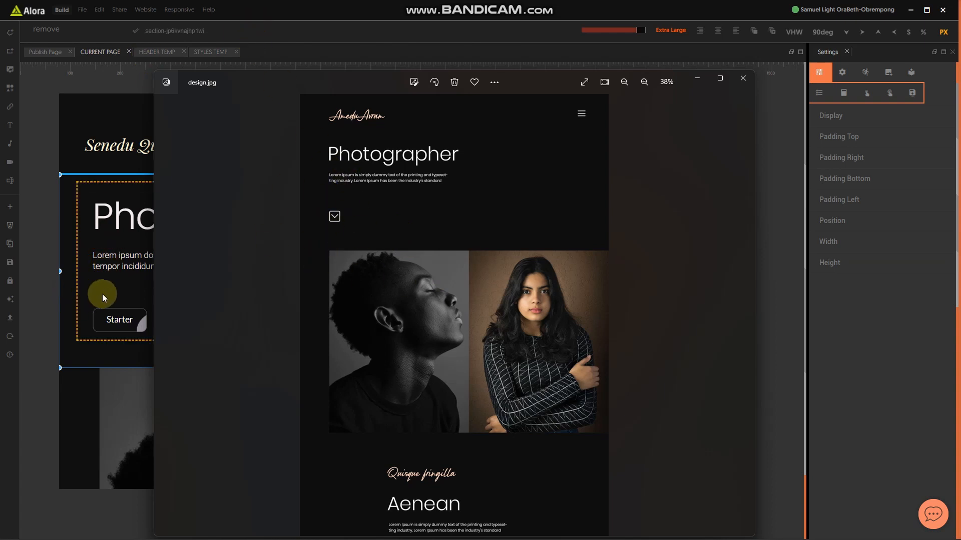
Step: Return to Alora, extend the hero section's bottom edge slightly downward, and increase the Starter button's Margin Top
{"action": "left_click", "coordinate": [102, 362]}
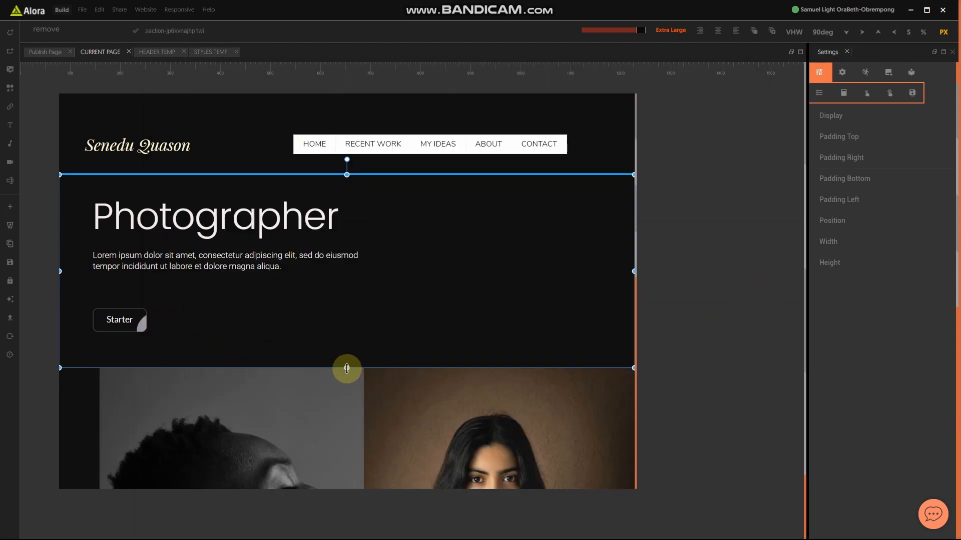
{"action": "left_click_drag", "start_coordinate": [346, 368], "coordinate": [343, 385]}
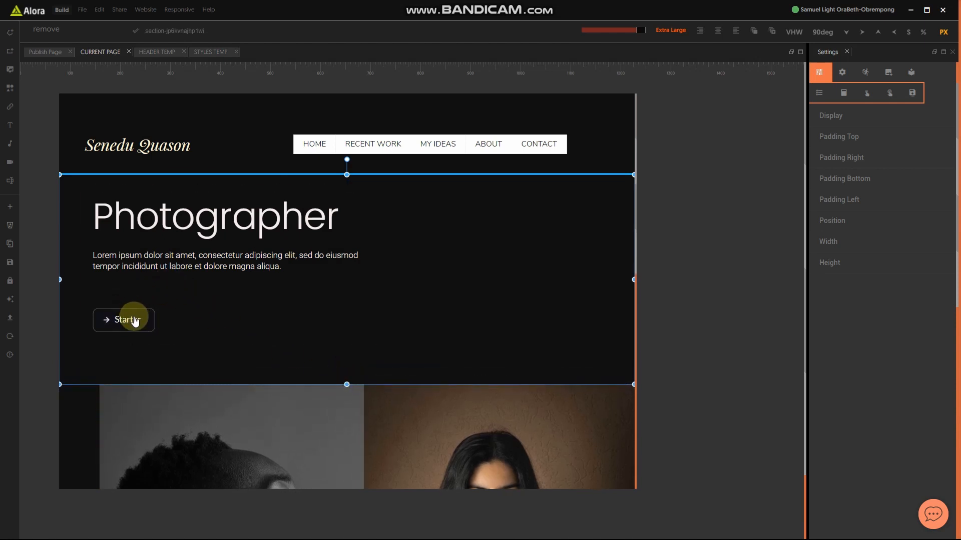
{"action": "left_click", "coordinate": [134, 321]}
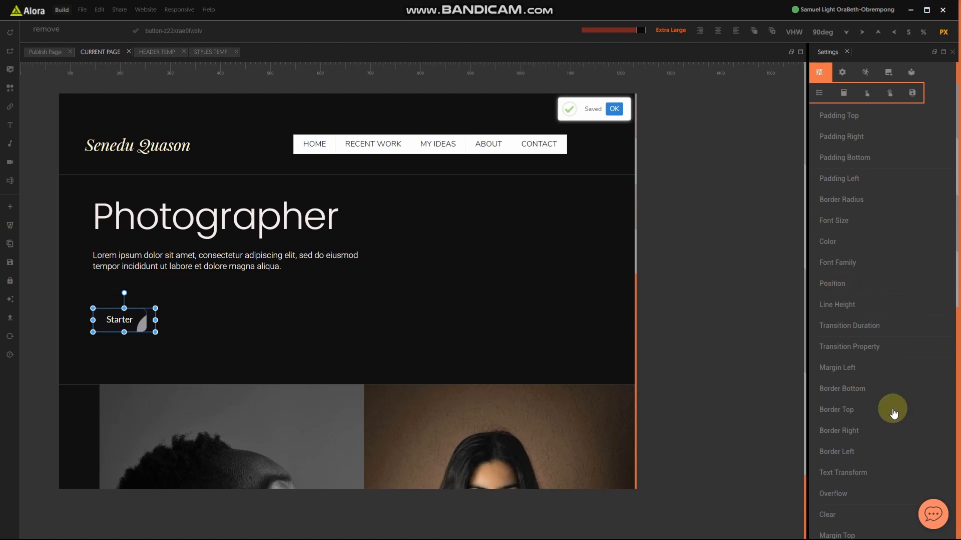
{"action": "scroll", "coordinate": [855, 417], "scroll_direction": "down", "scroll_amount": 2}
{"action": "left_click", "coordinate": [851, 434]}
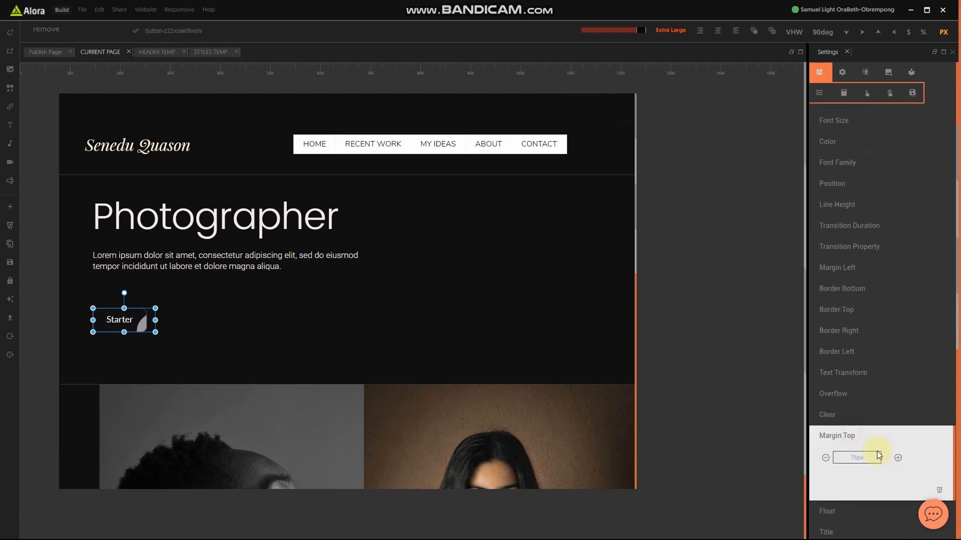
{"action": "left_click", "coordinate": [898, 458]}
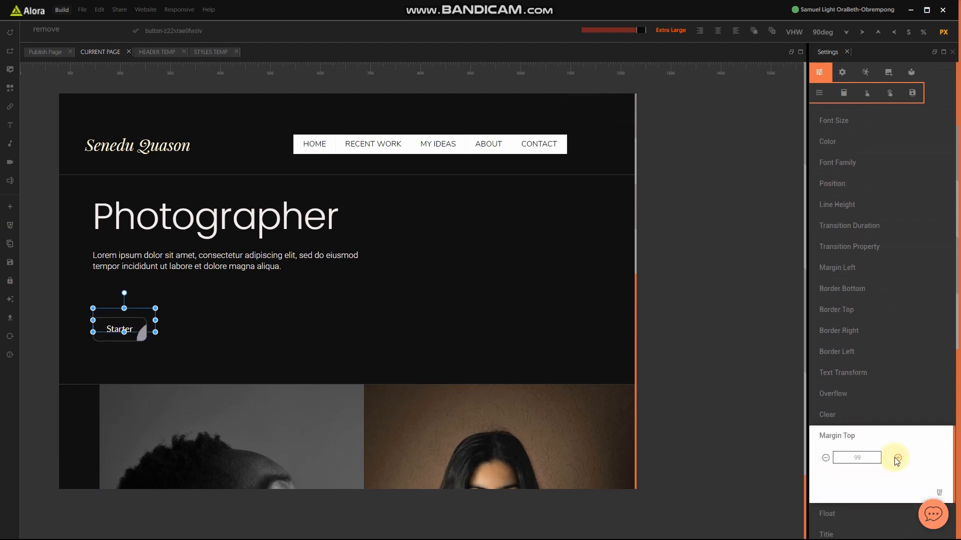
{"action": "left_click", "coordinate": [596, 530]}
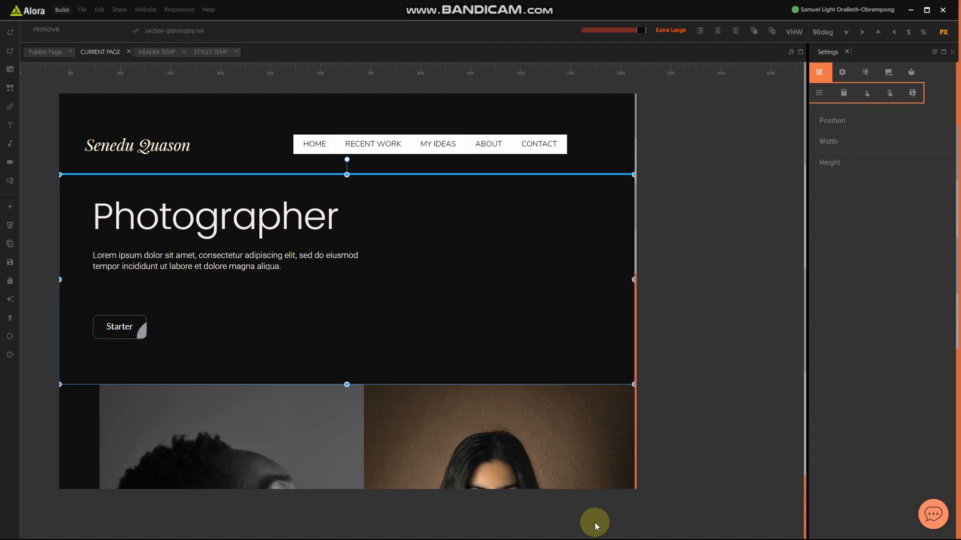
Step: Examine the hero spacing above the photos in design.jpg, and compare it with the page's hero and photo sections in Alora
{"action": "key", "text": "super"}
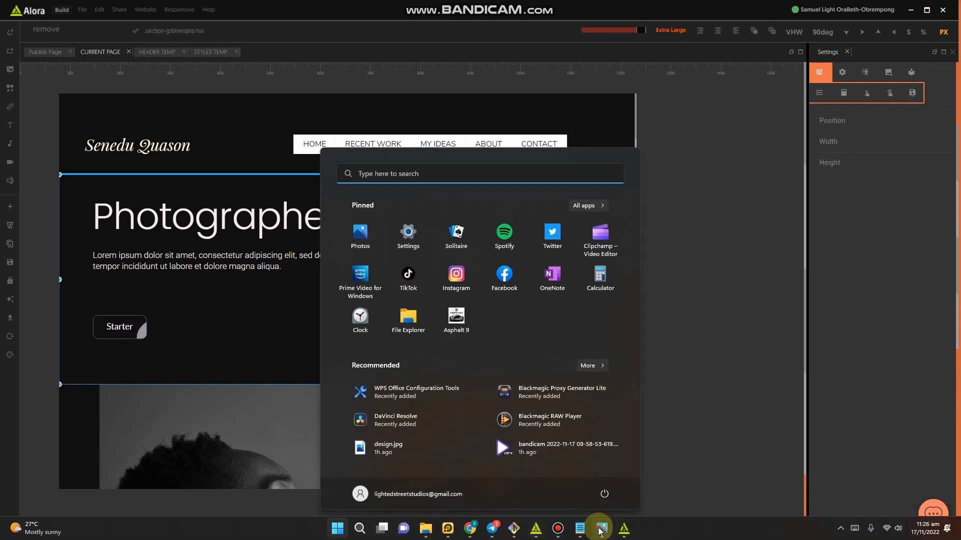
{"action": "left_click", "coordinate": [600, 529]}
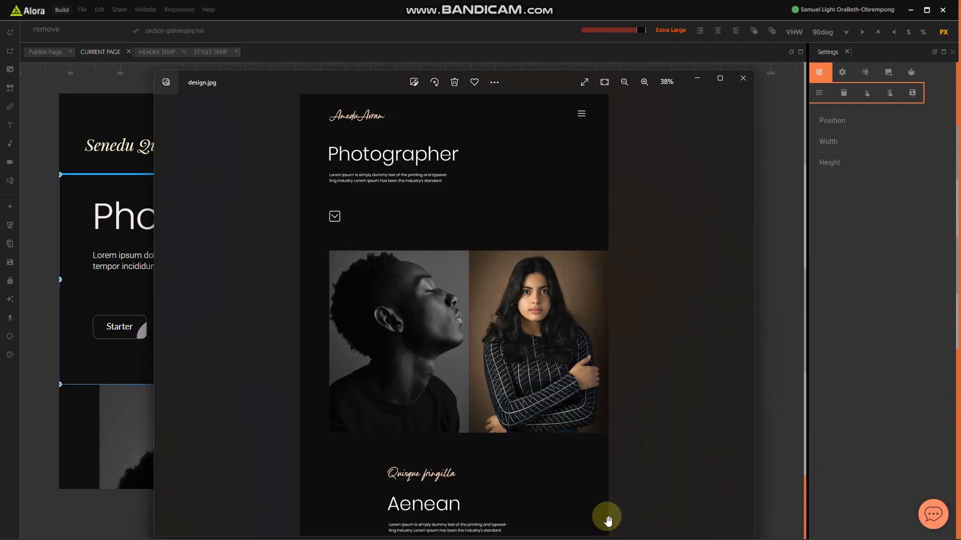
{"action": "scroll", "coordinate": [535, 283], "scroll_direction": "up", "scroll_amount": 3}
{"action": "left_click_drag", "start_coordinate": [526, 212], "coordinate": [529, 270]}
{"action": "scroll", "coordinate": [528, 269], "scroll_direction": "up", "scroll_amount": 1}
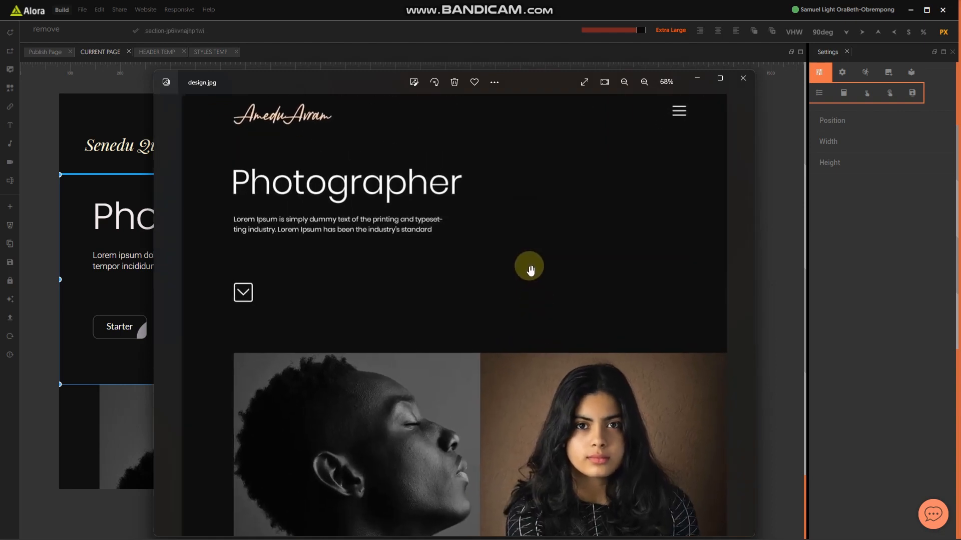
{"action": "scroll", "coordinate": [530, 258], "scroll_direction": "up", "scroll_amount": 1}
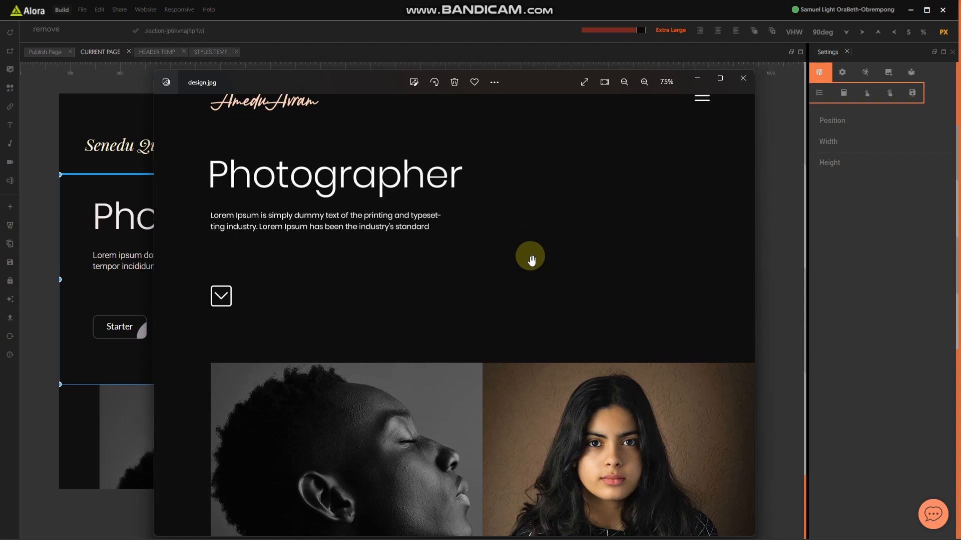
{"action": "scroll", "coordinate": [532, 261], "scroll_direction": "up", "scroll_amount": 3}
{"action": "scroll", "coordinate": [531, 261], "scroll_direction": "down", "scroll_amount": 4}
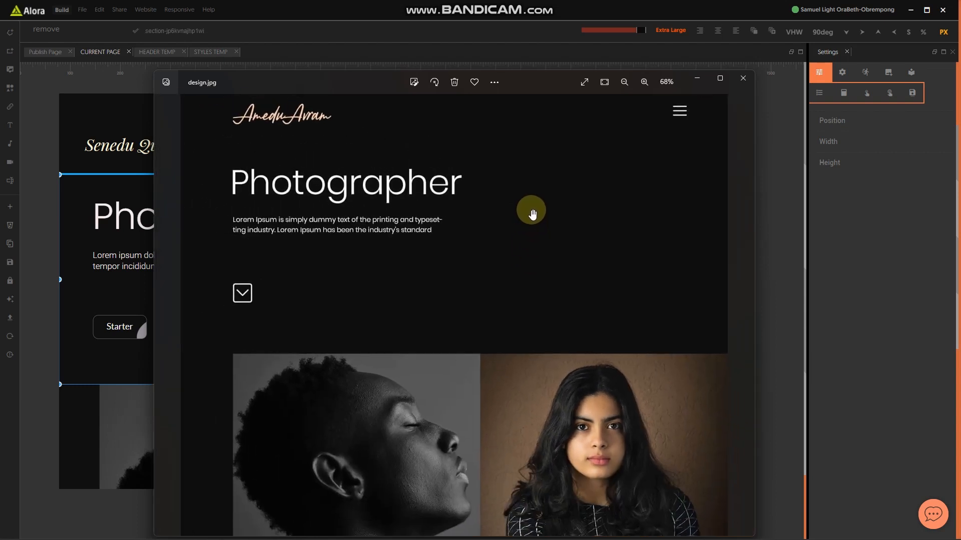
{"action": "scroll", "coordinate": [526, 215], "scroll_direction": "up", "scroll_amount": 2}
{"action": "scroll", "coordinate": [525, 215], "scroll_direction": "down", "scroll_amount": 2}
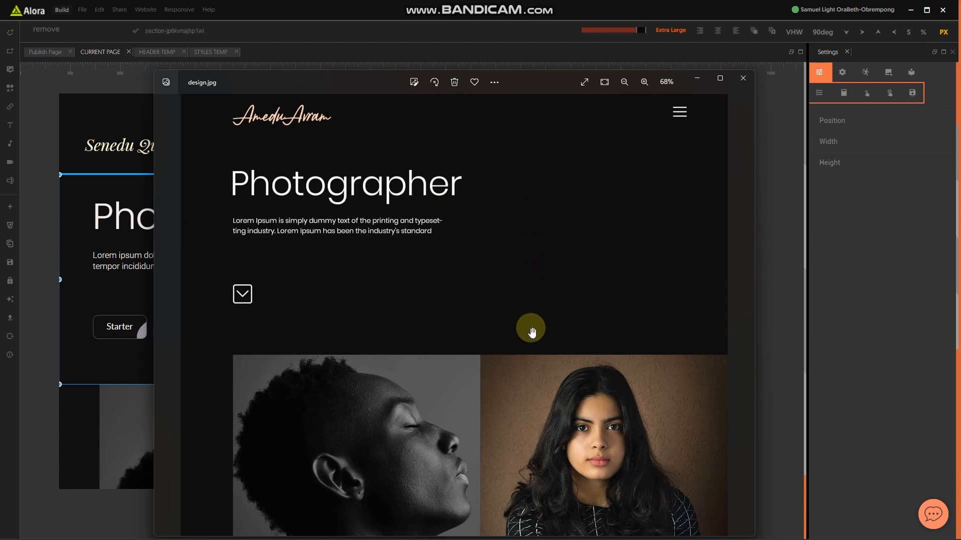
{"action": "left_click", "coordinate": [777, 424]}
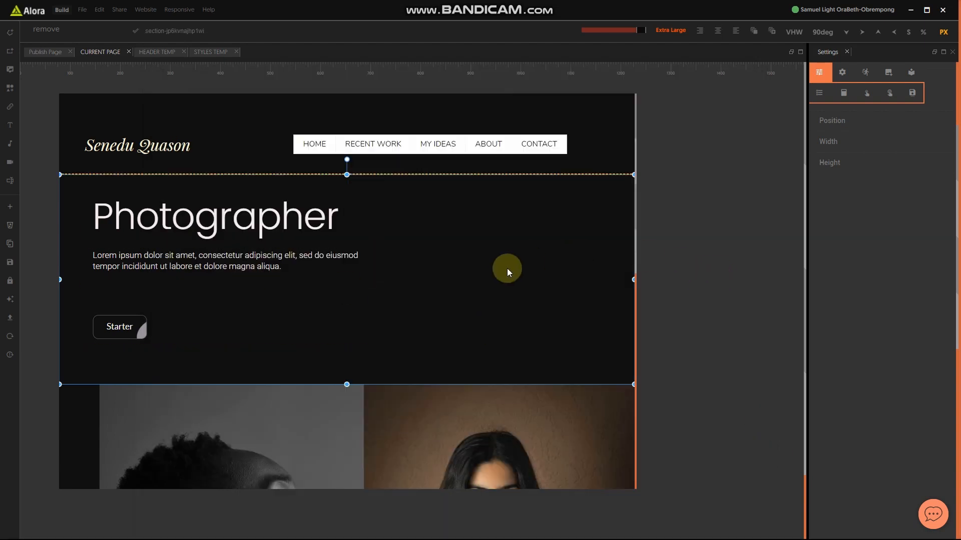
{"action": "scroll", "coordinate": [502, 299], "scroll_direction": "down", "scroll_amount": 7}
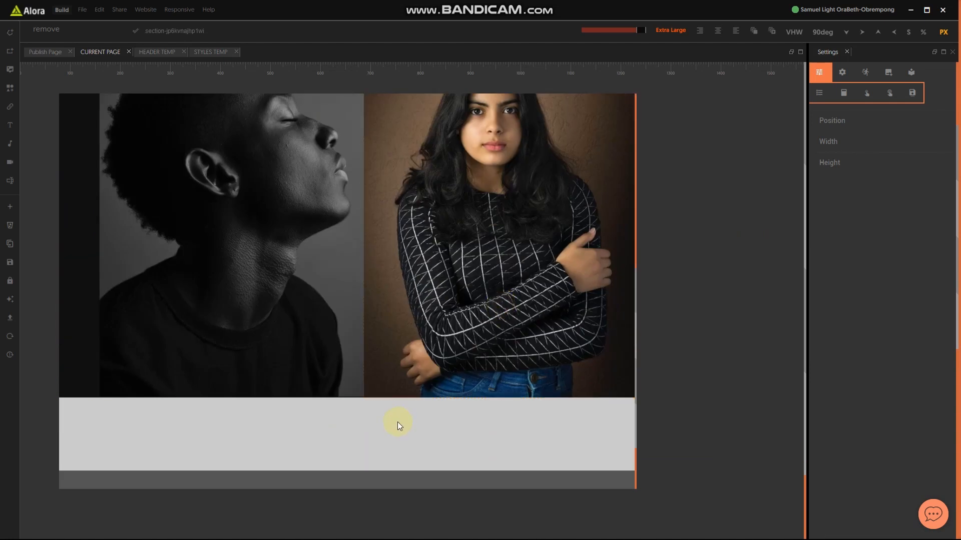
{"action": "scroll", "coordinate": [448, 405], "scroll_direction": "up", "scroll_amount": 6}
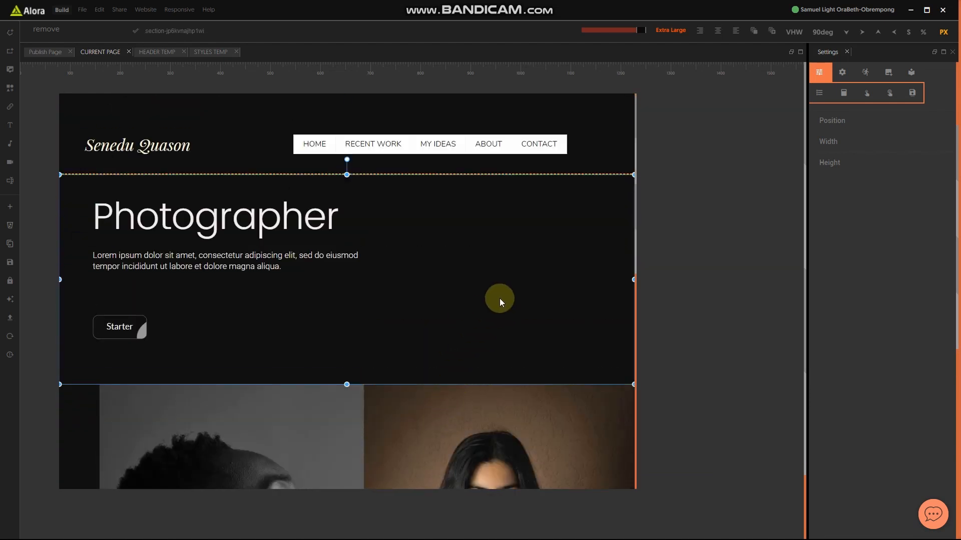
{"action": "left_click", "coordinate": [79, 415]}
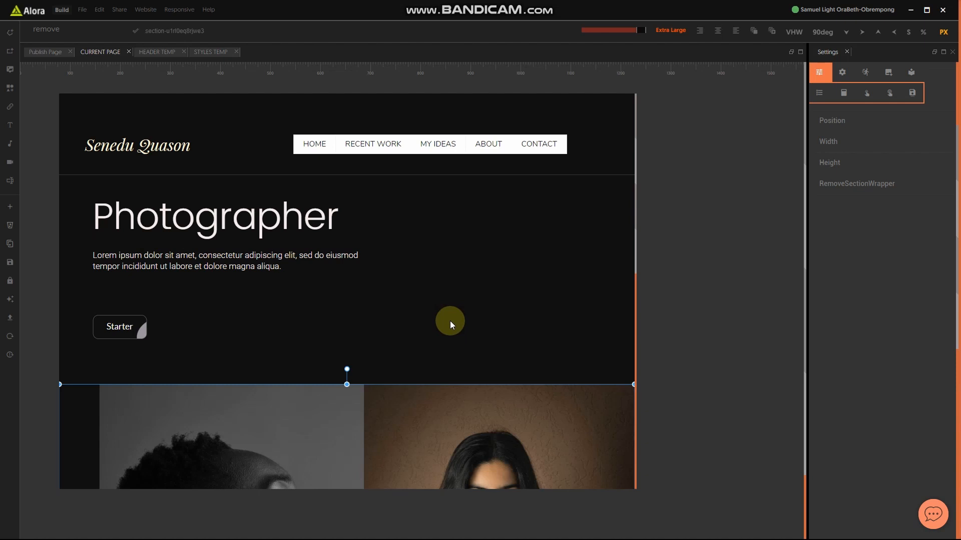
{"action": "scroll", "coordinate": [448, 345], "scroll_direction": "down", "scroll_amount": 3}
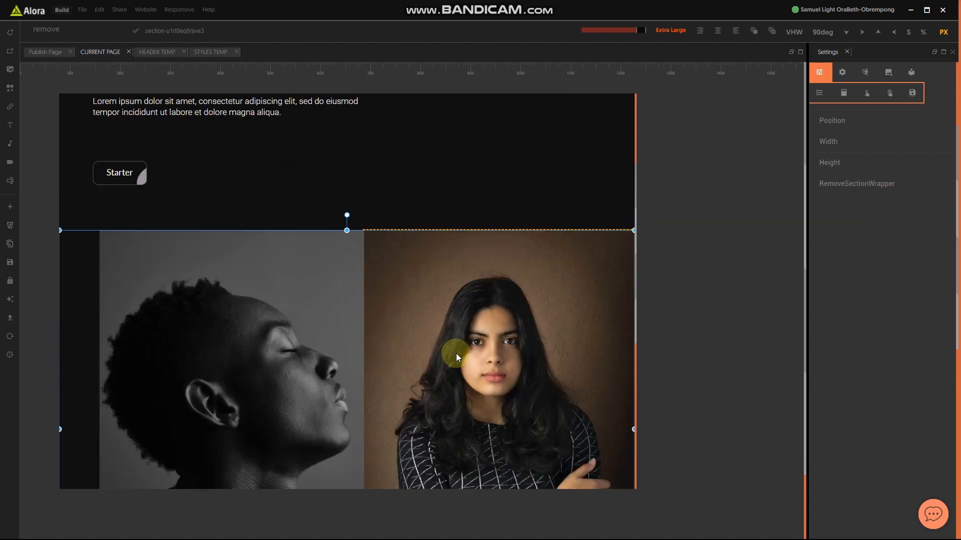
{"action": "scroll", "coordinate": [454, 358], "scroll_direction": "up", "scroll_amount": 3}
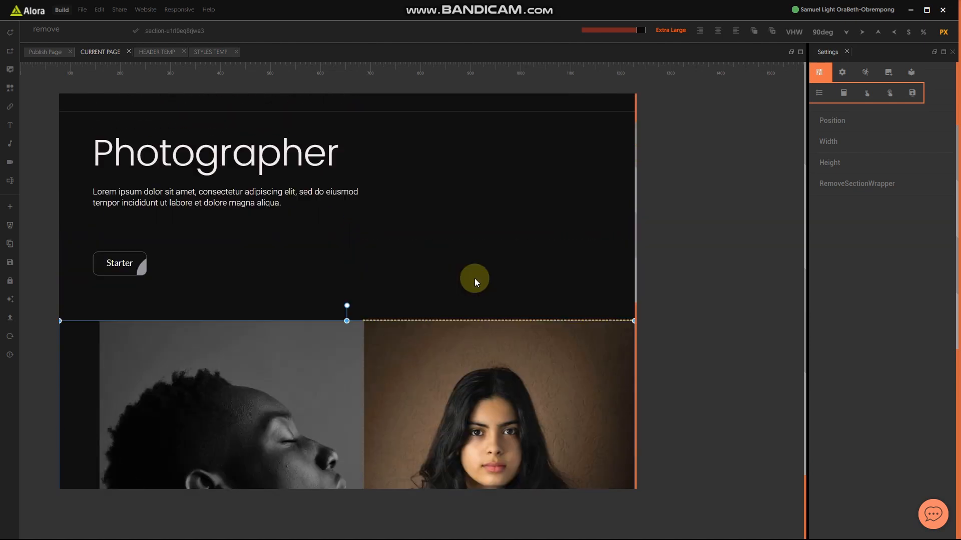
Step: Set the hero section's Padding Top to 38 px and extend its bottom edge further down
{"action": "left_click", "coordinate": [476, 275]}
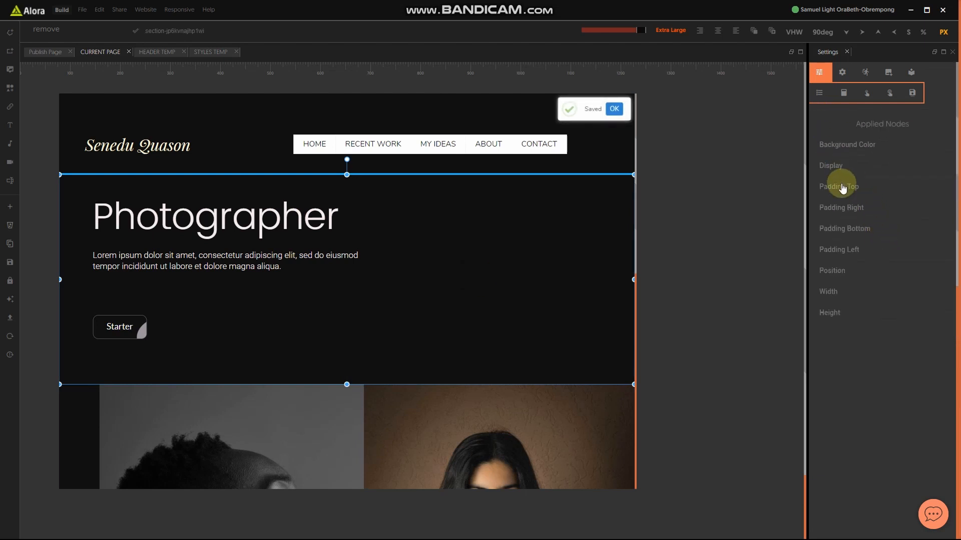
{"action": "left_click", "coordinate": [843, 188]}
{"action": "left_click", "coordinate": [897, 209]}
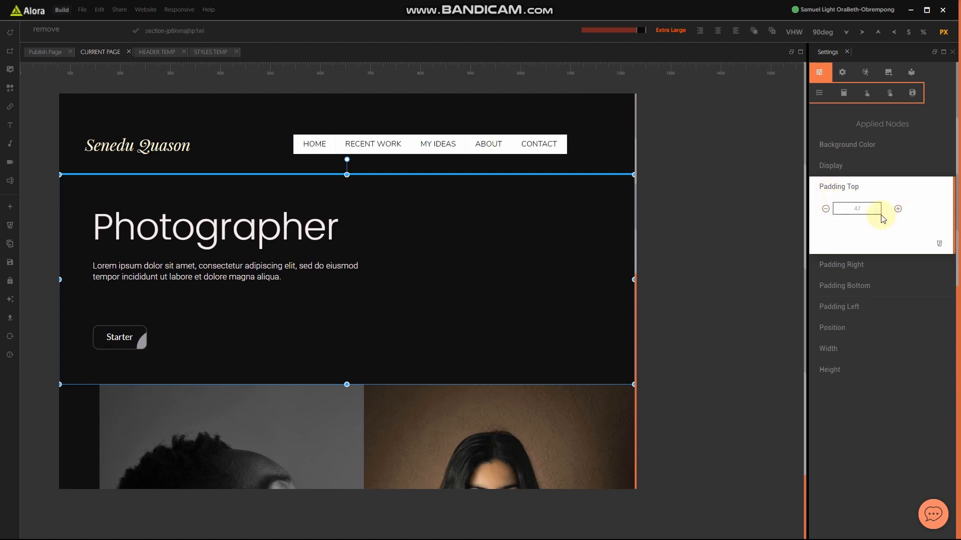
{"action": "left_click", "coordinate": [825, 210]}
{"action": "left_click", "coordinate": [825, 209]}
{"action": "left_click", "coordinate": [825, 209]}
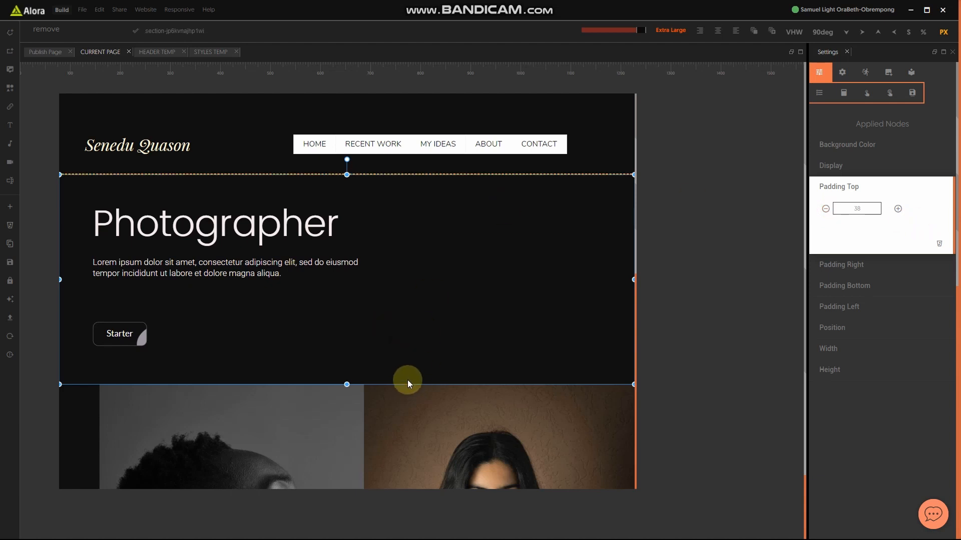
{"action": "left_click_drag", "start_coordinate": [345, 385], "coordinate": [344, 407]}
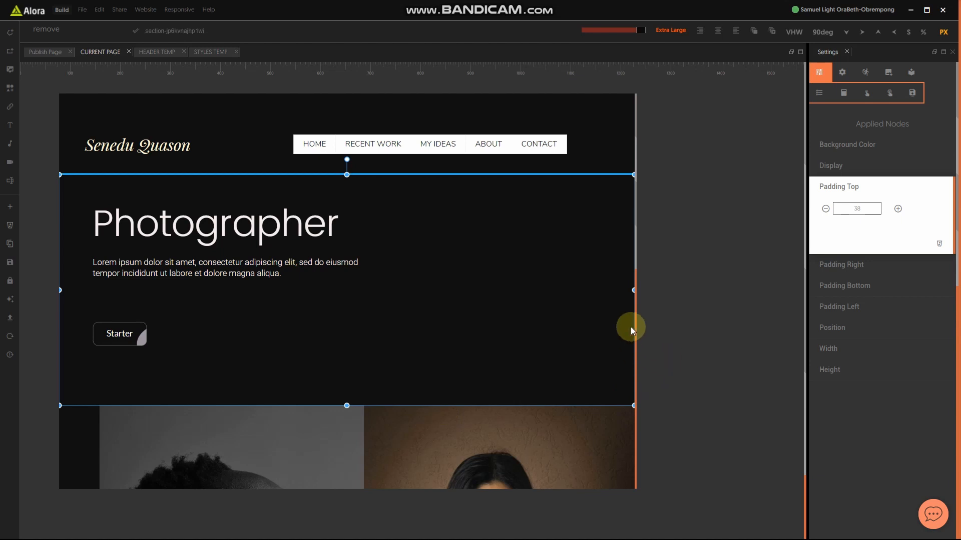
Step: Review the finished page from the header and hero section down through the two portrait photos
{"action": "scroll", "coordinate": [344, 396], "scroll_direction": "down", "scroll_amount": 4}
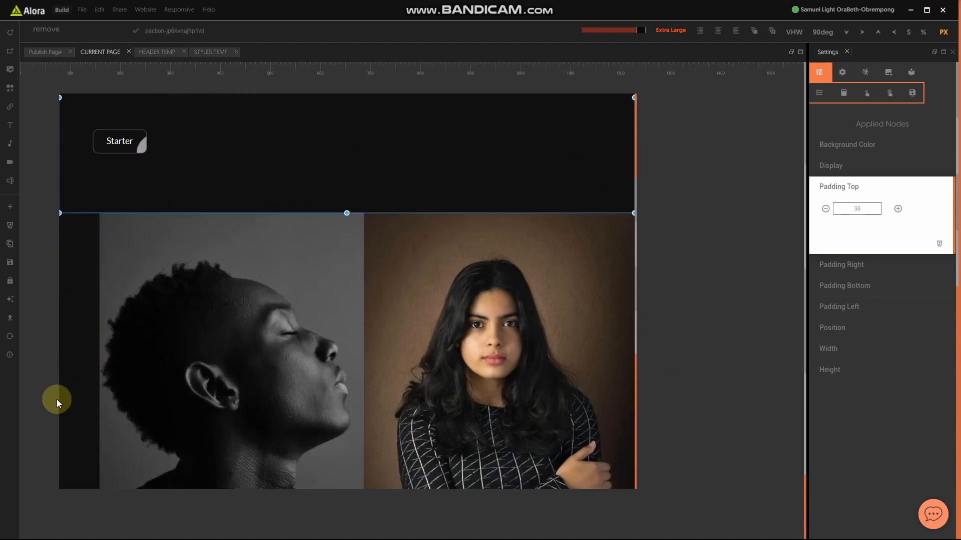
{"action": "left_click", "coordinate": [67, 376]}
{"action": "scroll", "coordinate": [315, 376], "scroll_direction": "up", "scroll_amount": 4}
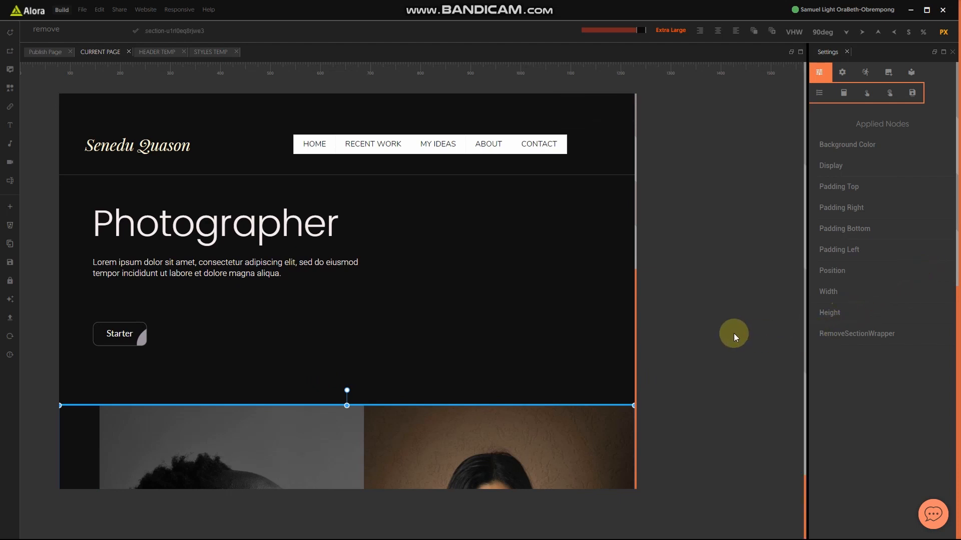
{"action": "scroll", "coordinate": [650, 320], "scroll_direction": "down", "scroll_amount": 3}
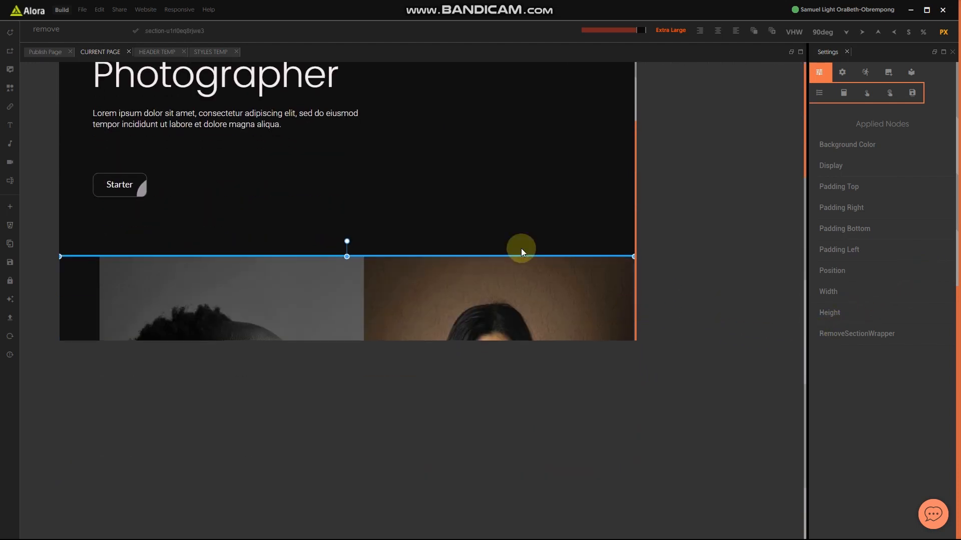
{"action": "scroll", "coordinate": [520, 249], "scroll_direction": "down", "scroll_amount": 4}
{"action": "scroll", "coordinate": [522, 256], "scroll_direction": "down", "scroll_amount": 3}
{"action": "left_click", "coordinate": [347, 205]}
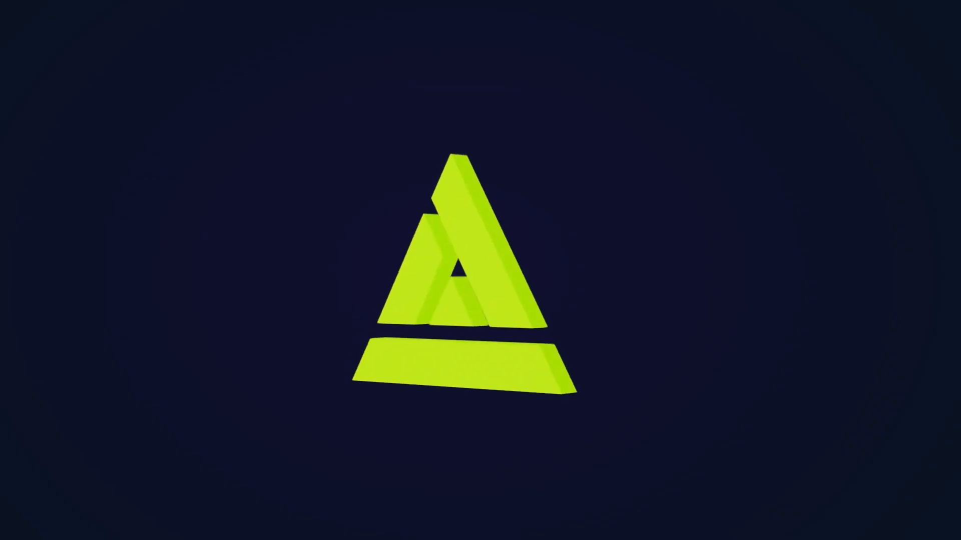